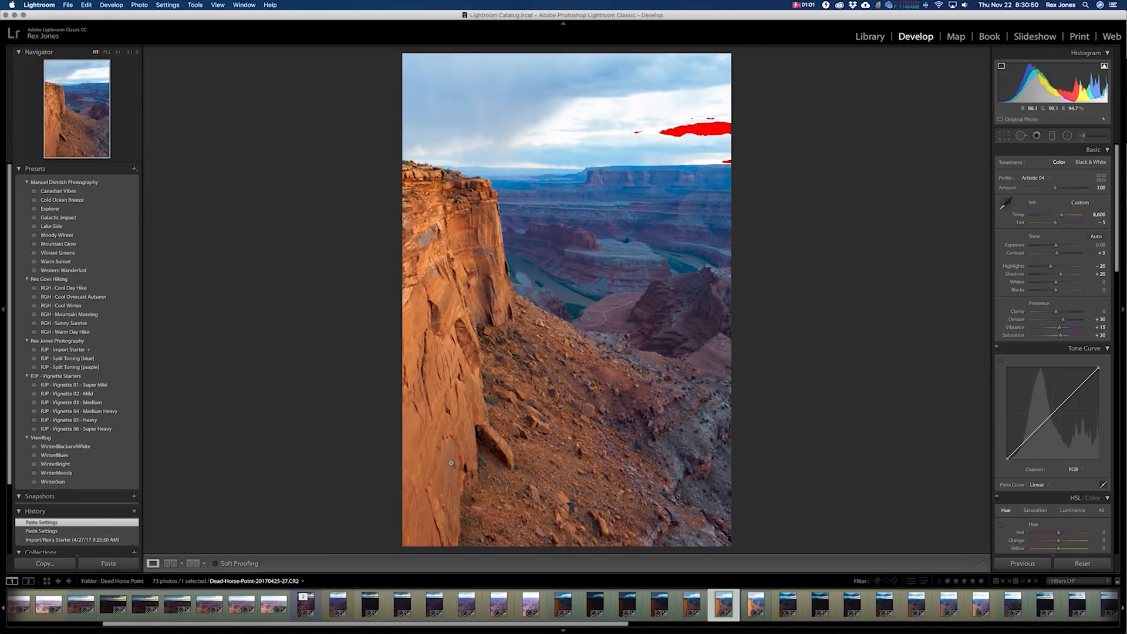
pyautogui.click(589, 599)
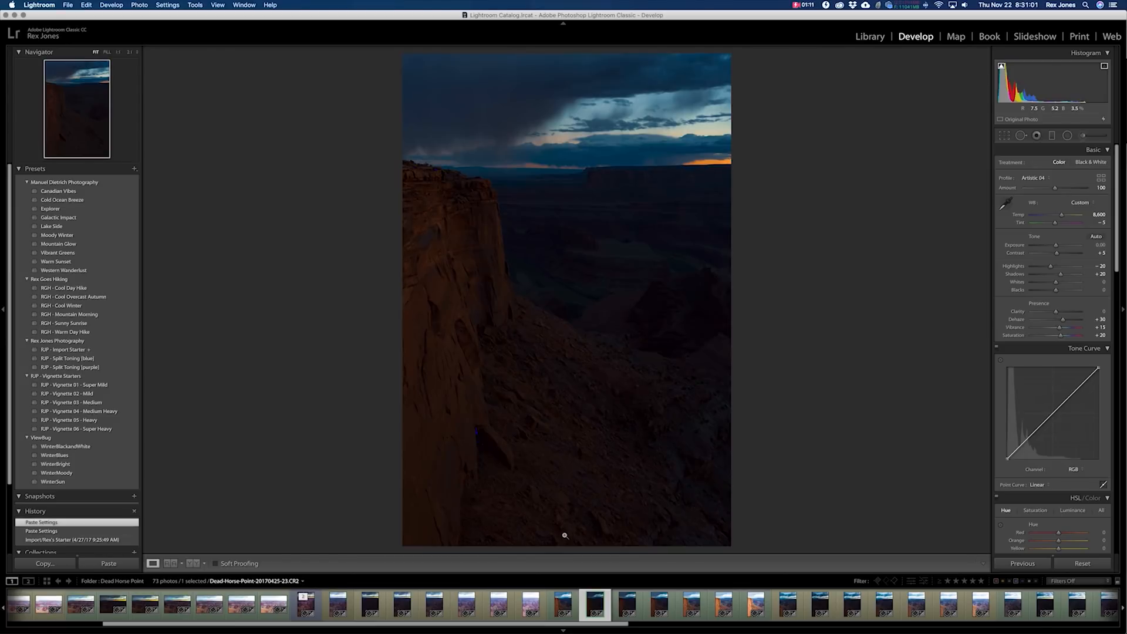
pyautogui.click(559, 608)
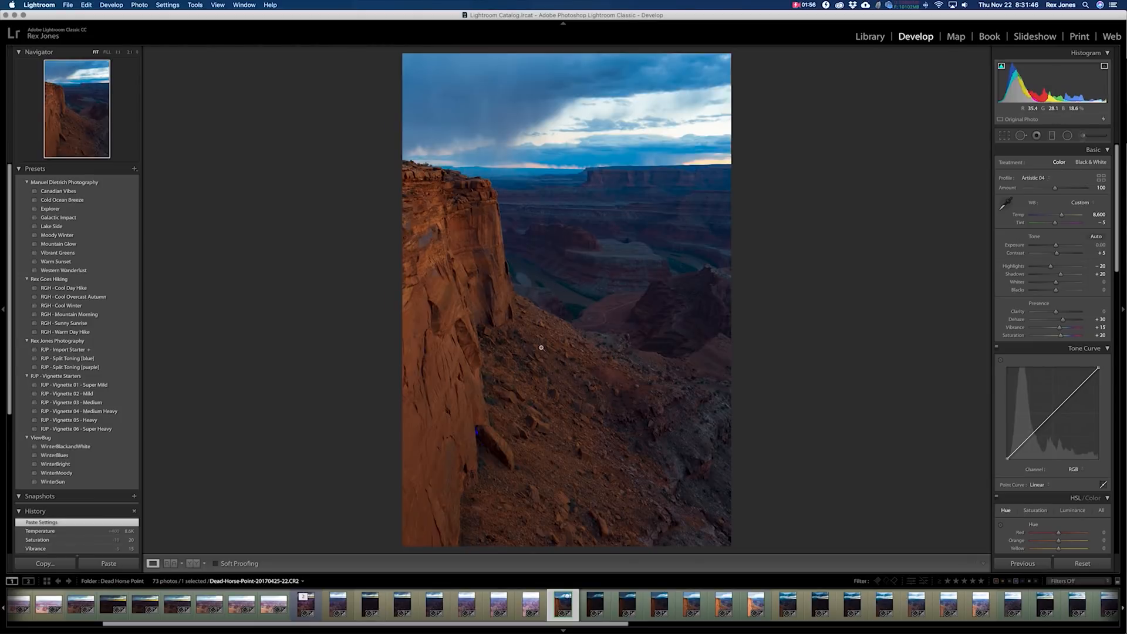
pyautogui.scroll(-5, 818, 613)
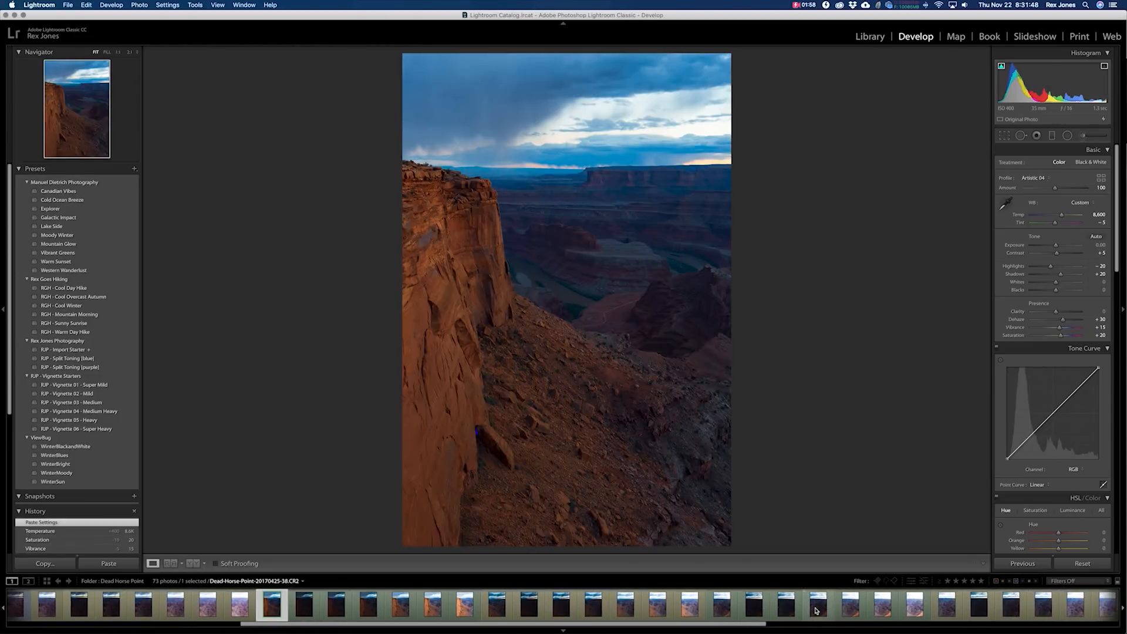
pyautogui.click(713, 606)
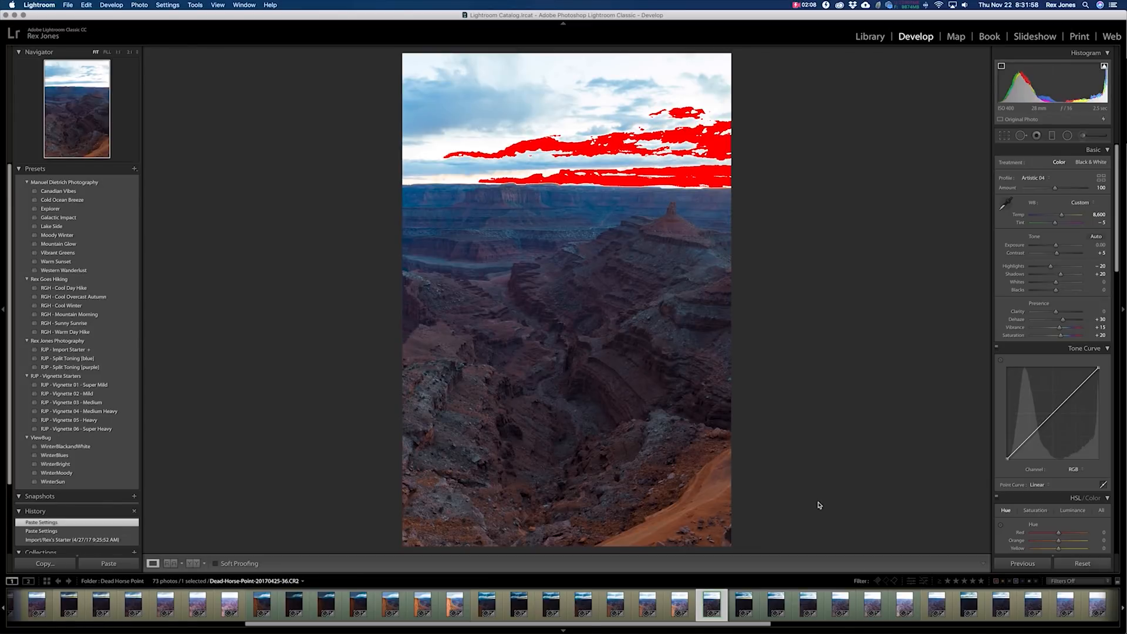
pyautogui.click(935, 604)
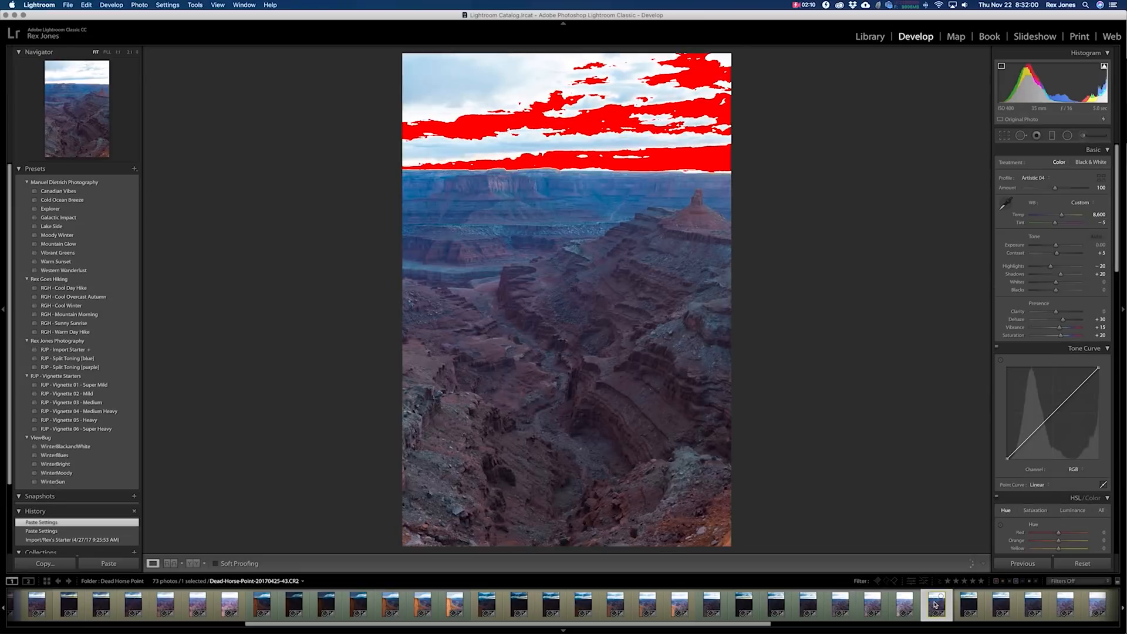
pyautogui.click(1043, 269)
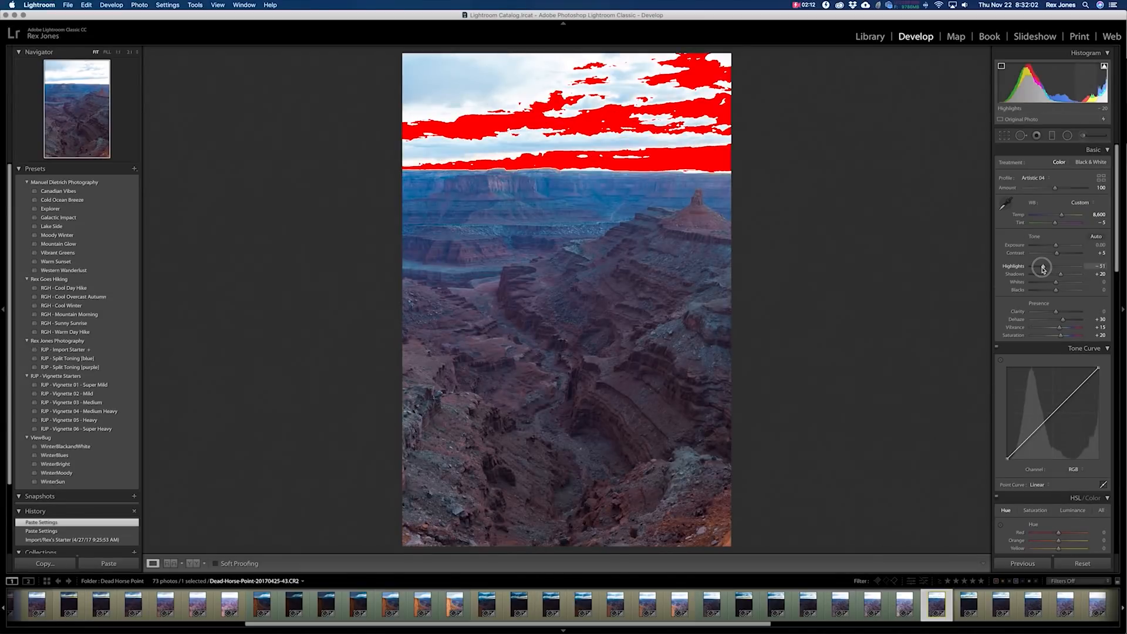
pyautogui.moveTo(1043, 268); pyautogui.dragTo(1001, 270)
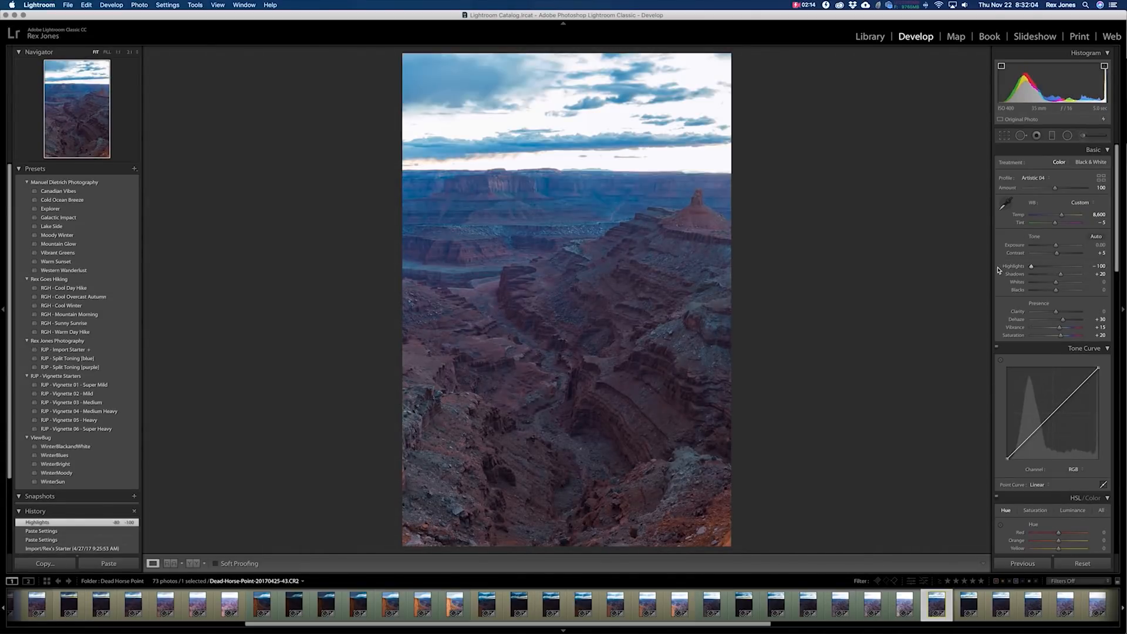
pyautogui.moveTo(1055, 246); pyautogui.dragTo(1045, 249)
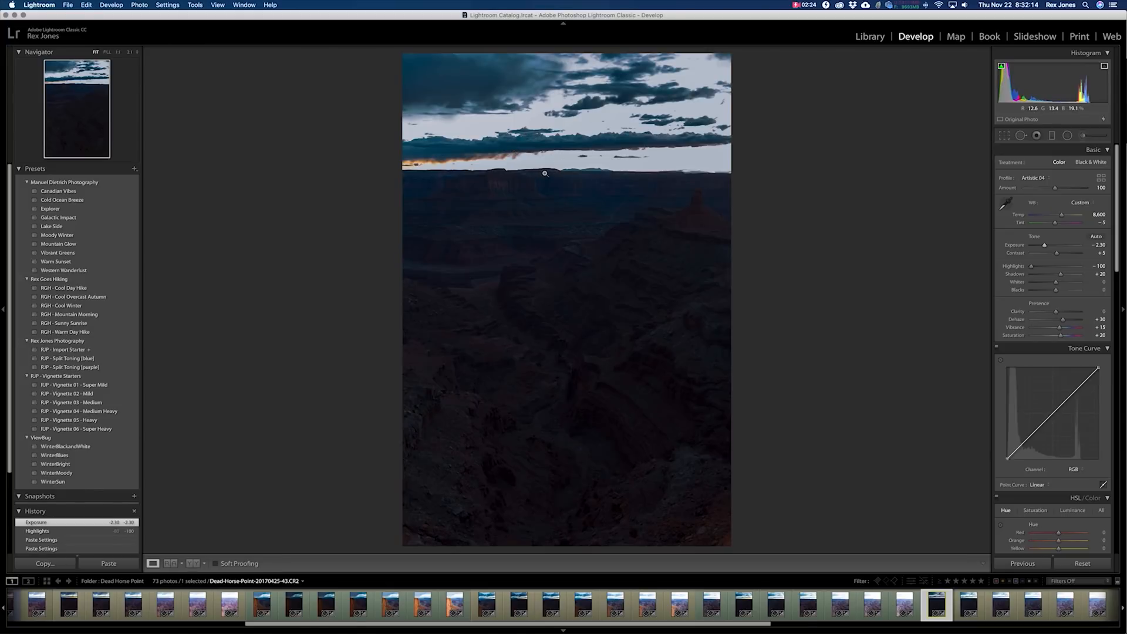
pyautogui.press('super+z')
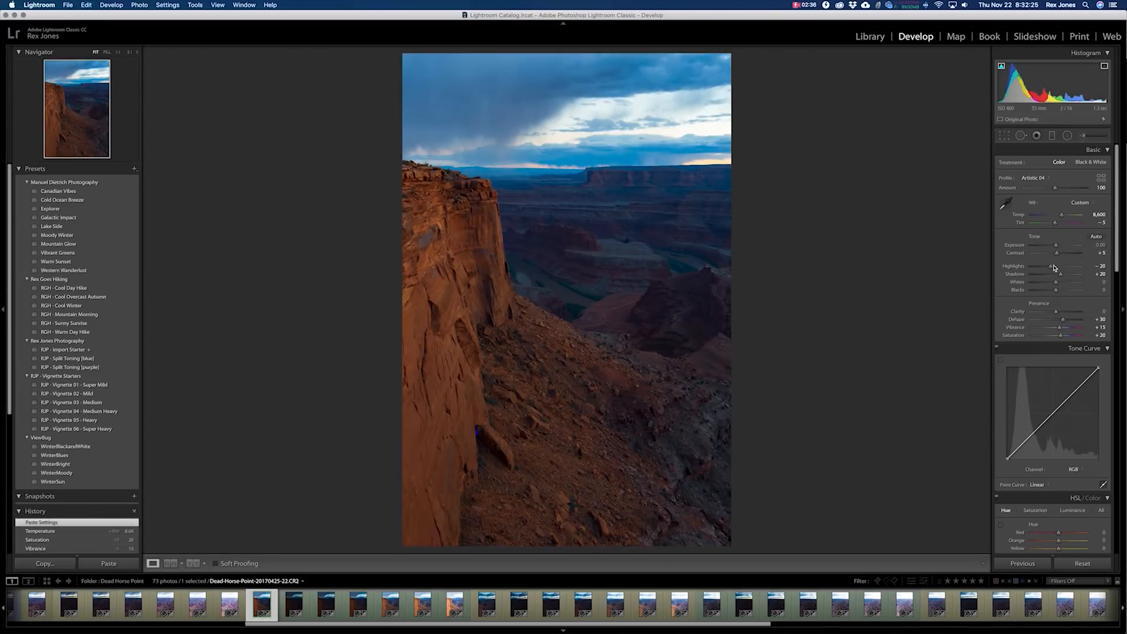
pyautogui.moveTo(1051, 266); pyautogui.dragTo(1029, 269)
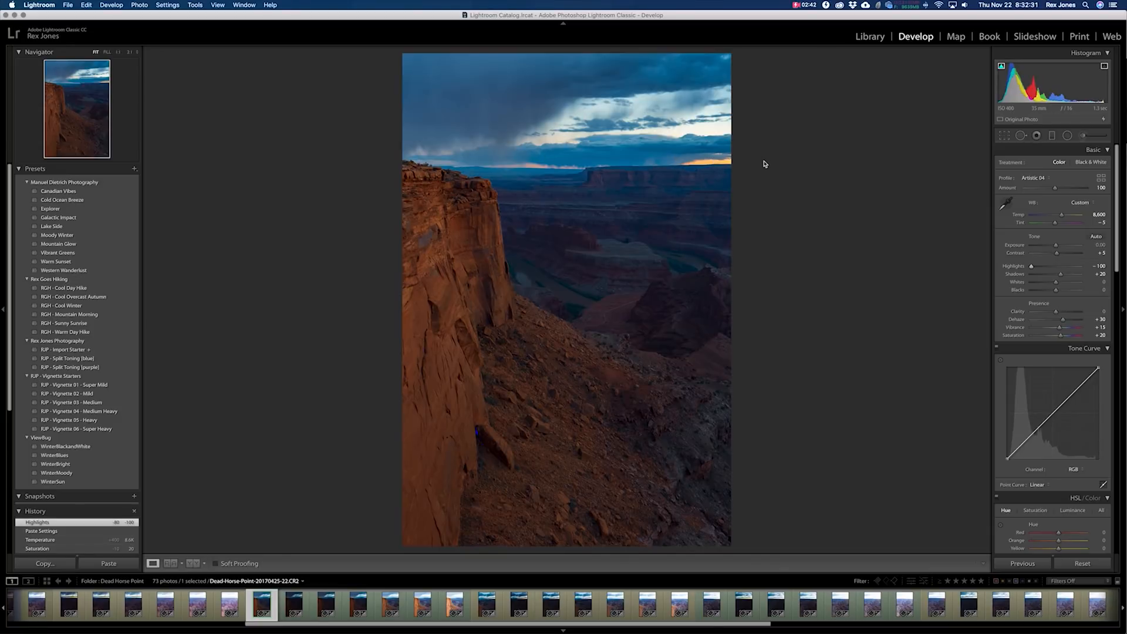
pyautogui.moveTo(1059, 274); pyautogui.dragTo(1075, 274)
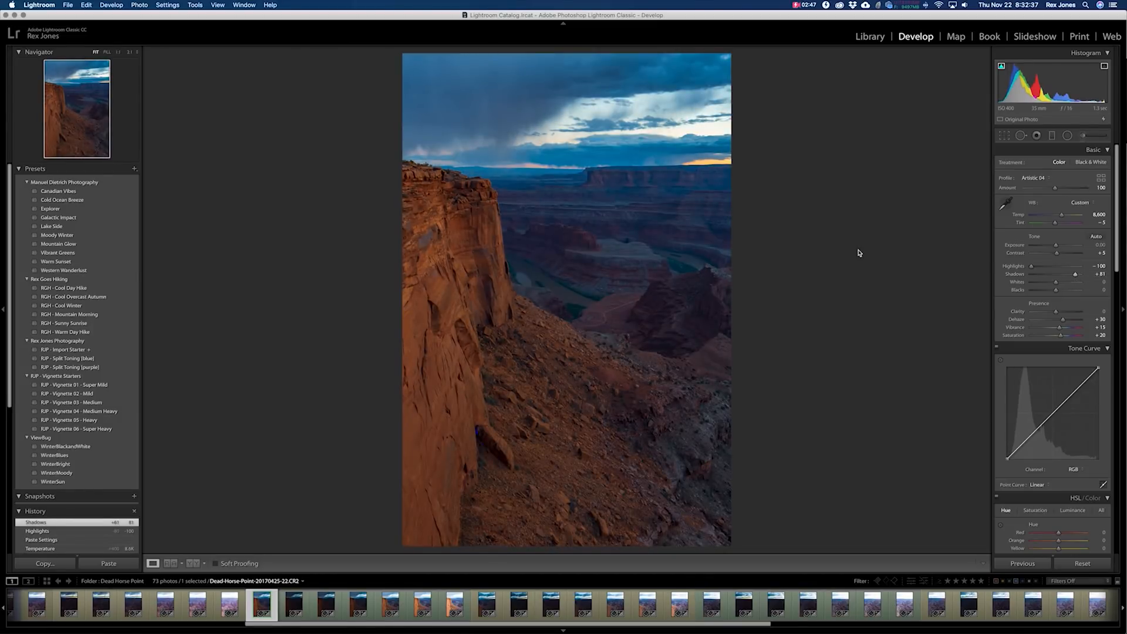
pyautogui.press('cmd+z')
pyautogui.press('super+z')
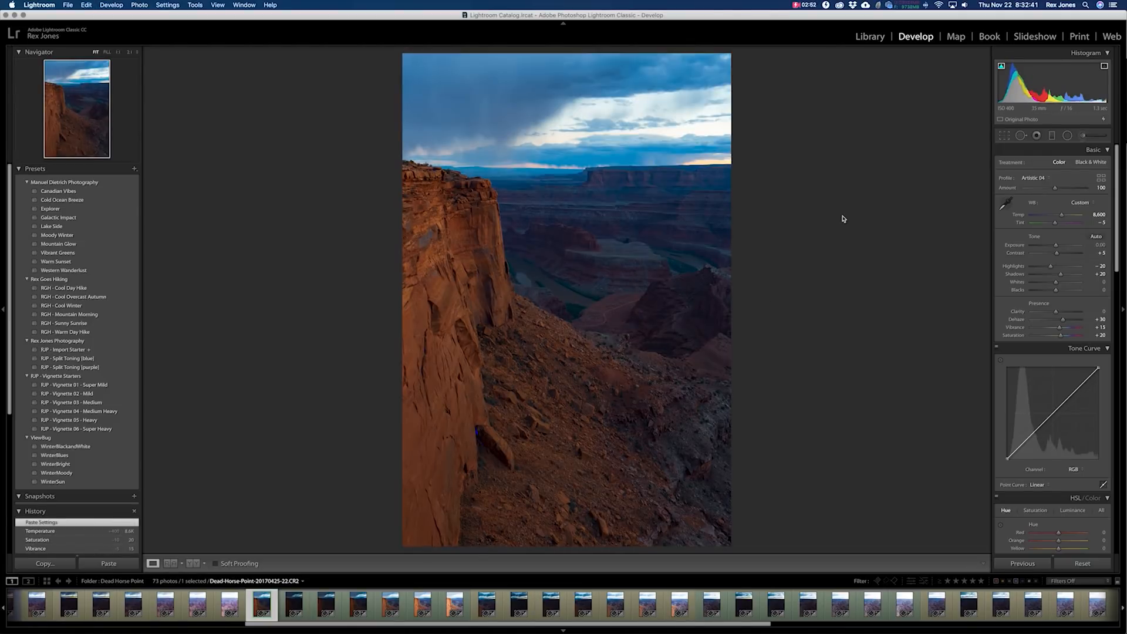
# Add a graduated filter across the horizon with the Highlights effect at -100 to darken the sky
pyautogui.click(1056, 138)
pyautogui.click(1039, 165)
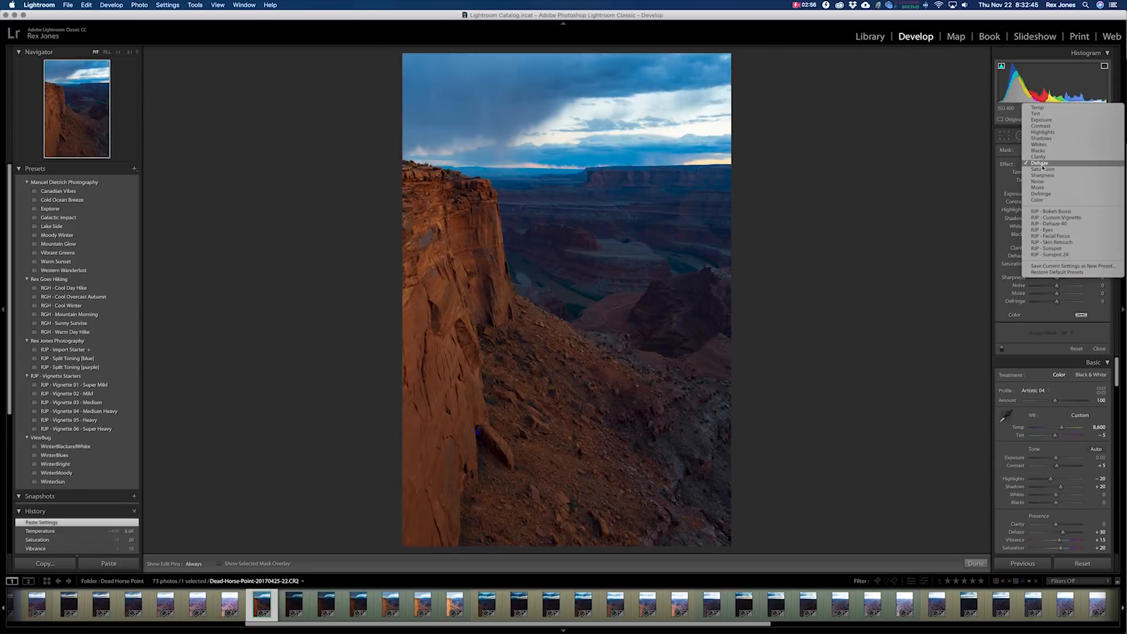
pyautogui.click(1041, 132)
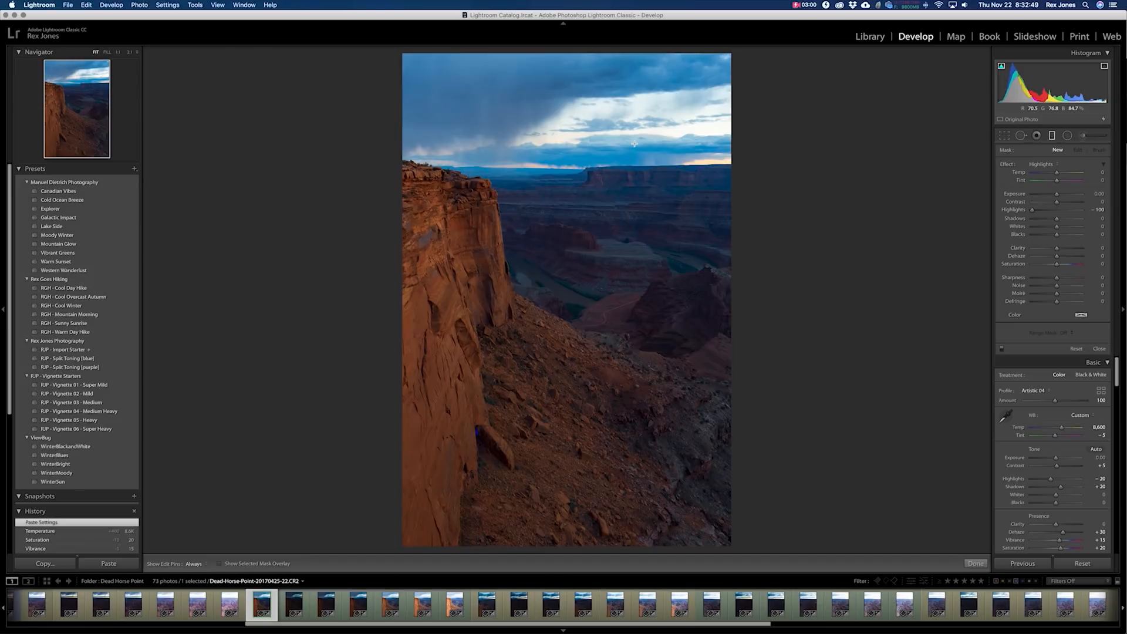
pyautogui.moveTo(634, 142); pyautogui.dragTo(627, 195)
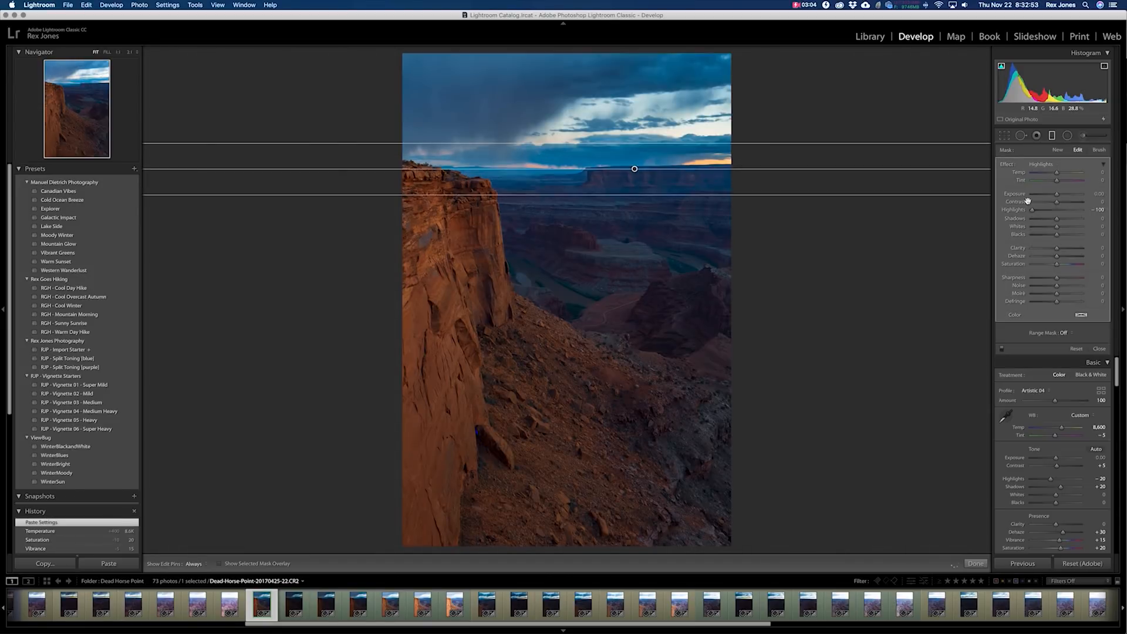
pyautogui.click(976, 563)
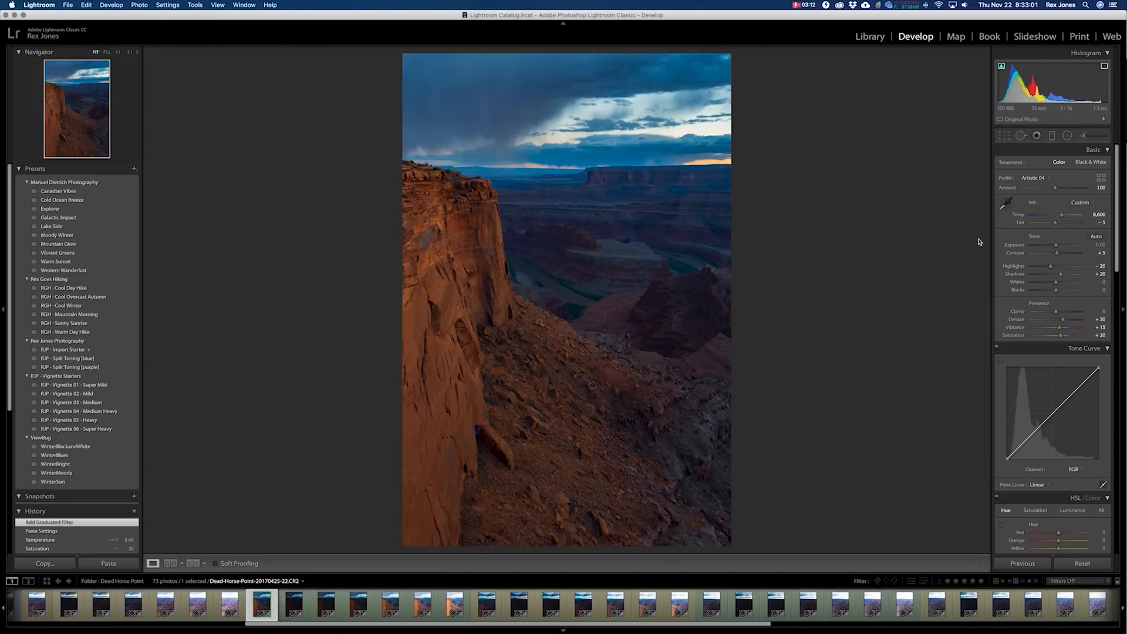
# Set the photo's global Exposure to +0.50
pyautogui.click(1097, 246)
pyautogui.write('.4')
pyautogui.press('Return')
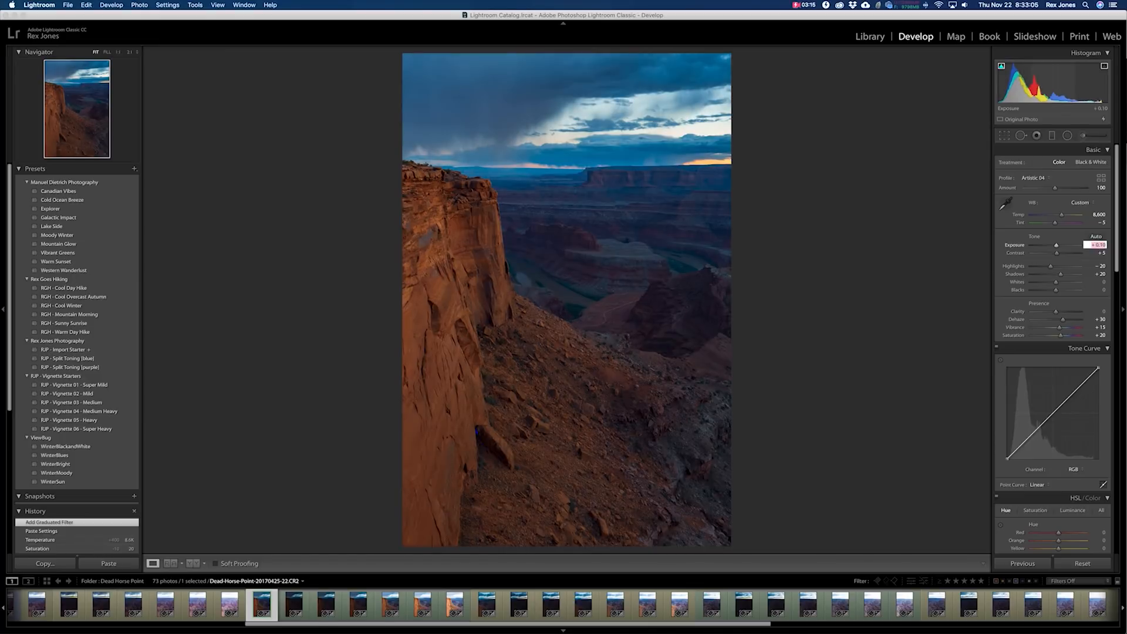
pyautogui.press('Up')
pyautogui.press('Return')
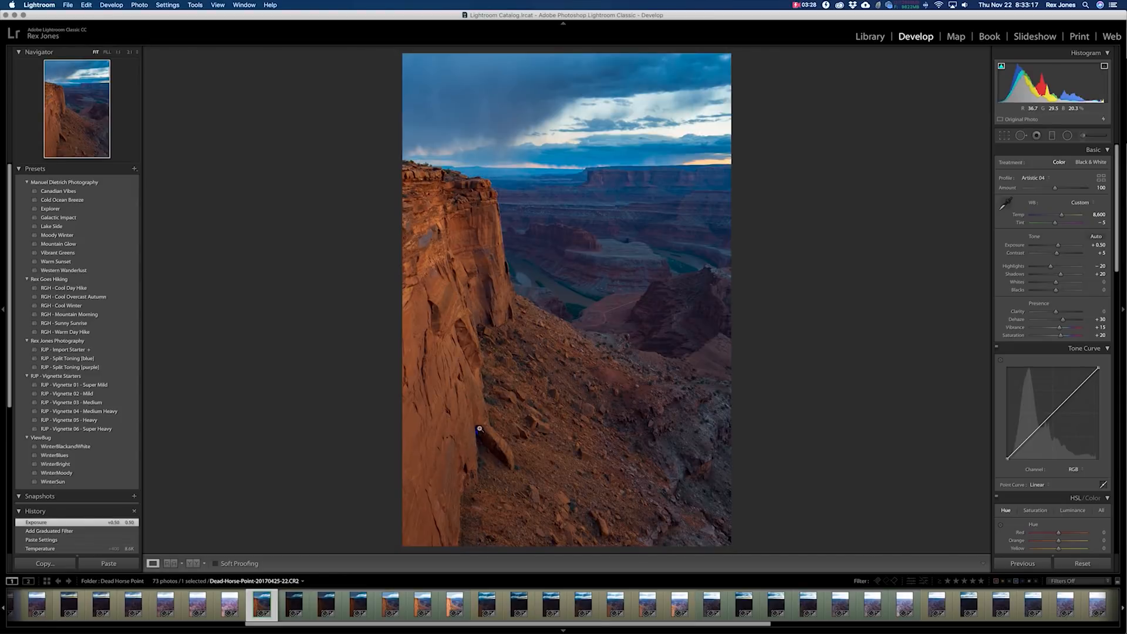
# Add a small tilted radial filter over the dark crevice beside the leaning boulder and raise its Shadows to 80
pyautogui.click(1069, 136)
pyautogui.click(1044, 165)
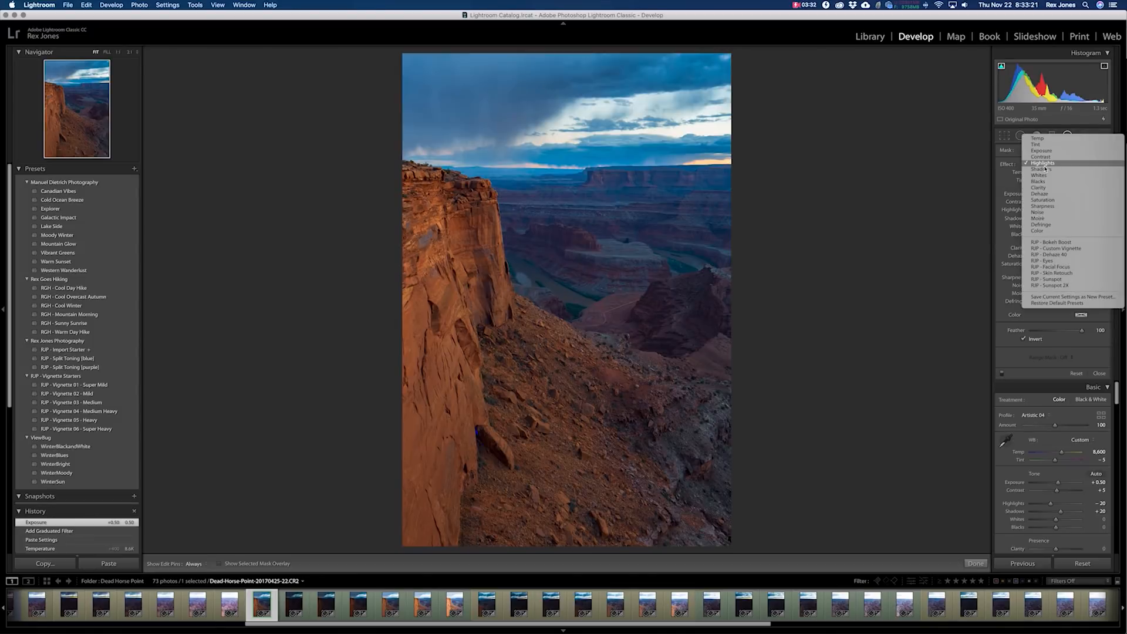
pyautogui.click(1040, 169)
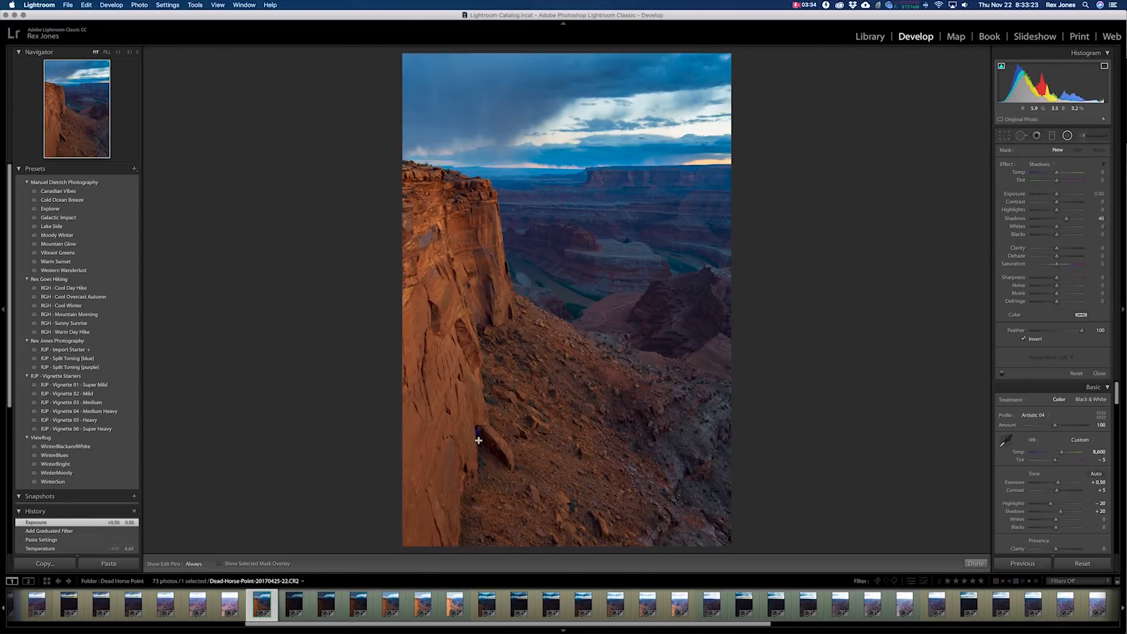
pyautogui.moveTo(479, 437); pyautogui.dragTo(497, 476)
pyautogui.click(1093, 219)
pyautogui.hotkey('shift', 'Up')
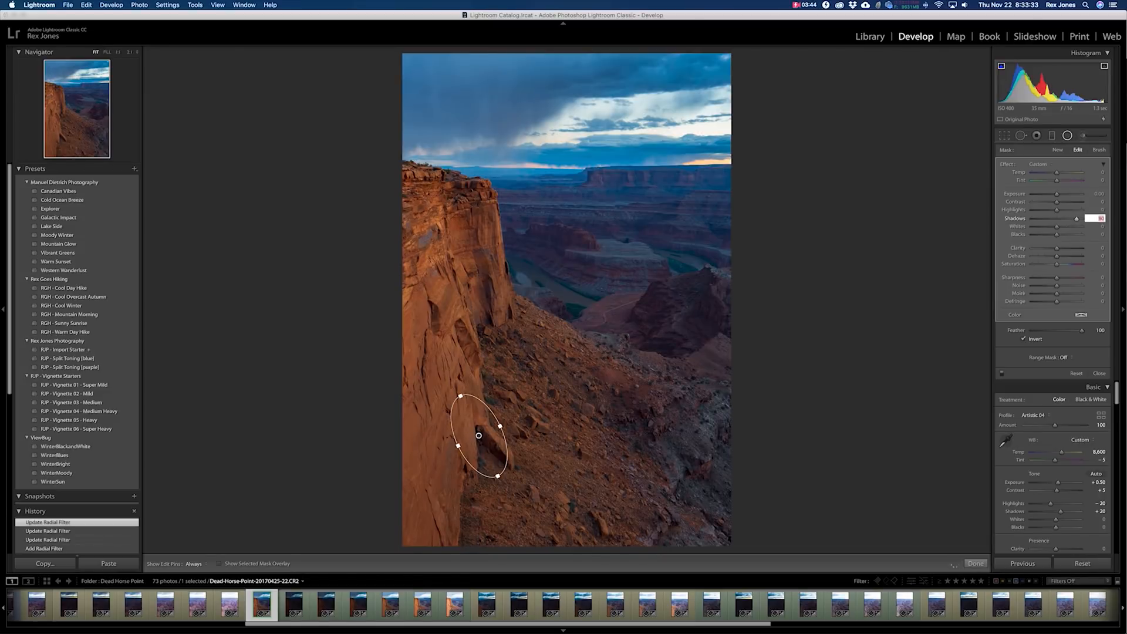
pyautogui.press('Return')
pyautogui.click(975, 563)
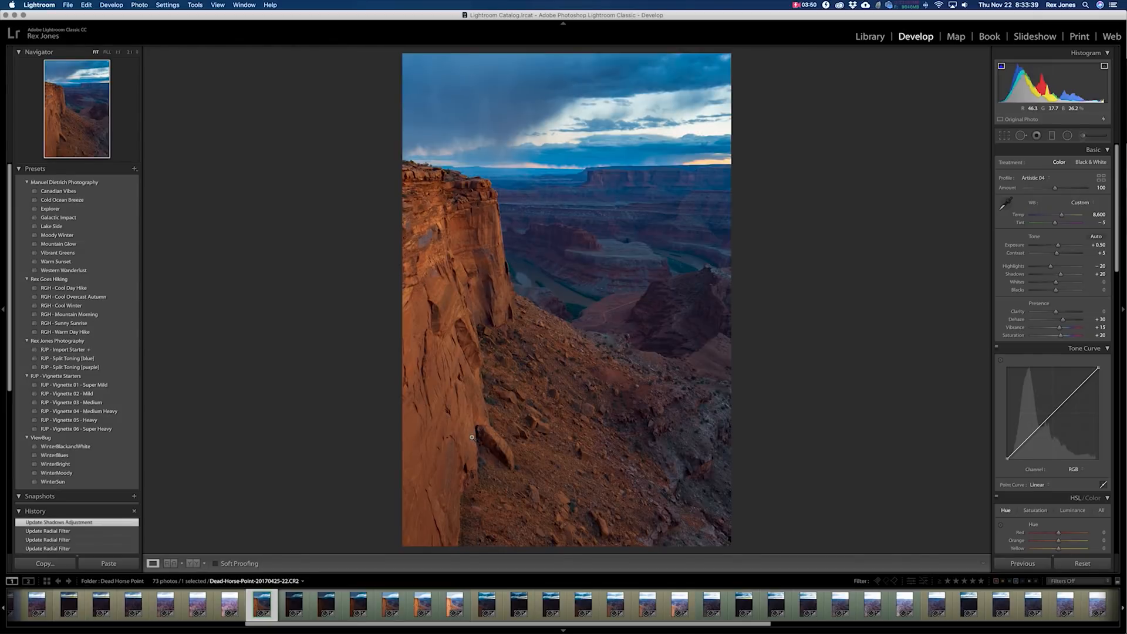
# Inspect the clipped shadows in the cliff crevices and beside the leaning boulder at close zoom
pyautogui.click(490, 321)
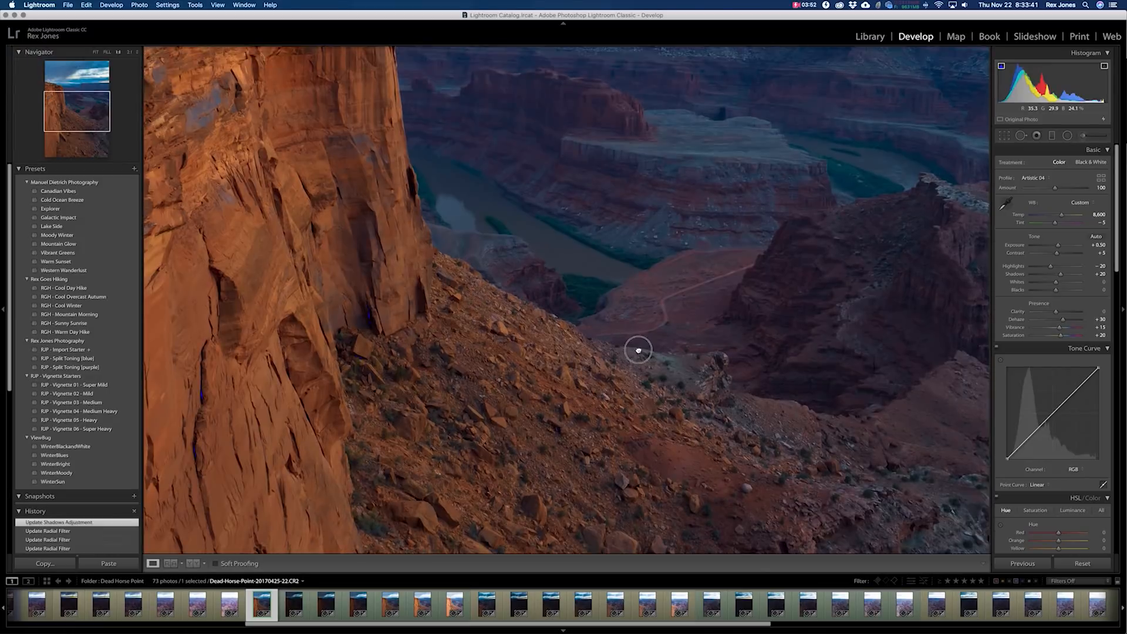
pyautogui.click(369, 303)
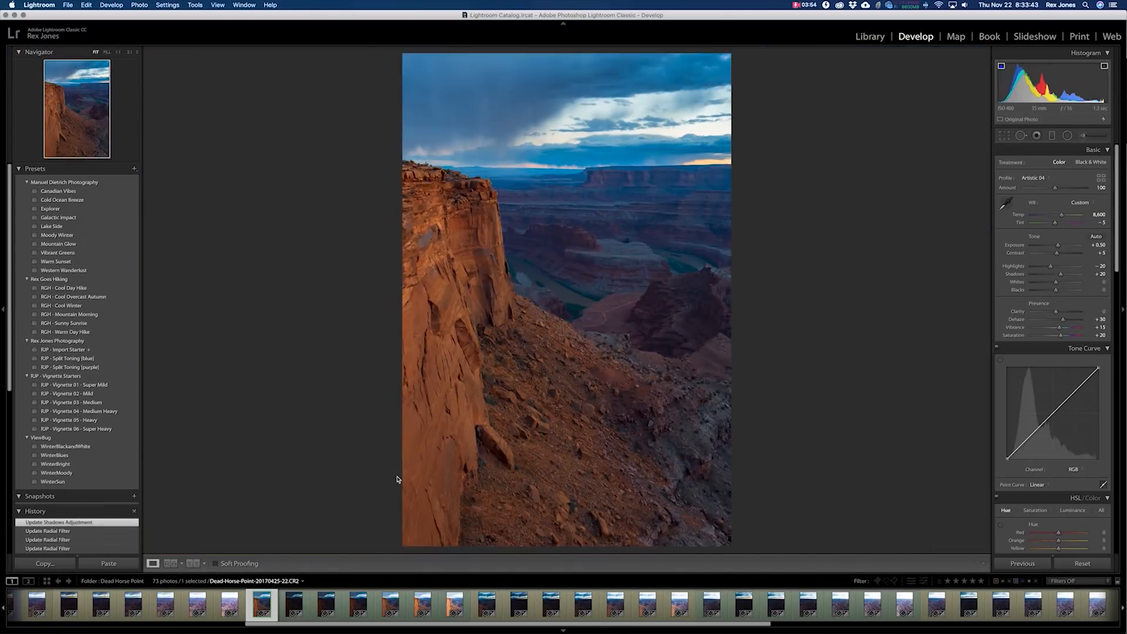
pyautogui.click(475, 444)
pyautogui.moveTo(340, 310); pyautogui.dragTo(348, 337)
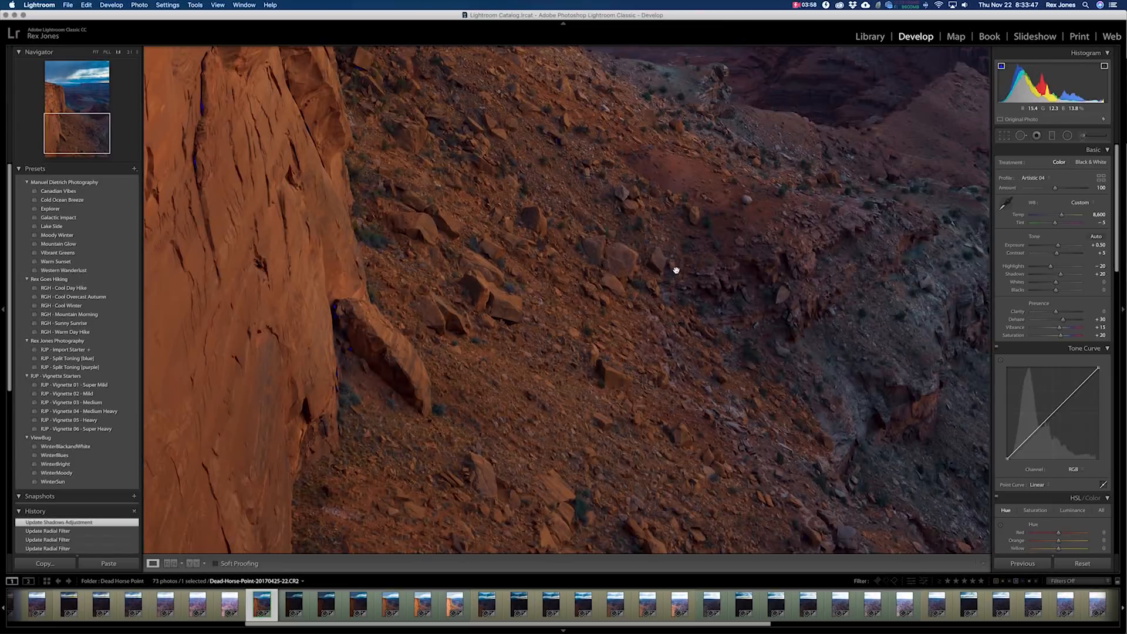
pyautogui.click(389, 272)
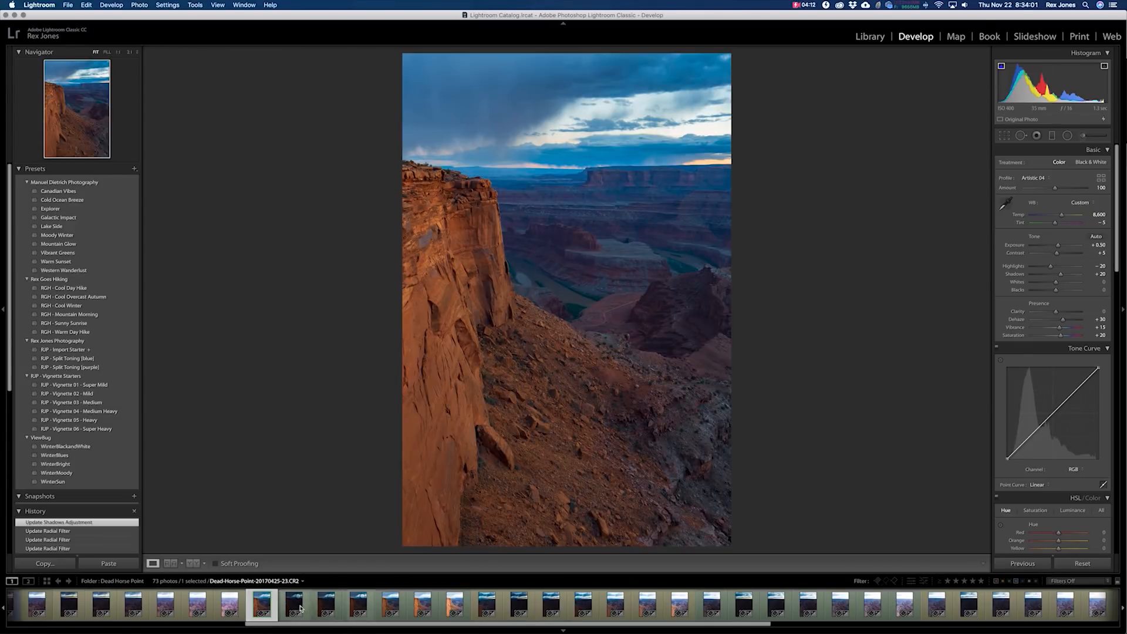
pyautogui.click(385, 606)
pyautogui.click(422, 607)
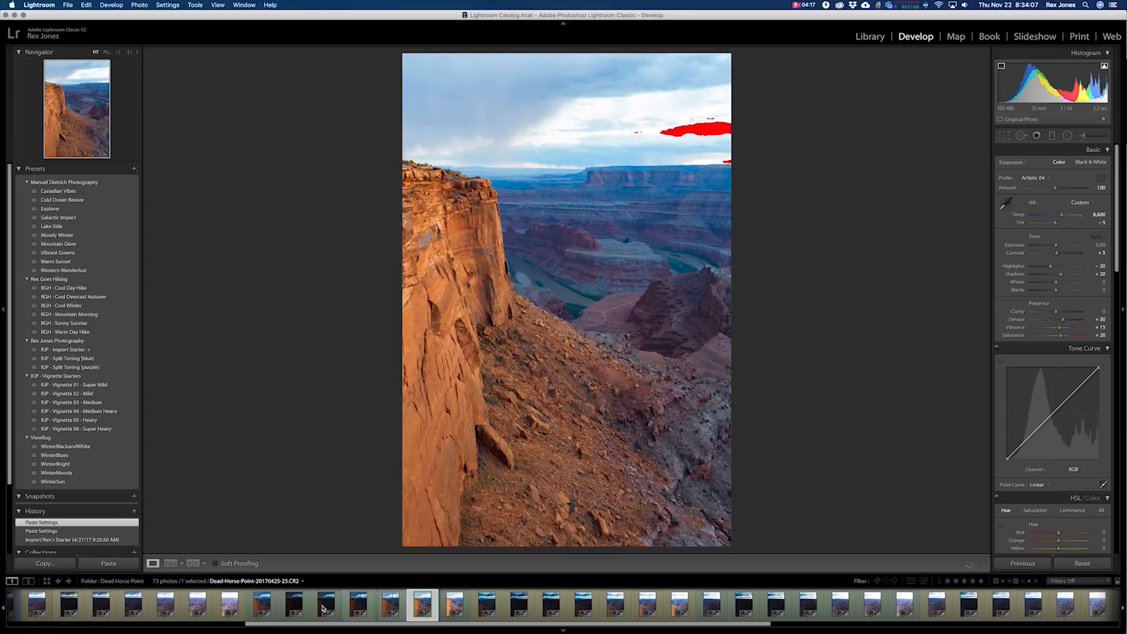
pyautogui.click(260, 604)
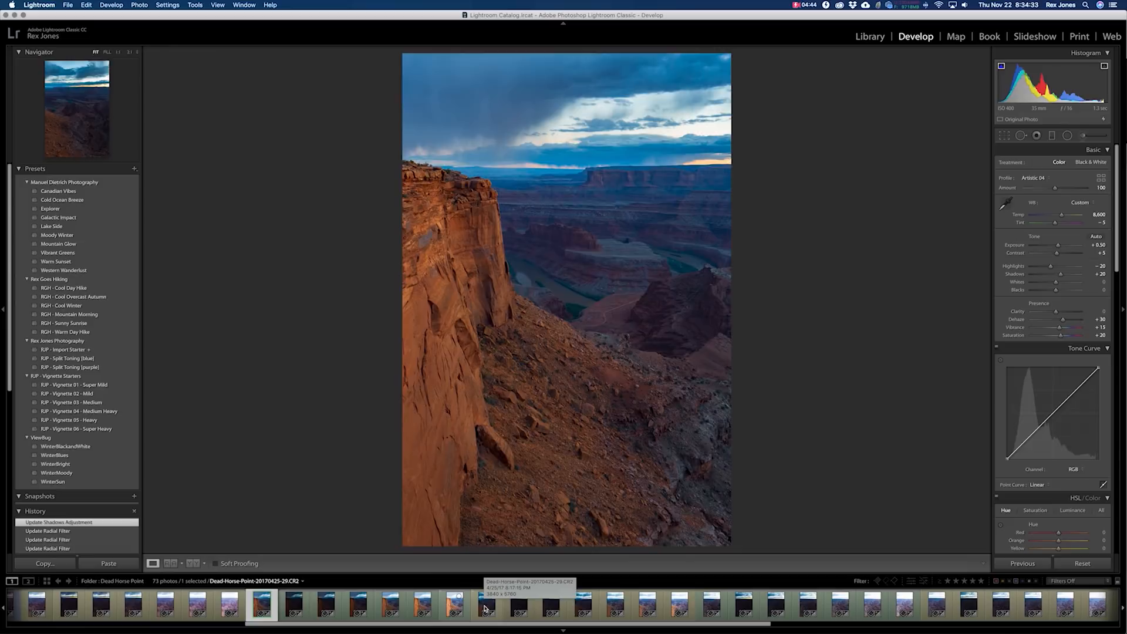
pyautogui.scroll(-3, 485, 608)
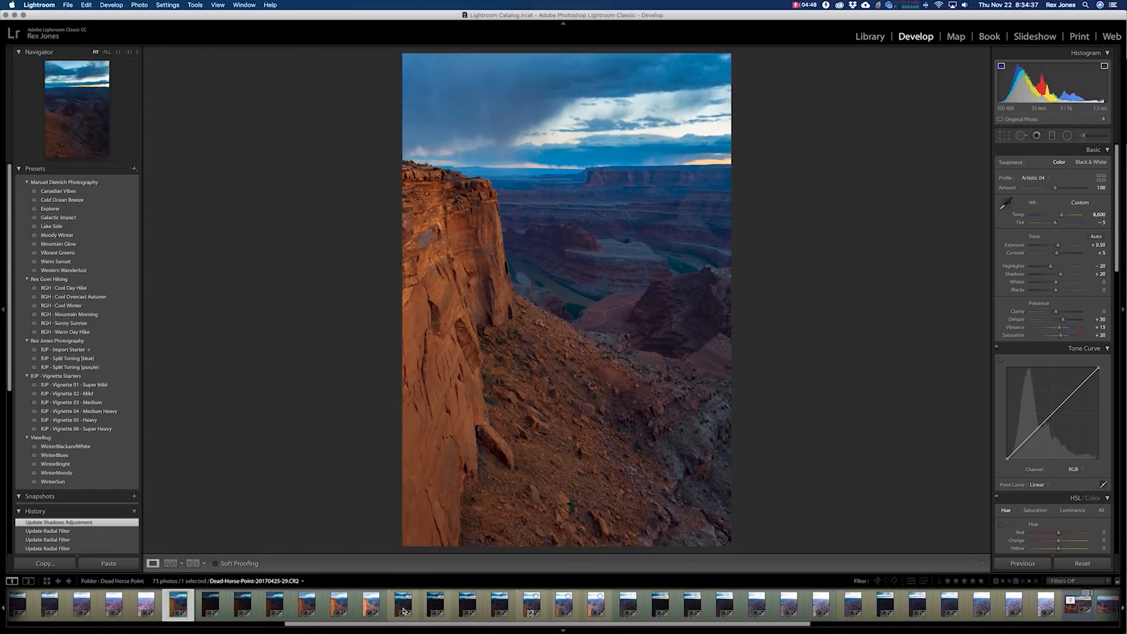
pyautogui.scroll(-4, 449, 606)
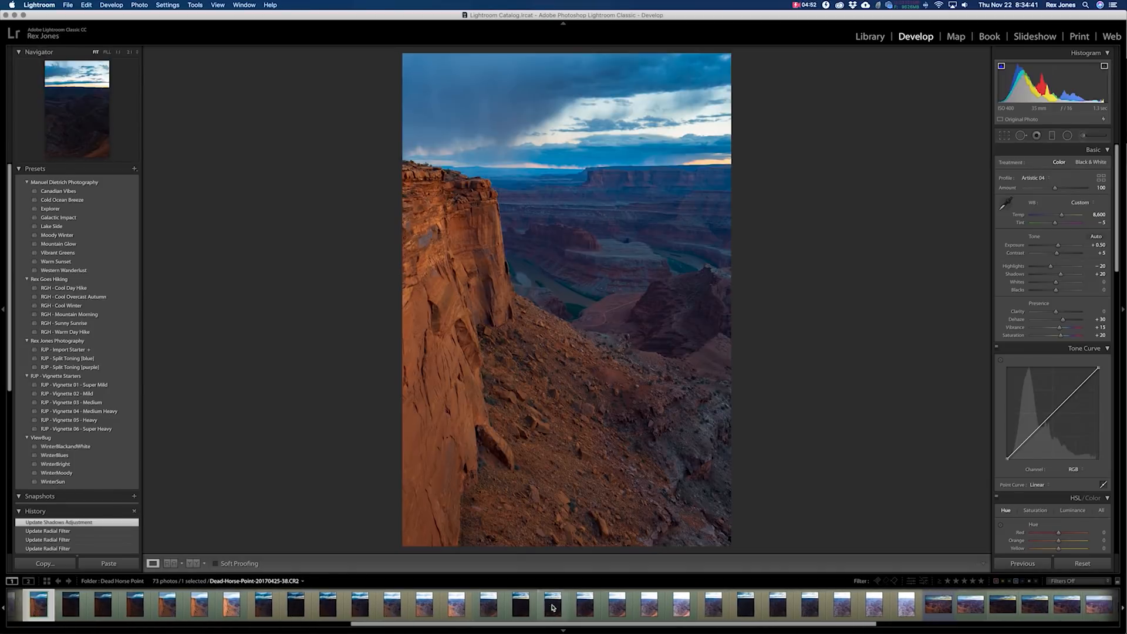
pyautogui.scroll(-1, 552, 607)
pyautogui.click(630, 607)
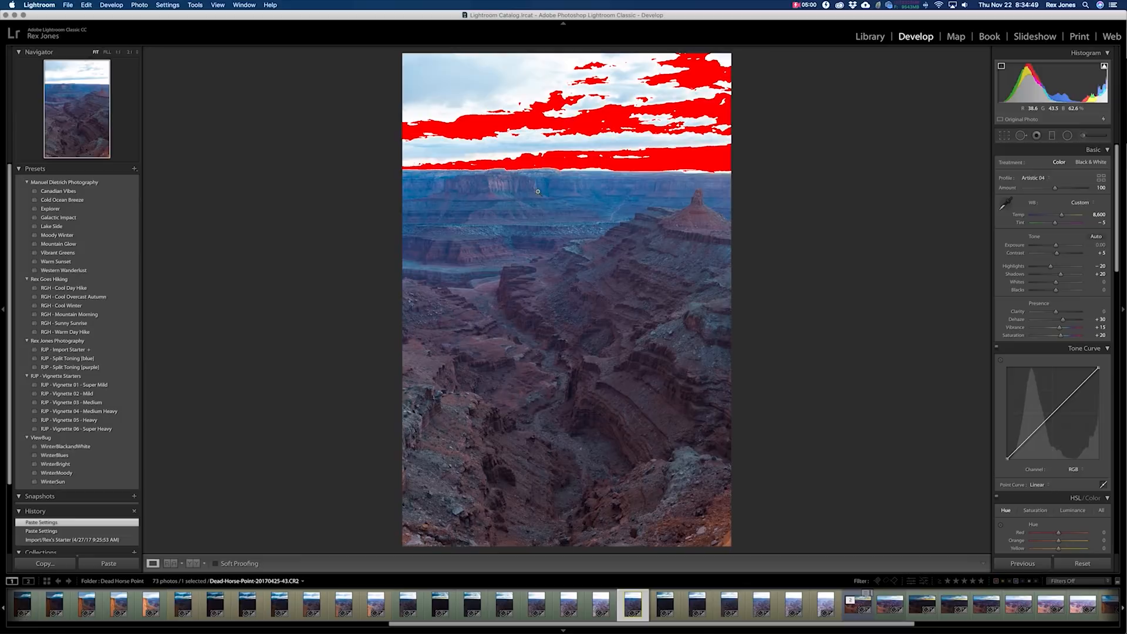
pyautogui.click(665, 604)
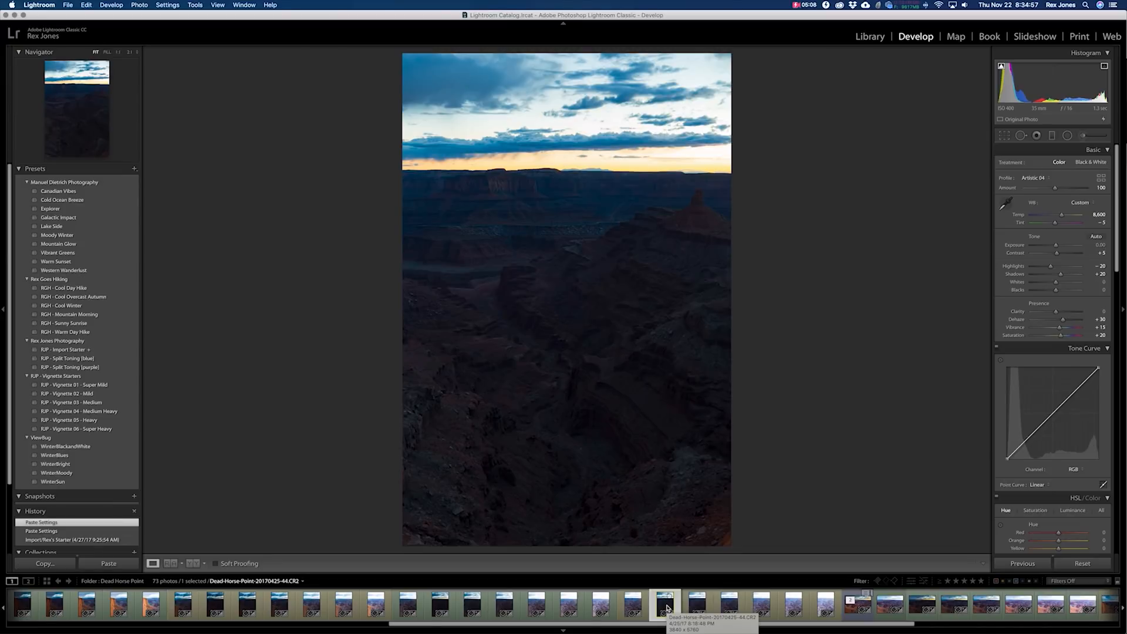
pyautogui.click(632, 609)
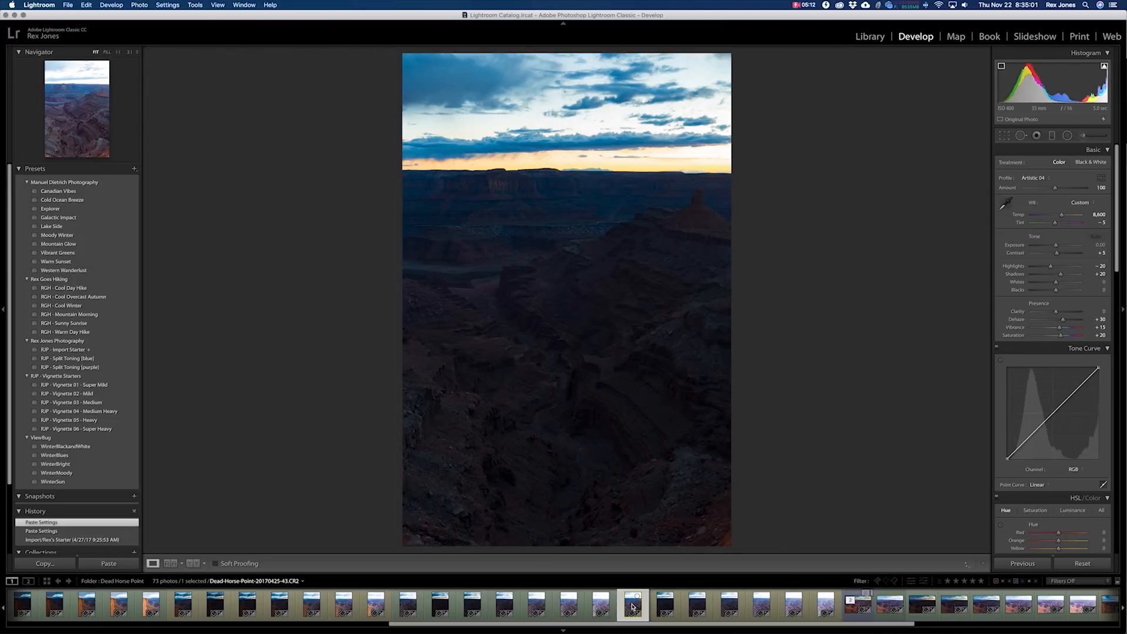
pyautogui.click(664, 602)
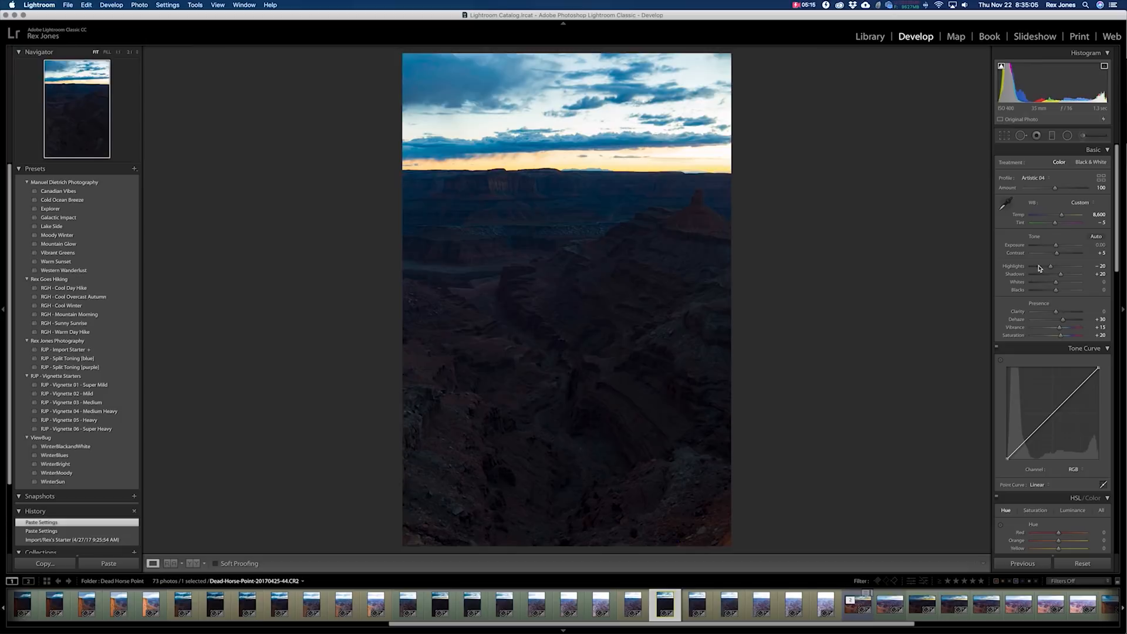
pyautogui.moveTo(1051, 266); pyautogui.dragTo(1010, 272)
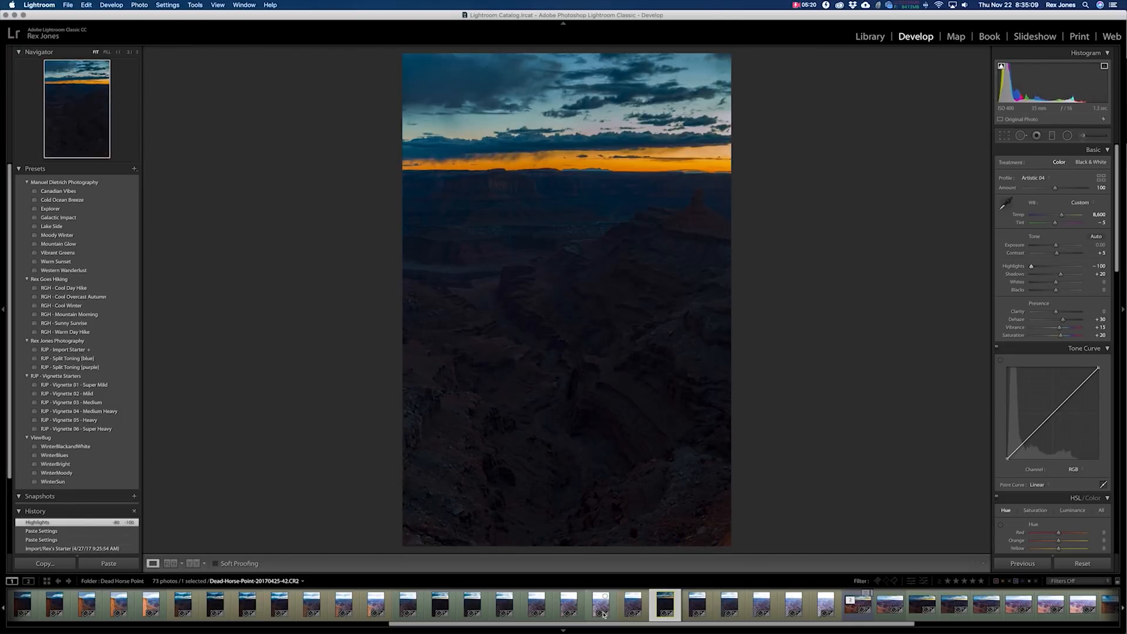
pyautogui.click(634, 608)
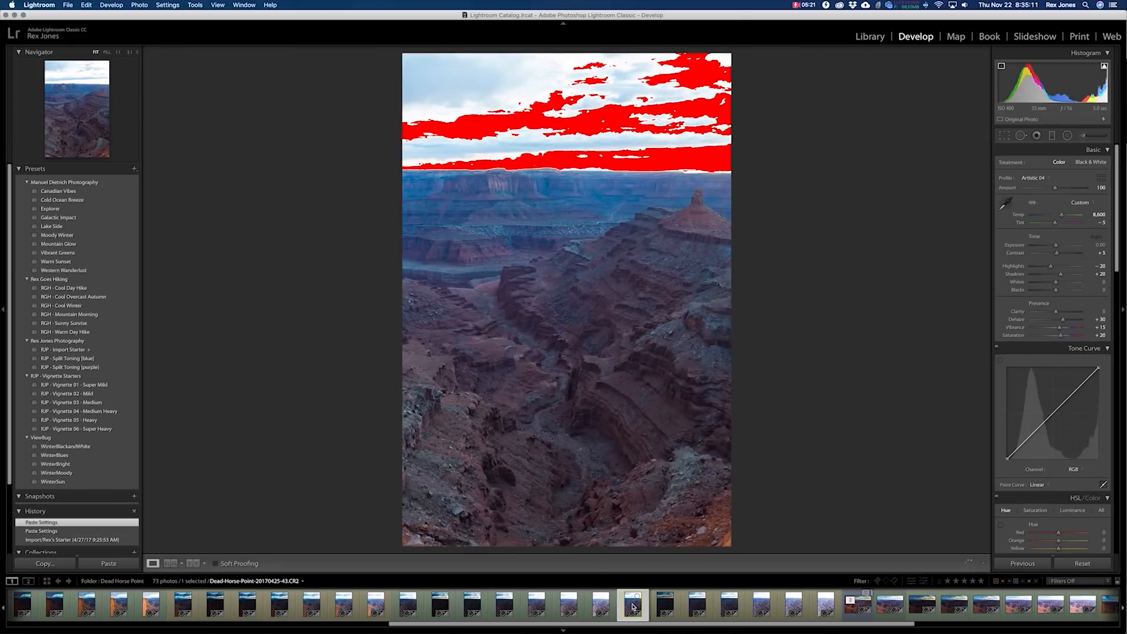
pyautogui.press('super+z')
pyautogui.press('super+z')
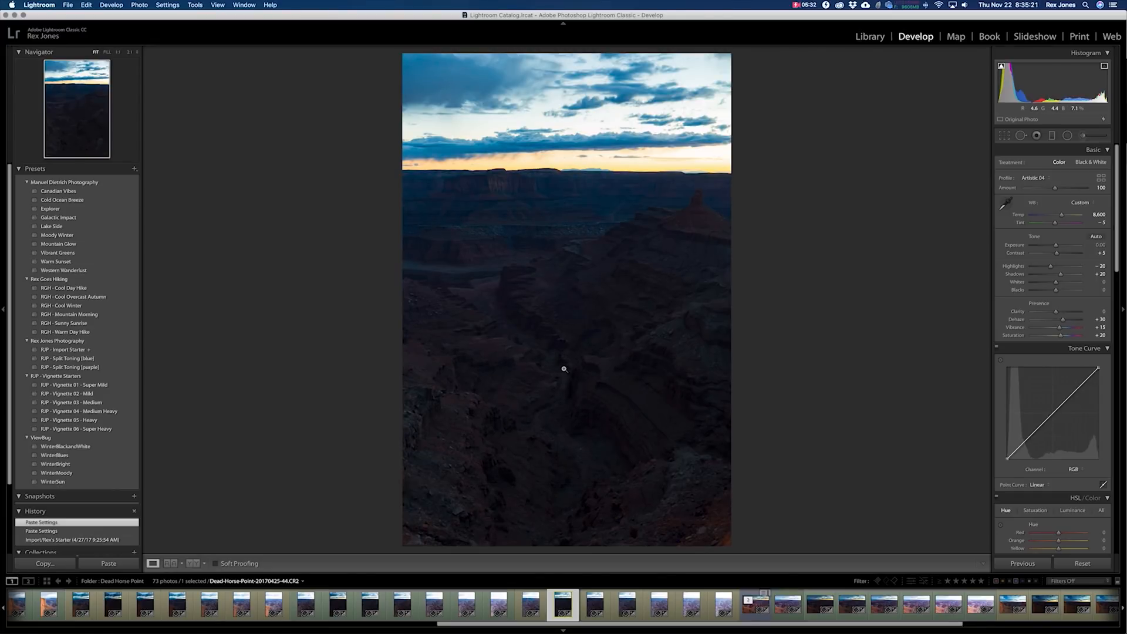
pyautogui.click(529, 608)
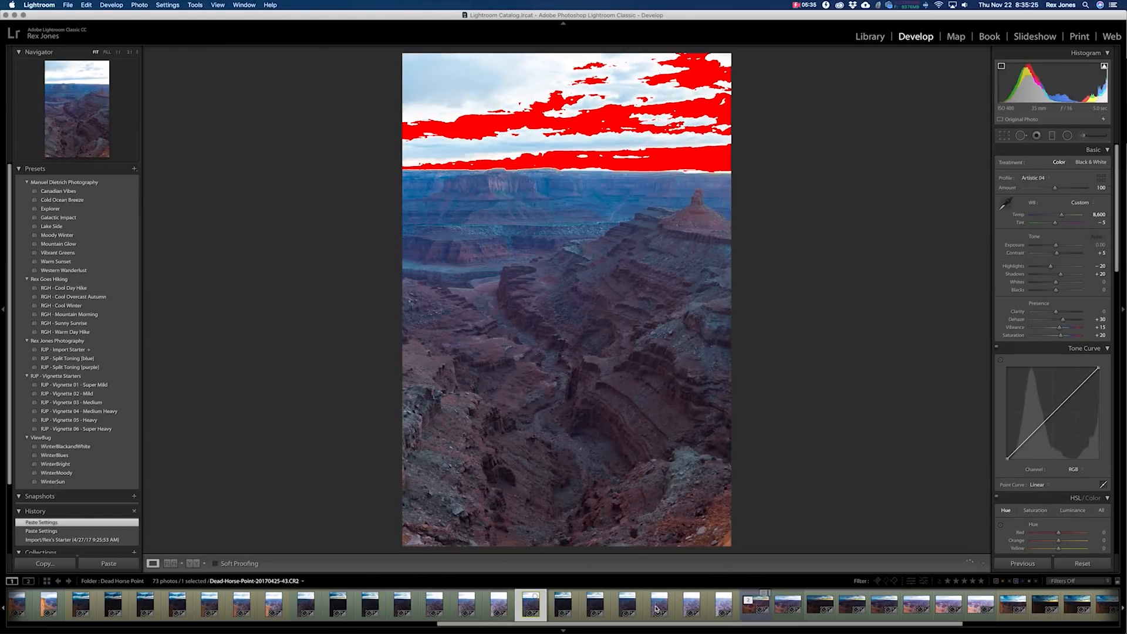
pyautogui.keyDown('shift'); pyautogui.click(724, 605); pyautogui.keyUp('shift')
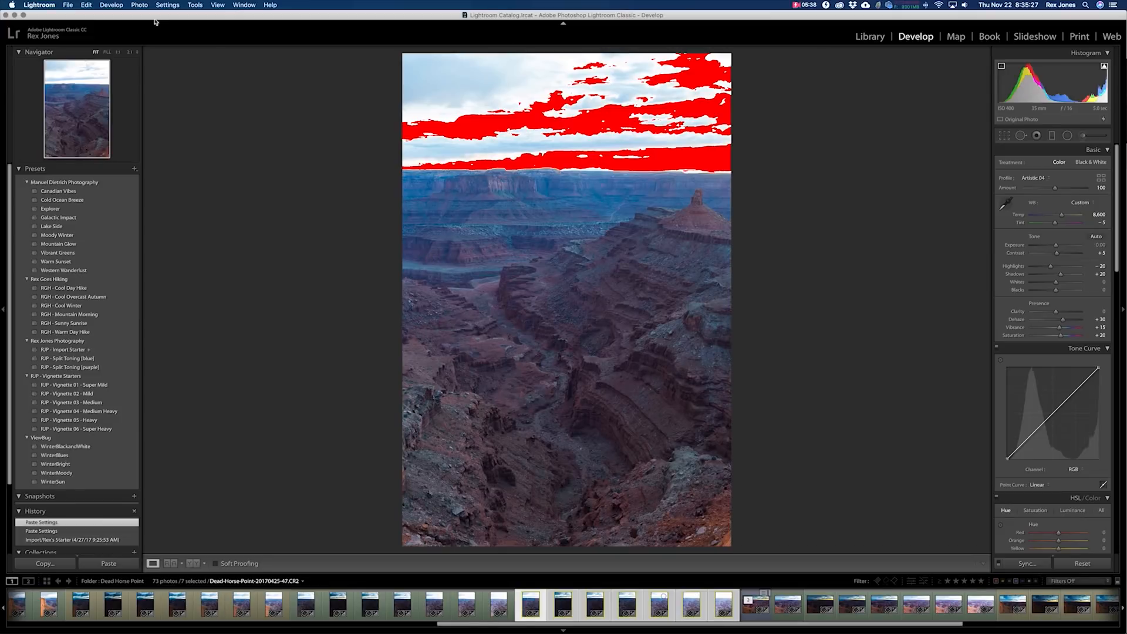
pyautogui.click(140, 5)
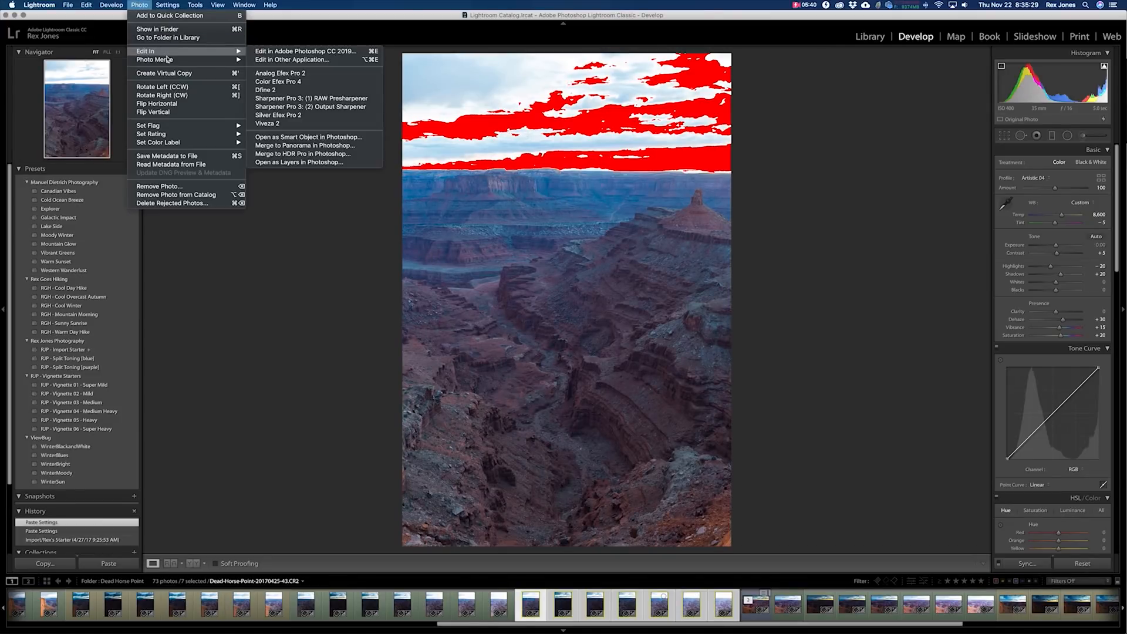
pyautogui.moveTo(176, 59)
pyautogui.click(263, 59)
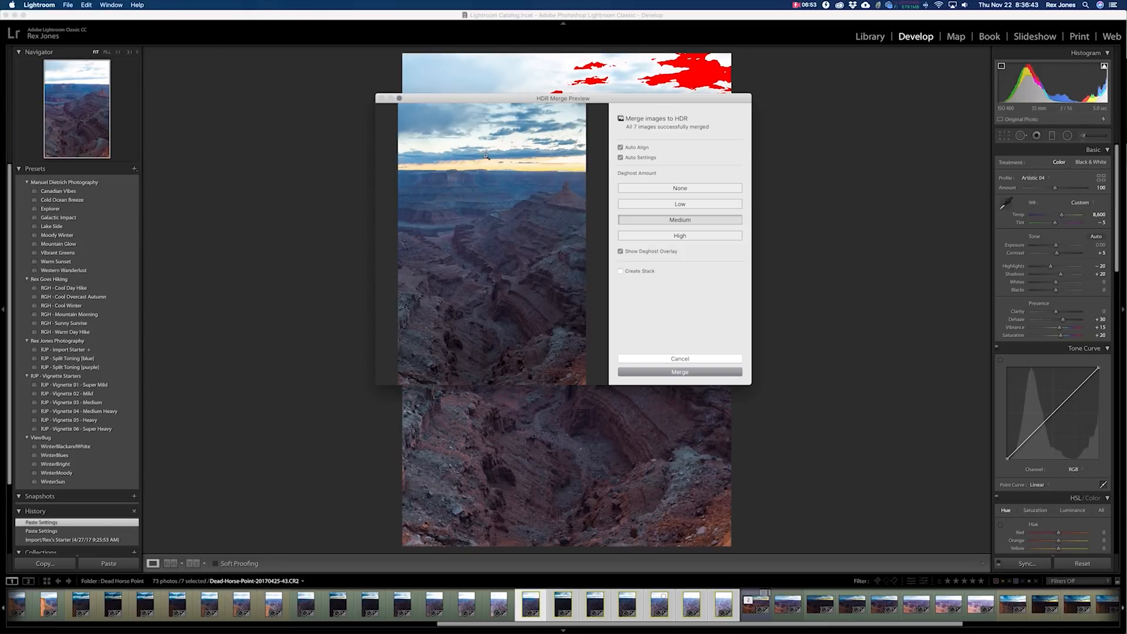
pyautogui.click(672, 189)
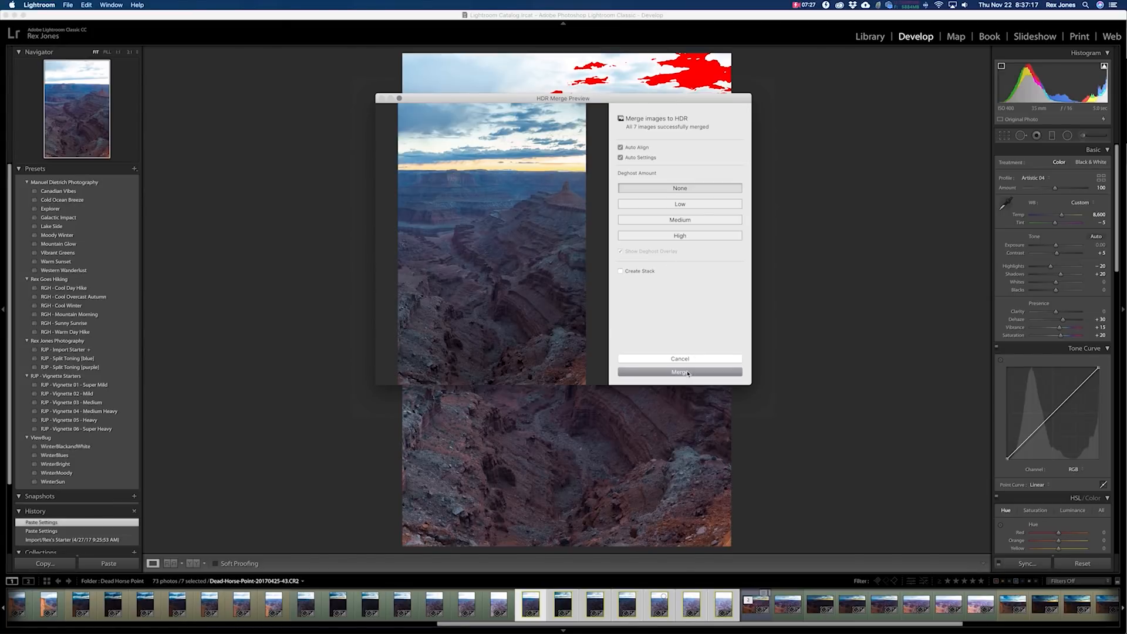
pyautogui.click(687, 372)
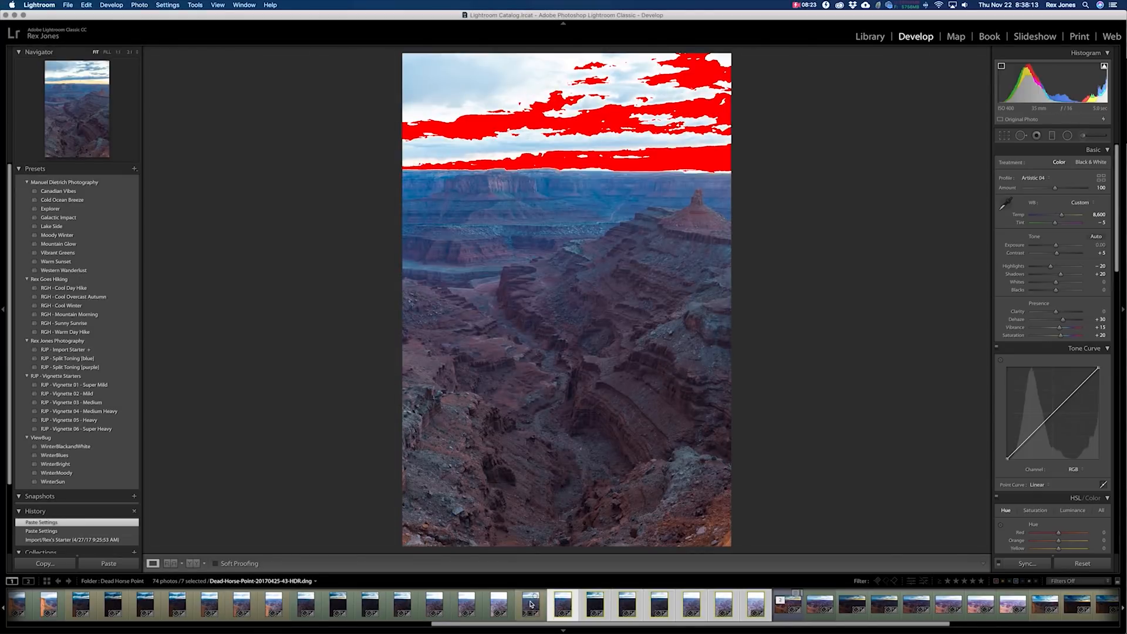
pyautogui.click(530, 604)
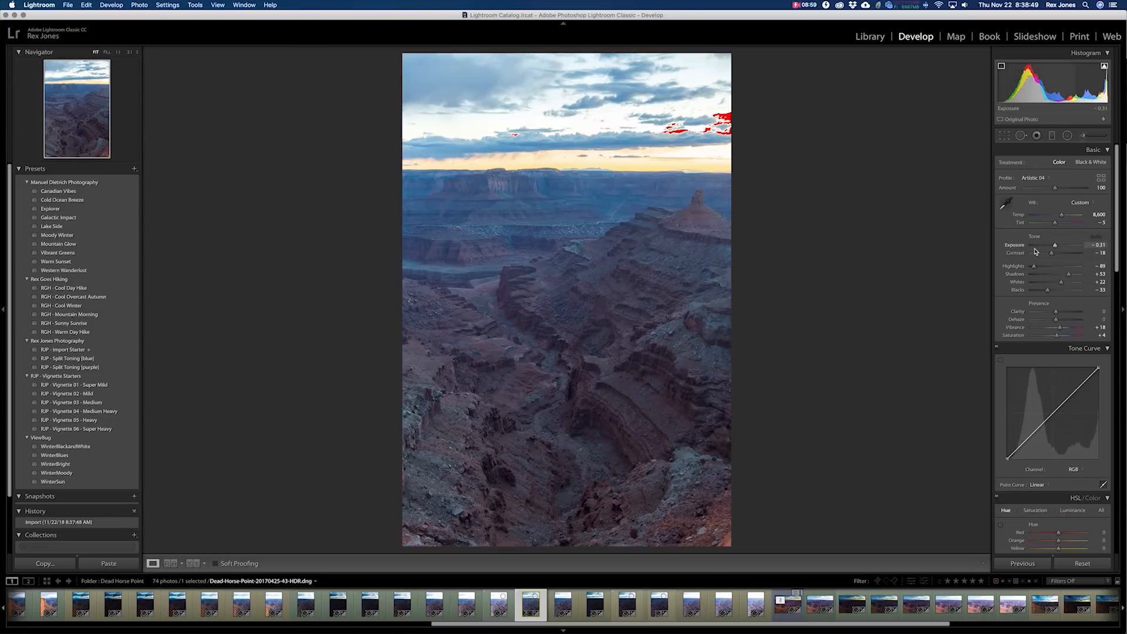
pyautogui.moveTo(1034, 266); pyautogui.dragTo(1028, 267)
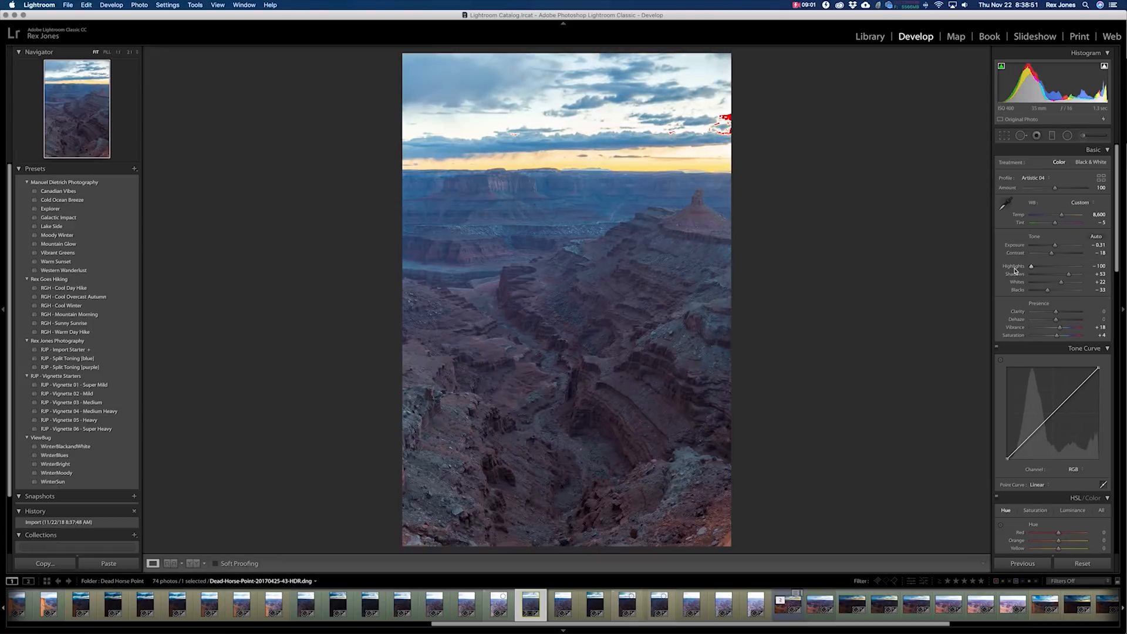
pyautogui.moveTo(1055, 247); pyautogui.dragTo(1052, 247)
pyautogui.scroll(-1, 1053, 247)
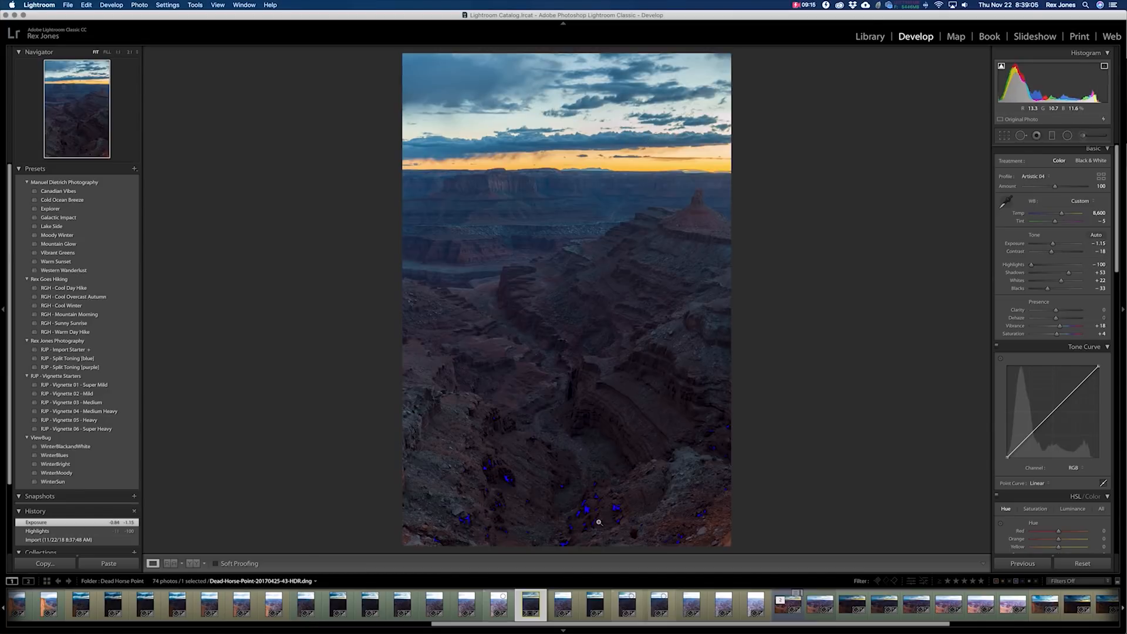
pyautogui.click(592, 608)
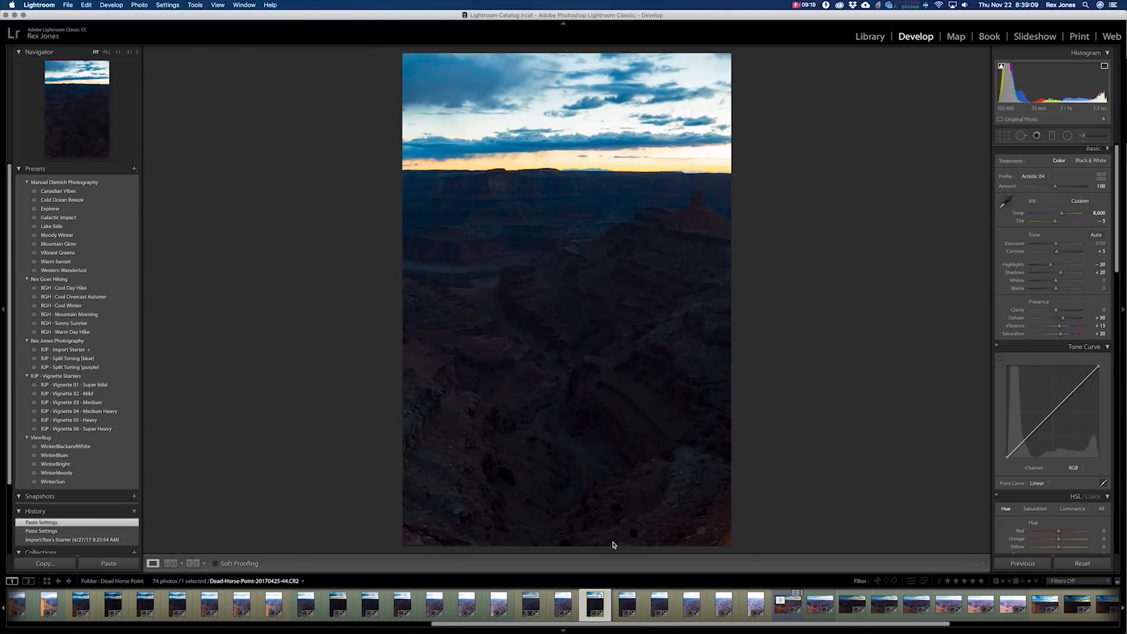
pyautogui.moveTo(1056, 265); pyautogui.dragTo(991, 266)
pyautogui.click(527, 607)
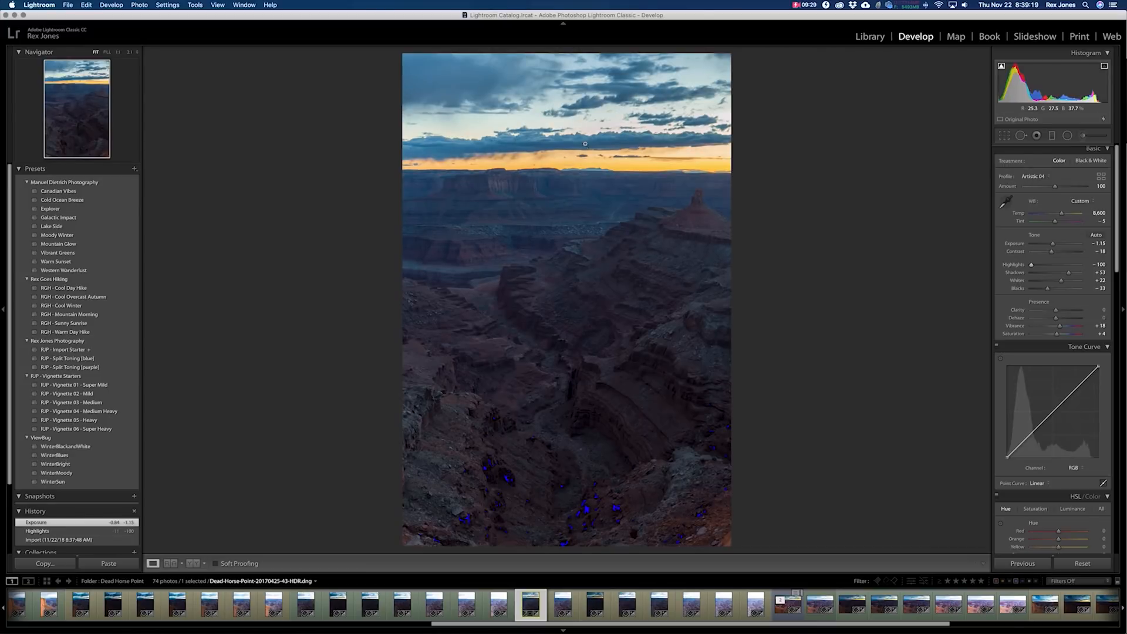
pyautogui.click(589, 609)
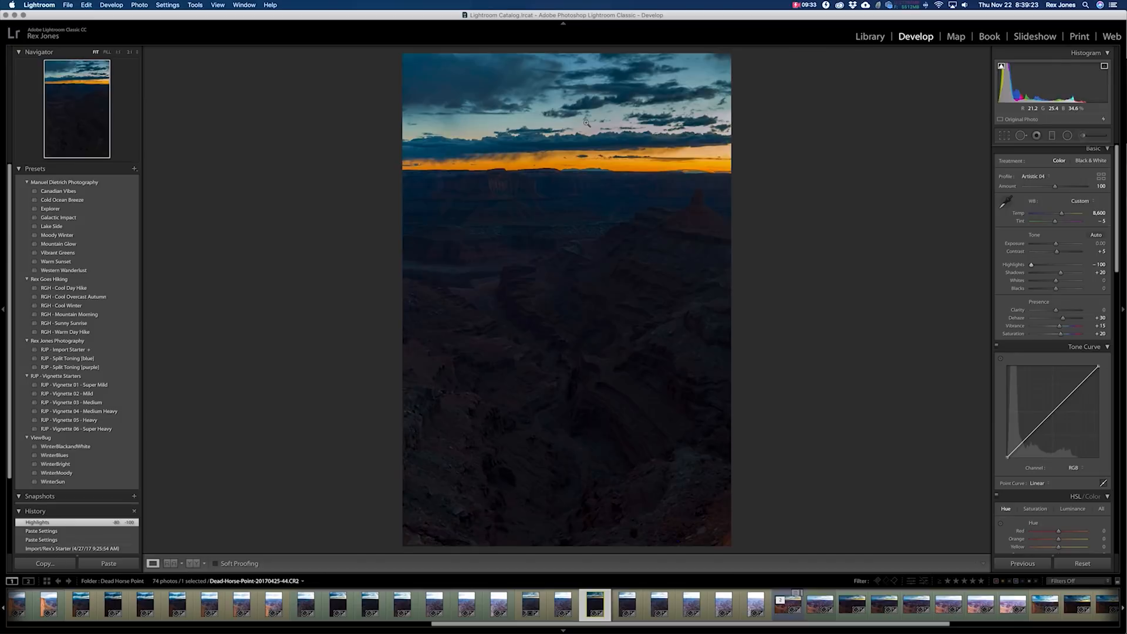
pyautogui.click(528, 599)
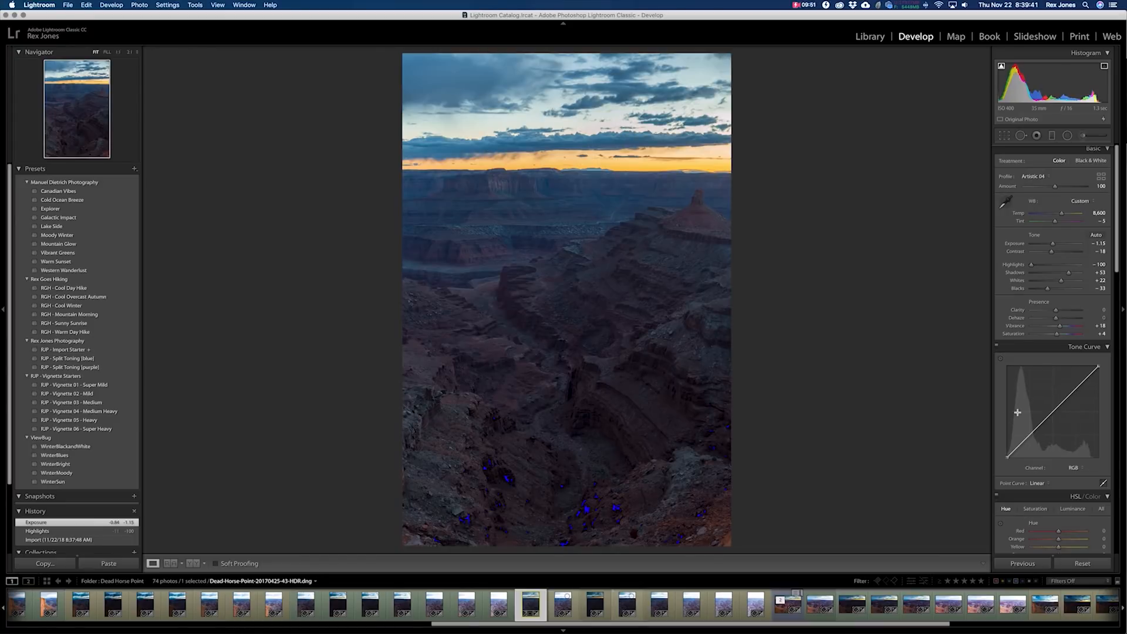
# Raise the HDR merge's Vibrance to 32 and its Saturation to 56
pyautogui.moveTo(1058, 336); pyautogui.dragTo(1070, 337)
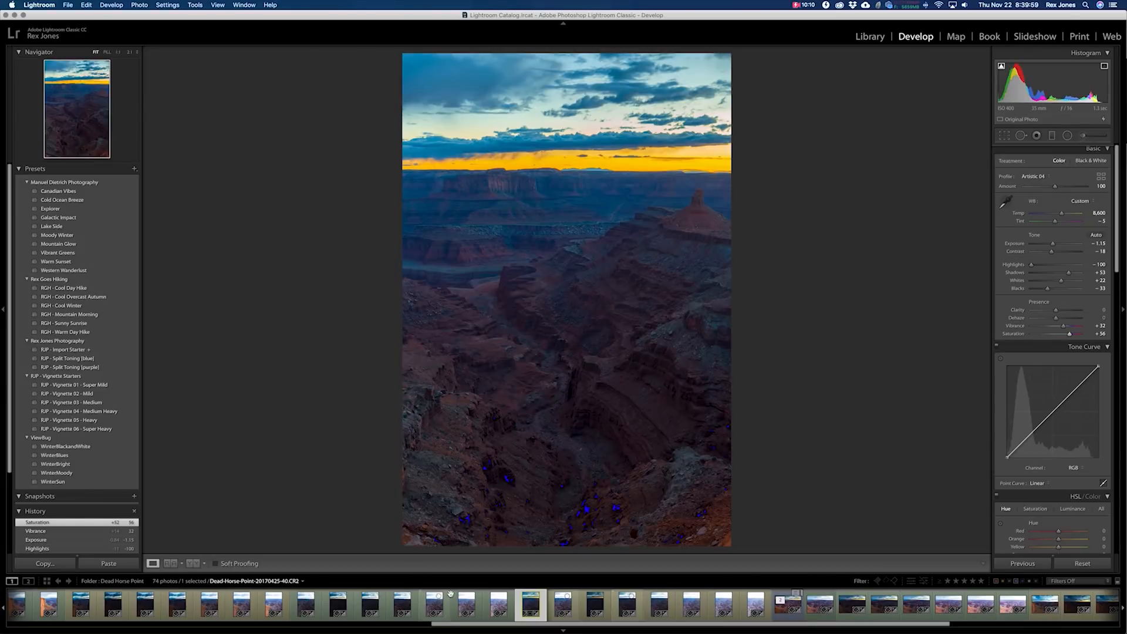
pyautogui.hscroll(2, 332, 612)
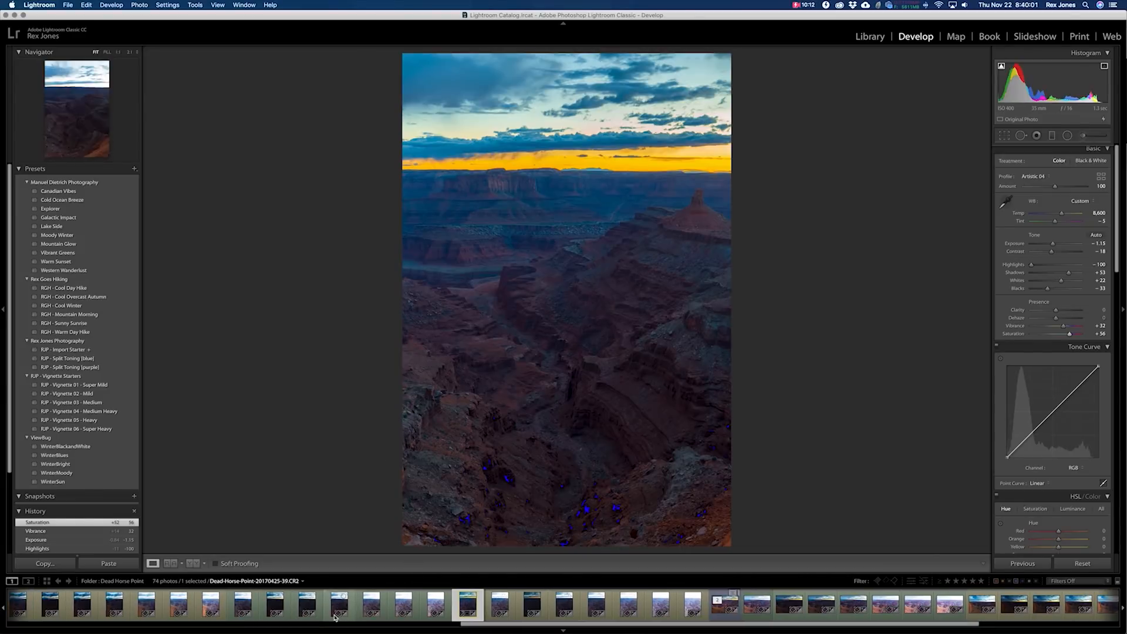
pyautogui.hscroll(-3, 326, 614)
pyautogui.hscroll(-2, 325, 614)
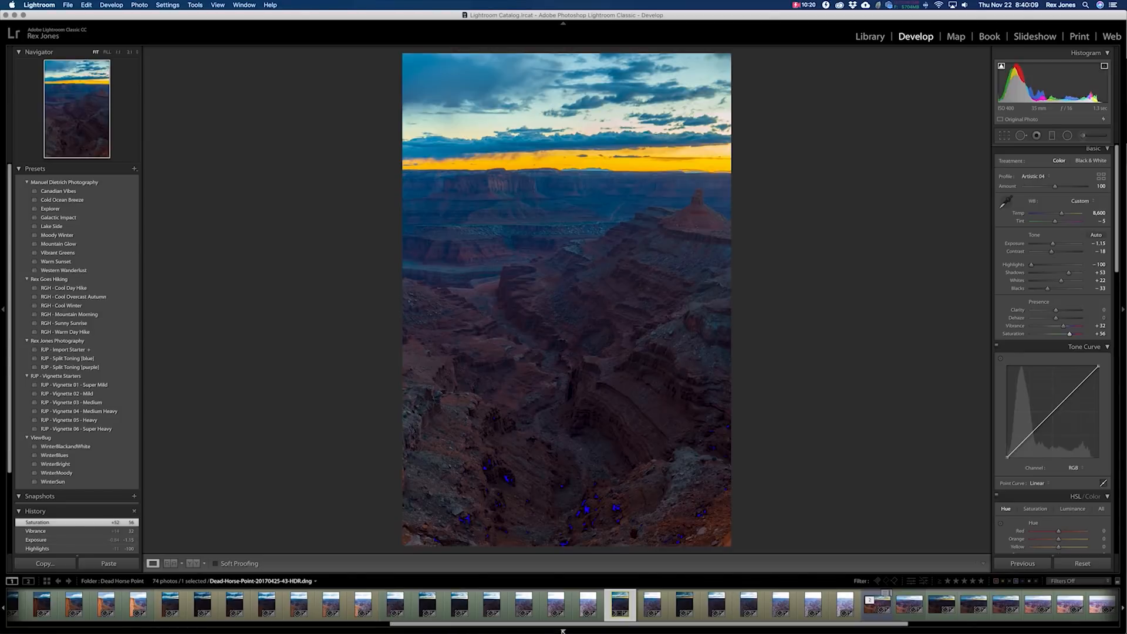
pyautogui.click(653, 607)
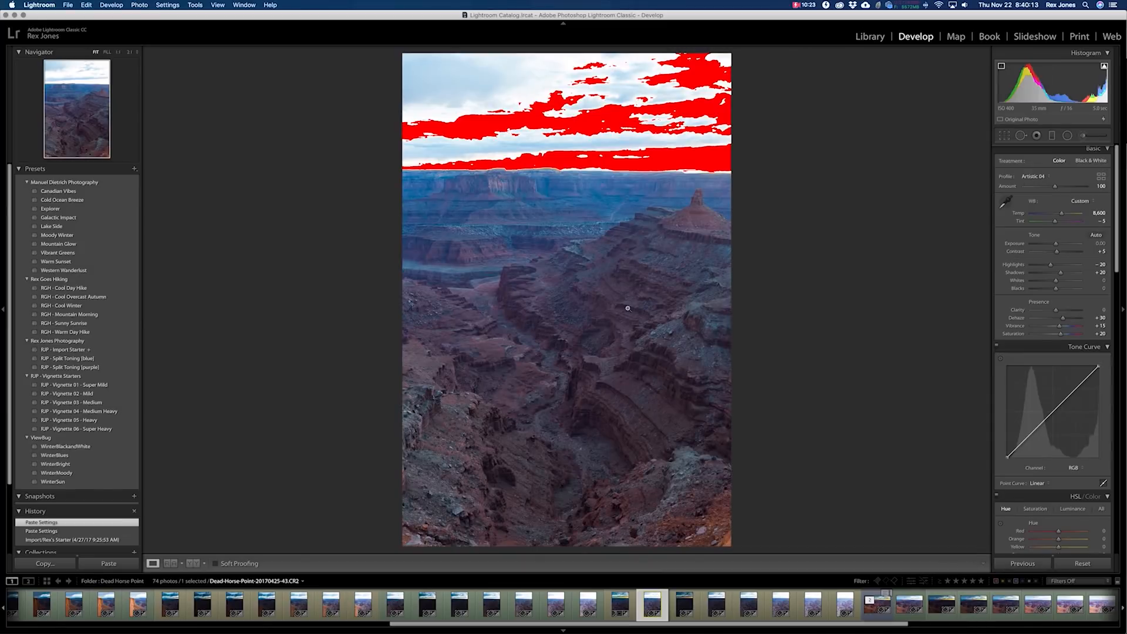
pyautogui.press('Right')
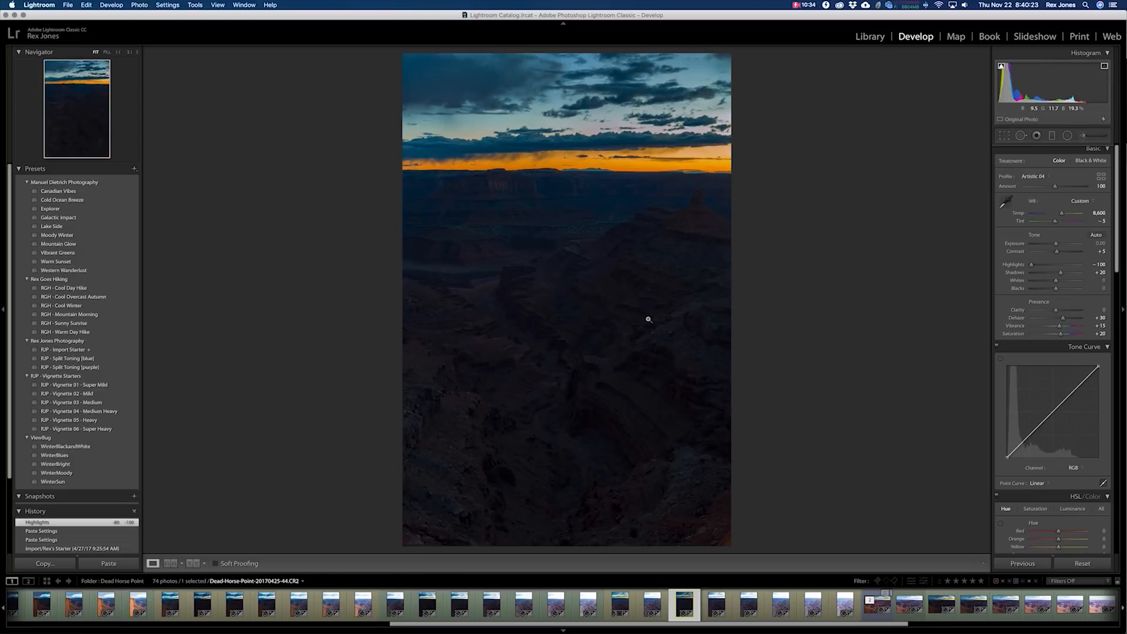
pyautogui.hscroll(3, 668, 610)
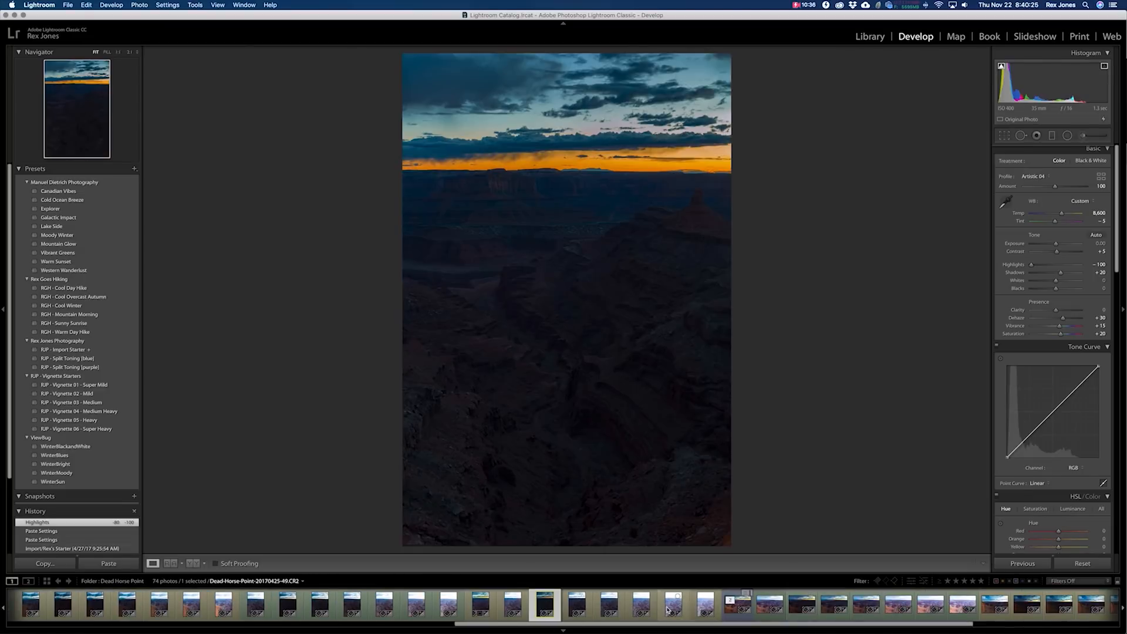
pyautogui.hscroll(-3, 610, 605)
# Reset all develop settings of the HDR merge and apply the RJP - Import Starter preset
pyautogui.click(559, 607)
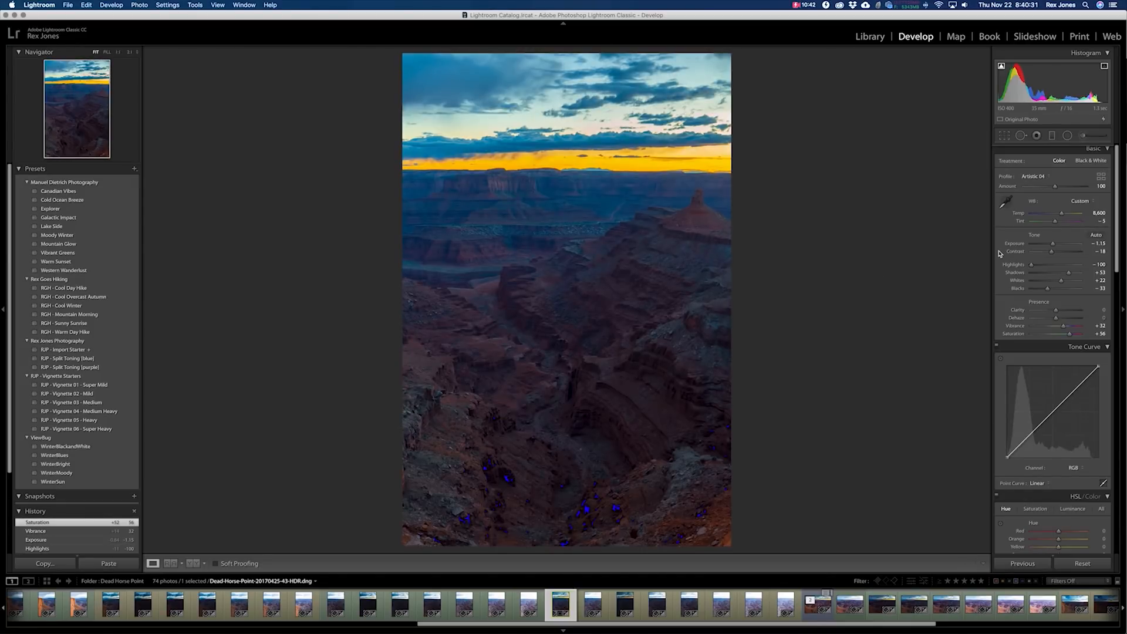
pyautogui.click(1079, 564)
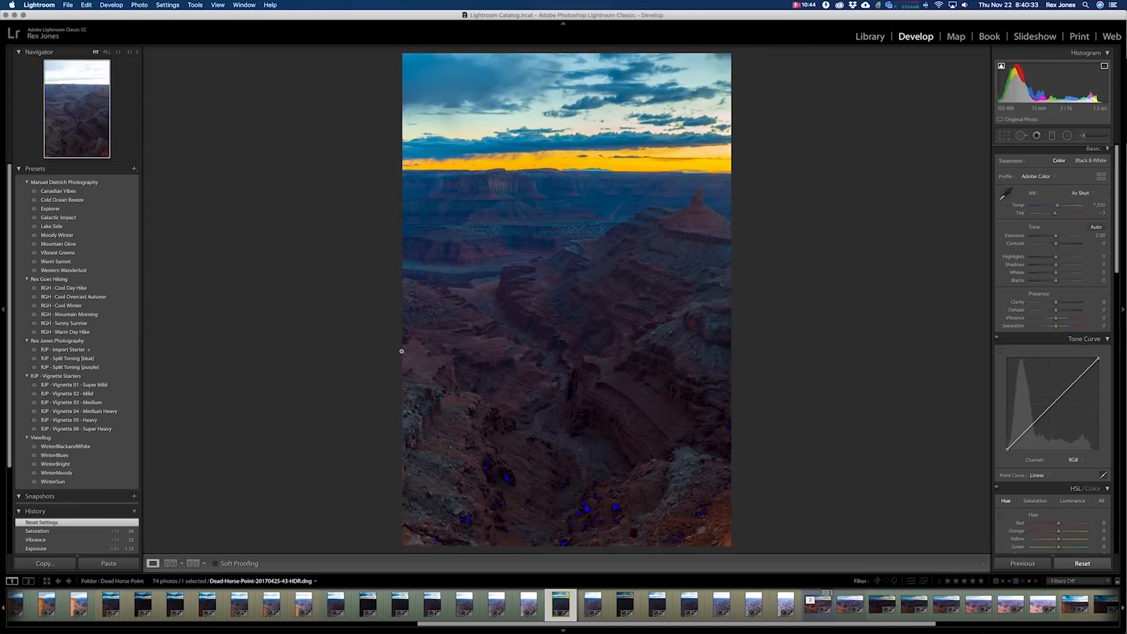
pyautogui.click(90, 351)
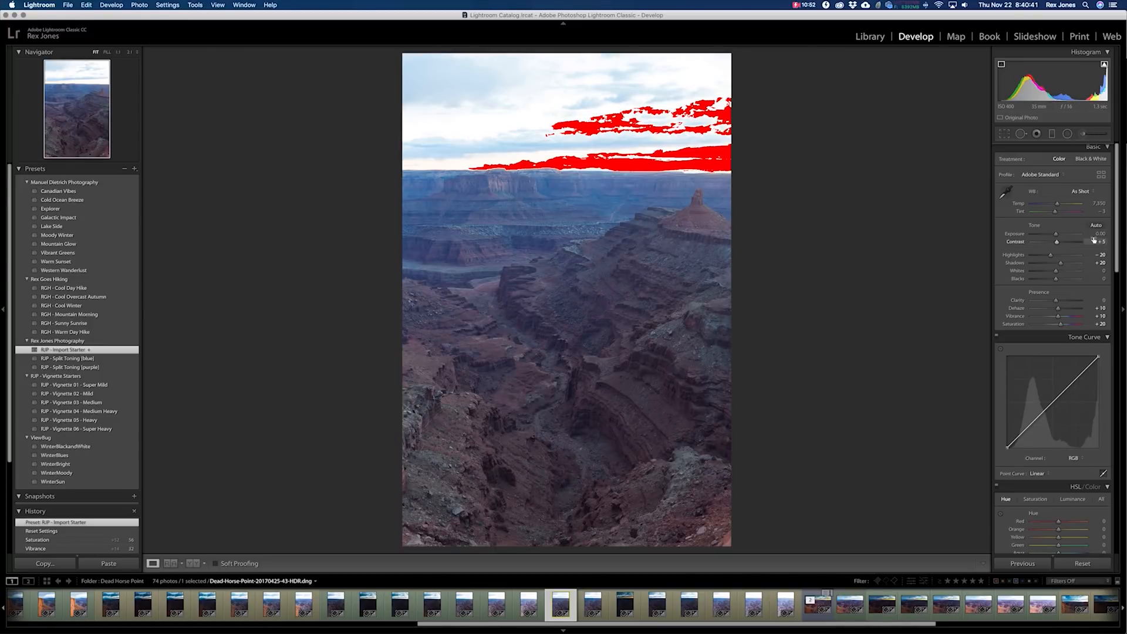
# Add a horizontal graduated filter with Highlights at -100 over the sky, fading from the horizon down into the canyon
pyautogui.click(1052, 134)
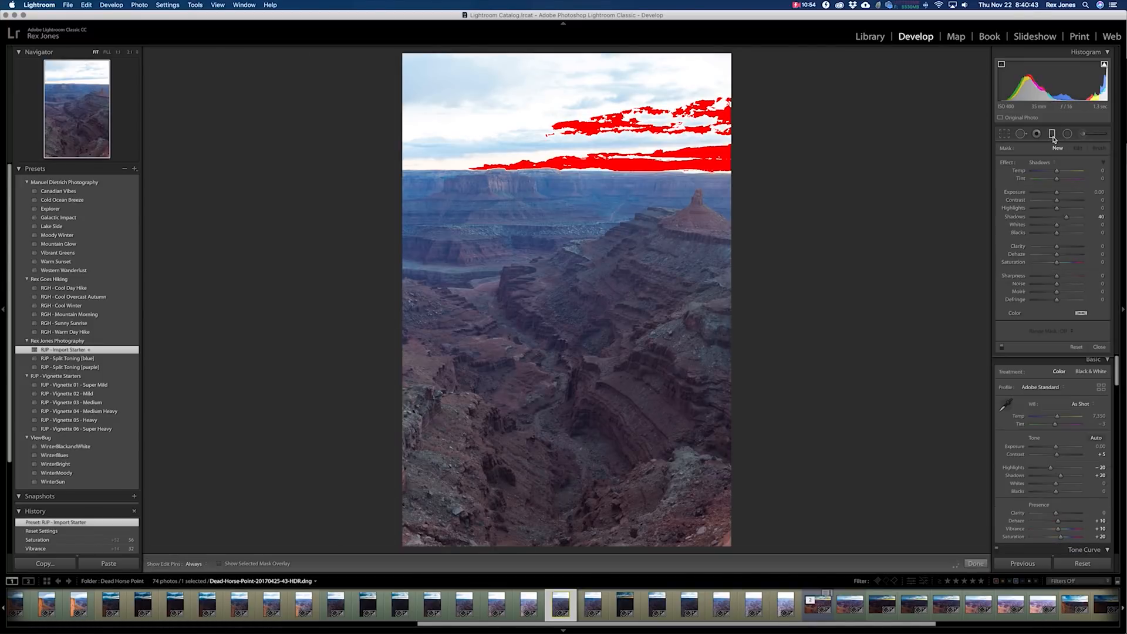
pyautogui.click(1048, 163)
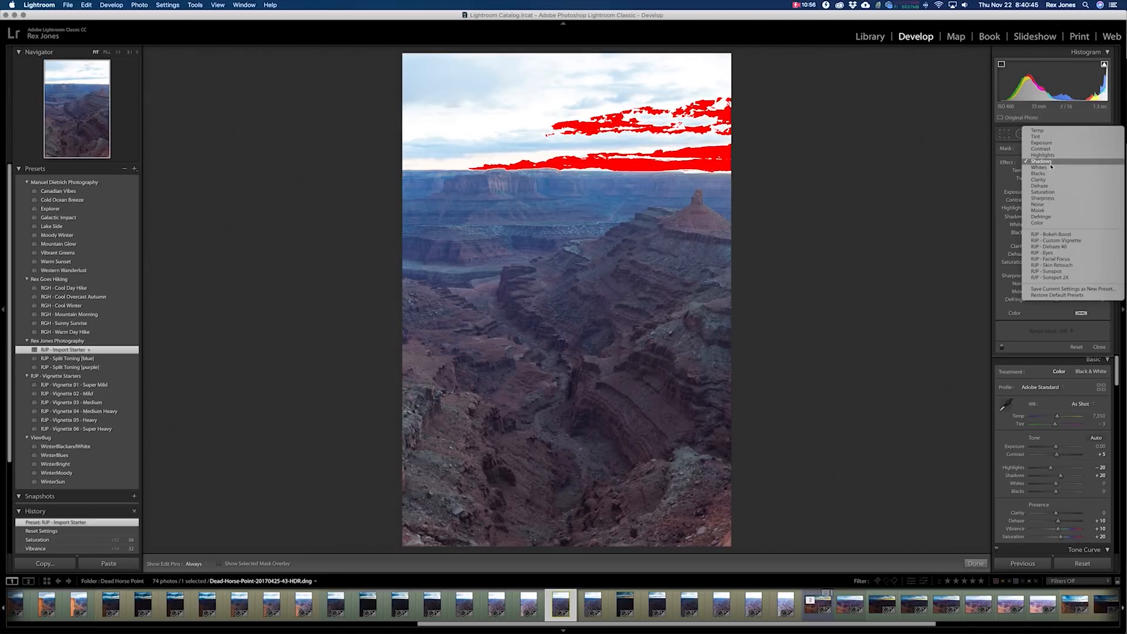
pyautogui.click(1048, 156)
pyautogui.moveTo(558, 165); pyautogui.dragTo(557, 246)
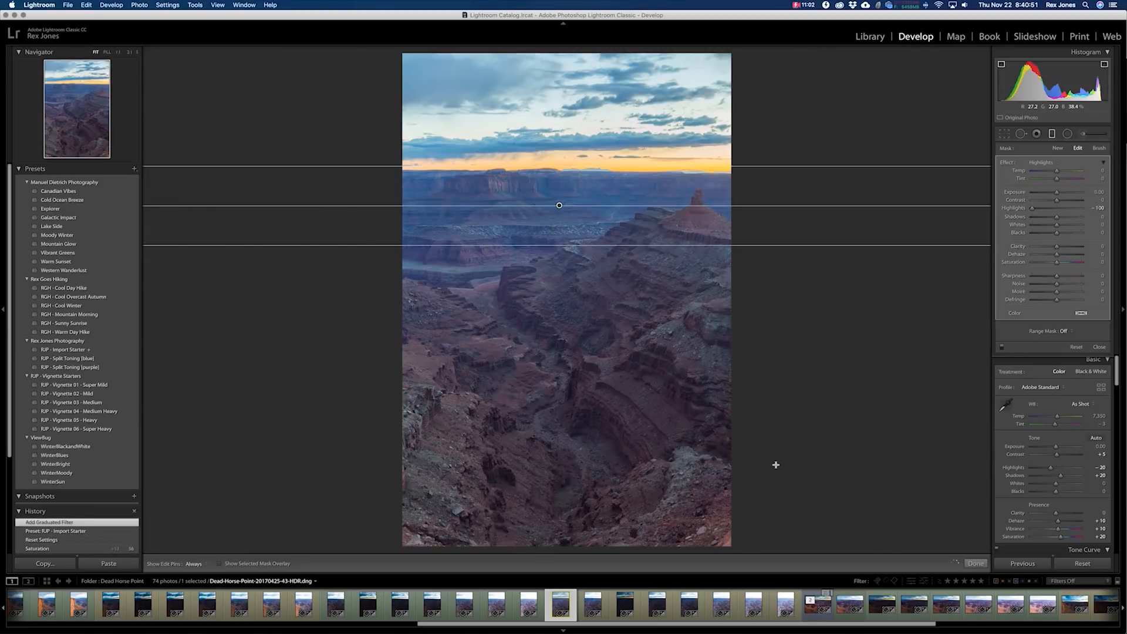
pyautogui.click(974, 562)
pyautogui.click(1098, 307)
pyautogui.write('40')
pyautogui.press('Return')
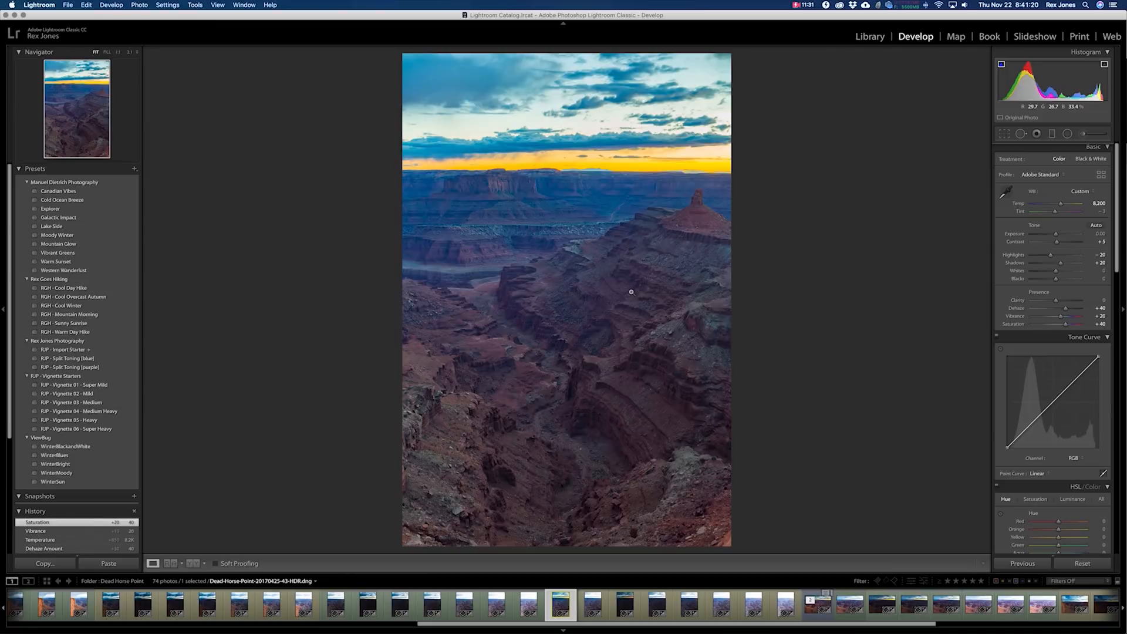
pyautogui.click(592, 608)
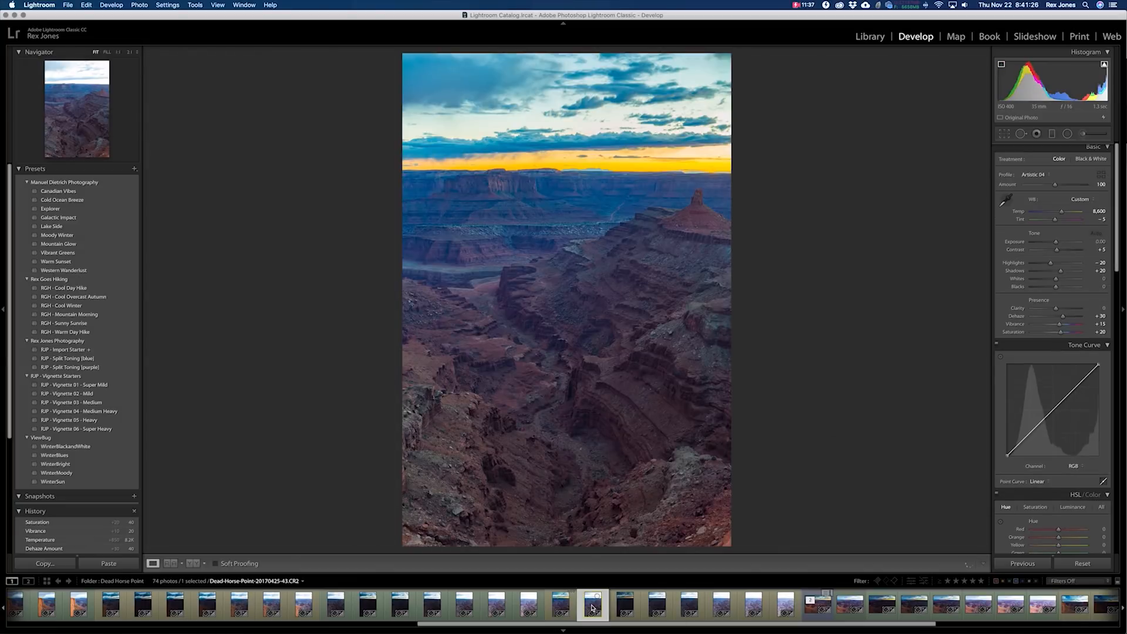
pyautogui.click(558, 608)
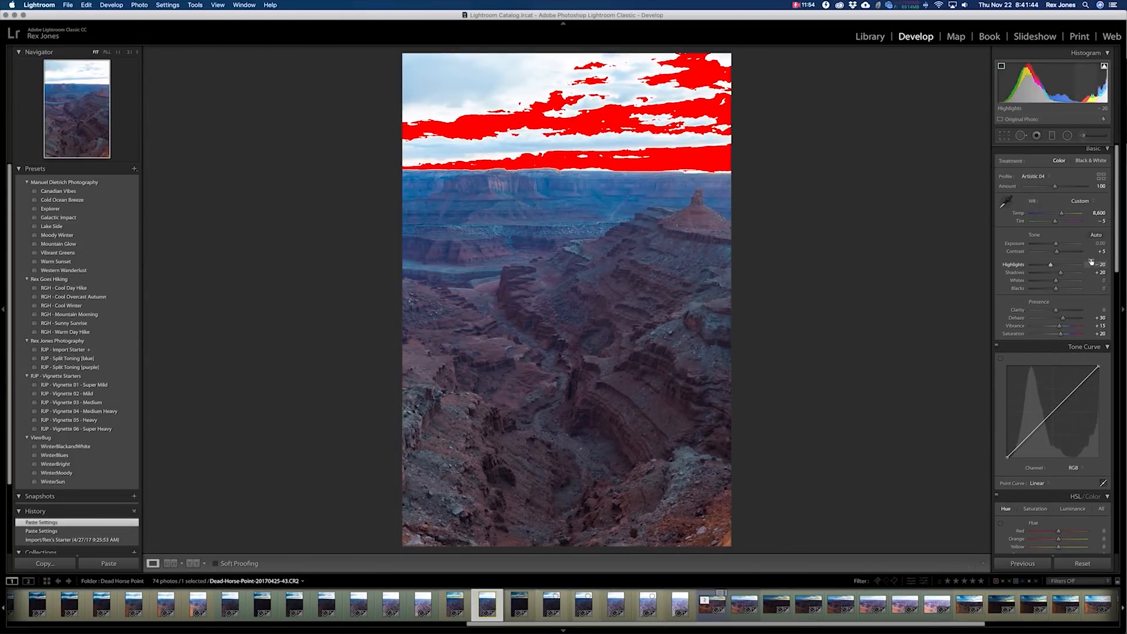
pyautogui.click(1091, 261)
pyautogui.hotkey('shift', 'Down')
pyautogui.hotkey('shift', 'Down')
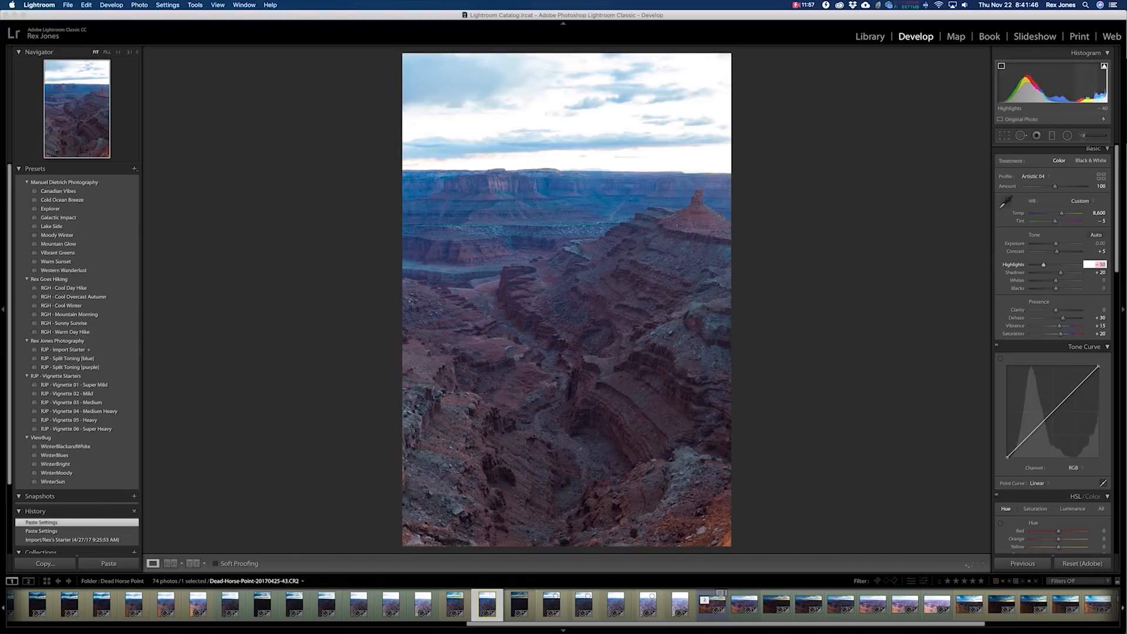
pyautogui.hotkey('shift', 'Down')
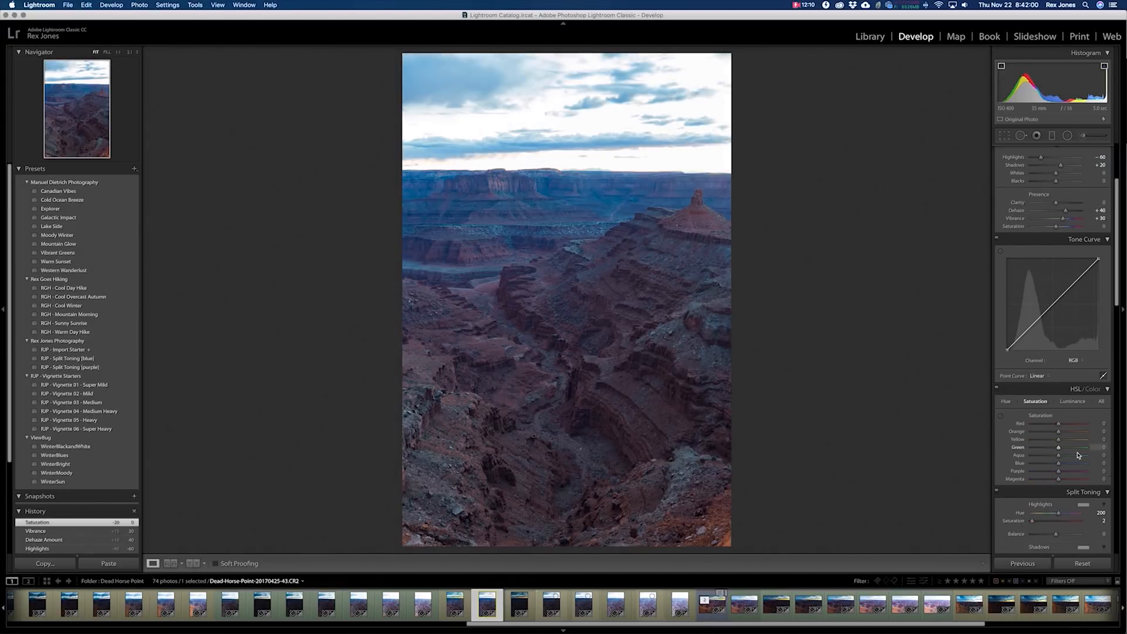
pyautogui.click(1094, 455)
pyautogui.hotkey('shift', 'Down')
pyautogui.hotkey('shift', 'Down')
pyautogui.press('Return')
pyautogui.click(1095, 463)
pyautogui.hotkey('shift', 'Down')
pyautogui.hotkey('shift', 'Down')
pyautogui.press('Return')
pyautogui.scroll(4, 1063, 379)
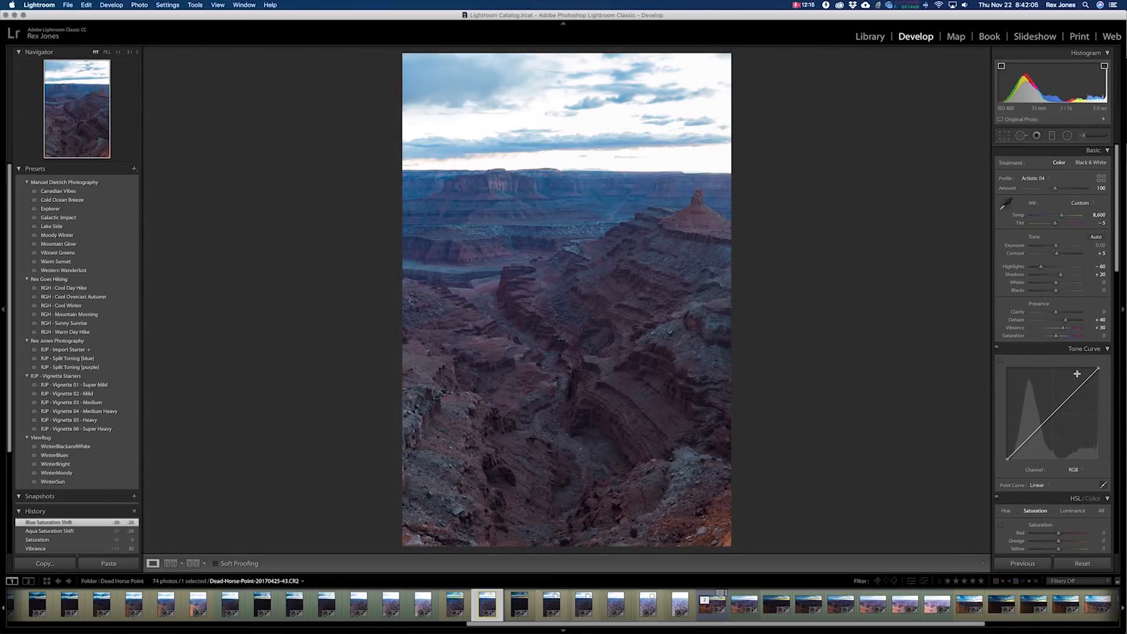
pyautogui.click(1097, 335)
pyautogui.hotkey('shift', 'Up')
pyautogui.hotkey('shift', 'Up')
pyautogui.press('Return')
pyautogui.press('super+shift+c')
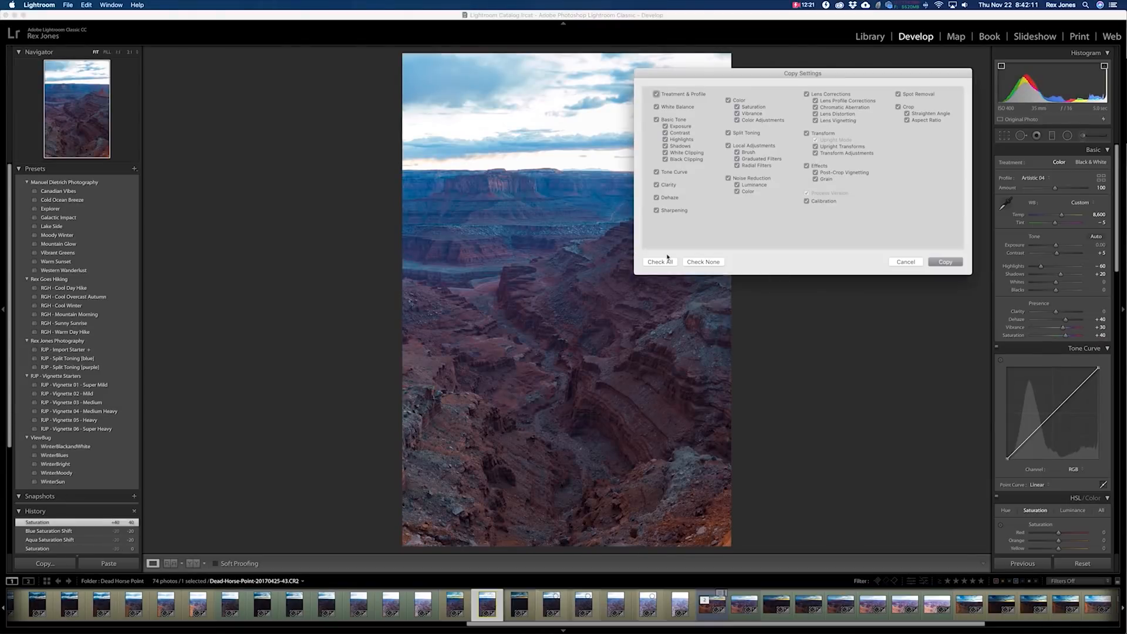
pyautogui.click(939, 261)
pyautogui.keyDown('shift'); pyautogui.click(681, 603); pyautogui.keyUp('shift')
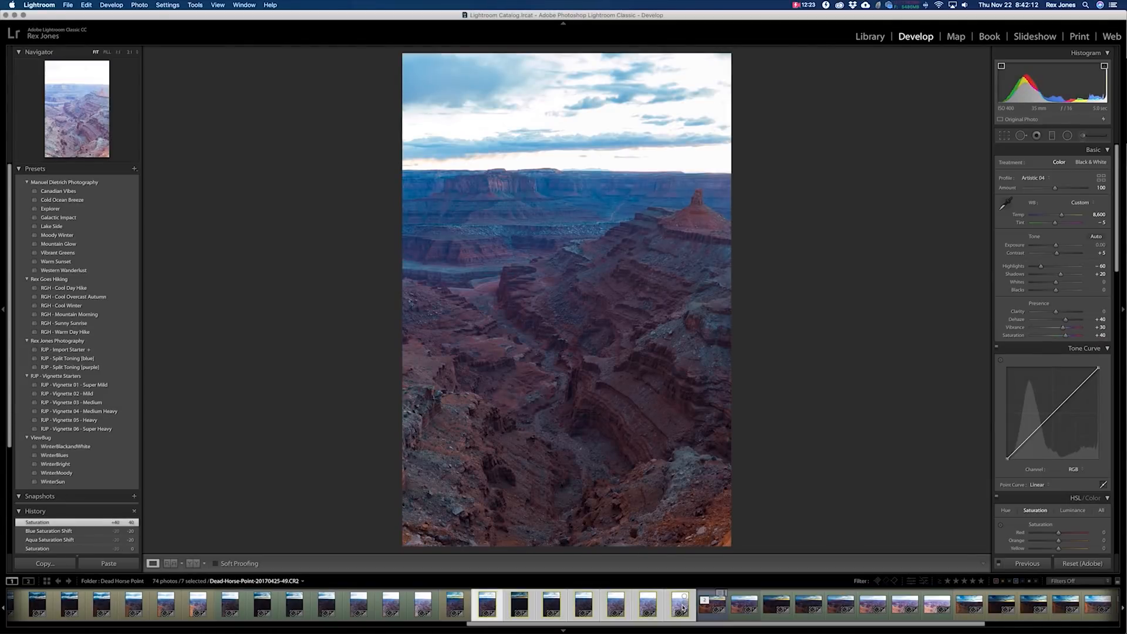
pyautogui.rightClick(493, 603)
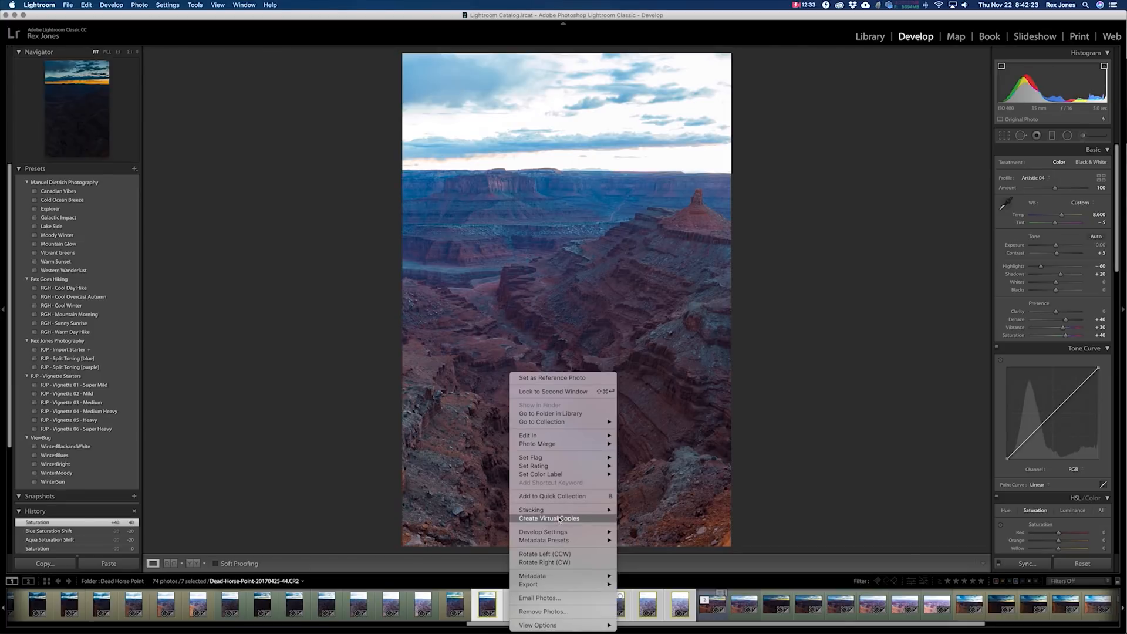
pyautogui.click(664, 540)
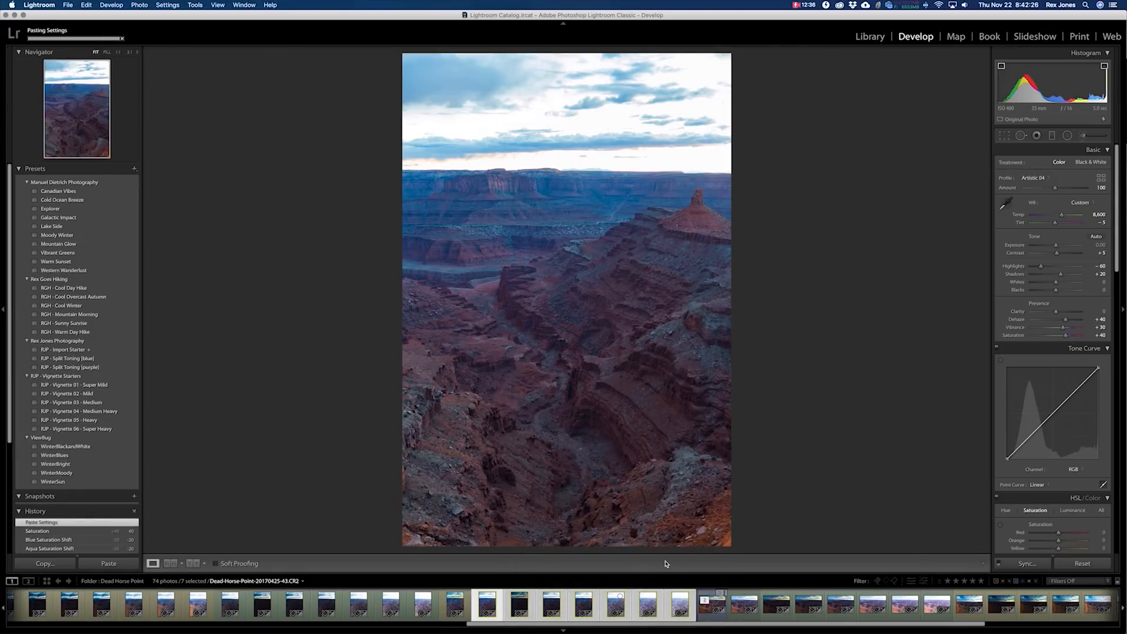
pyautogui.rightClick(492, 605)
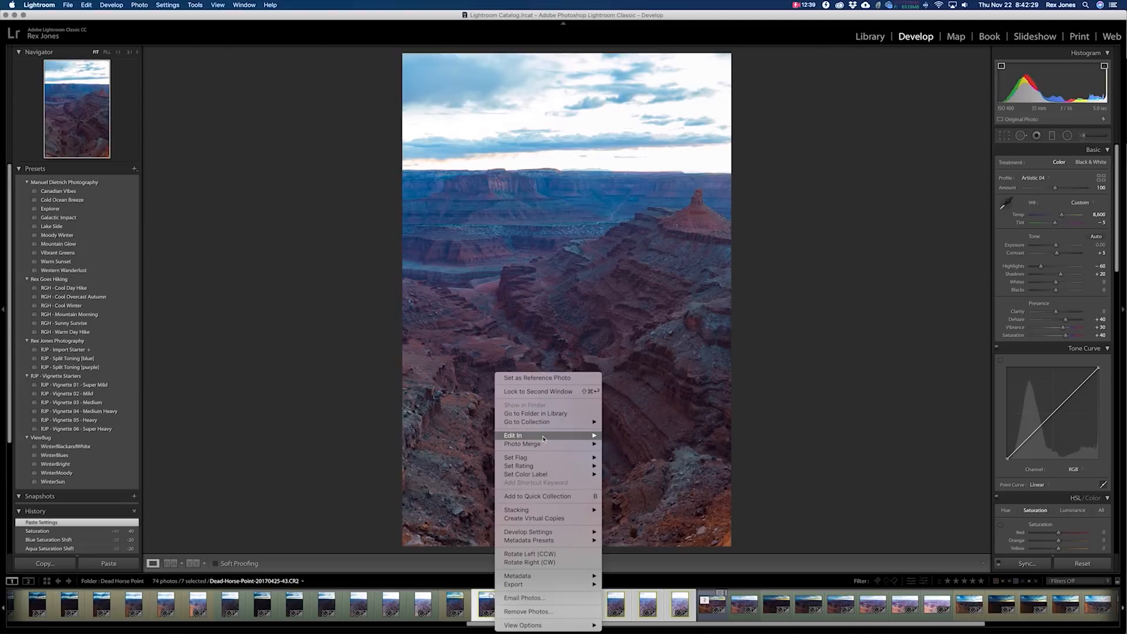
pyautogui.moveTo(549, 435)
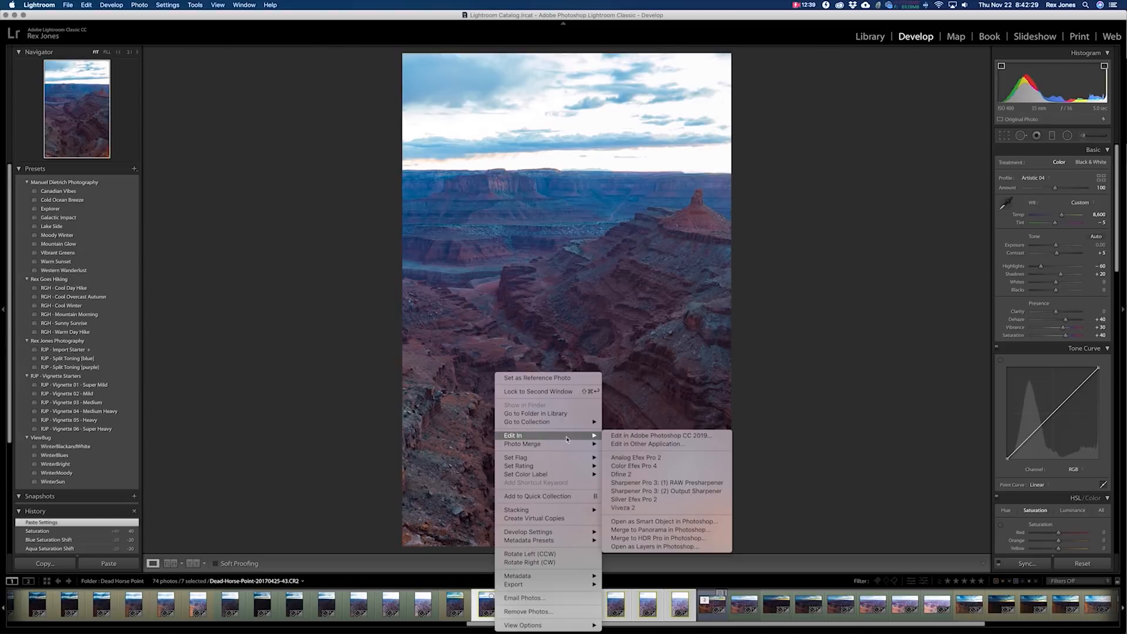
pyautogui.click(652, 436)
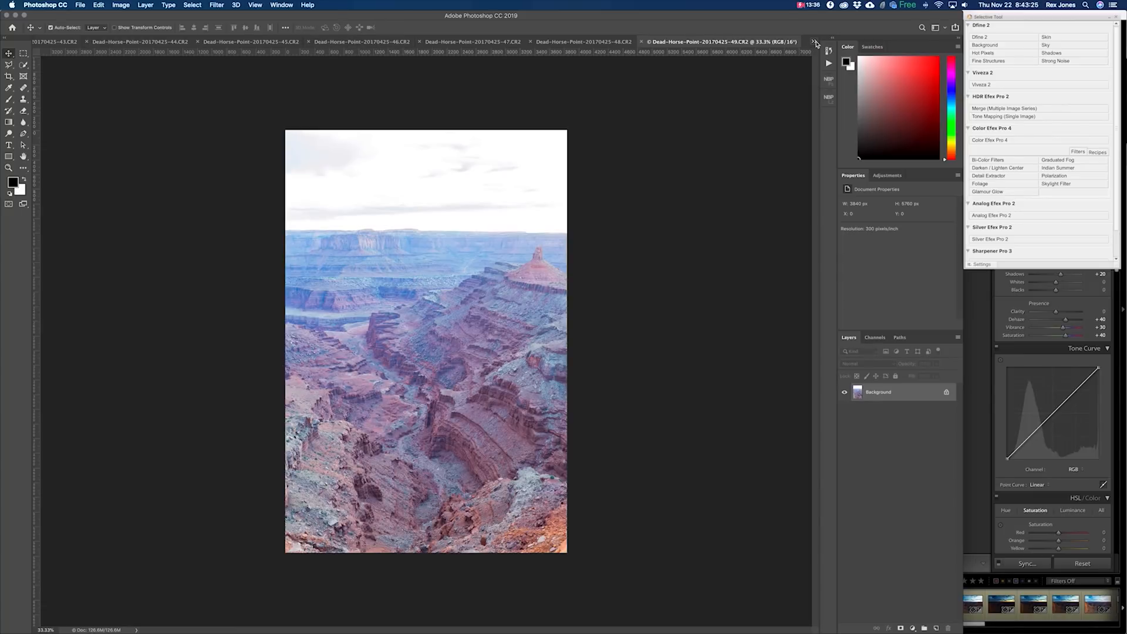
pyautogui.click(813, 42)
pyautogui.click(836, 43)
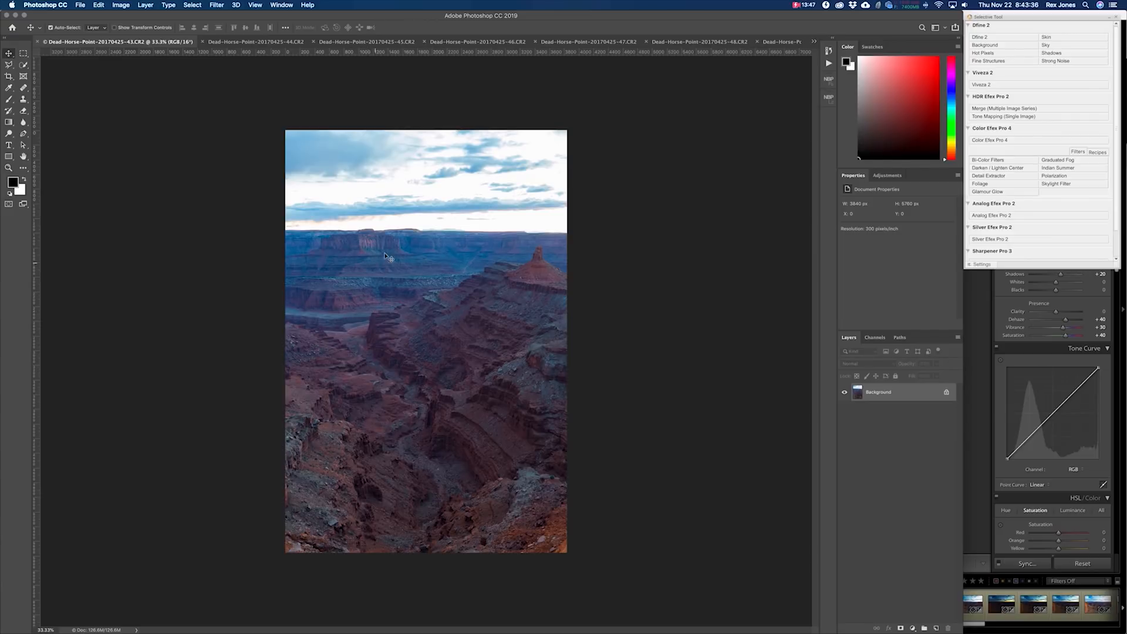
pyautogui.press('super+Tab')
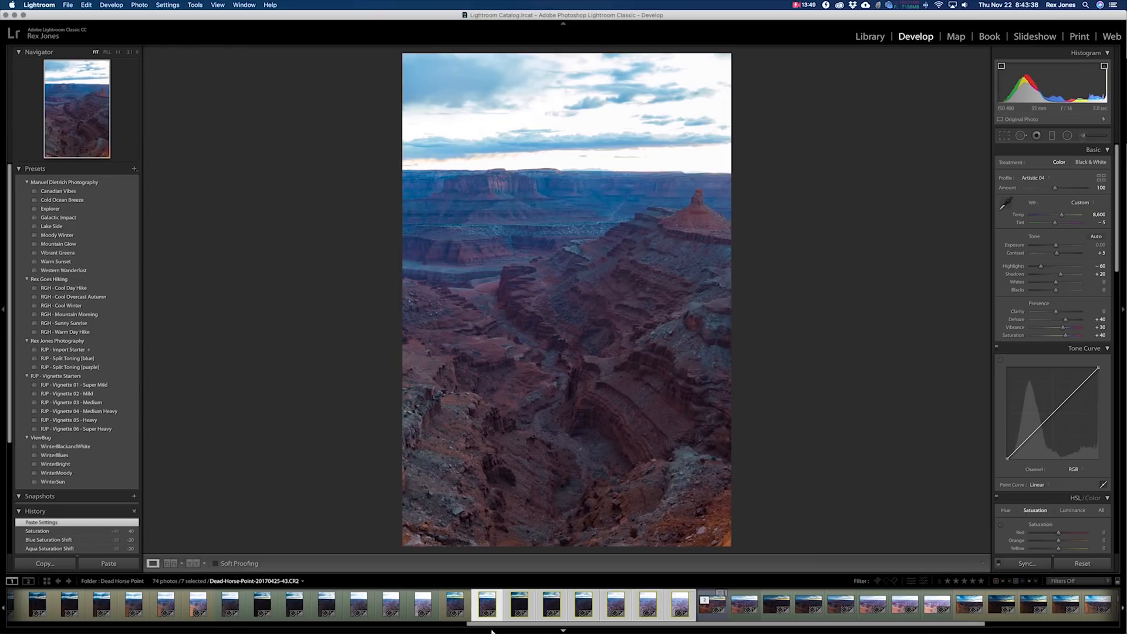
pyautogui.click(453, 606)
pyautogui.click(487, 604)
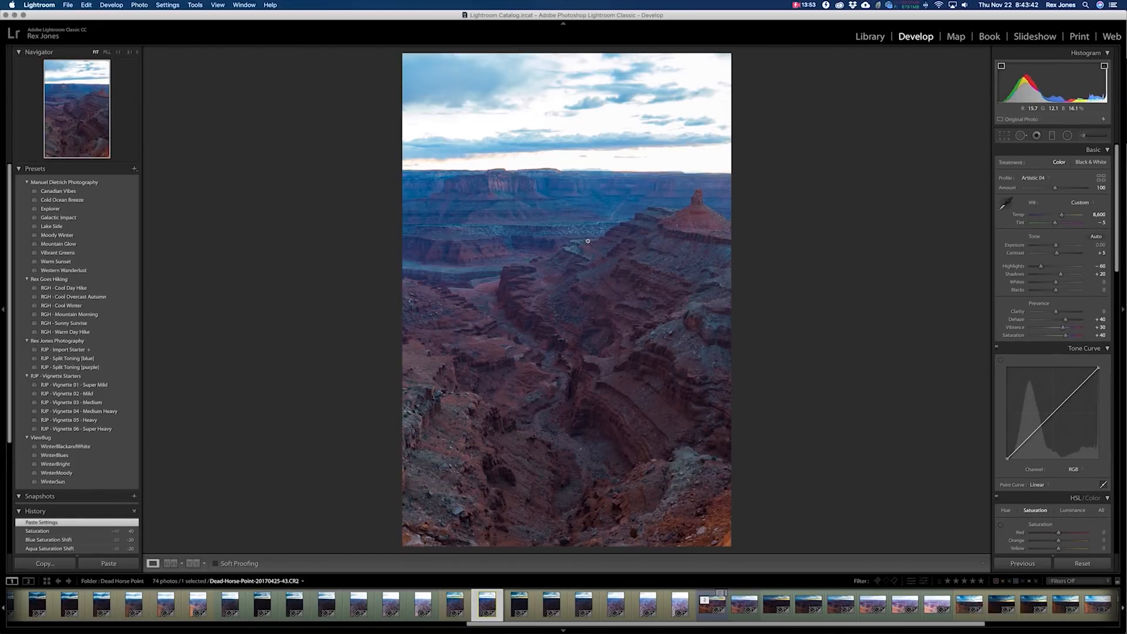
pyautogui.press('super+Tab')
pyautogui.click(229, 41)
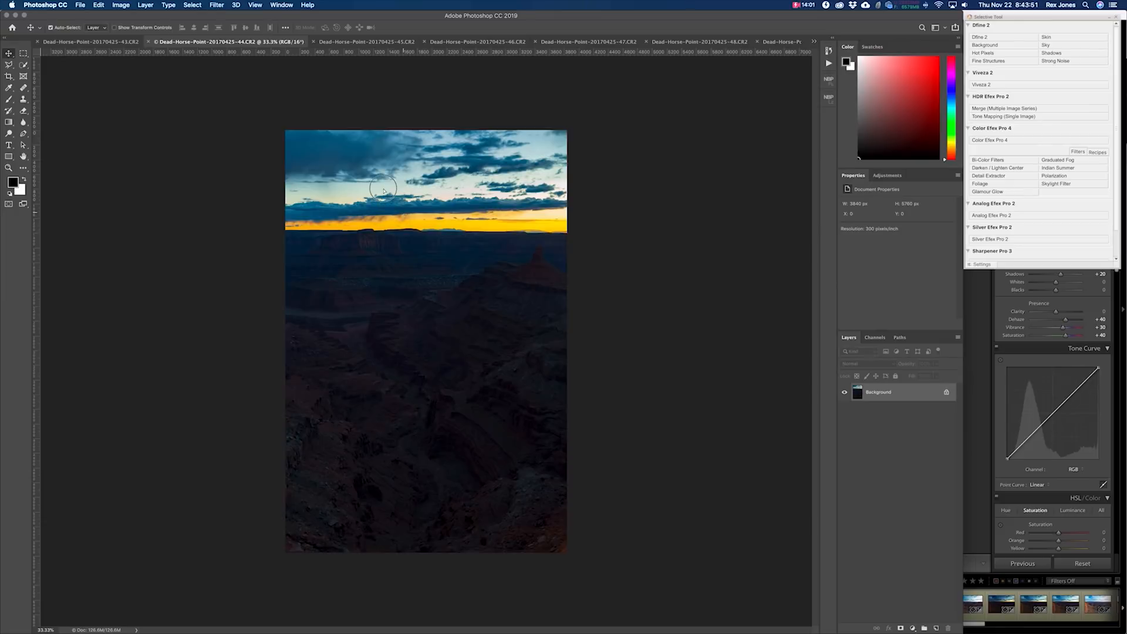
pyautogui.click(117, 42)
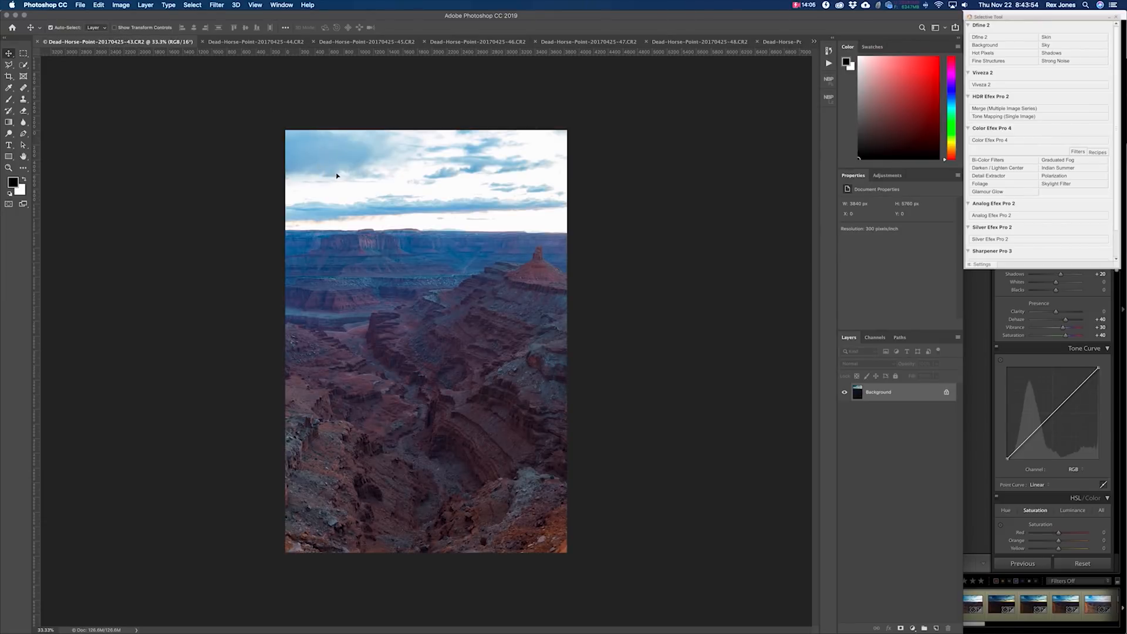
pyautogui.keyDown('shift'); pyautogui.click(885, 411); pyautogui.keyUp('shift')
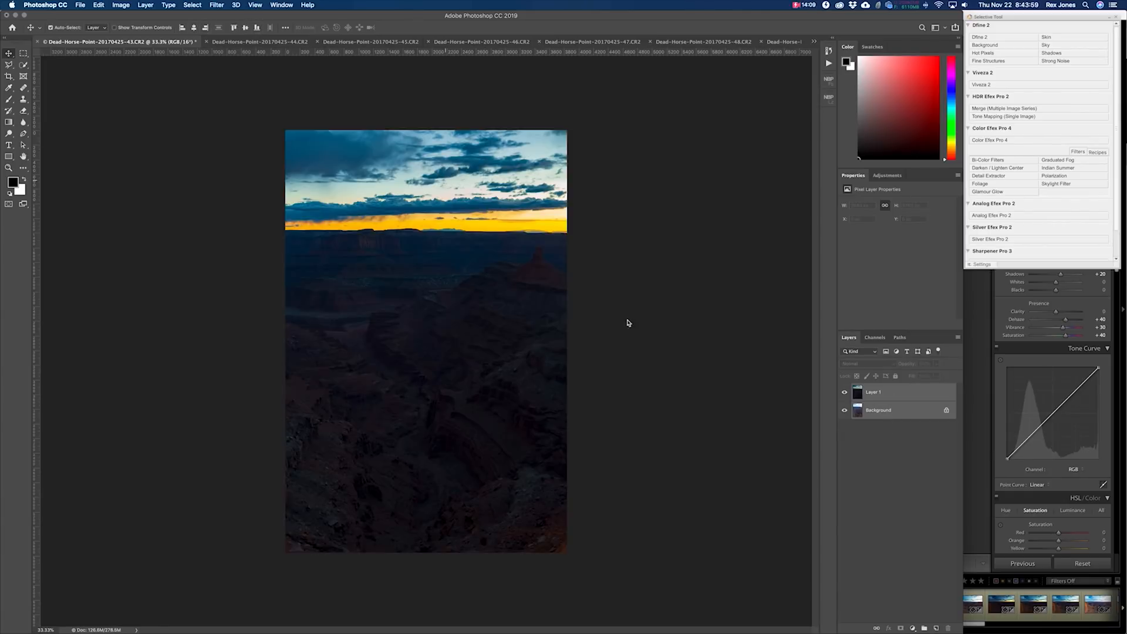
pyautogui.click(861, 465)
pyautogui.click(845, 392)
pyautogui.click(844, 392)
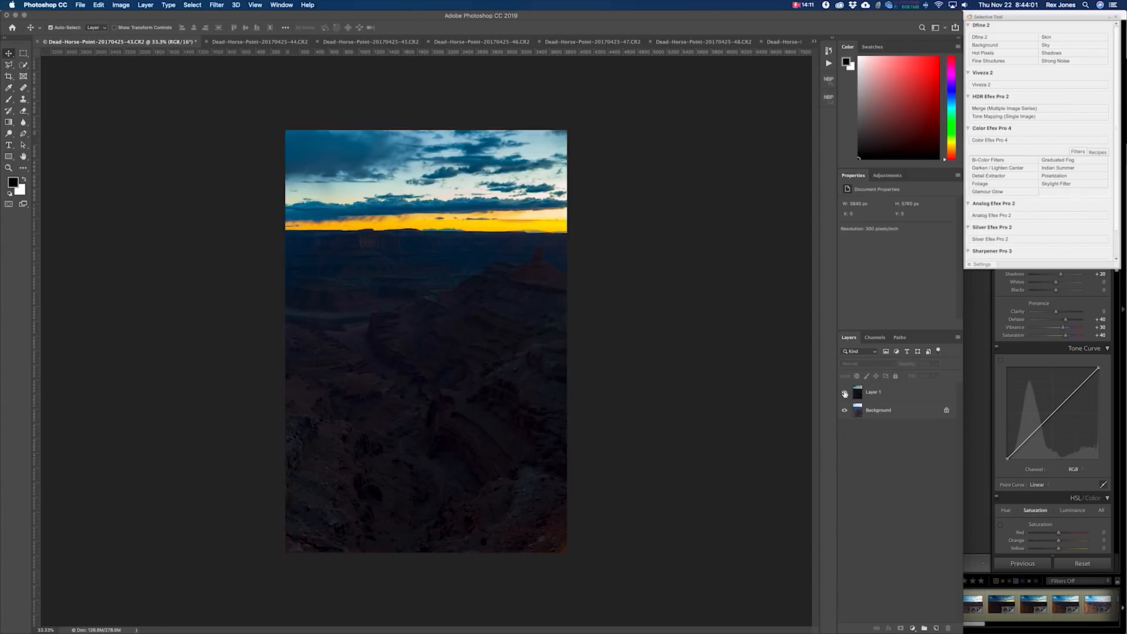
pyautogui.click(373, 42)
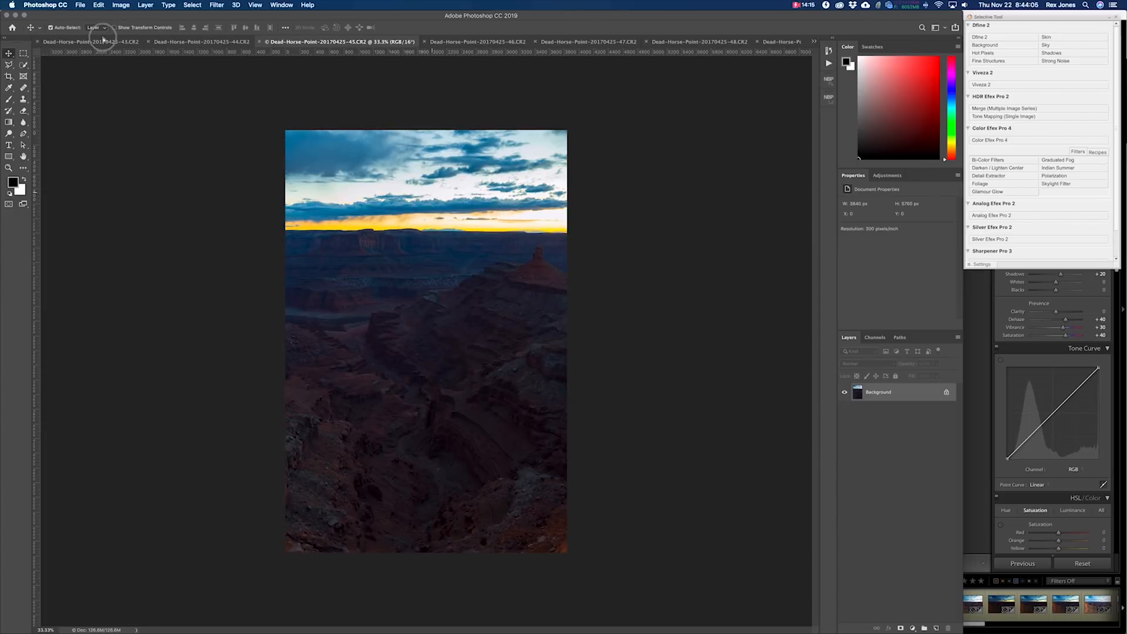
pyautogui.click(100, 42)
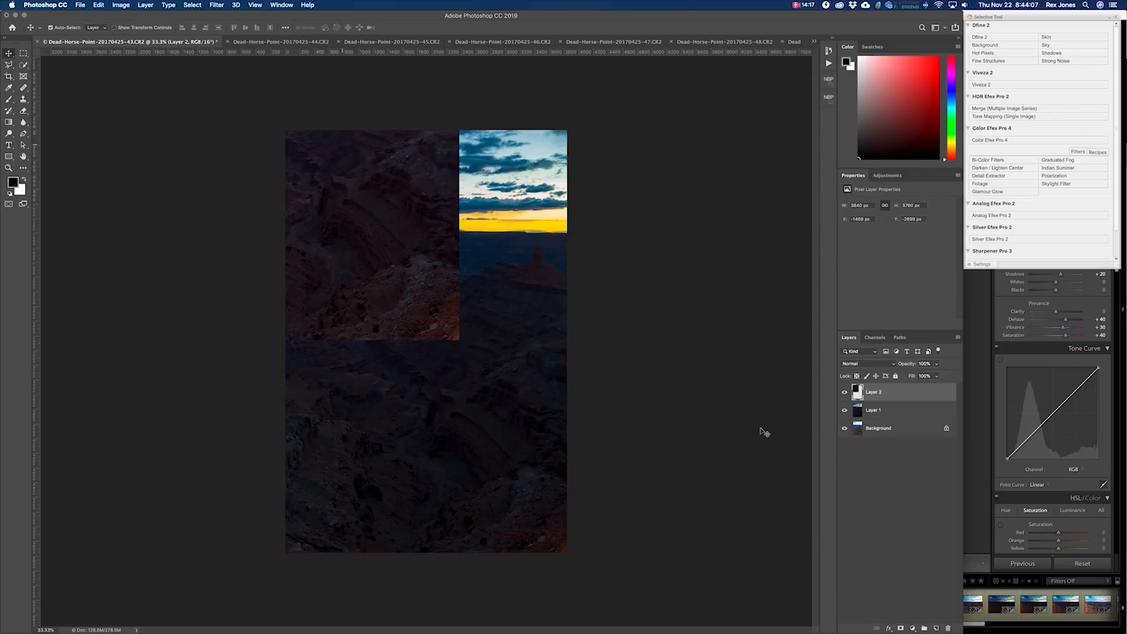
pyautogui.keyDown('shift'); pyautogui.click(884, 429); pyautogui.keyUp('shift')
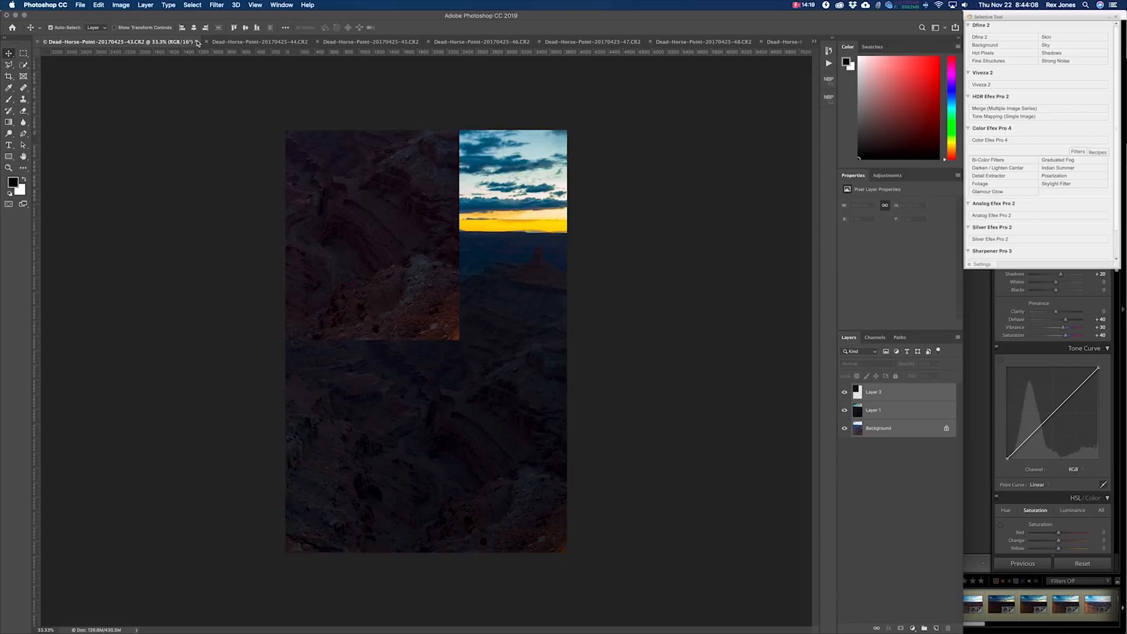
pyautogui.click(256, 28)
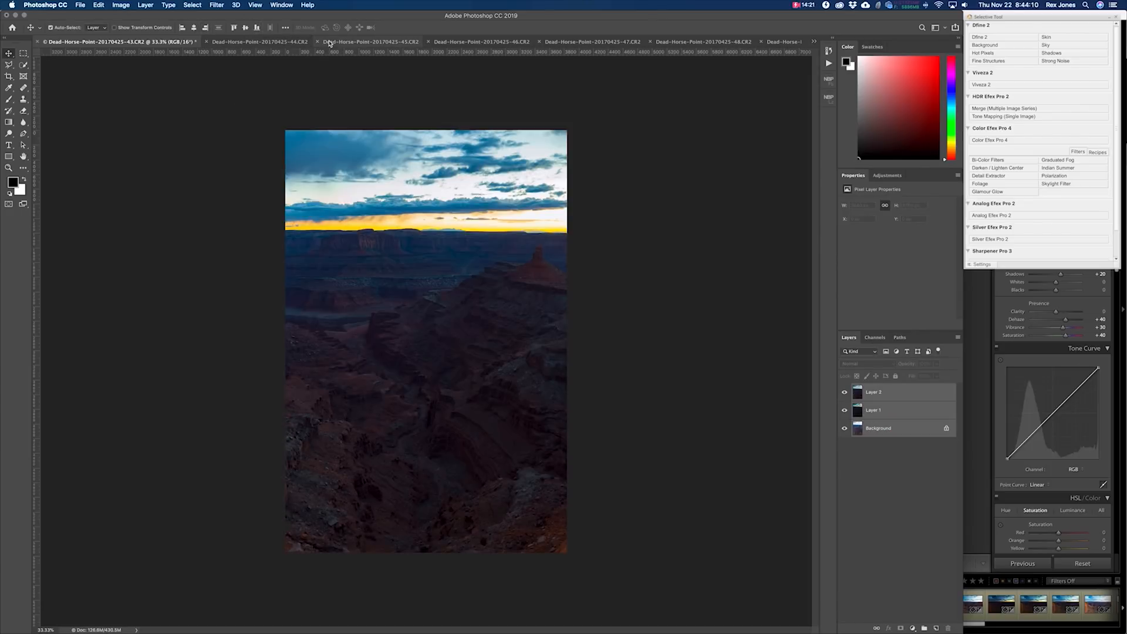
pyautogui.click(505, 48)
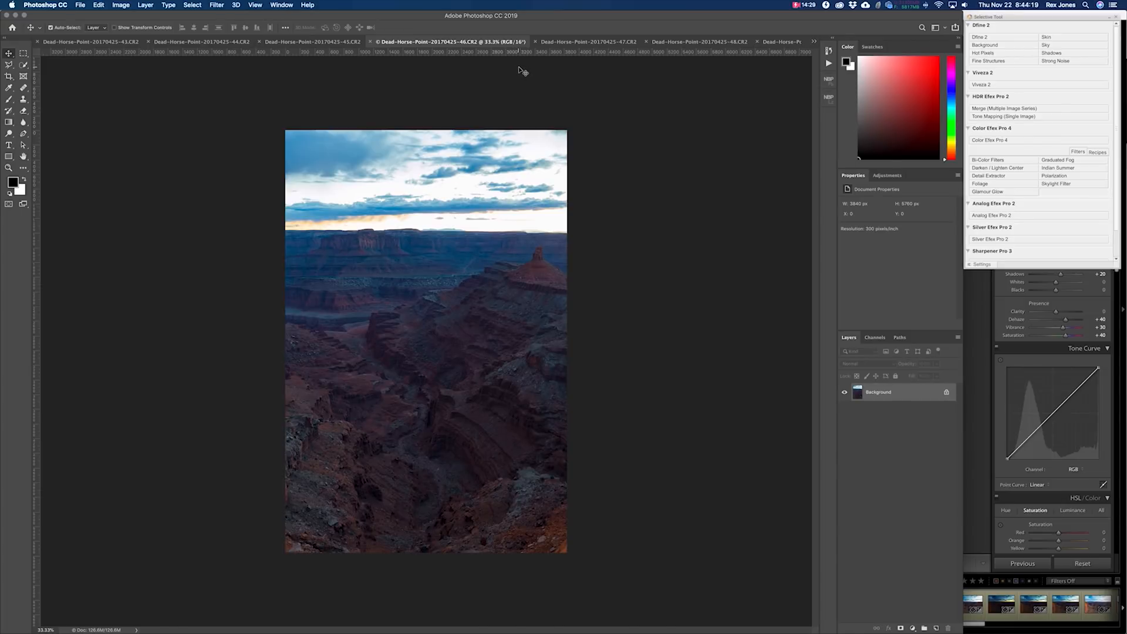
pyautogui.click(108, 41)
pyautogui.click(506, 43)
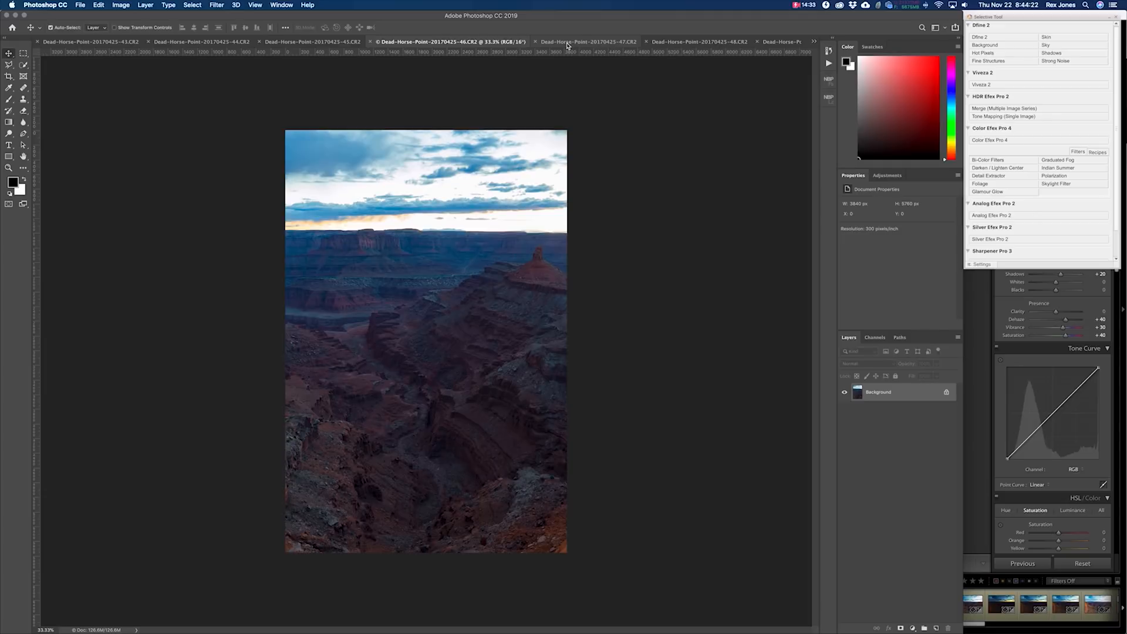
pyautogui.click(574, 43)
pyautogui.click(698, 41)
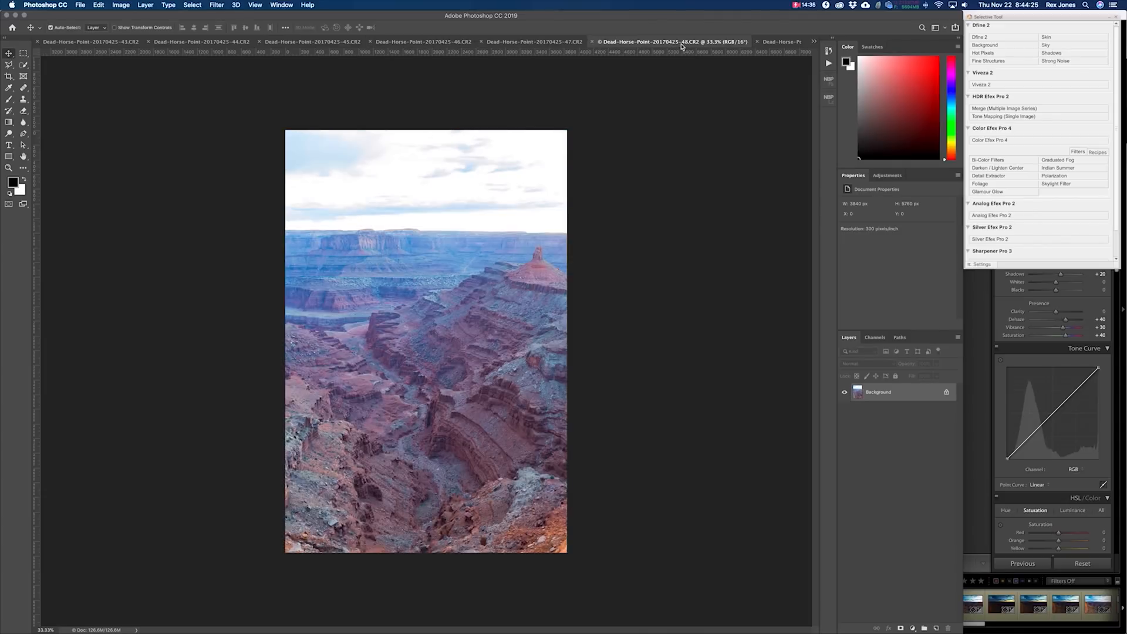
pyautogui.click(779, 43)
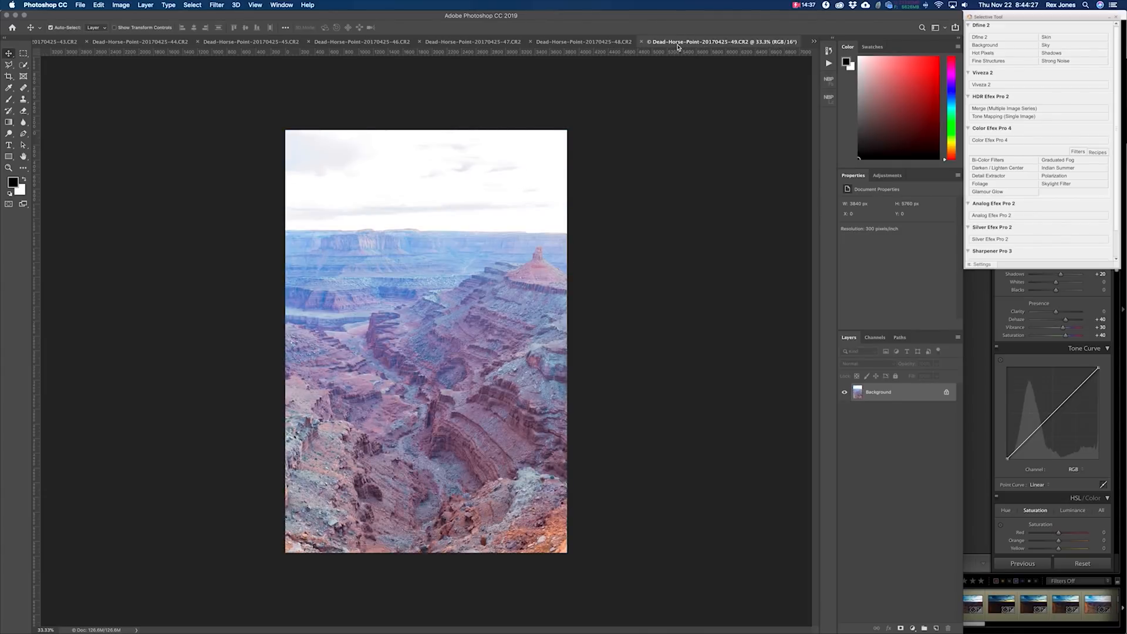
pyautogui.click(587, 42)
pyautogui.click(528, 43)
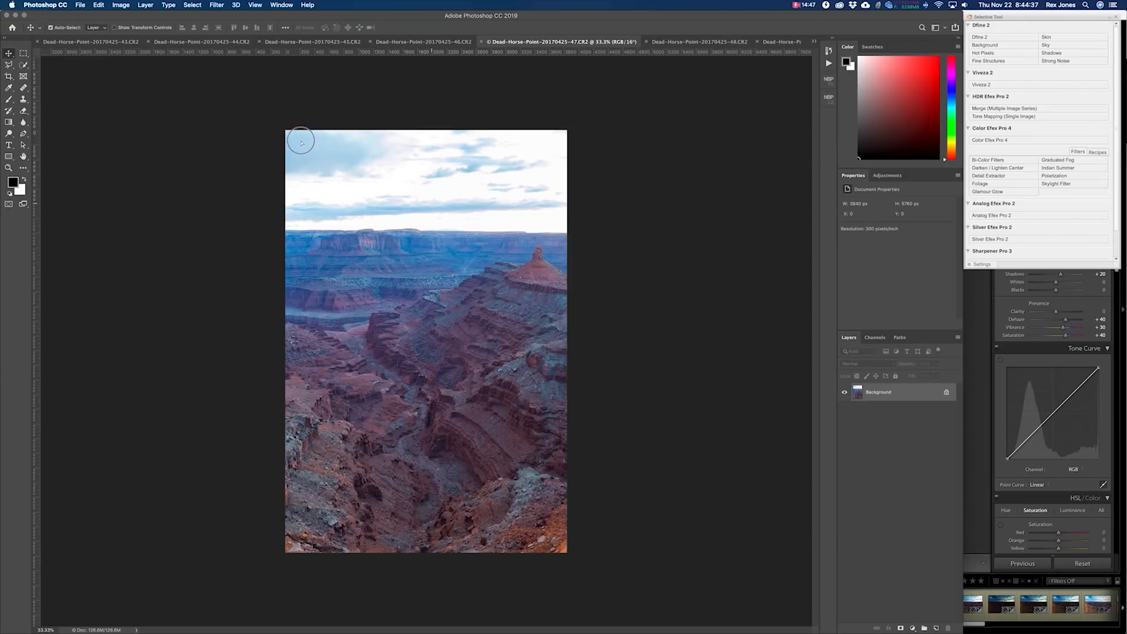
pyautogui.click(94, 42)
pyautogui.moveTo(93, 42); pyautogui.dragTo(381, 157)
pyautogui.keyDown('shift'); pyautogui.click(897, 449); pyautogui.keyUp('shift')
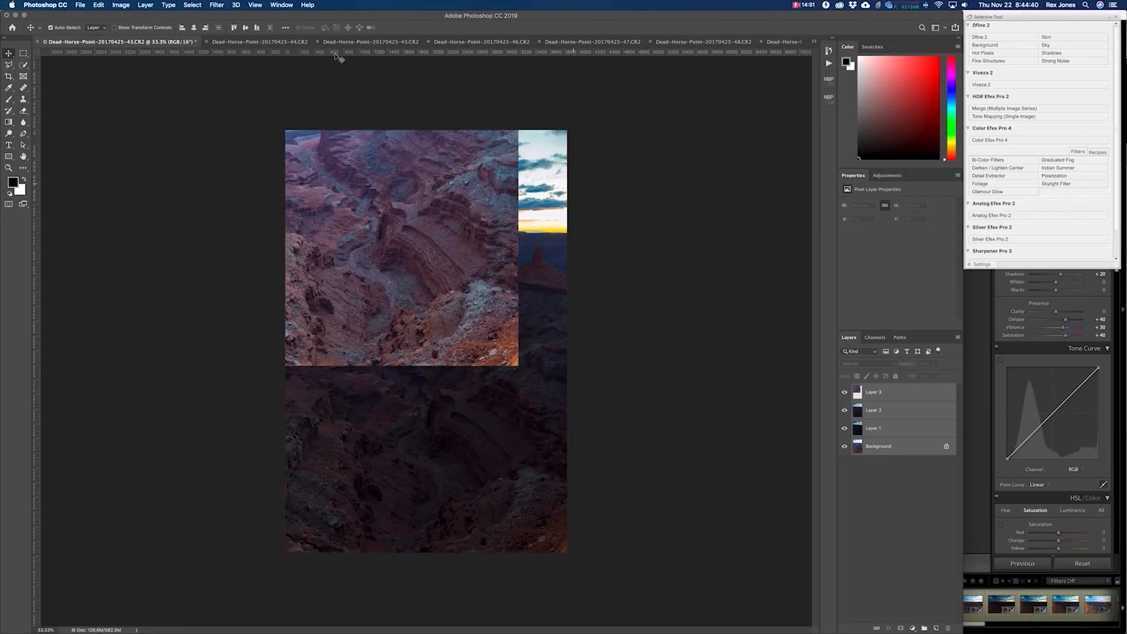
pyautogui.click(257, 28)
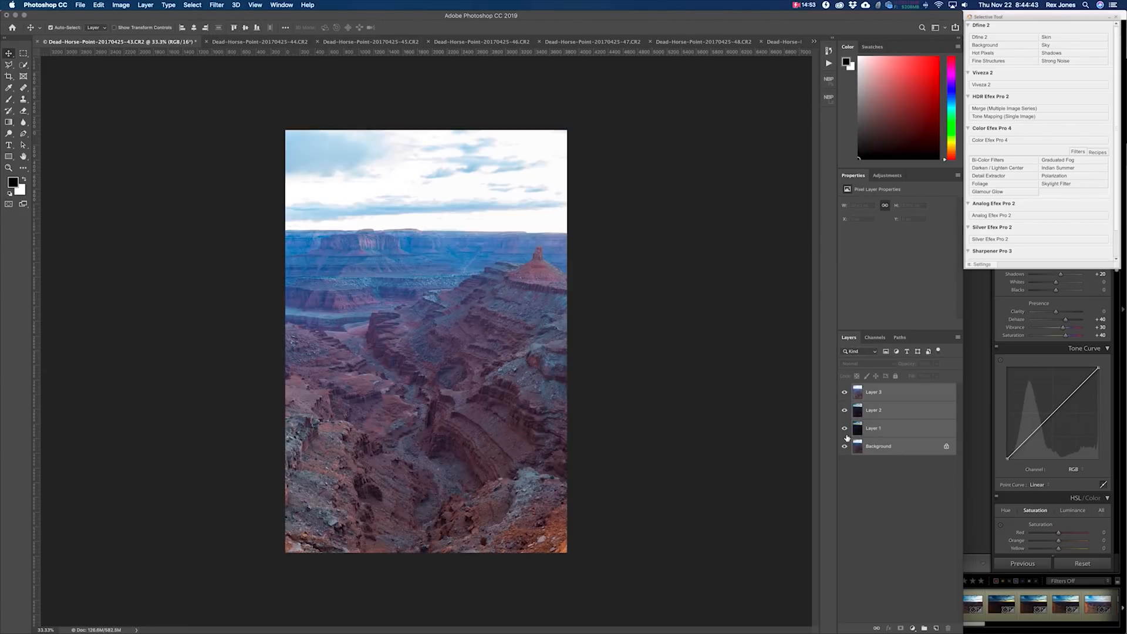
# Hide Layer 3, Layer 2 and Layer 1 so that only the Background exposure shows
pyautogui.click(879, 470)
pyautogui.click(844, 392)
pyautogui.click(845, 411)
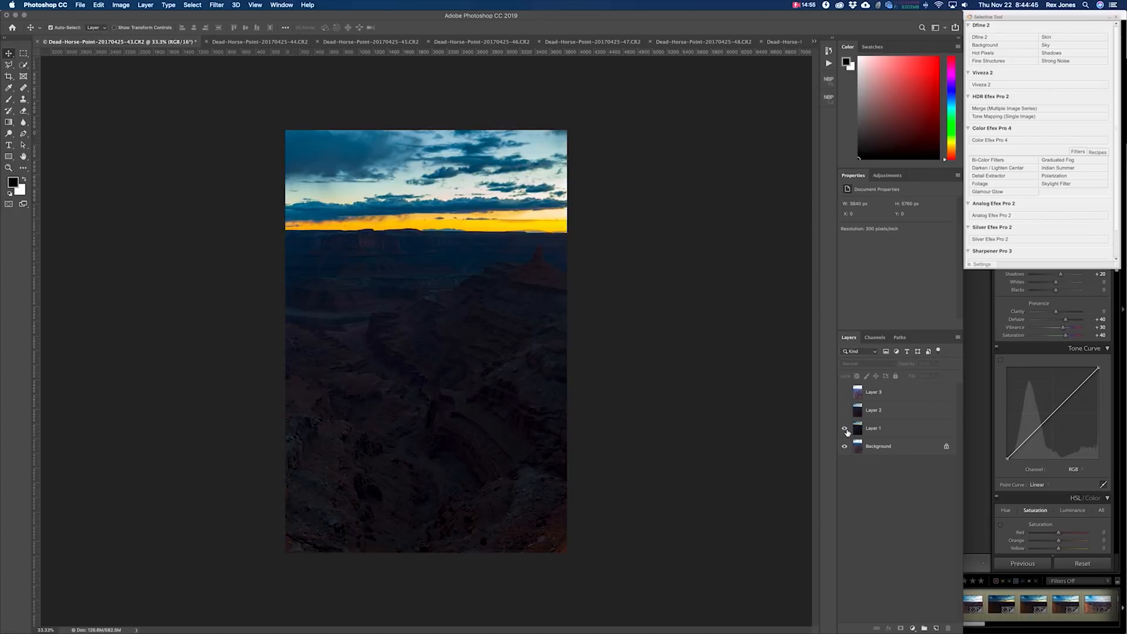
pyautogui.click(845, 428)
pyautogui.click(844, 428)
pyautogui.click(844, 428)
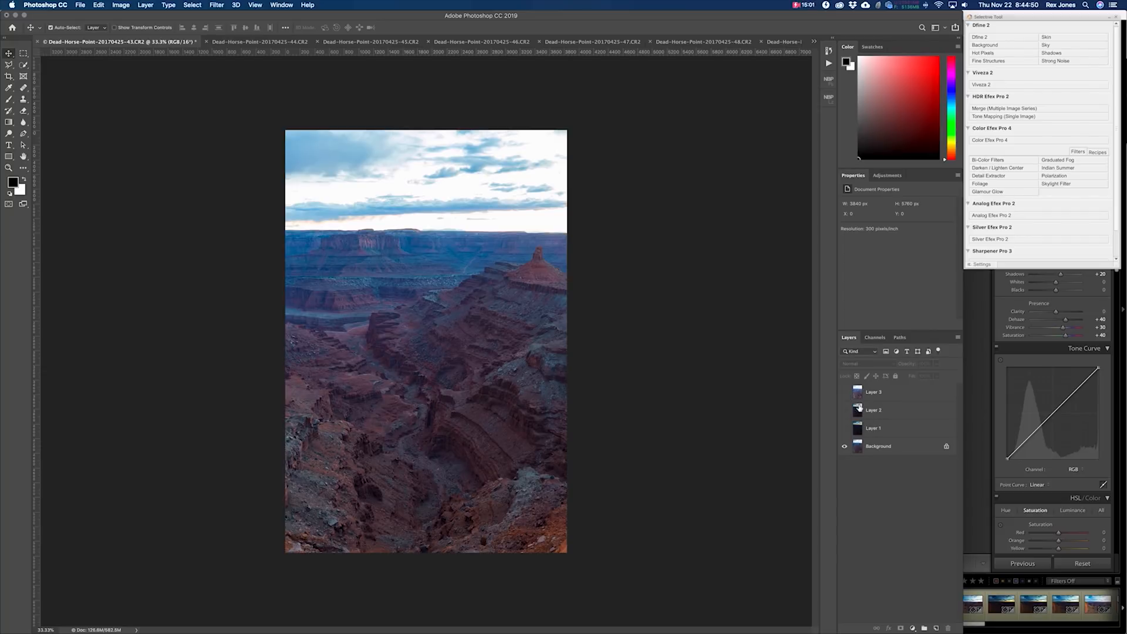
# Compare Layer 3 and Layer 2 in turn with the Background by toggling their visibility, leaving both hidden
pyautogui.click(867, 453)
pyautogui.click(844, 392)
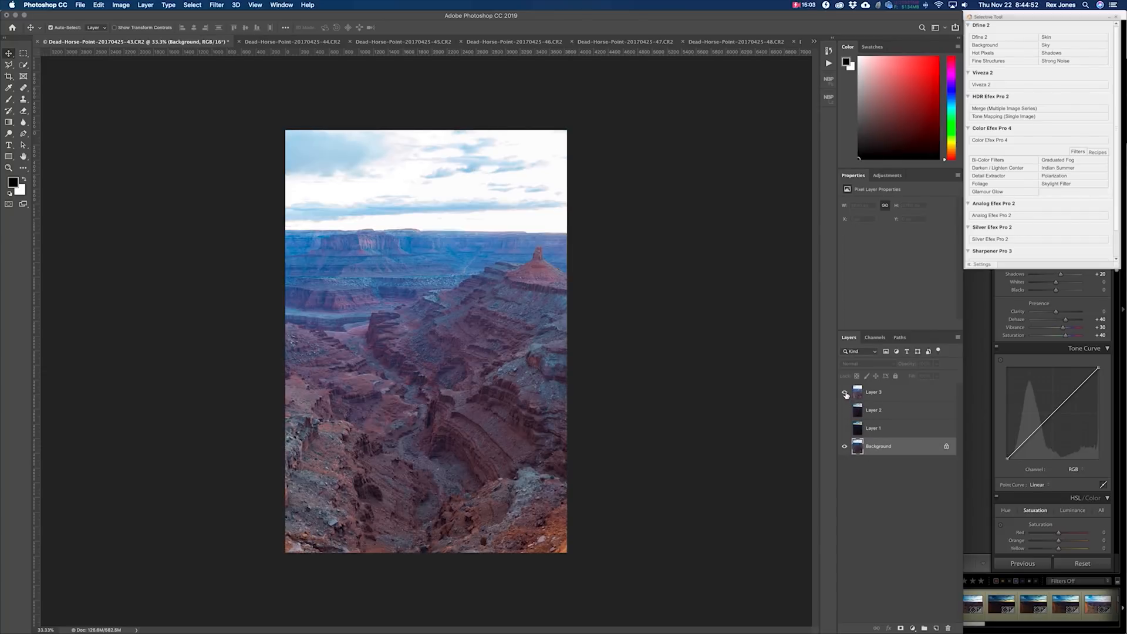
pyautogui.click(844, 392)
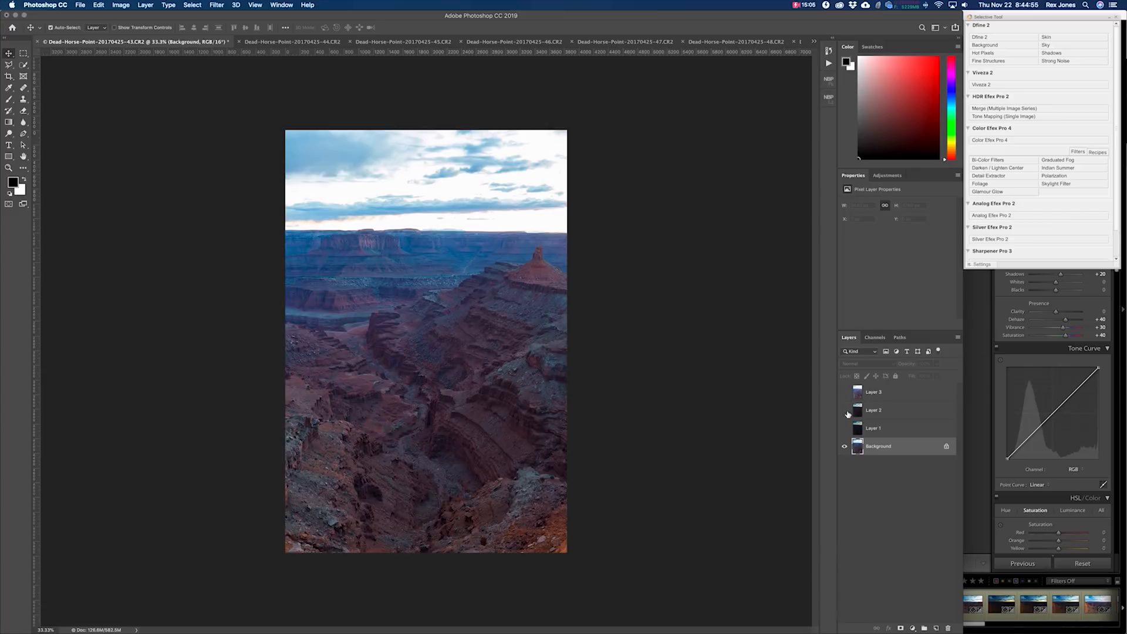
pyautogui.click(845, 411)
pyautogui.click(881, 414)
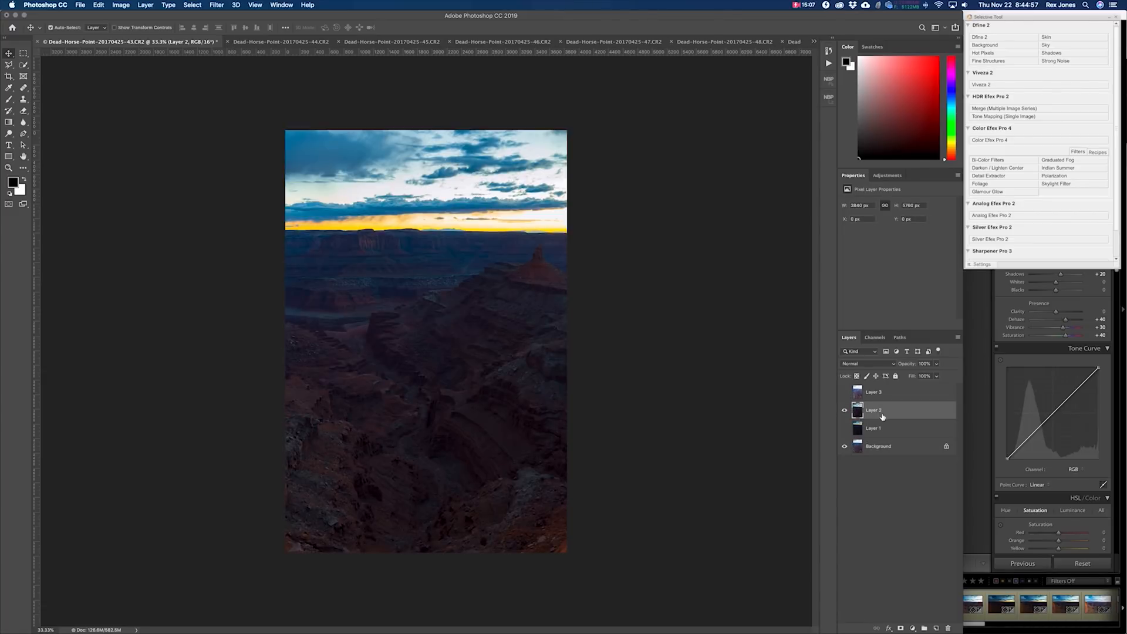
pyautogui.click(844, 412)
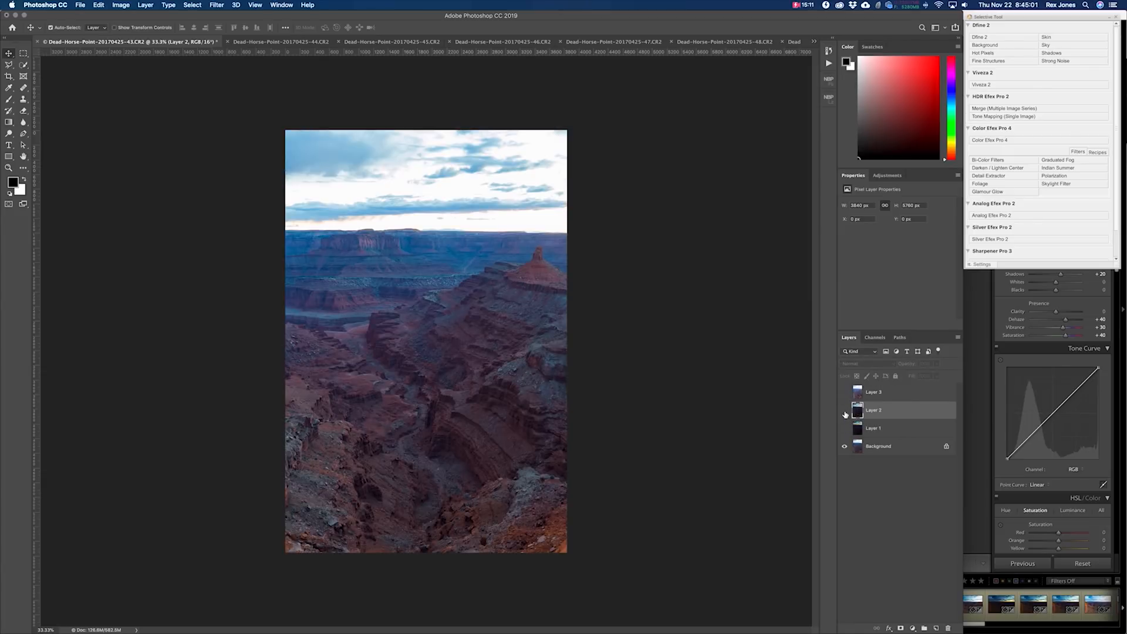
# Select the whole sky of the Background layer with the Quick Selection tool
pyautogui.click(876, 449)
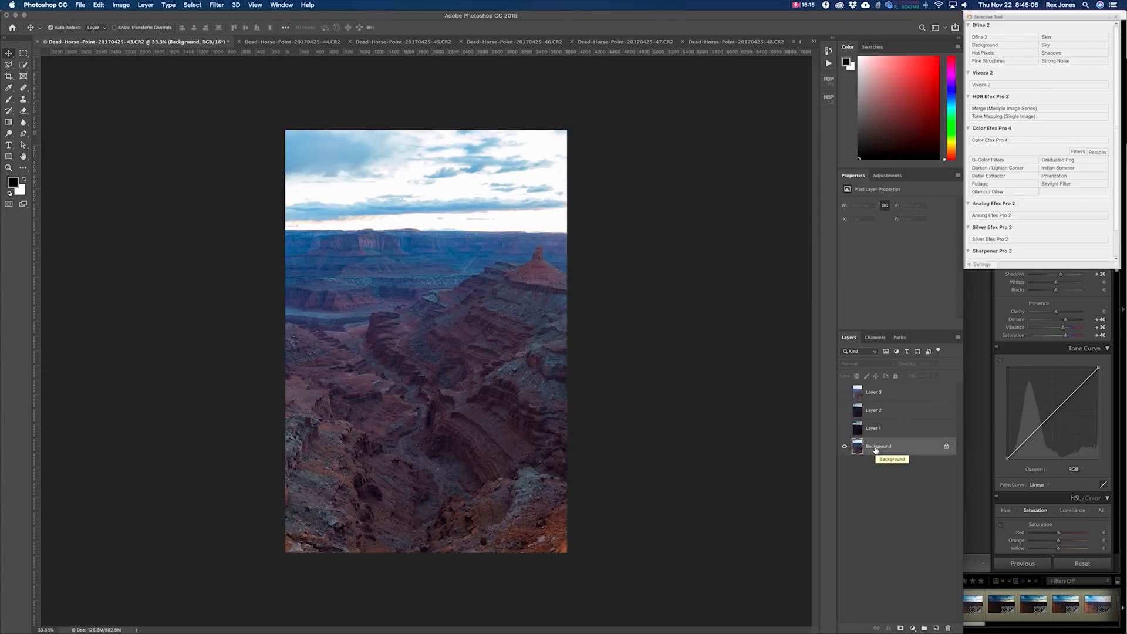
pyautogui.press('w')
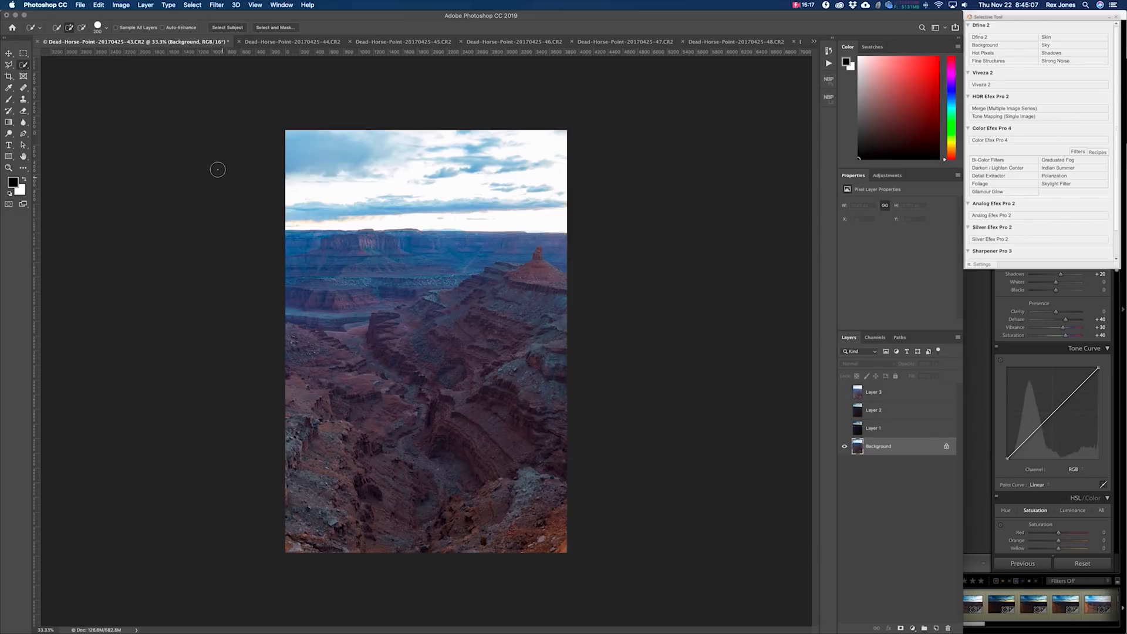
pyautogui.rightClick(23, 65)
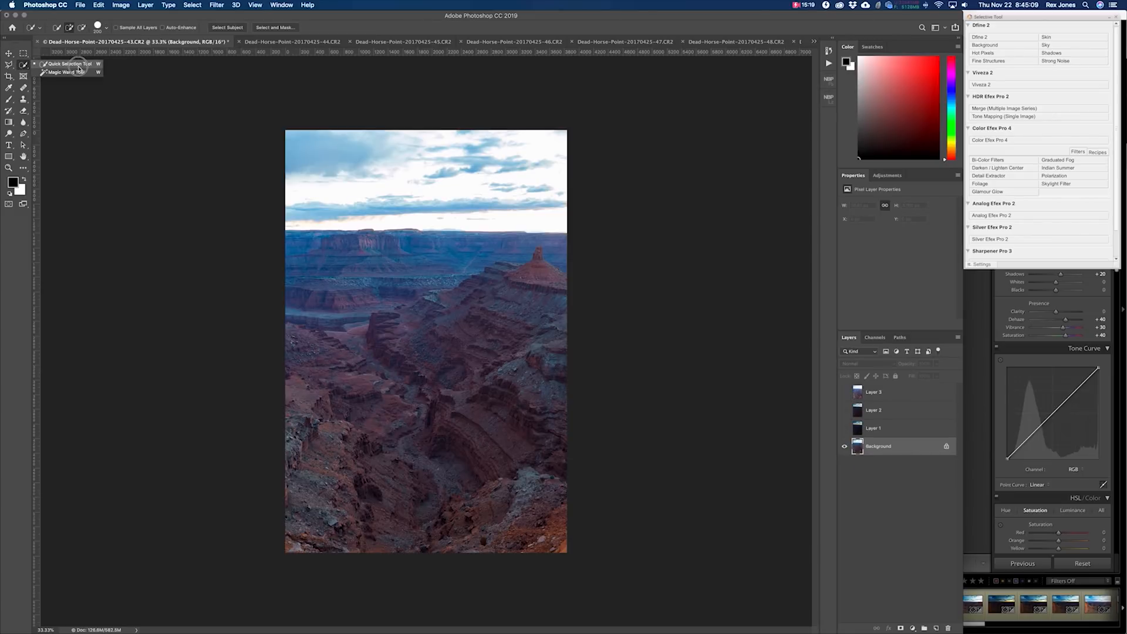
pyautogui.click(79, 65)
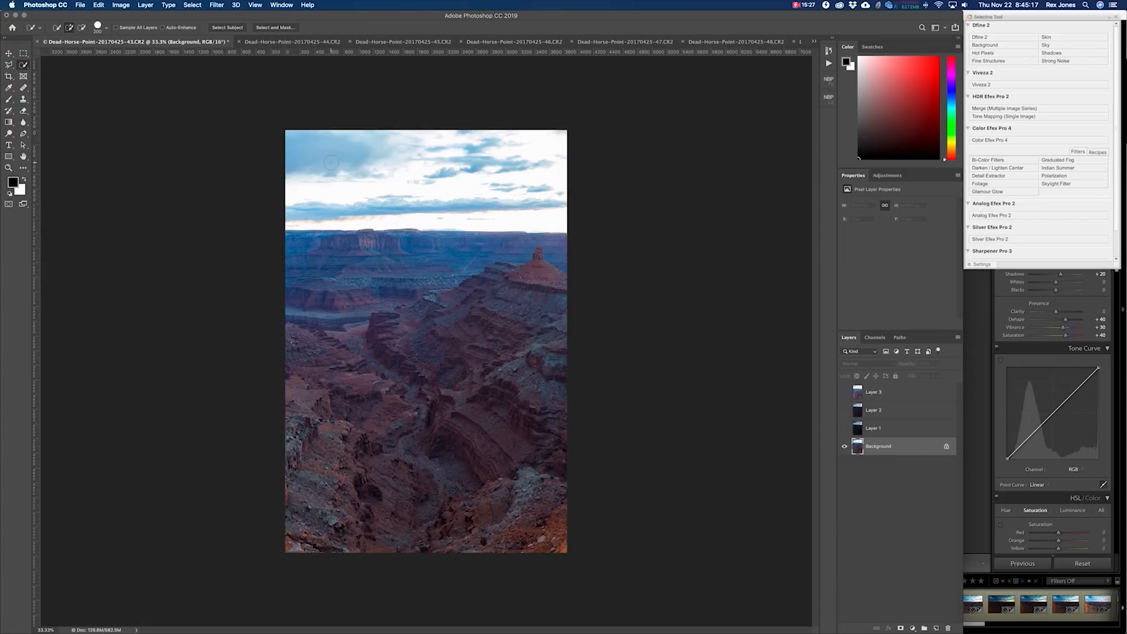
pyautogui.moveTo(408, 143); pyautogui.dragTo(465, 150)
# Open Select and Mask for the sky selection and set its view mode to Overlay
pyautogui.click(192, 5)
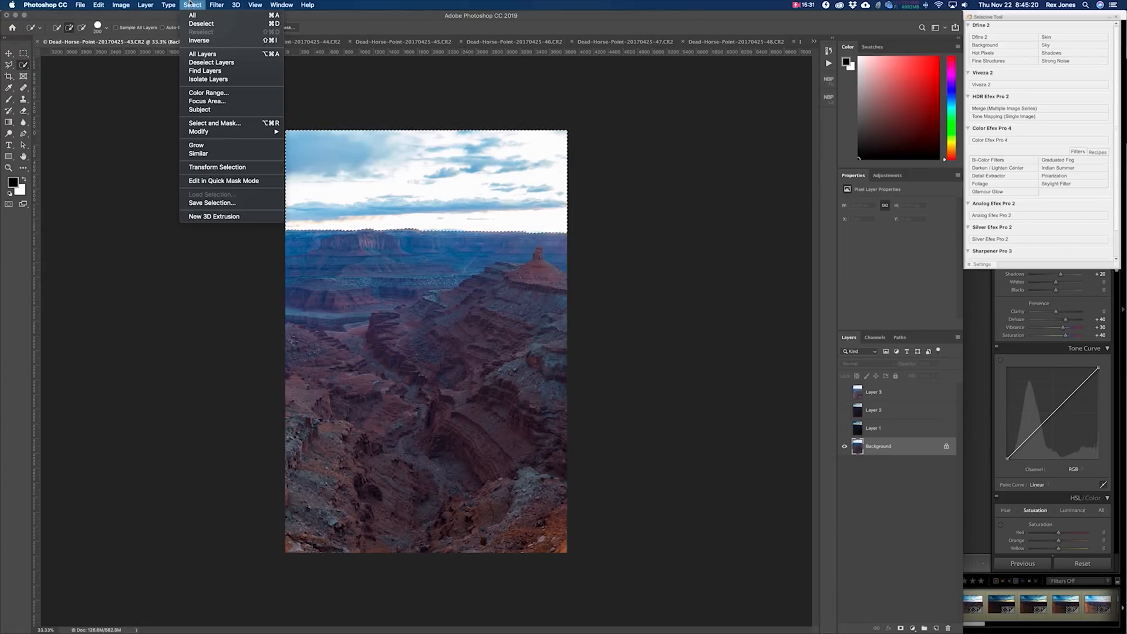
pyautogui.click(226, 124)
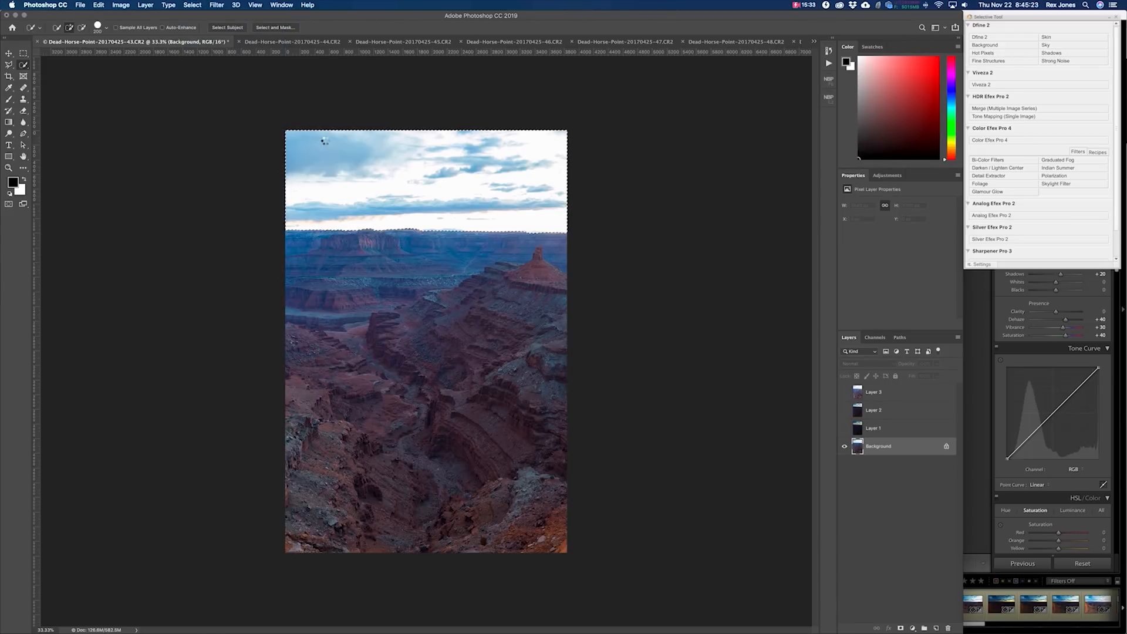
pyautogui.click(868, 88)
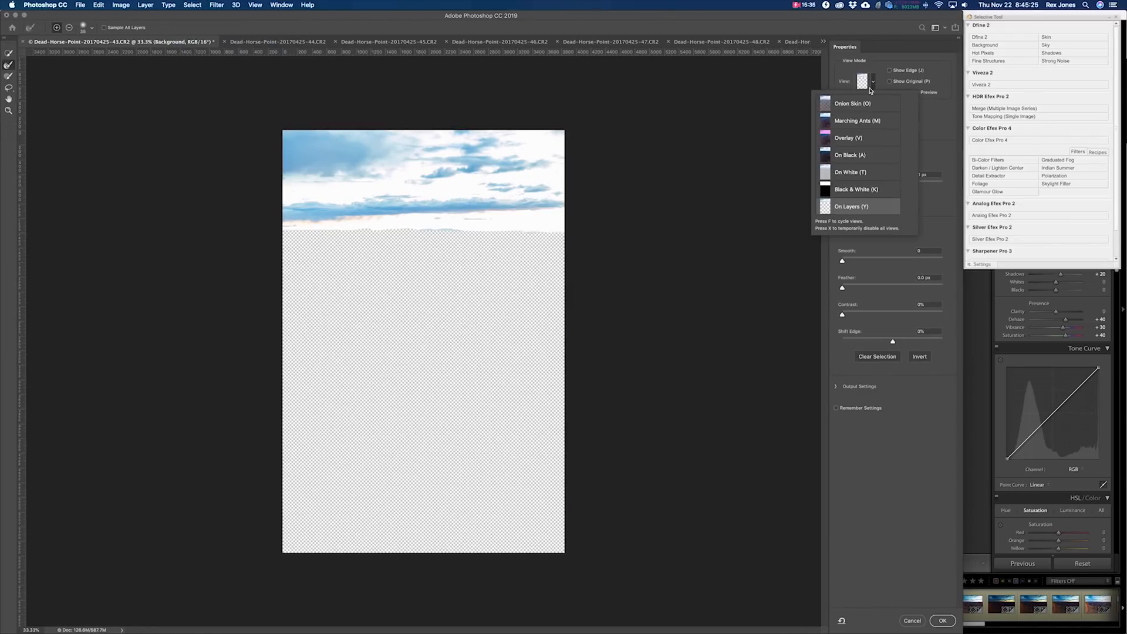
pyautogui.click(453, 29)
# Examine the edge of the sky selection closely along the whole canyon horizon
pyautogui.press('super+plus')
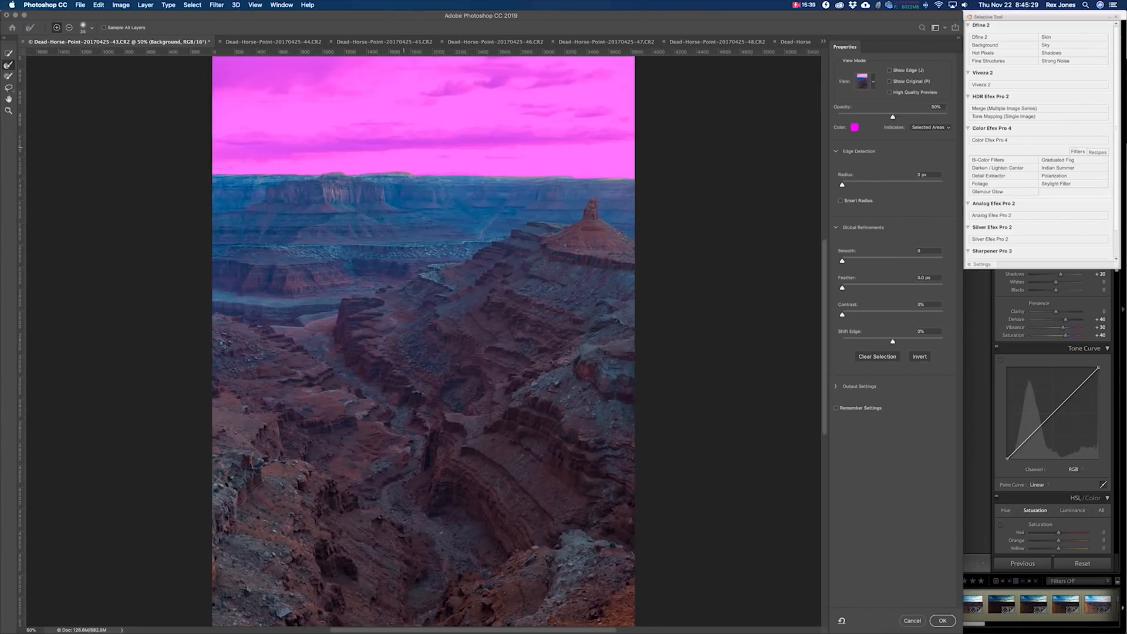
pyautogui.press('super+plus')
pyautogui.scroll(3, 365, 171)
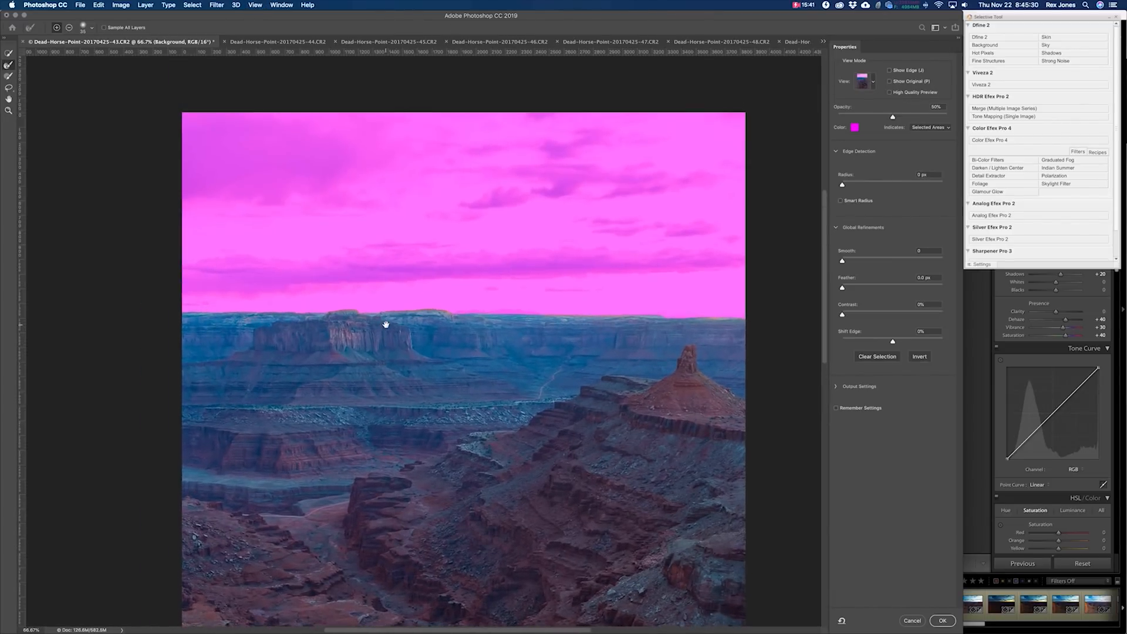
pyautogui.press('super+plus')
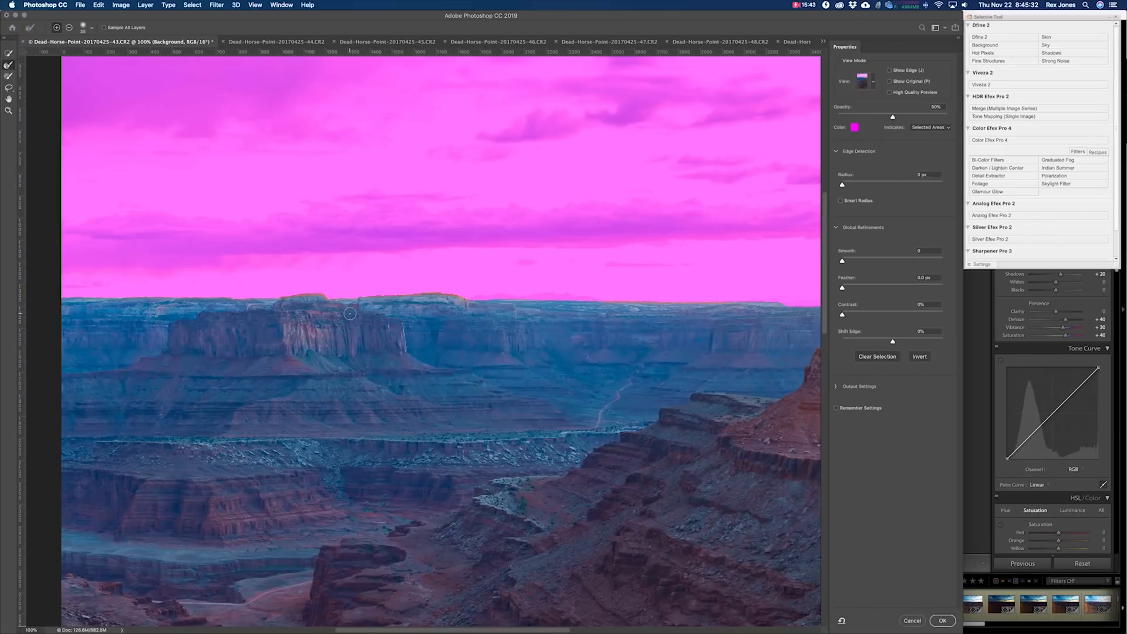
pyautogui.press('super+plus')
pyautogui.moveTo(323, 338); pyautogui.dragTo(553, 332)
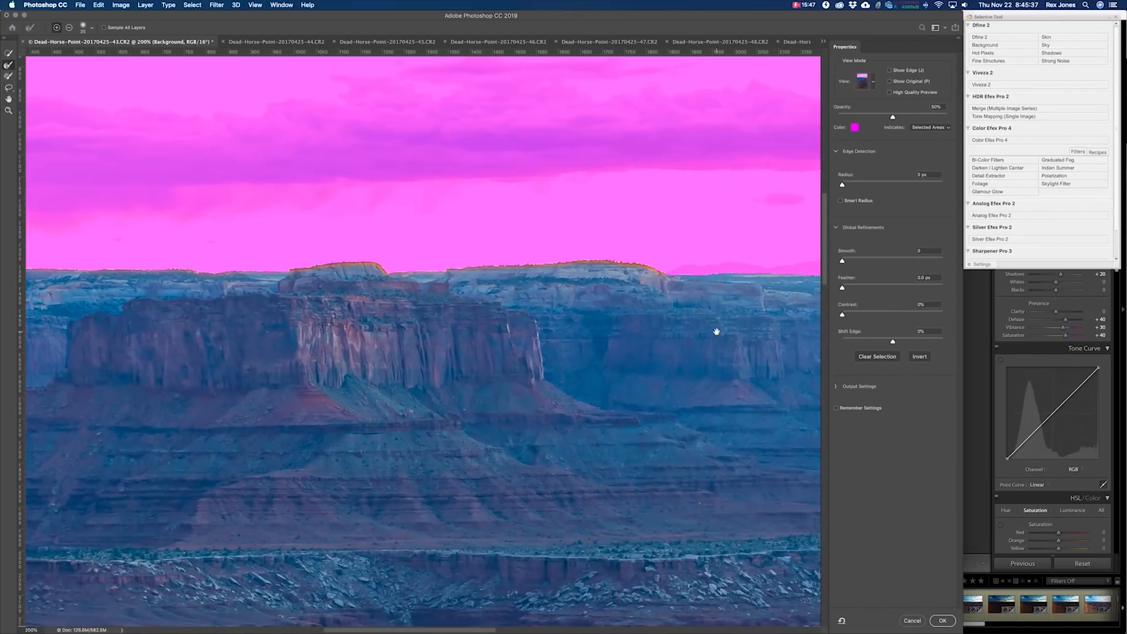
pyautogui.moveTo(714, 330); pyautogui.dragTo(586, 333)
pyautogui.moveTo(727, 335); pyautogui.dragTo(483, 329)
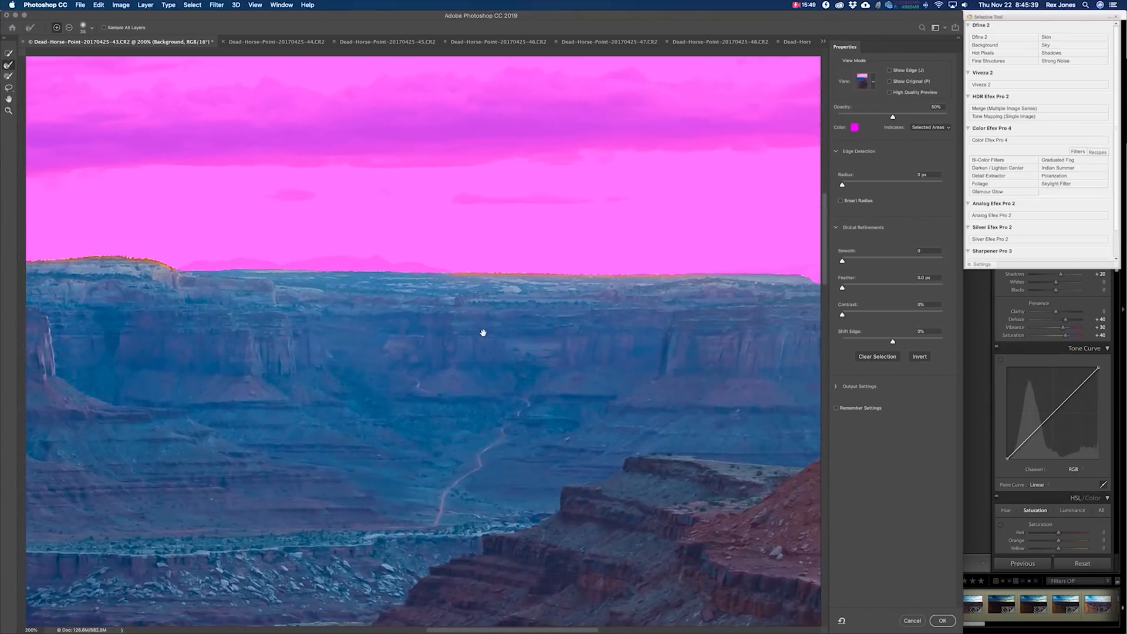
pyautogui.moveTo(616, 336); pyautogui.dragTo(512, 330)
pyautogui.moveTo(719, 329); pyautogui.dragTo(832, 353)
pyautogui.moveTo(333, 305); pyautogui.dragTo(598, 305)
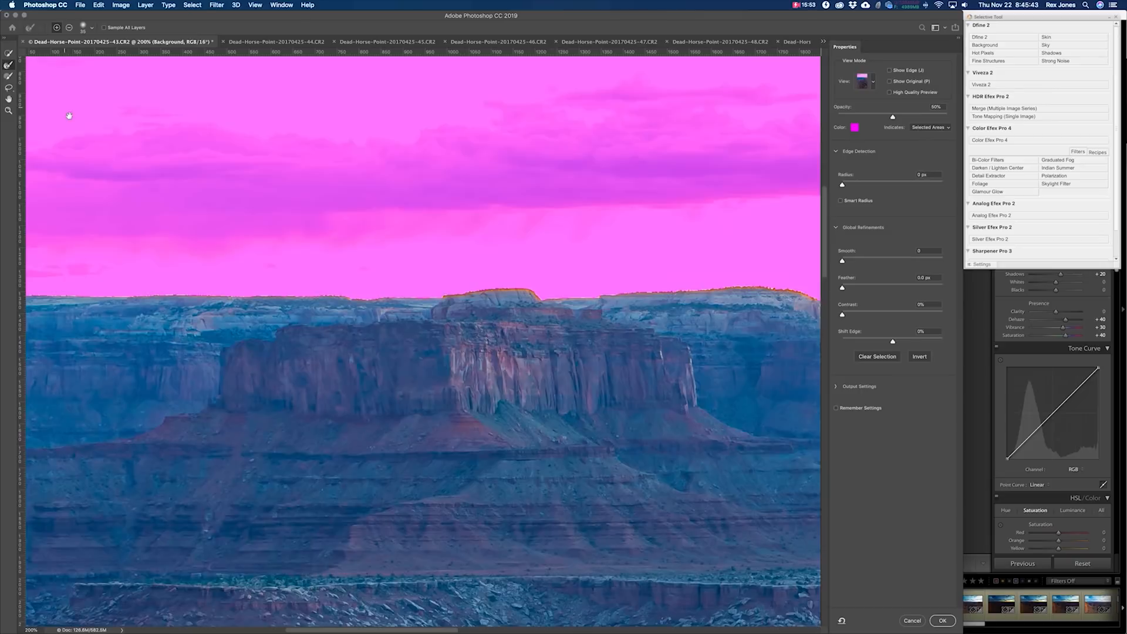
pyautogui.moveTo(70, 116); pyautogui.dragTo(269, 116)
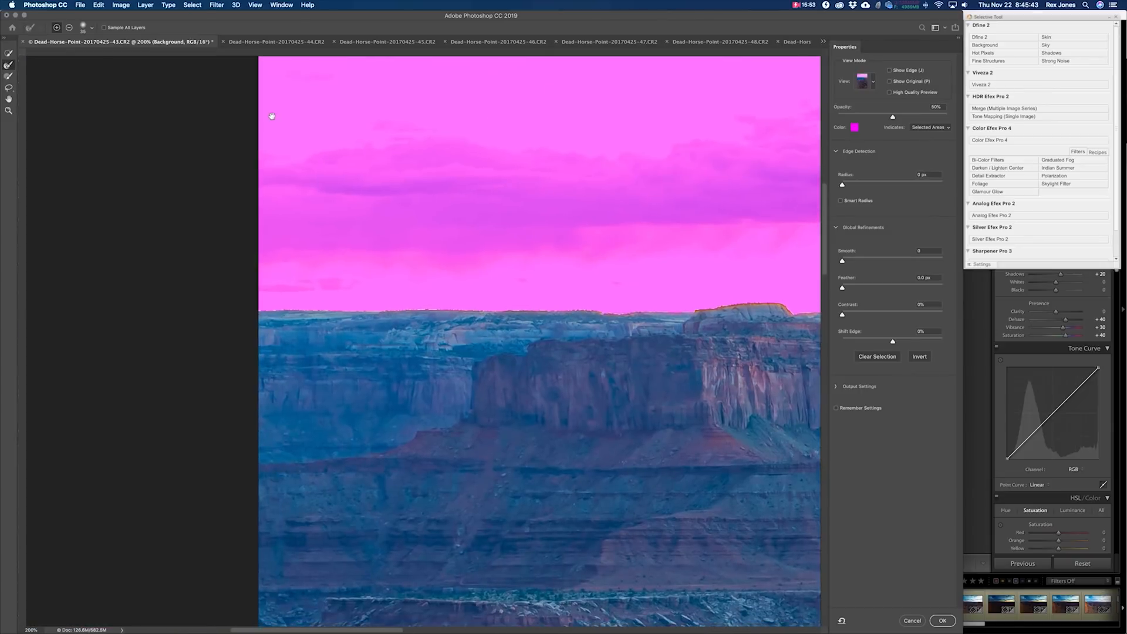
# Reduce the Refine Edge brush size and brush the selection edge along the left end of the horizon
pyautogui.click(8, 65)
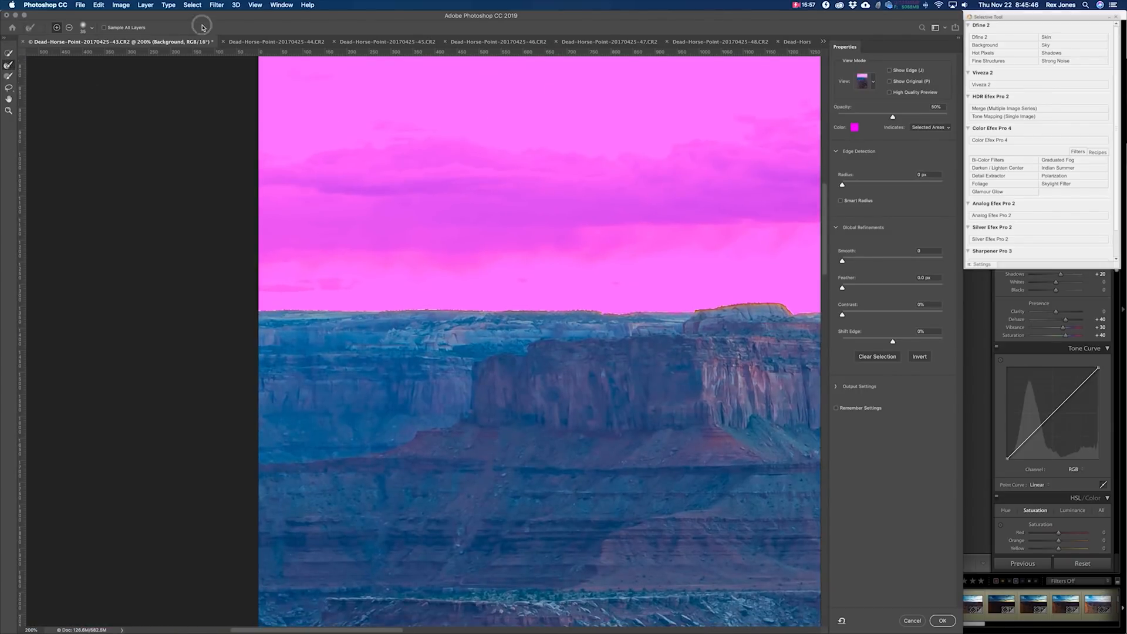
pyautogui.press('super+equal')
pyautogui.moveTo(339, 323); pyautogui.dragTo(563, 307)
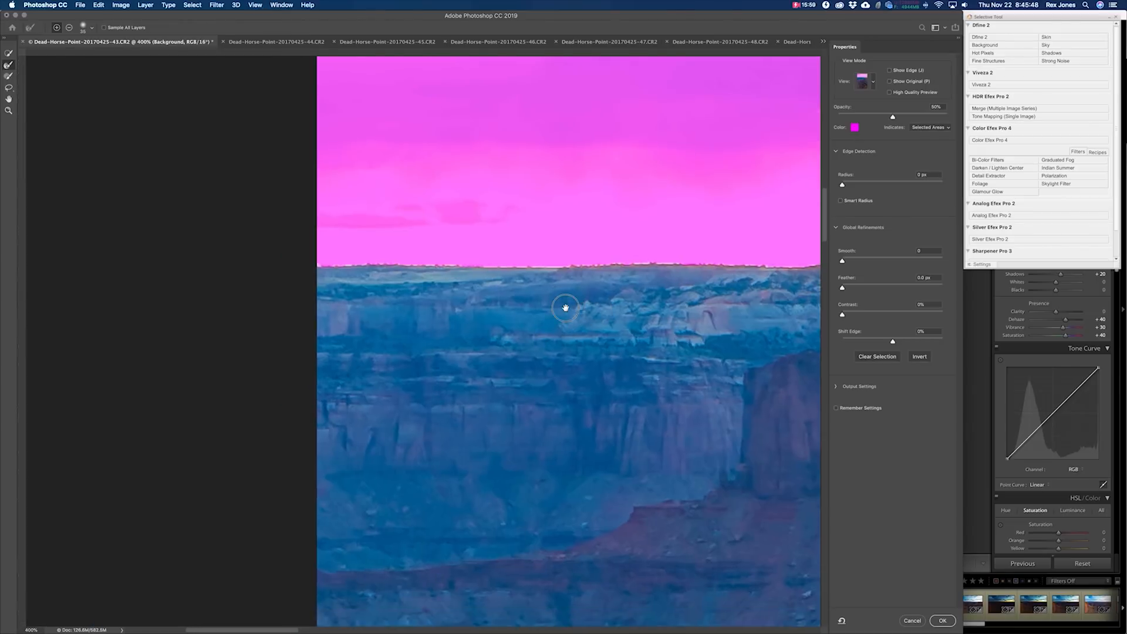
pyautogui.press('[')
pyautogui.press('[')
pyautogui.press('[')
pyautogui.press('[')
pyautogui.press('[')
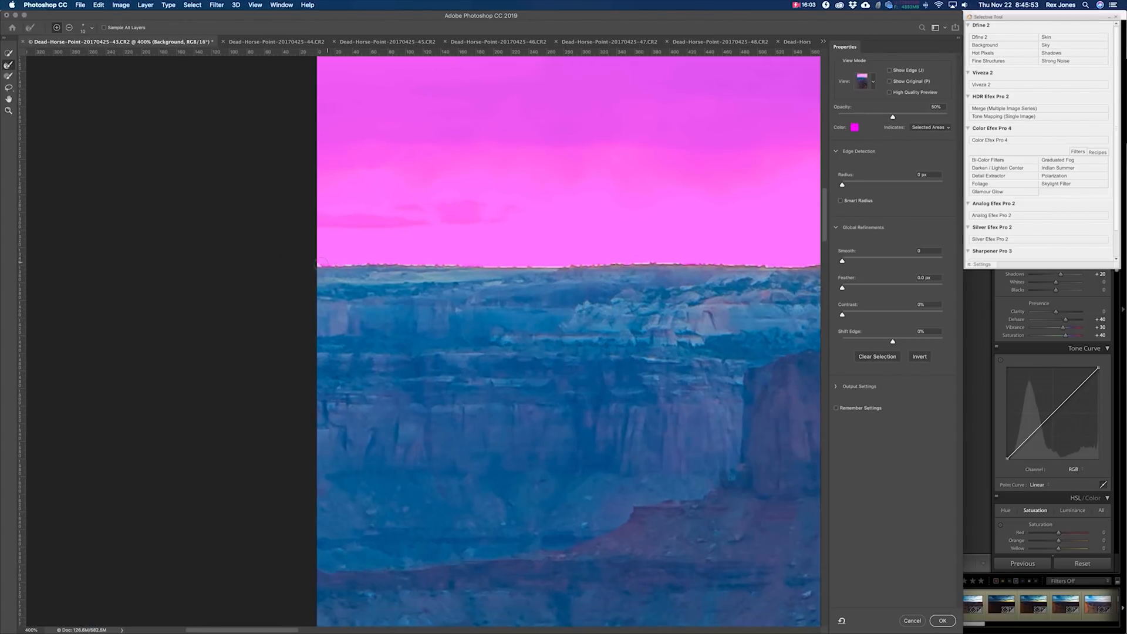
pyautogui.hscroll(1, 319, 262)
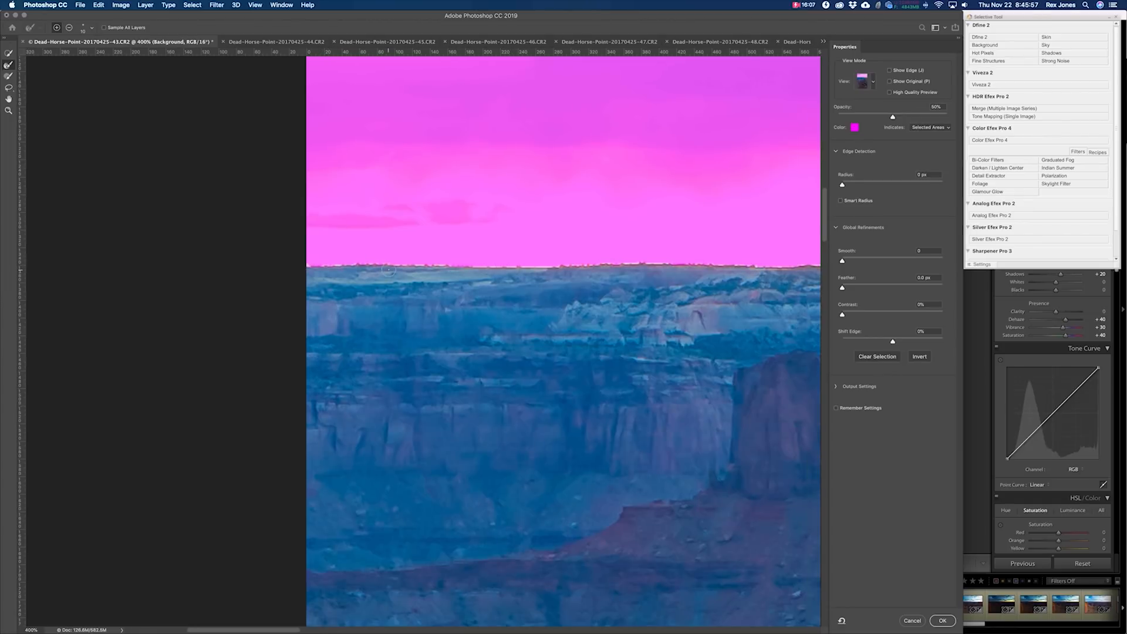
pyautogui.moveTo(306, 266); pyautogui.dragTo(349, 265)
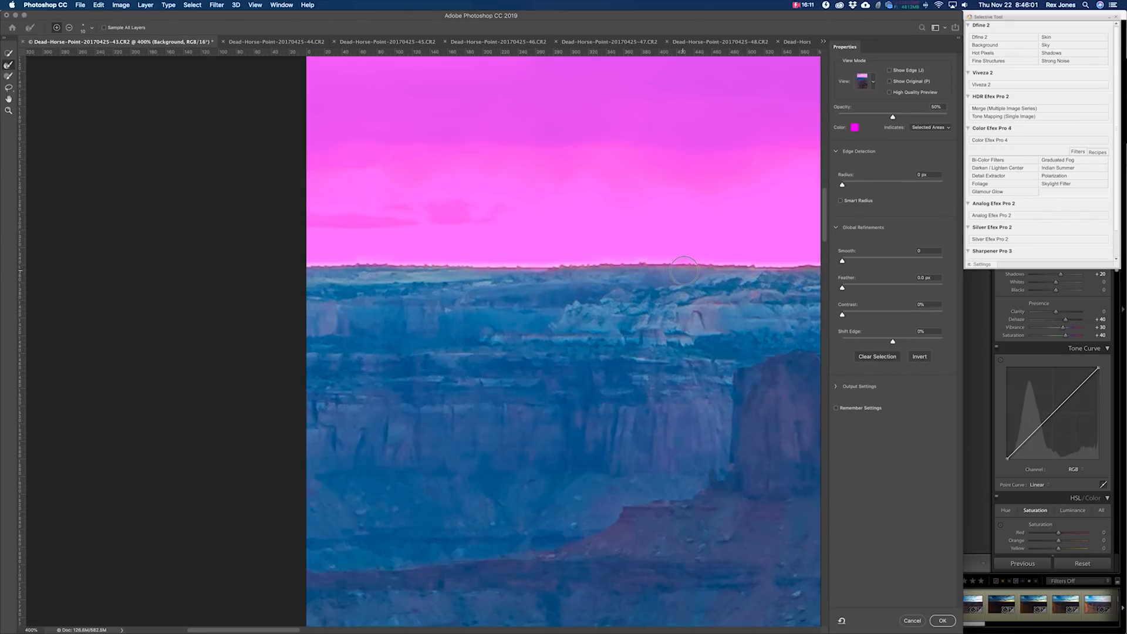
# Continue the Refine Edge brushing along the horizon over the small butte and the long mesa top
pyautogui.moveTo(767, 267)
pyautogui.mouseDown()
pyautogui.moveTo(793, 264)
pyautogui.moveTo(538, 285)
pyautogui.mouseUp()
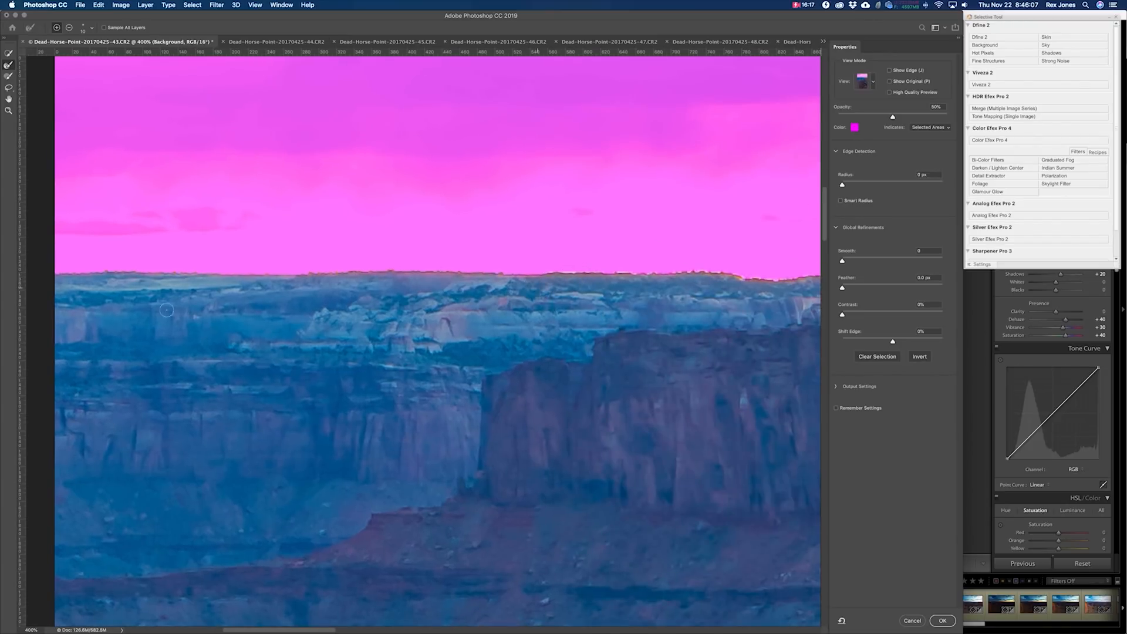
pyautogui.hscroll(-5, 375, 305)
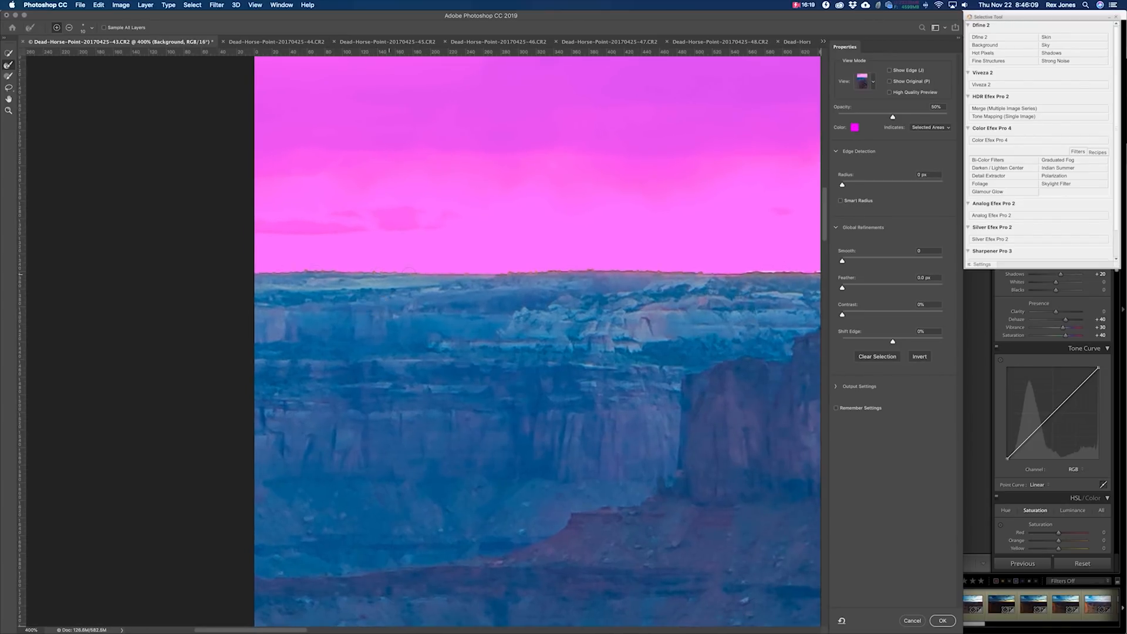
pyautogui.moveTo(673, 280); pyautogui.dragTo(171, 277)
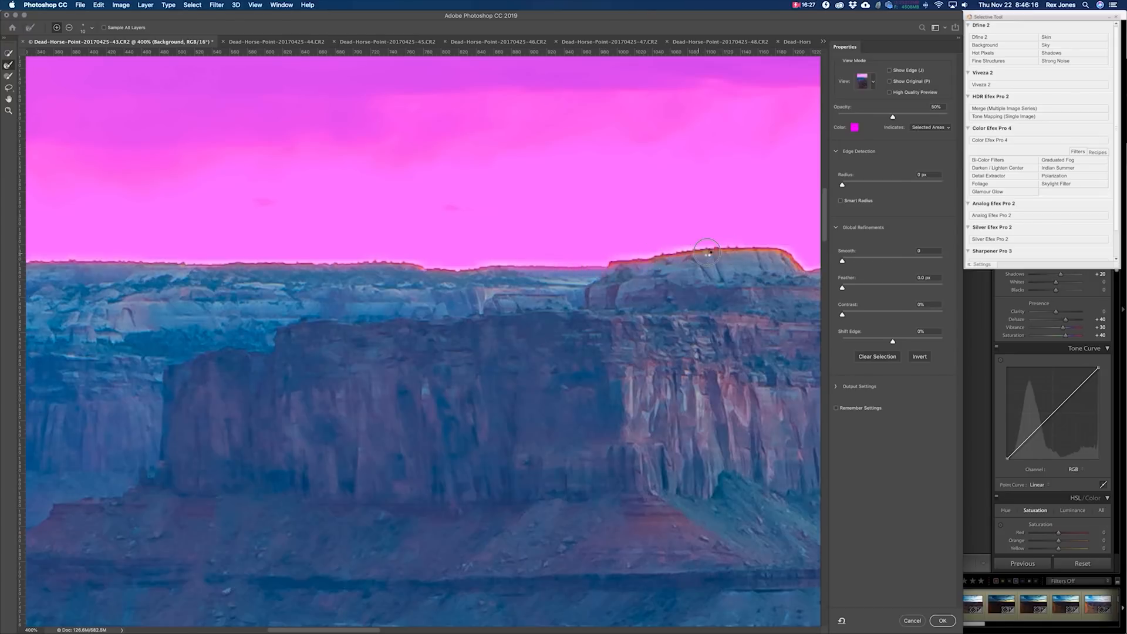
pyautogui.moveTo(796, 258)
pyautogui.mouseDown()
pyautogui.moveTo(287, 242)
pyautogui.moveTo(266, 231)
pyautogui.moveTo(421, 232)
pyautogui.mouseUp()
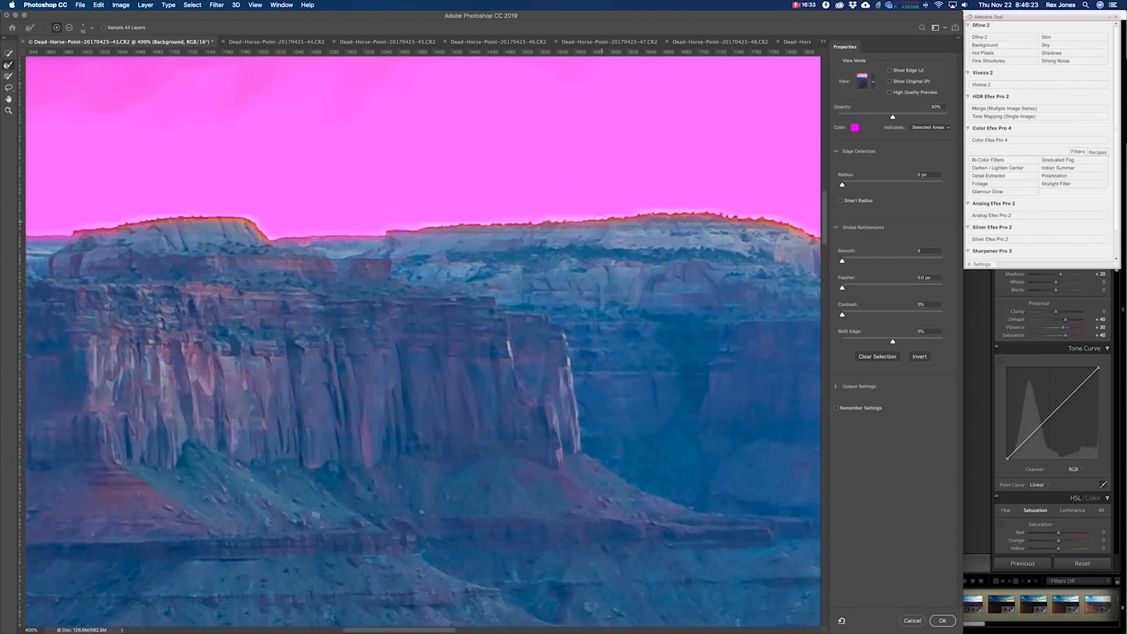
pyautogui.moveTo(578, 230)
pyautogui.mouseDown()
pyautogui.moveTo(338, 237)
pyautogui.moveTo(388, 219)
pyautogui.moveTo(521, 219)
pyautogui.moveTo(571, 232)
pyautogui.moveTo(572, 244)
pyautogui.mouseUp()
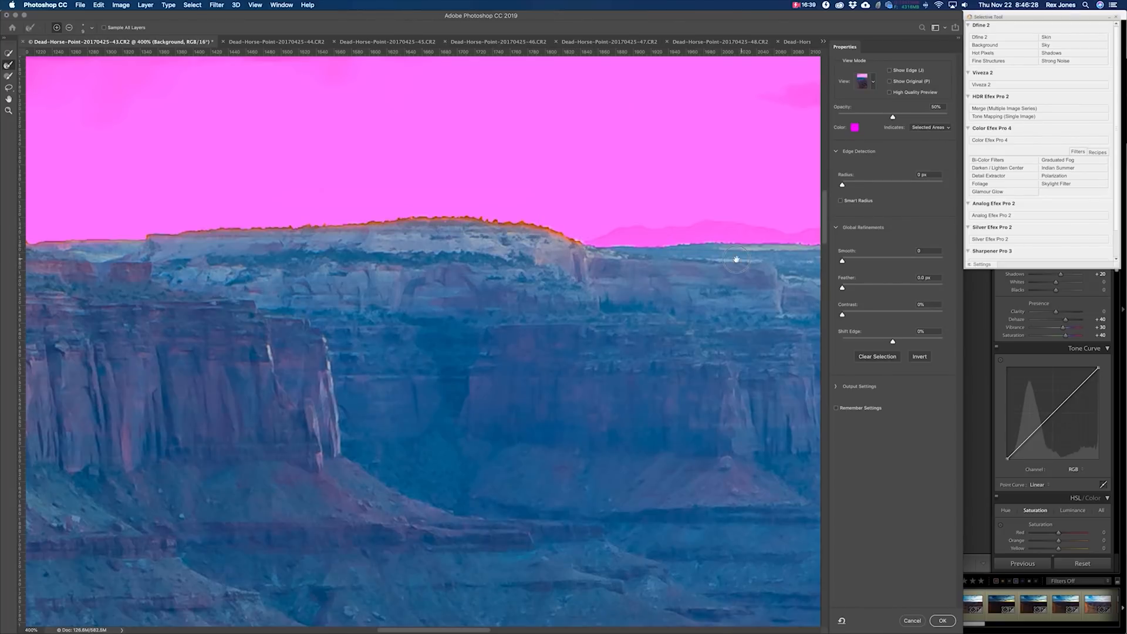
# Refine the selection edge from the distant mountains to the right end of the horizon and apply the Select and Mask result
pyautogui.moveTo(735, 259); pyautogui.dragTo(558, 259)
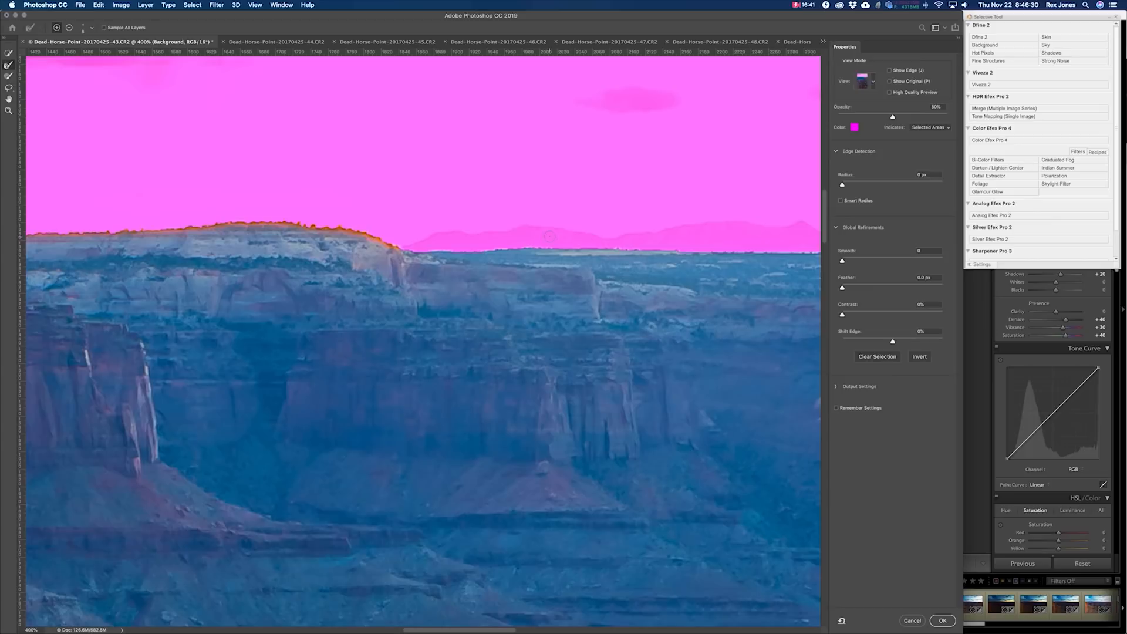
pyautogui.scroll(1, 452, 239)
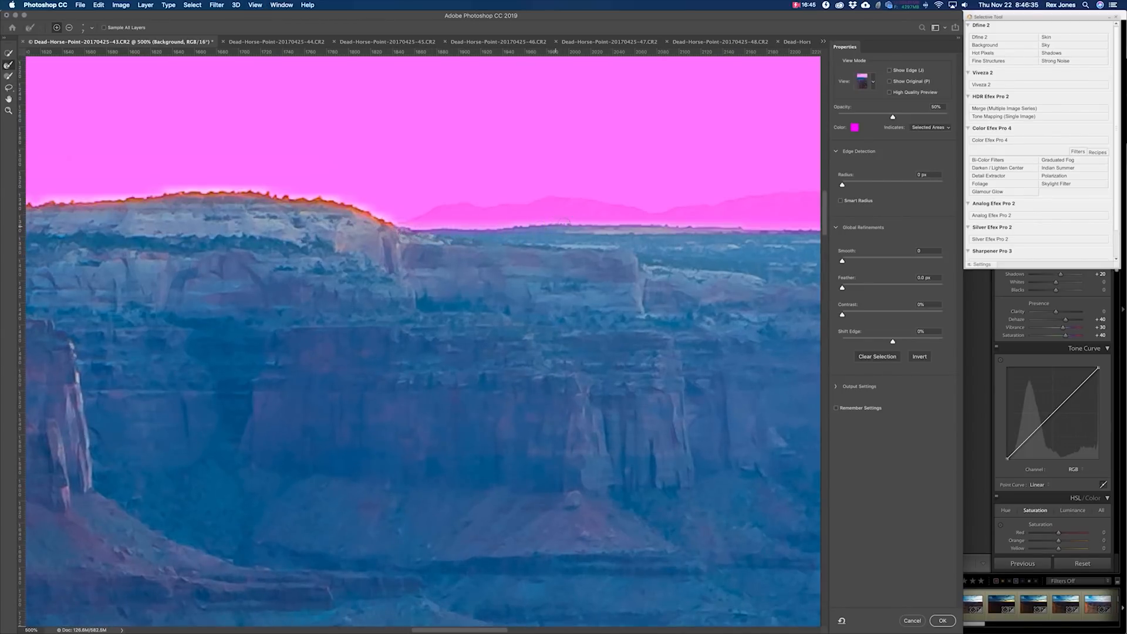
pyautogui.hscroll(5, 563, 223)
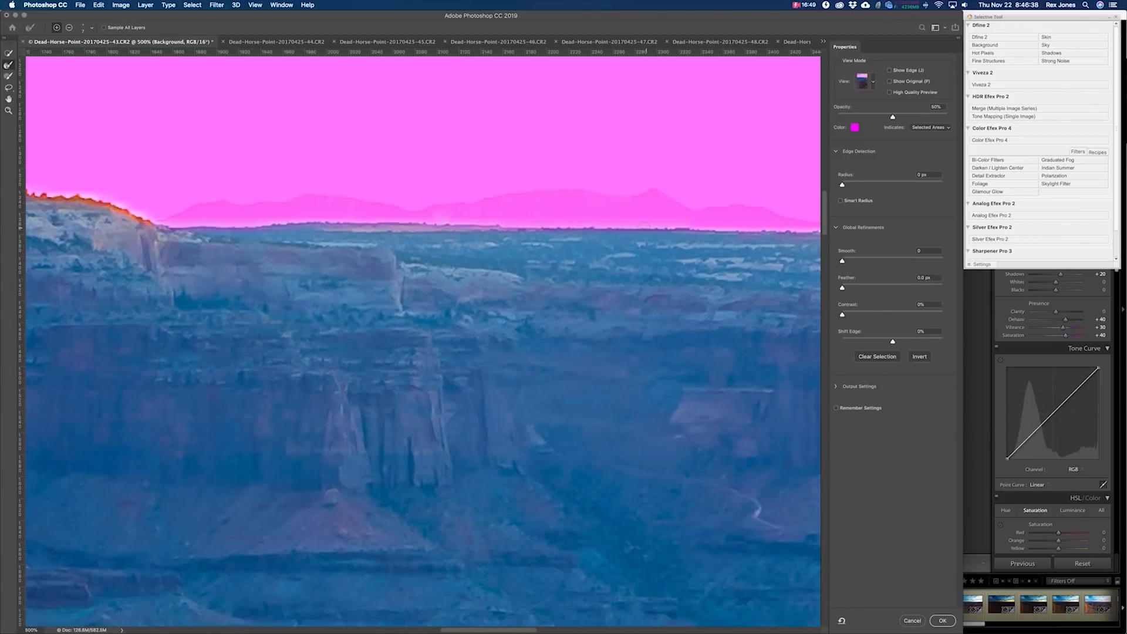
pyautogui.moveTo(678, 231); pyautogui.dragTo(320, 222)
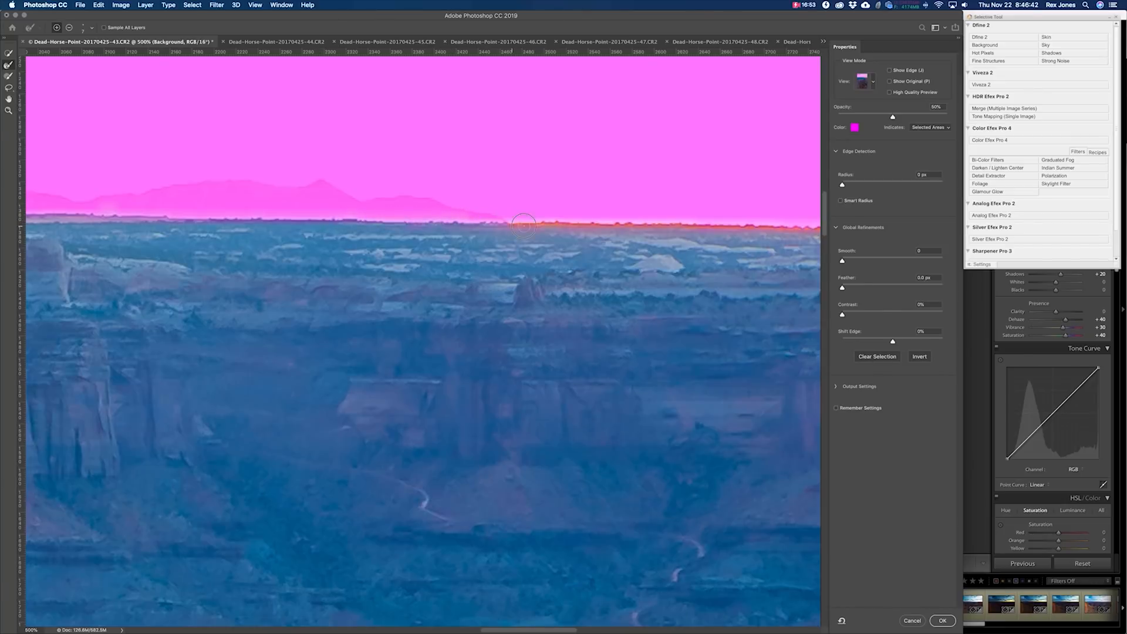
pyautogui.moveTo(751, 223); pyautogui.dragTo(413, 224)
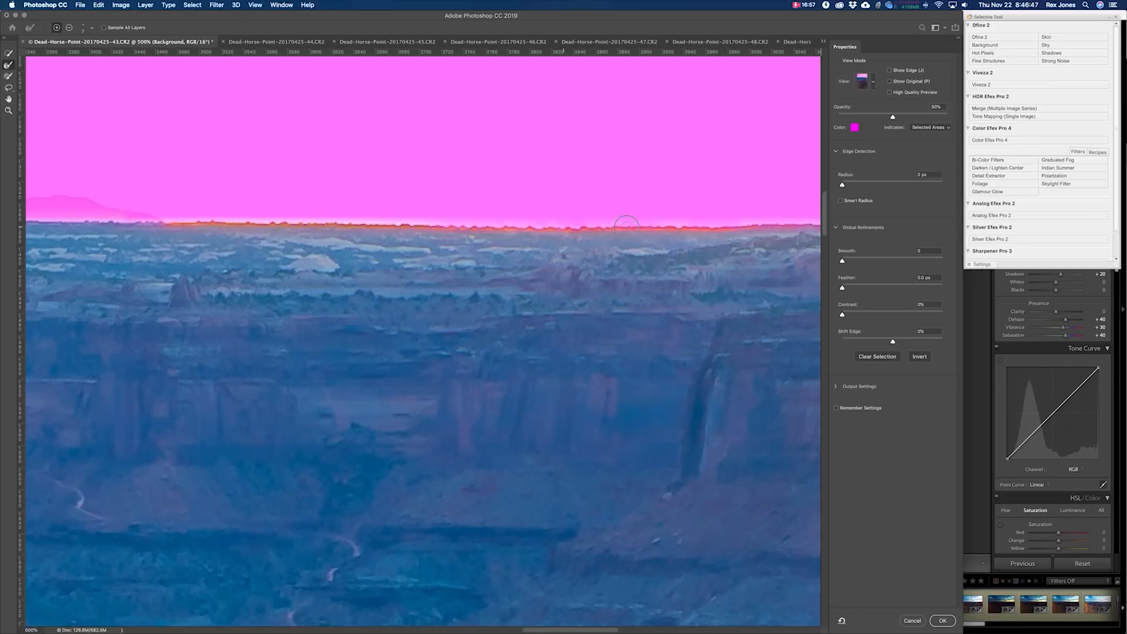
pyautogui.moveTo(674, 229); pyautogui.dragTo(234, 225)
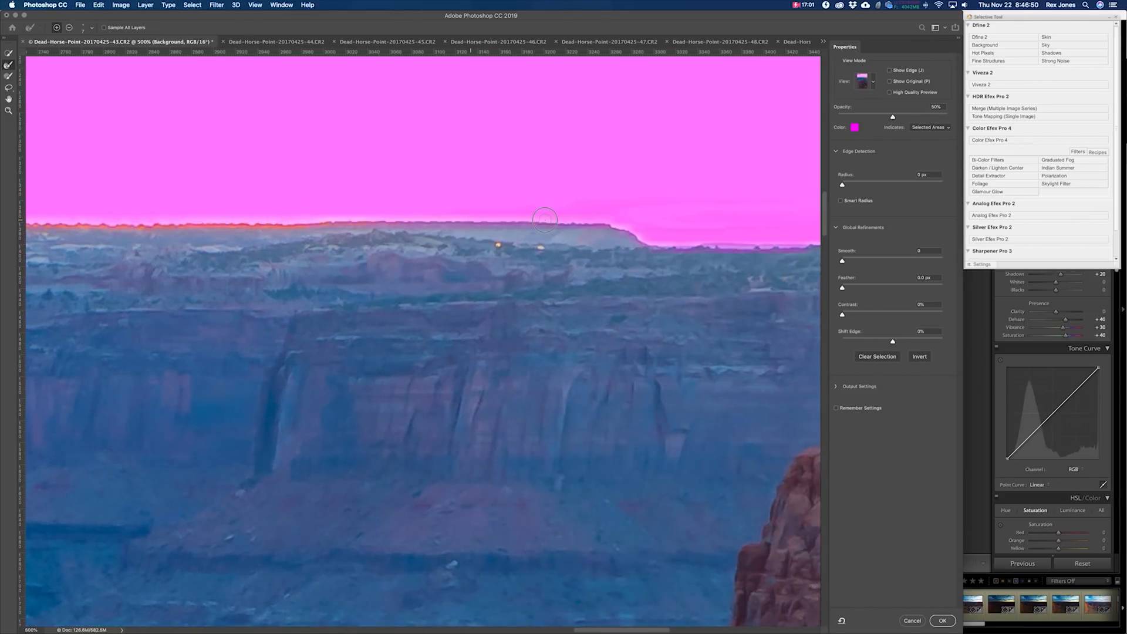
pyautogui.moveTo(584, 222); pyautogui.dragTo(285, 216)
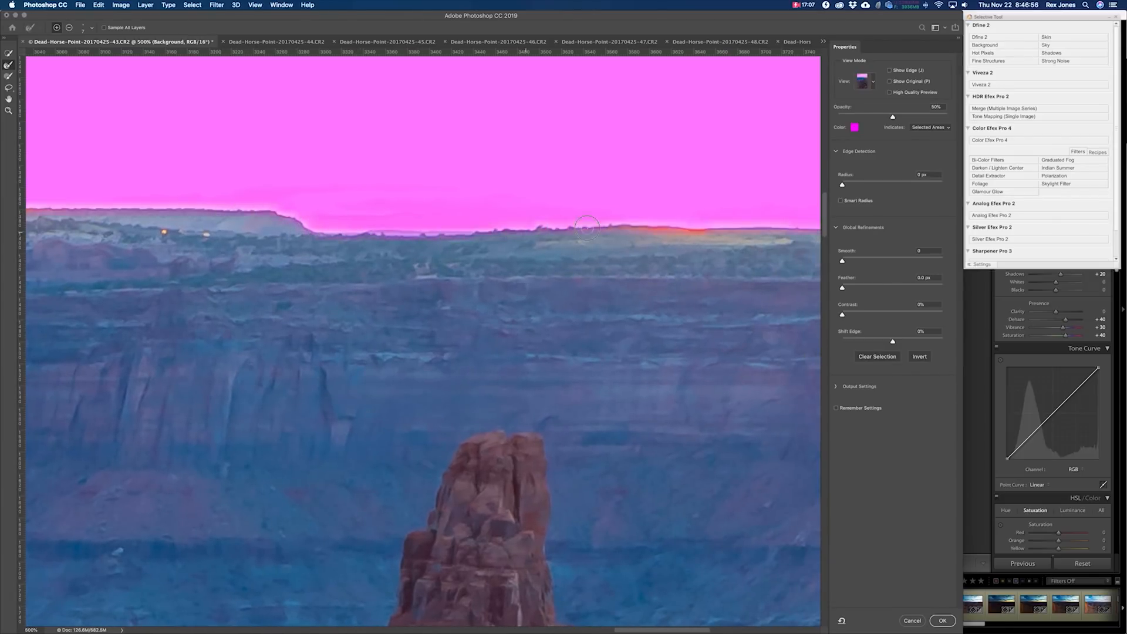
pyautogui.moveTo(732, 231); pyautogui.dragTo(350, 225)
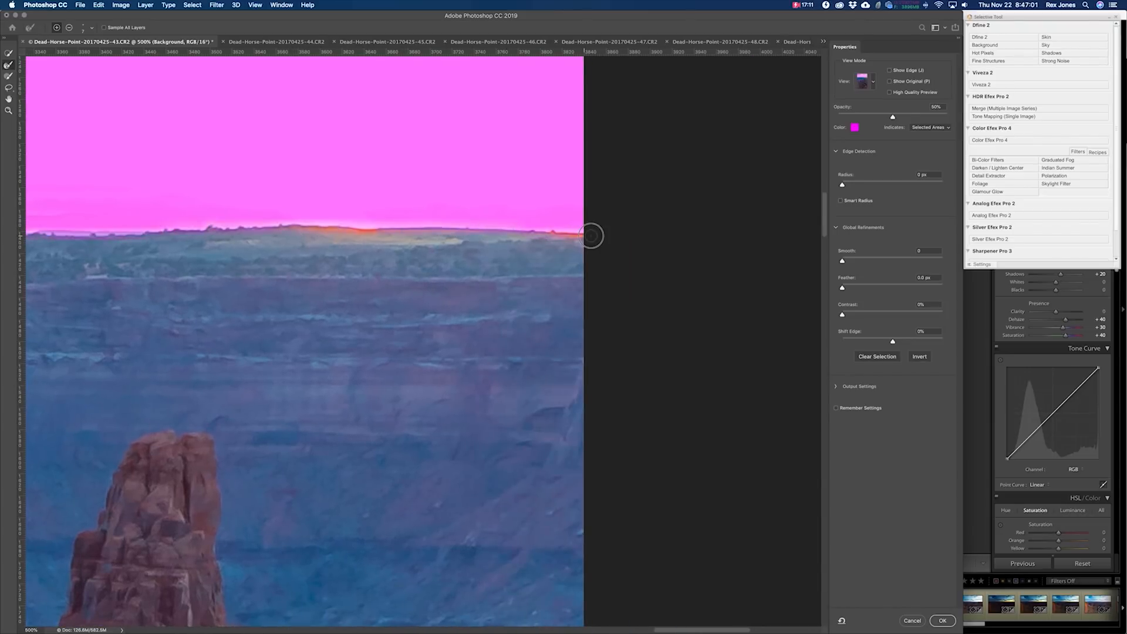
pyautogui.click(941, 621)
# Save the refined selection under the name Sky
pyautogui.click(168, 4)
pyautogui.moveTo(192, 5)
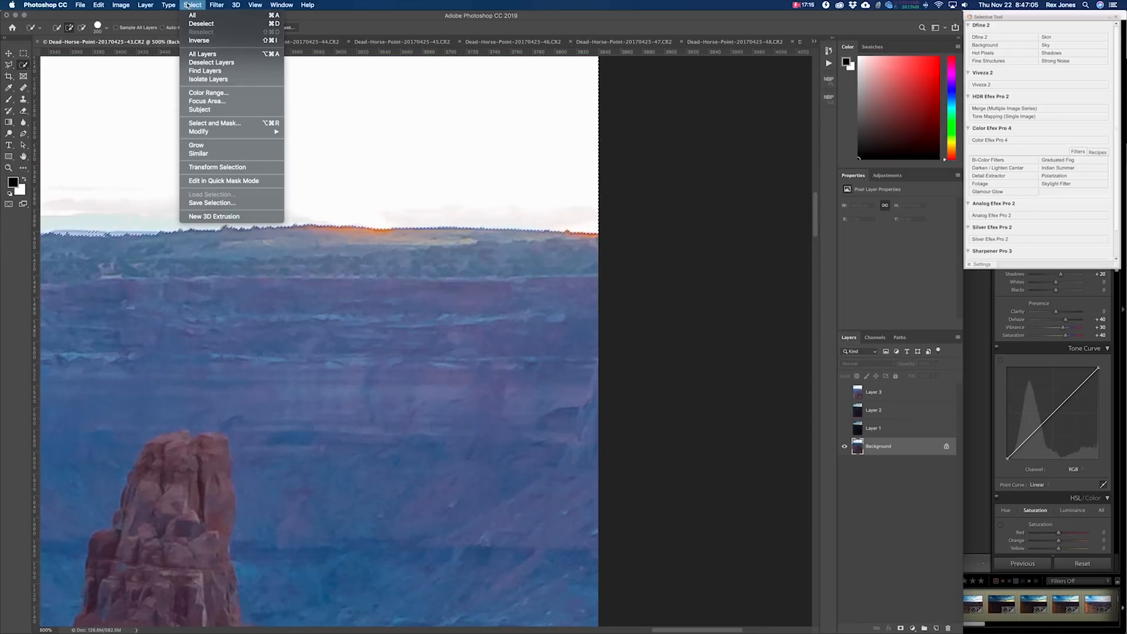
pyautogui.click(232, 203)
pyautogui.write('Sky')
pyautogui.press('Return')
# Turn on Layer 1 and mask it from the active sky selection so only its sky is revealed
pyautogui.press('super+0')
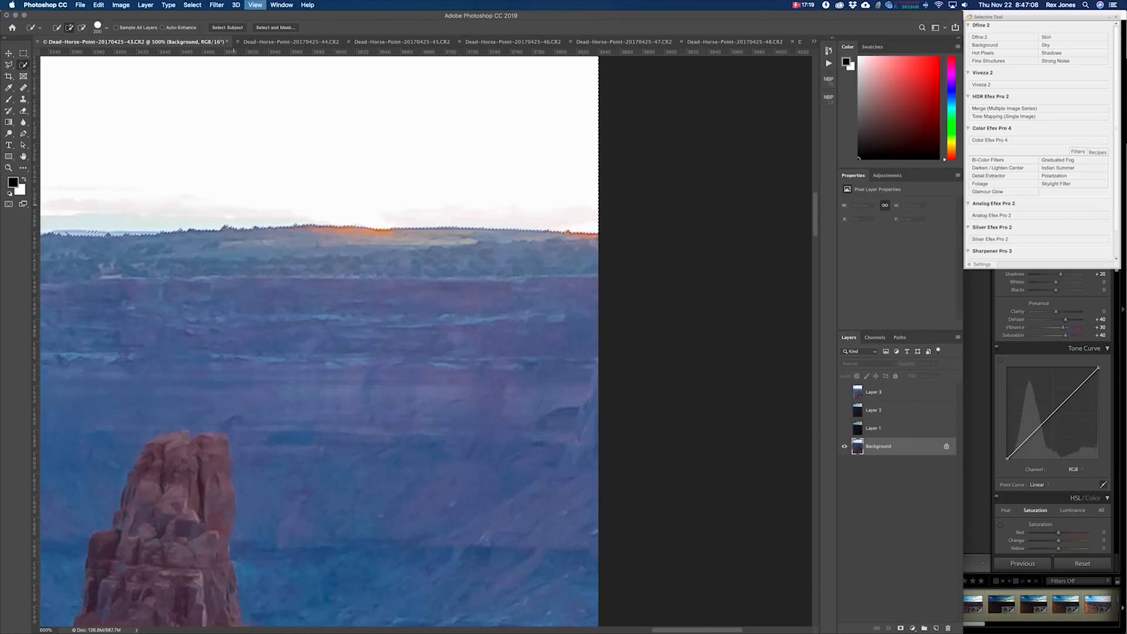
pyautogui.press('v')
pyautogui.click(875, 428)
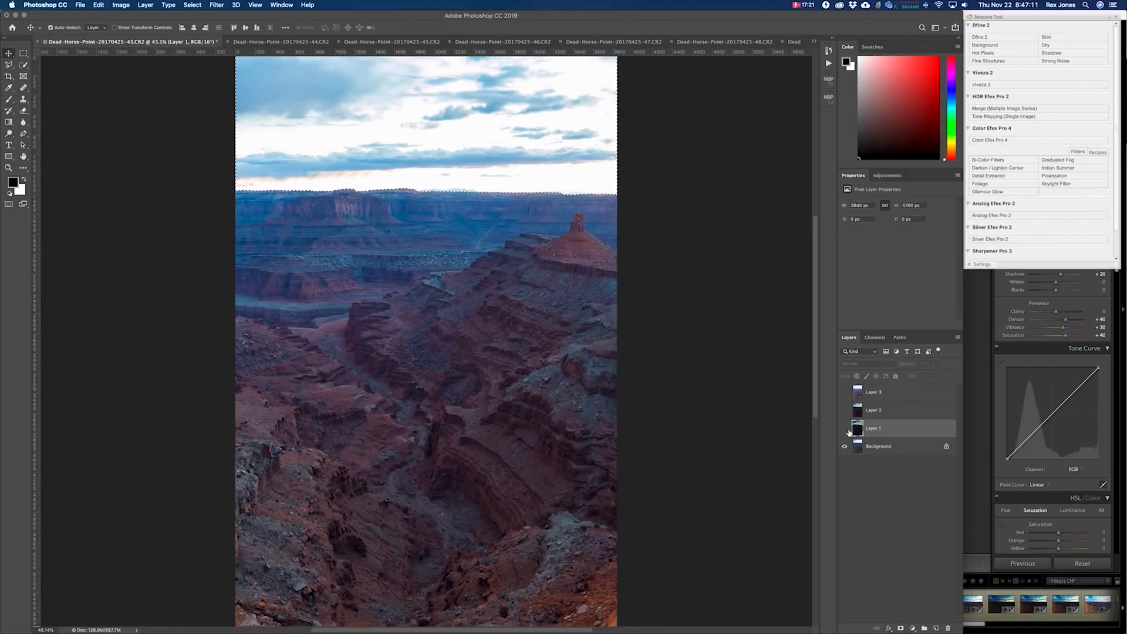
pyautogui.click(844, 429)
pyautogui.click(192, 4)
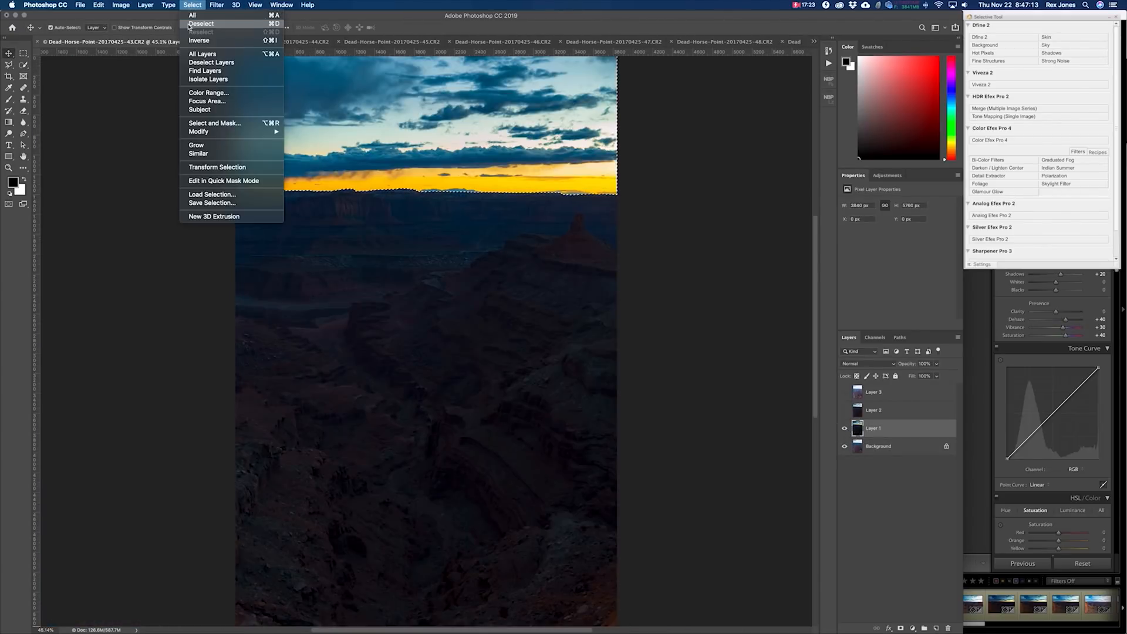
pyautogui.moveTo(151, 4)
pyautogui.moveTo(187, 145)
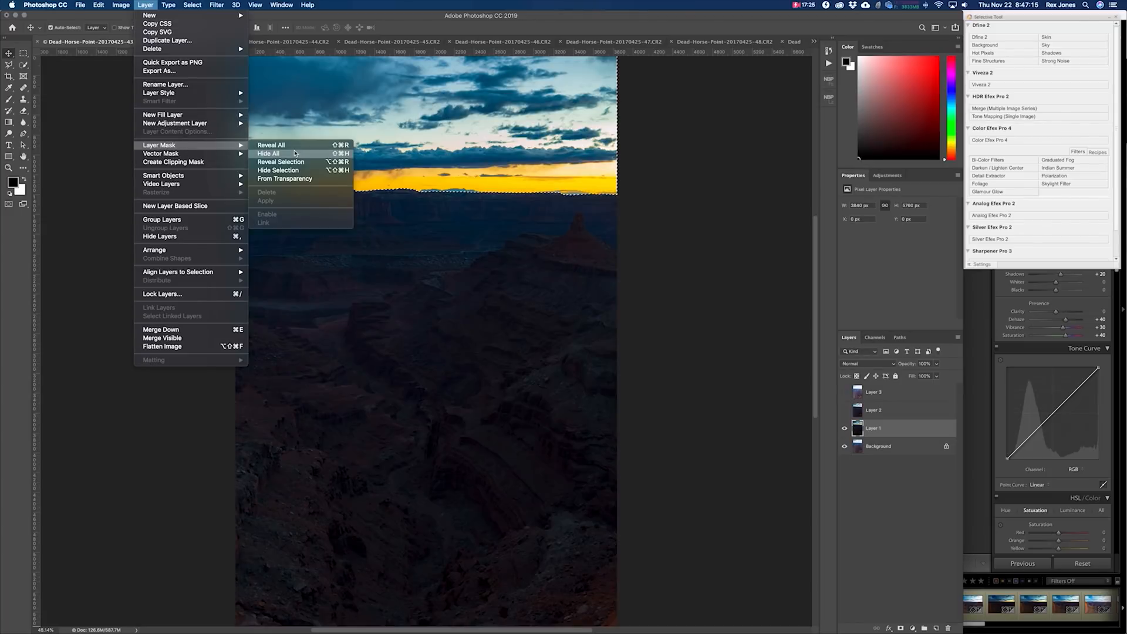
pyautogui.click(296, 162)
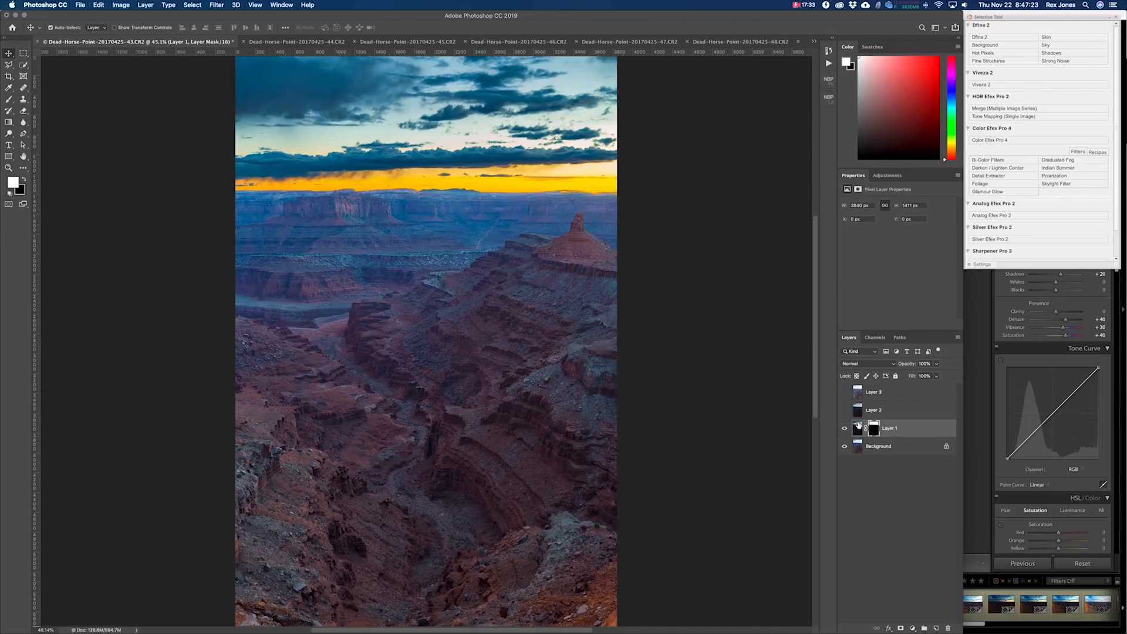
# Move the masked Layer 1 to the top of the layer stack and make Layer 2 visible
pyautogui.click(844, 429)
pyautogui.click(845, 430)
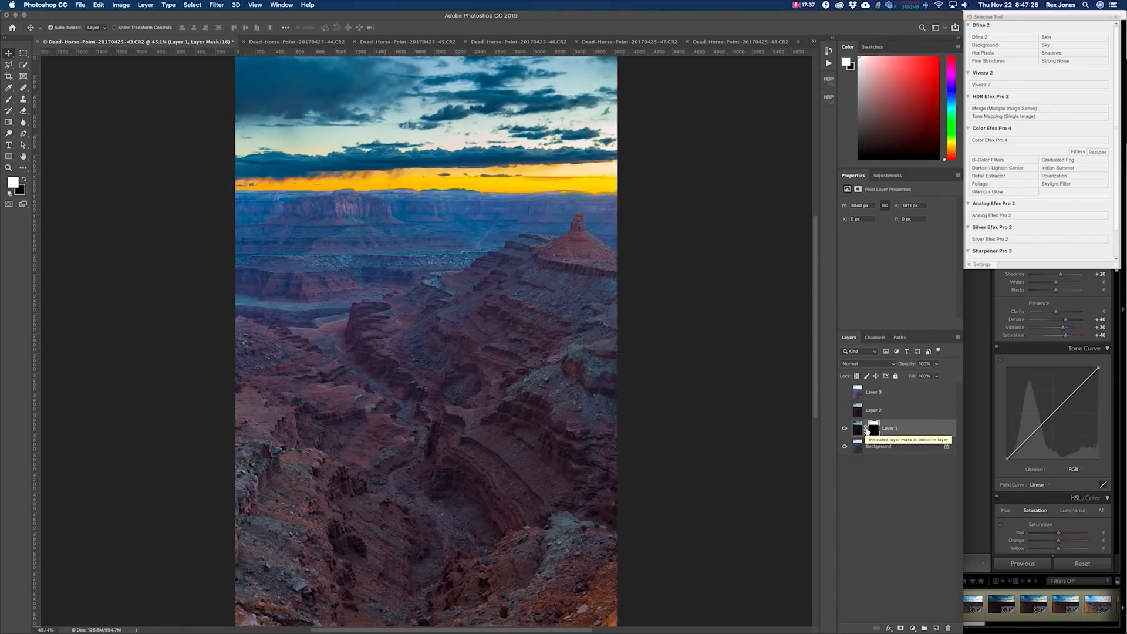
pyautogui.moveTo(907, 437); pyautogui.dragTo(851, 412)
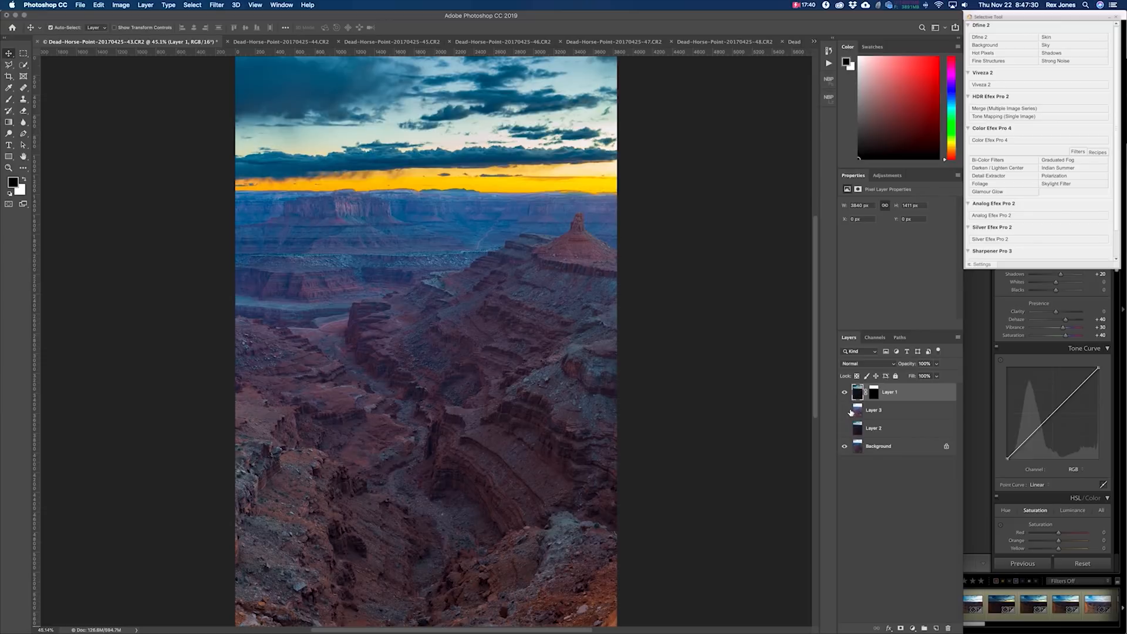
pyautogui.click(886, 430)
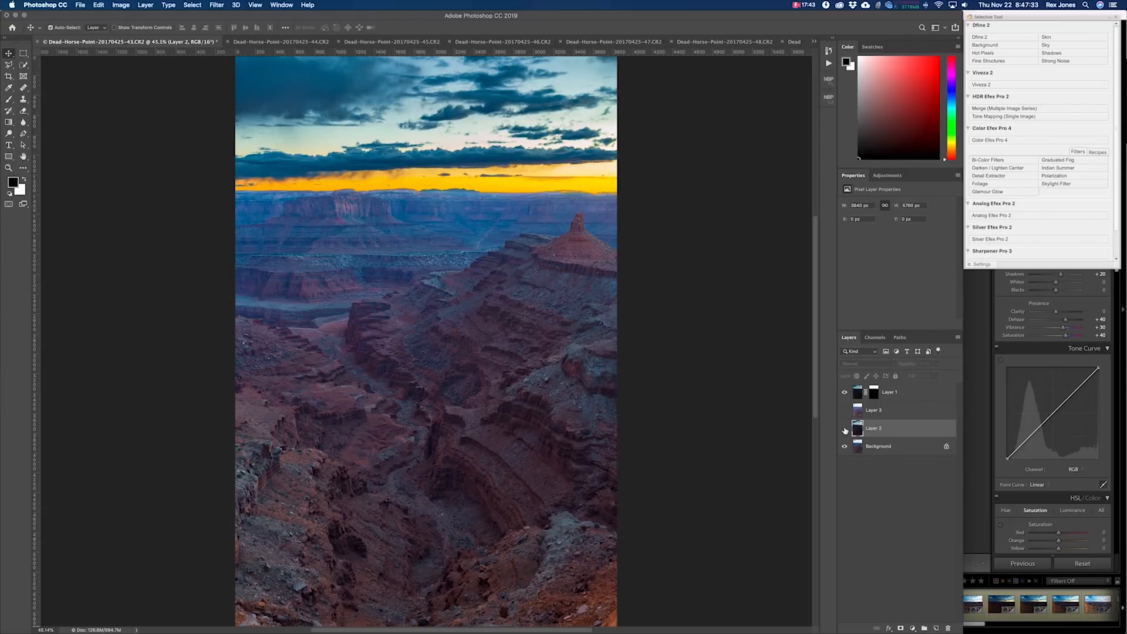
pyautogui.click(845, 430)
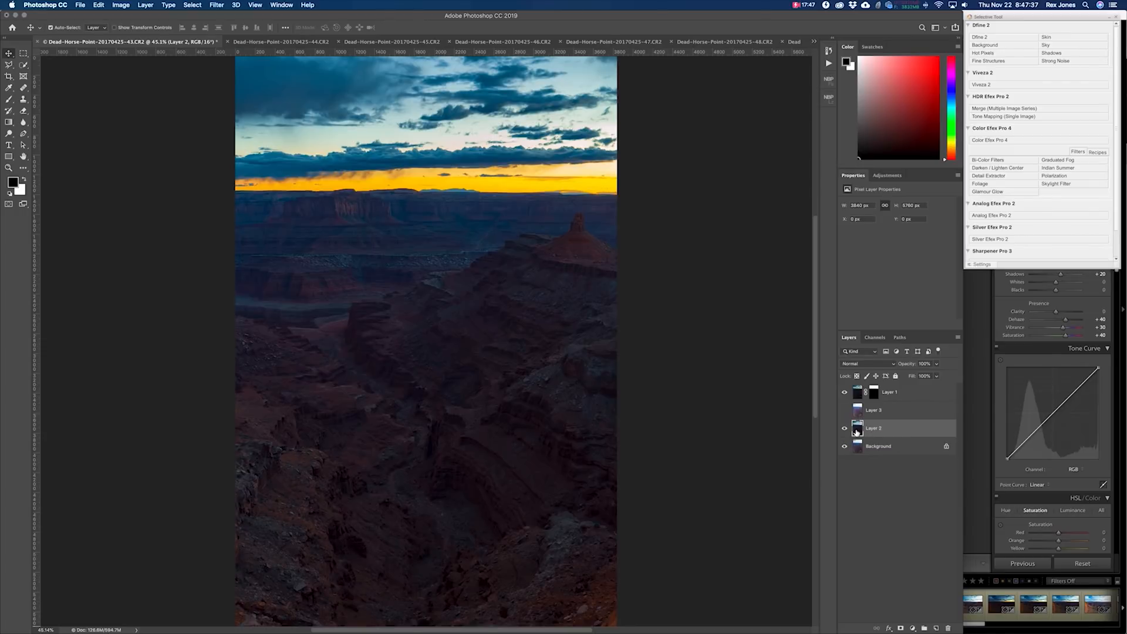
# Compare the blend with Layer 1's sky shown and hidden, and with Layer 2 shown and hidden
pyautogui.click(845, 392)
pyautogui.click(845, 392)
pyautogui.click(845, 392)
pyautogui.click(844, 392)
pyautogui.click(845, 392)
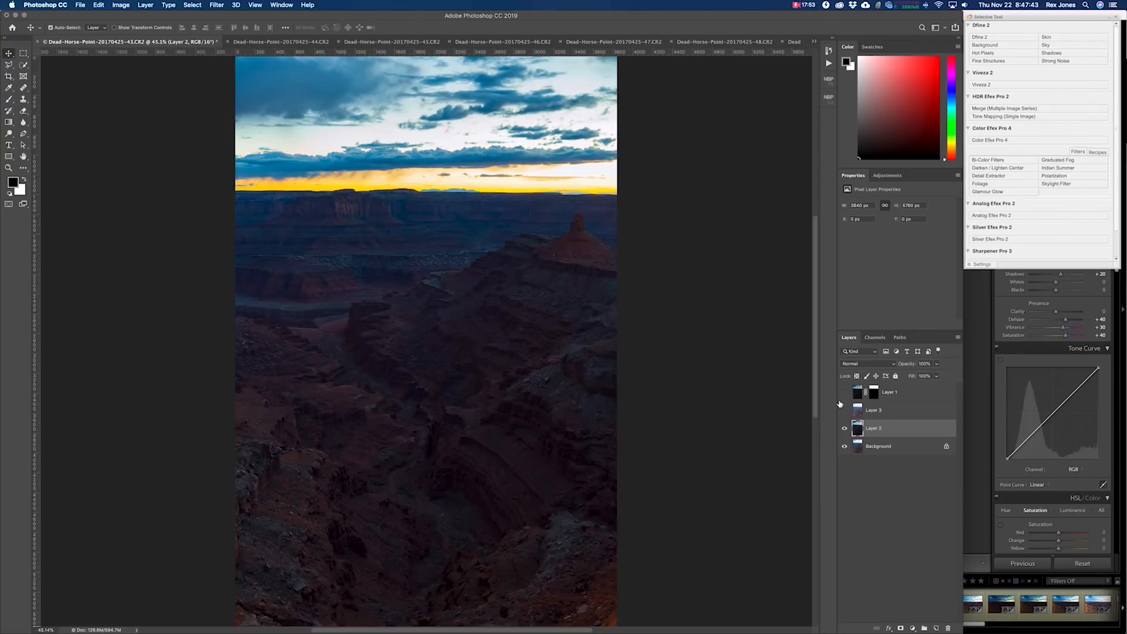
pyautogui.click(845, 392)
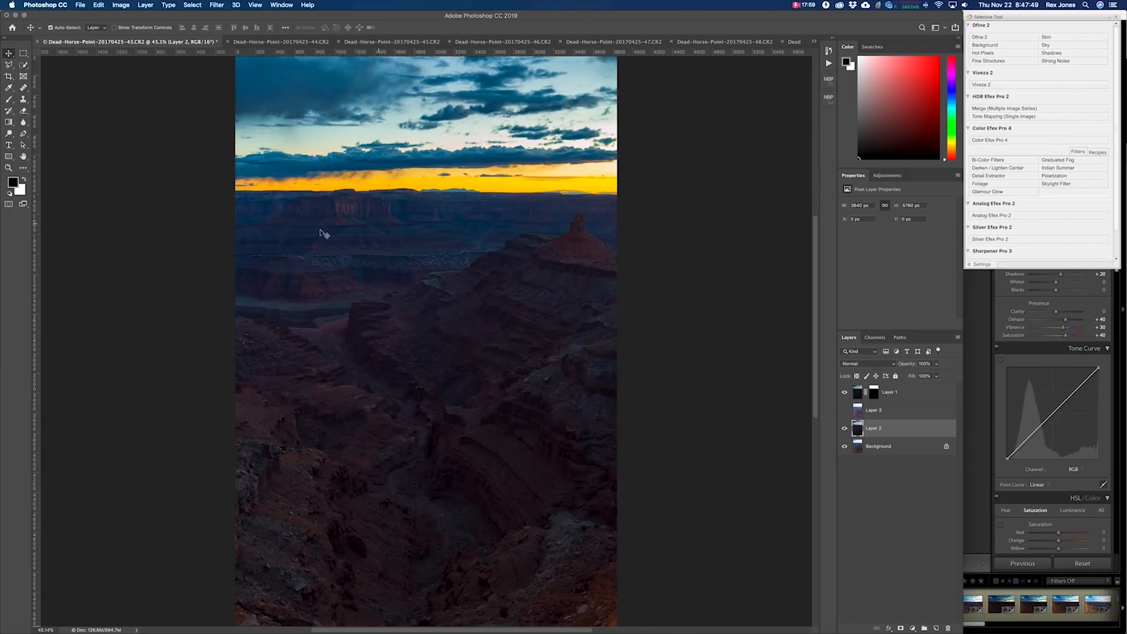
pyautogui.click(844, 428)
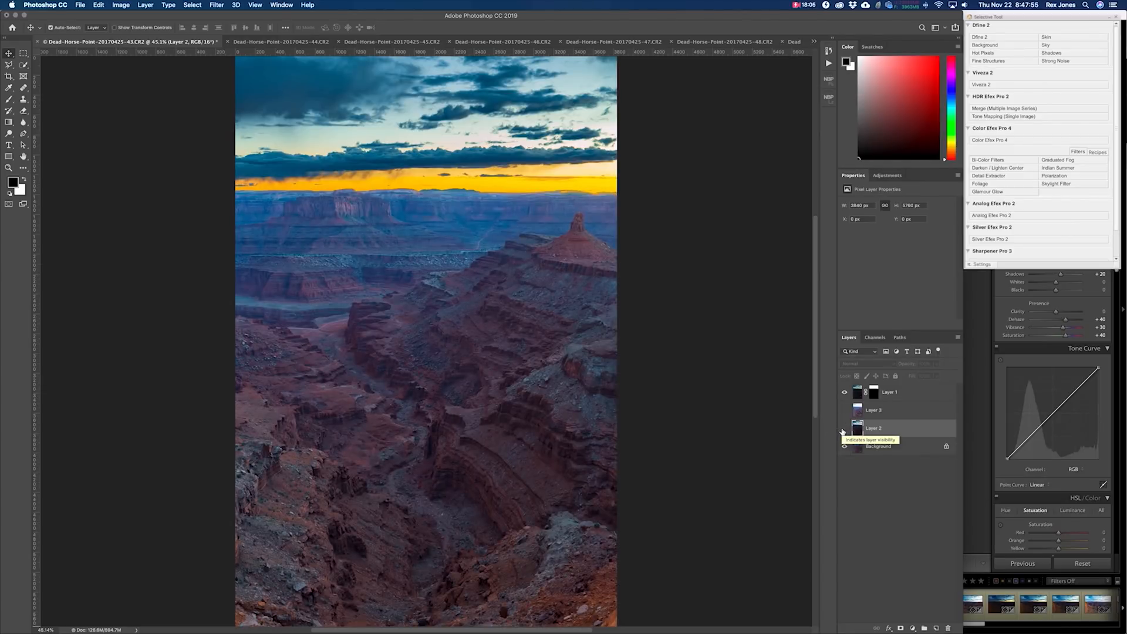
pyautogui.click(844, 429)
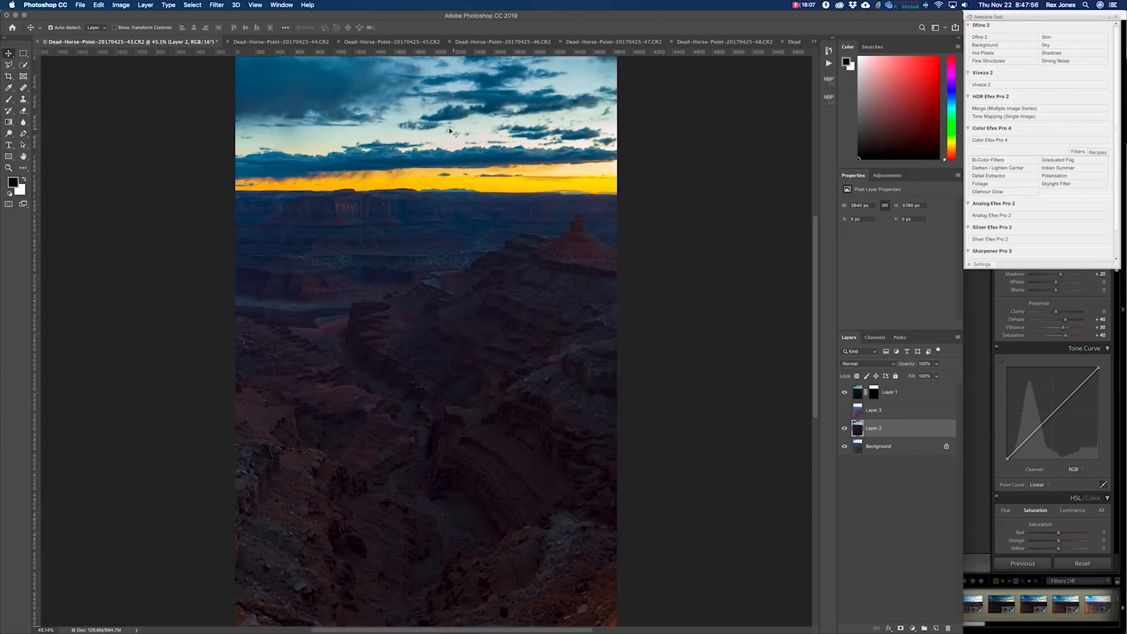
# Add a Reveal All mask to Layer 2 and draw a white-to-black gradient on it from the horizon down to the mid-canyon
pyautogui.click(145, 4)
pyautogui.moveTo(192, 146)
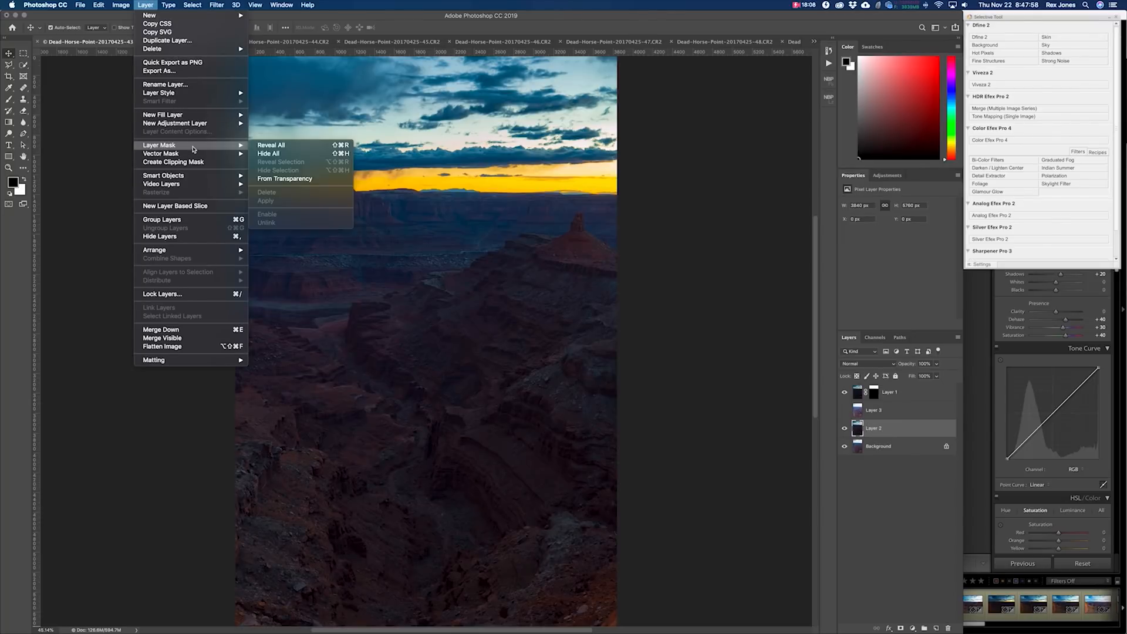
pyautogui.click(297, 151)
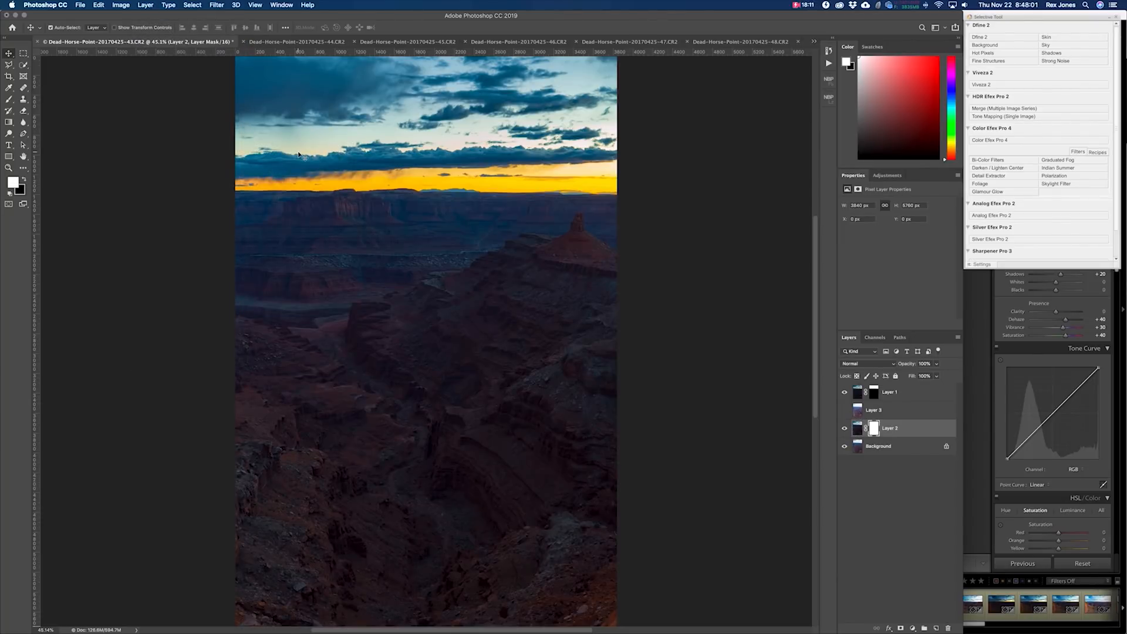
pyautogui.press('g')
pyautogui.click(876, 431)
pyautogui.scroll(1, 305, 174)
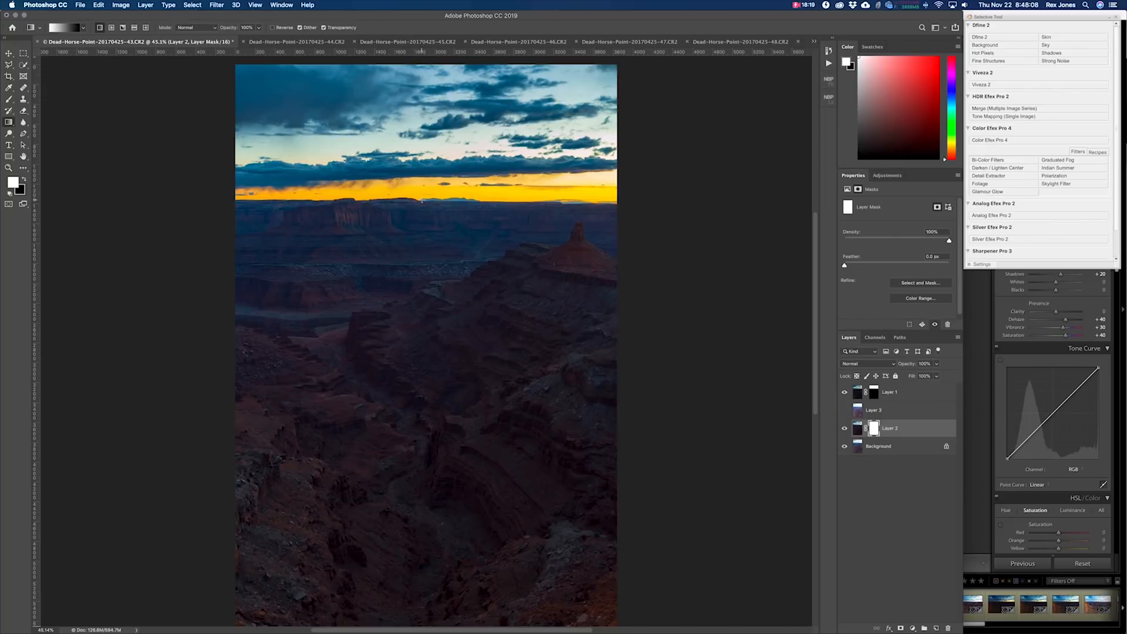
pyautogui.moveTo(422, 200); pyautogui.dragTo(415, 434)
pyautogui.moveTo(416, 434); pyautogui.dragTo(417, 433)
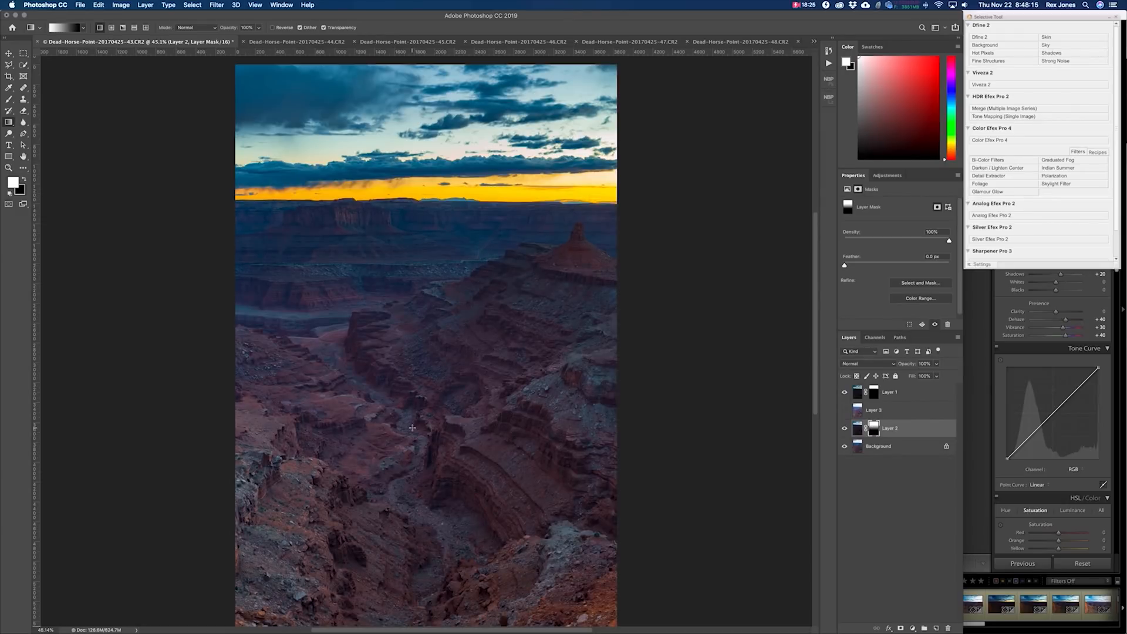
pyautogui.press('v')
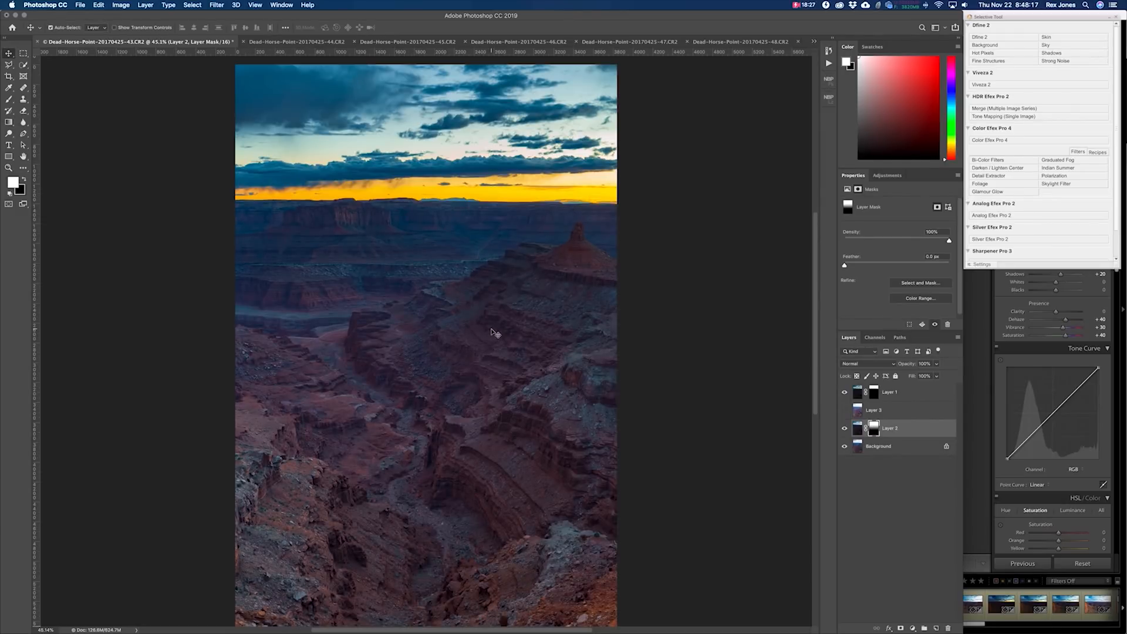
# With Layer 1 hidden, check Layer 2's effect and set its opacity to 70%, then show Layer 1 again
pyautogui.click(844, 392)
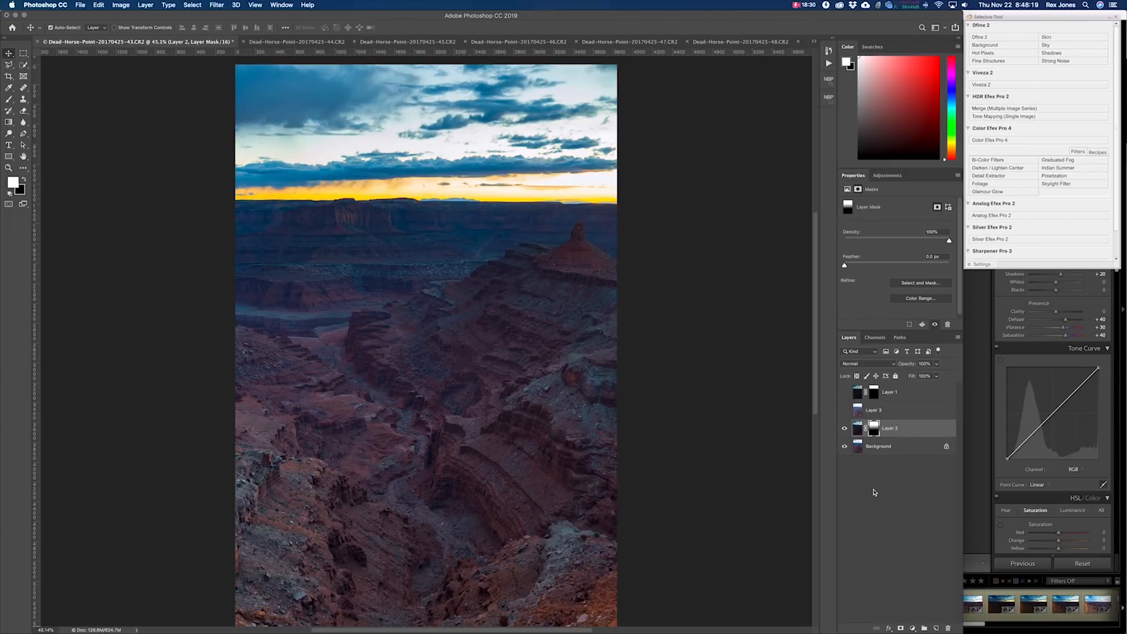
pyautogui.click(844, 428)
pyautogui.click(844, 427)
pyautogui.click(844, 429)
pyautogui.press('7')
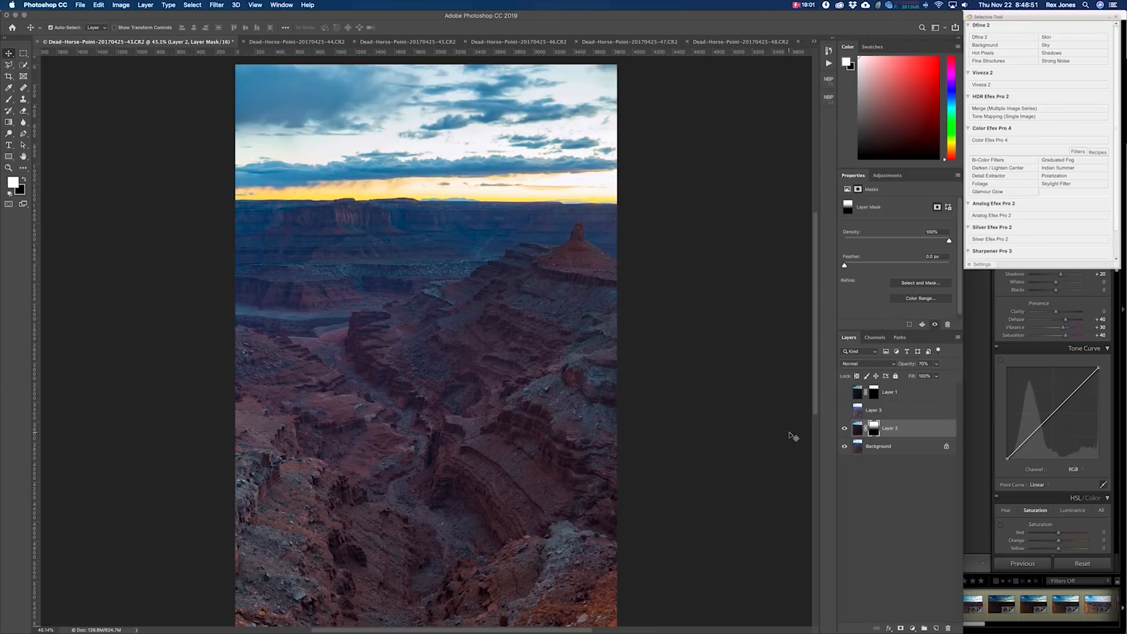
pyautogui.click(845, 392)
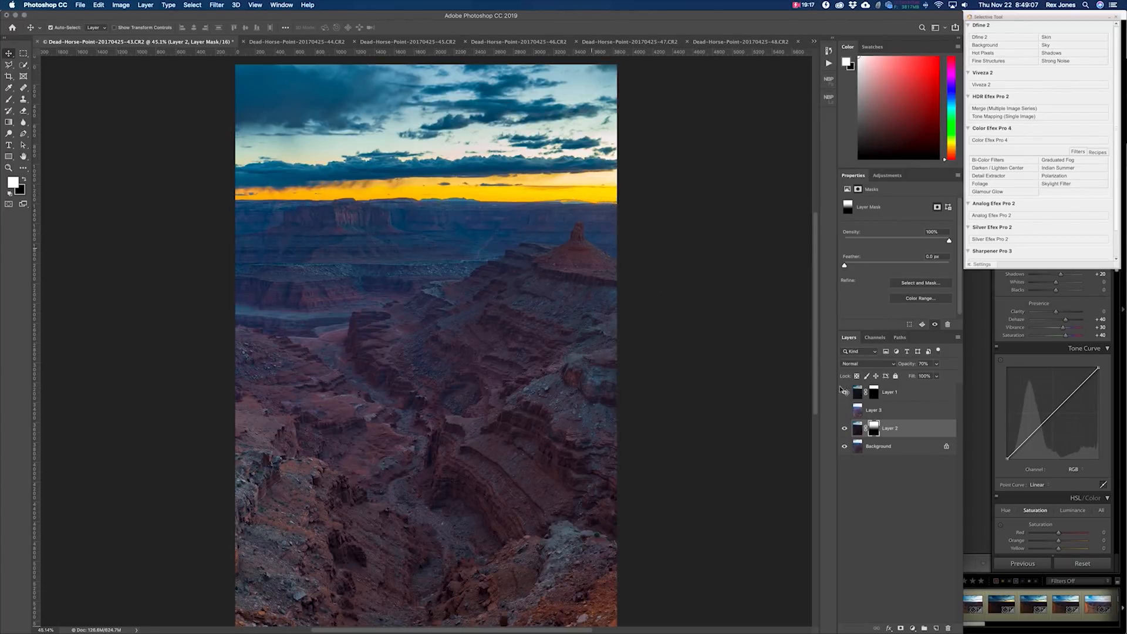
# Put Layer 1 into a group and add a white layer mask to the group
pyautogui.click(894, 397)
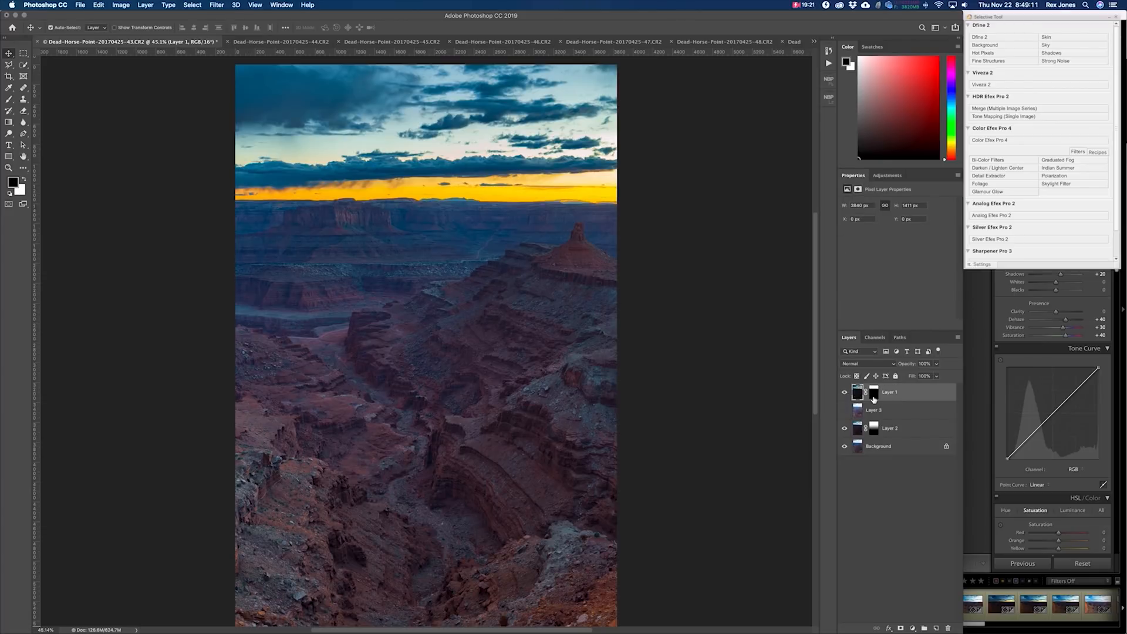
pyautogui.press('super+j')
pyautogui.press('super+g')
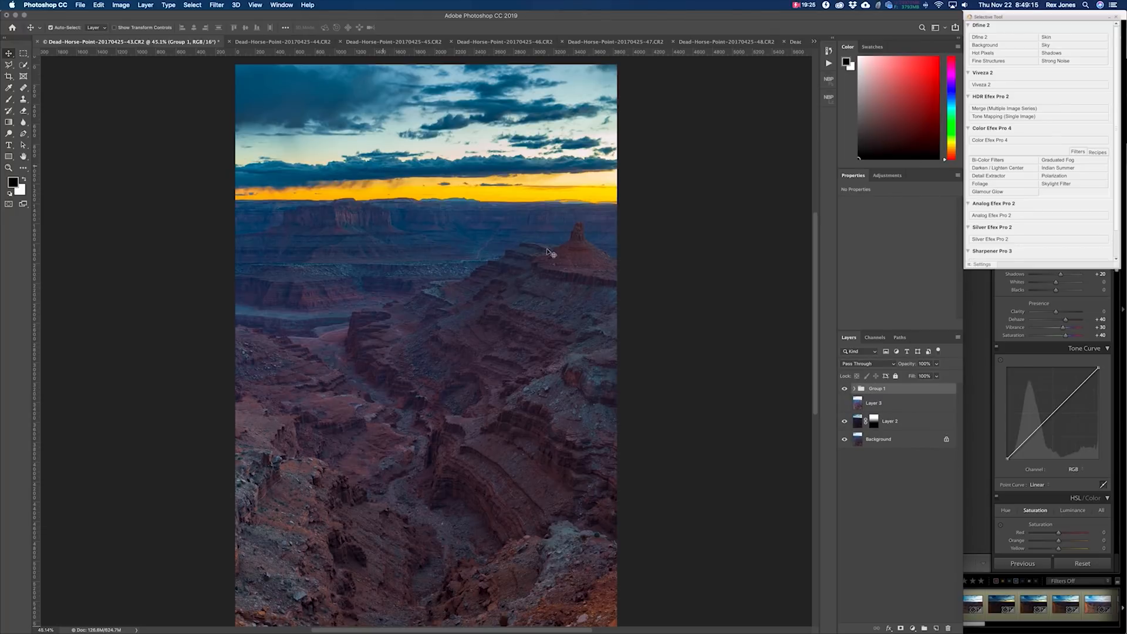
pyautogui.click(854, 388)
pyautogui.click(854, 388)
pyautogui.press('super+shift+m')
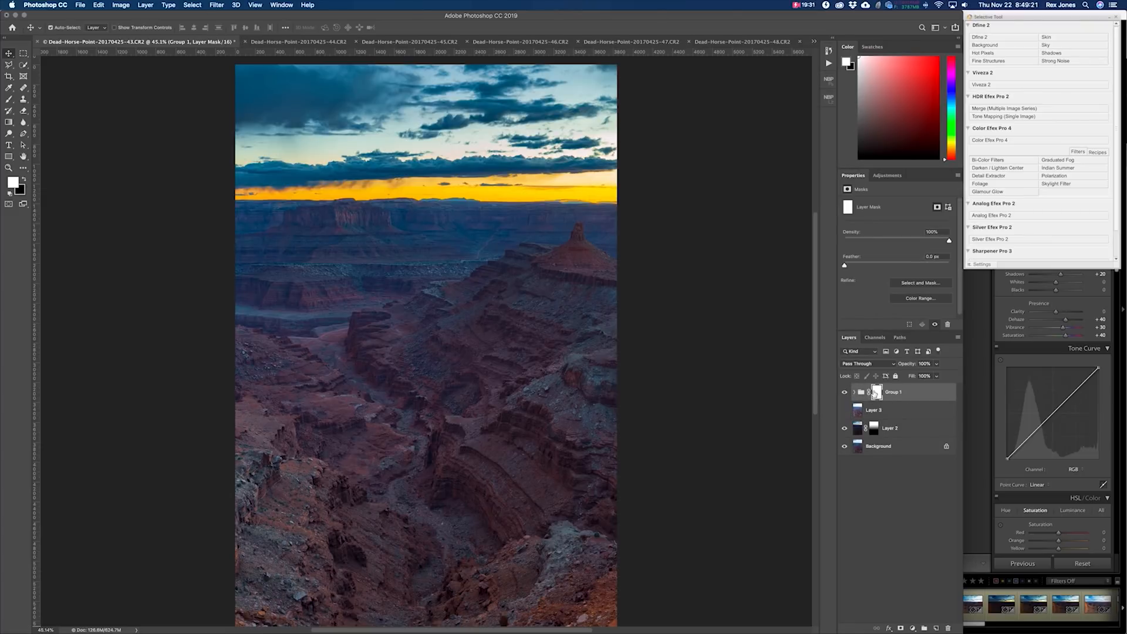
# Draw a long white-to-black gradient on the group mask from above the image down to near its bottom edge
pyautogui.press('g')
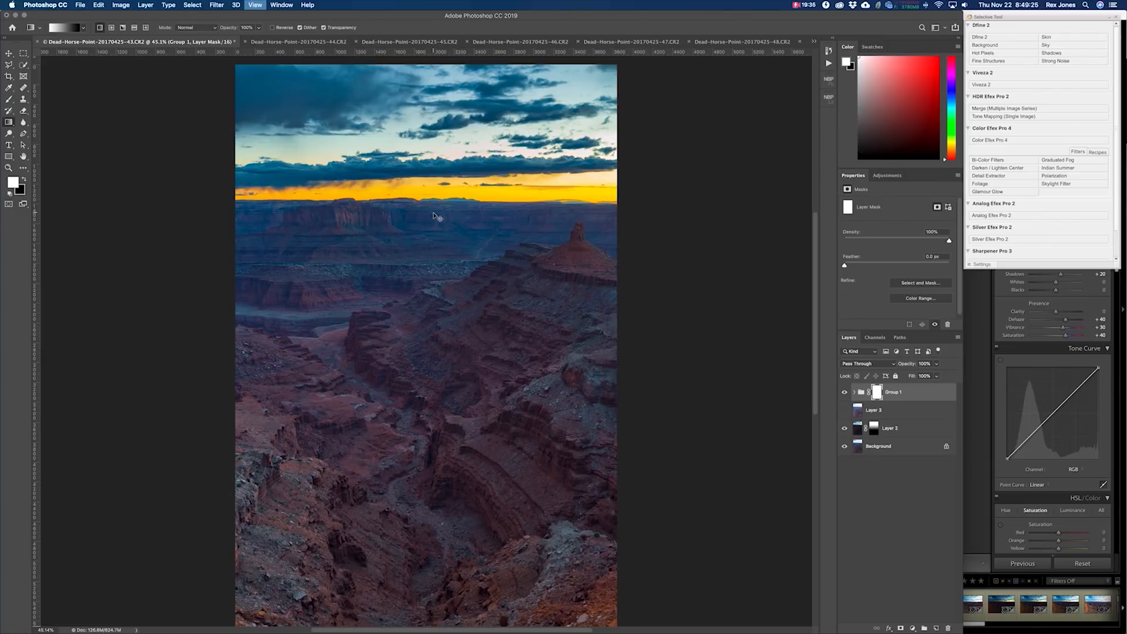
pyautogui.press('super+minus')
pyautogui.press('super+minus')
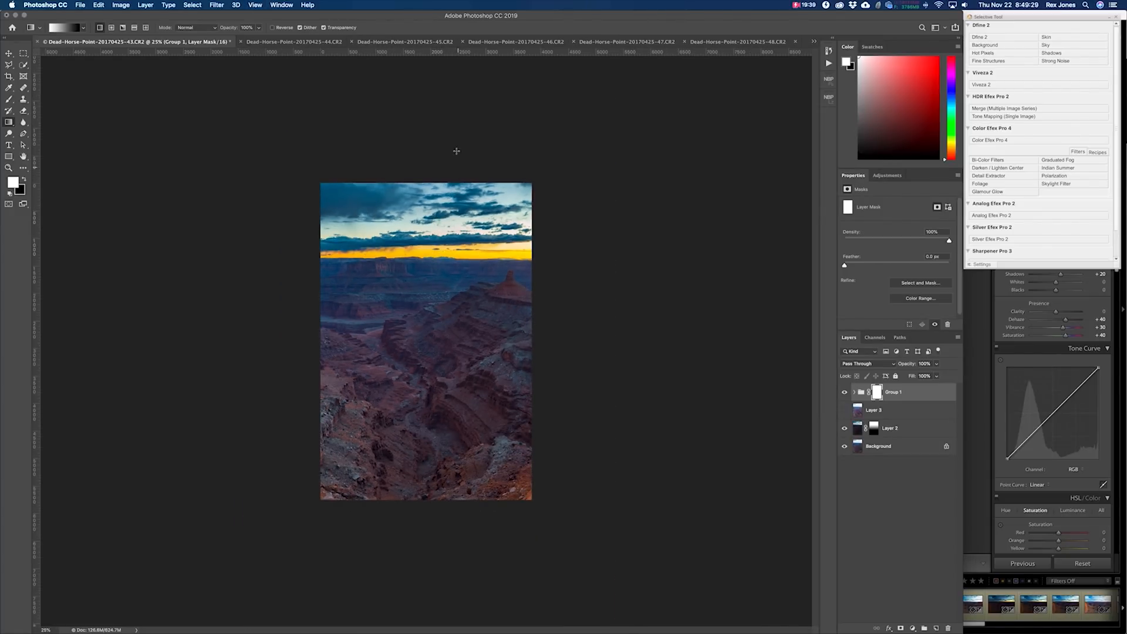
pyautogui.moveTo(459, 108); pyautogui.dragTo(486, 494)
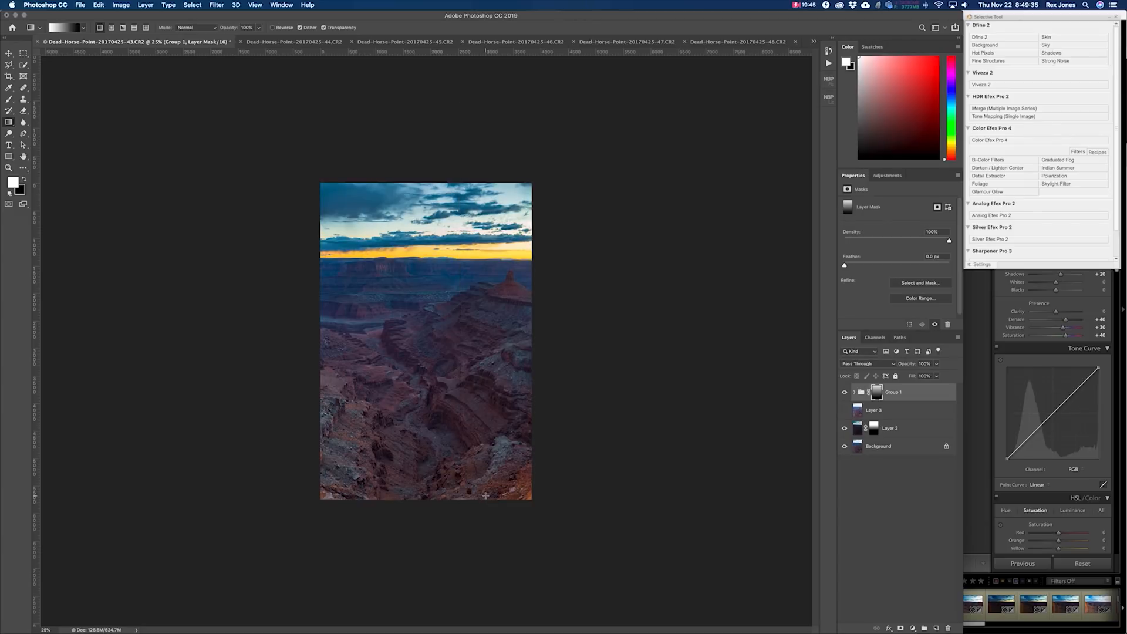
# Compare the image with Group 1's mask enabled and disabled, and view the mask on its own
pyautogui.keyDown('shift'); pyautogui.click(875, 393); pyautogui.keyUp('shift')
pyautogui.keyDown('shift'); pyautogui.click(875, 393); pyautogui.keyUp('shift')
pyautogui.keyDown('shift'); pyautogui.click(875, 392); pyautogui.keyUp('shift')
pyautogui.keyDown('shift'); pyautogui.click(875, 393); pyautogui.keyUp('shift')
pyautogui.keyDown('alt'); pyautogui.click(875, 393); pyautogui.keyUp('alt')
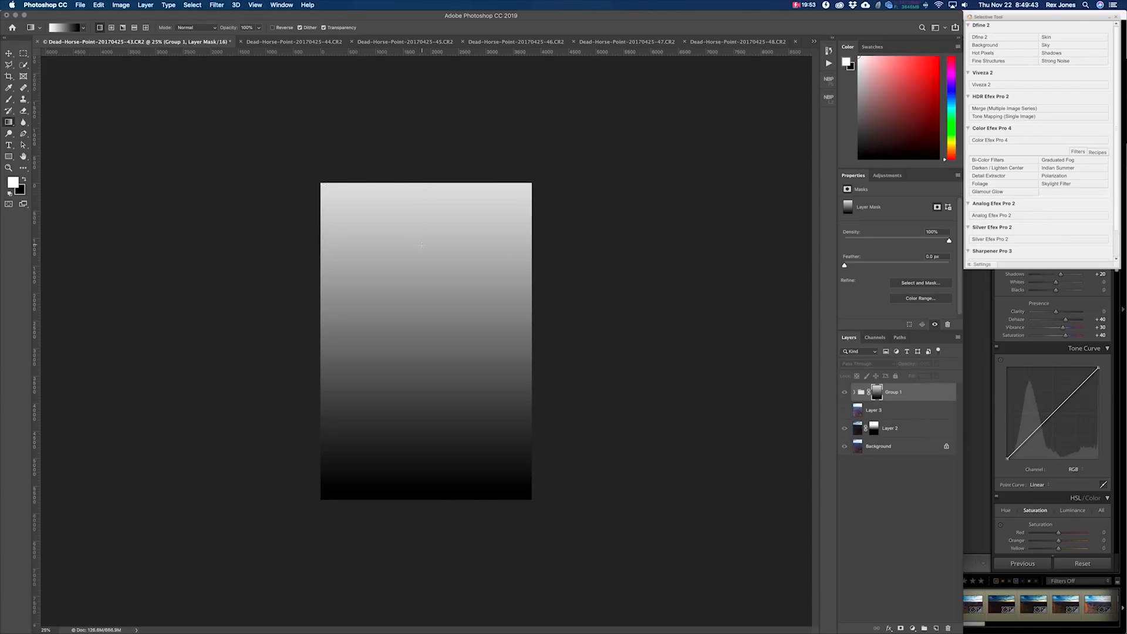
pyautogui.click(880, 511)
pyautogui.press('z')
pyautogui.moveTo(433, 272); pyautogui.dragTo(438, 335)
pyautogui.press('v')
pyautogui.keyDown('shift'); pyautogui.click(877, 392); pyautogui.keyUp('shift')
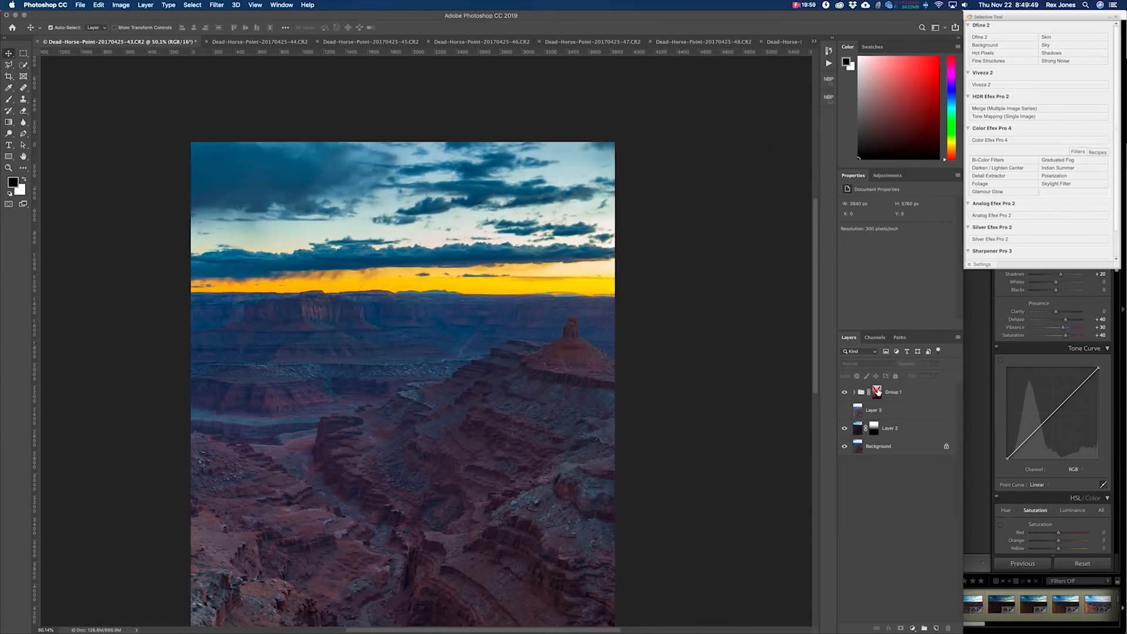
# Isolate Group 1 by hiding Layer 2 and the Background, expand the group and re-enable its mask
pyautogui.moveTo(845, 428); pyautogui.dragTo(845, 450)
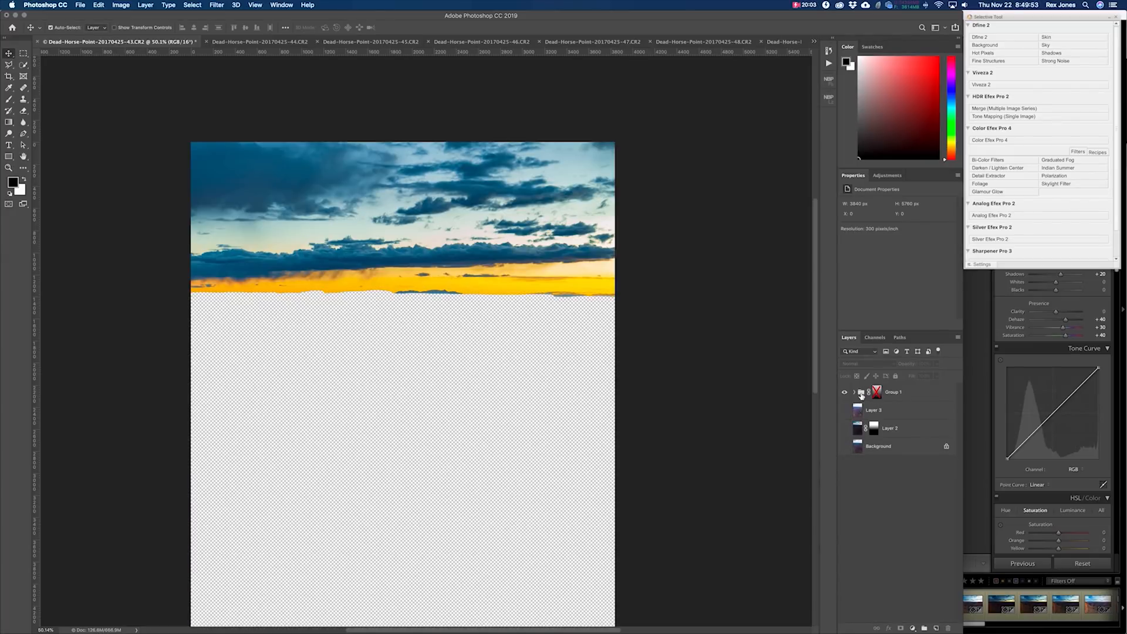
pyautogui.click(854, 392)
pyautogui.keyDown('shift'); pyautogui.click(877, 392); pyautogui.keyUp('shift')
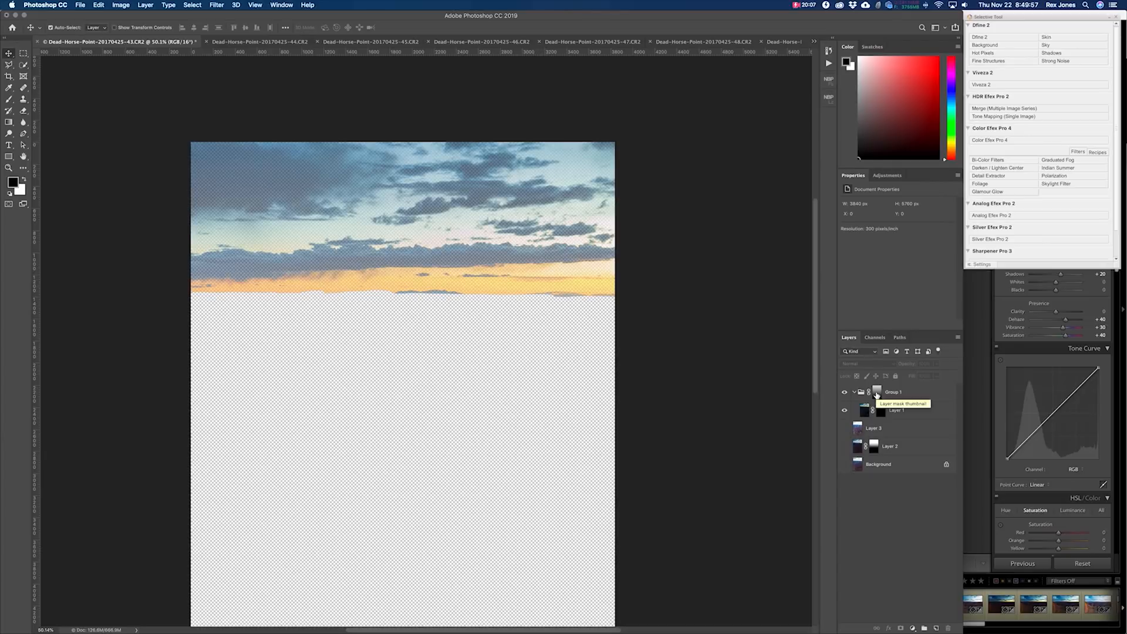
# Redraw the white-to-black gradient on the group mask from the middle of the sky to just below the canvas
pyautogui.click(877, 392)
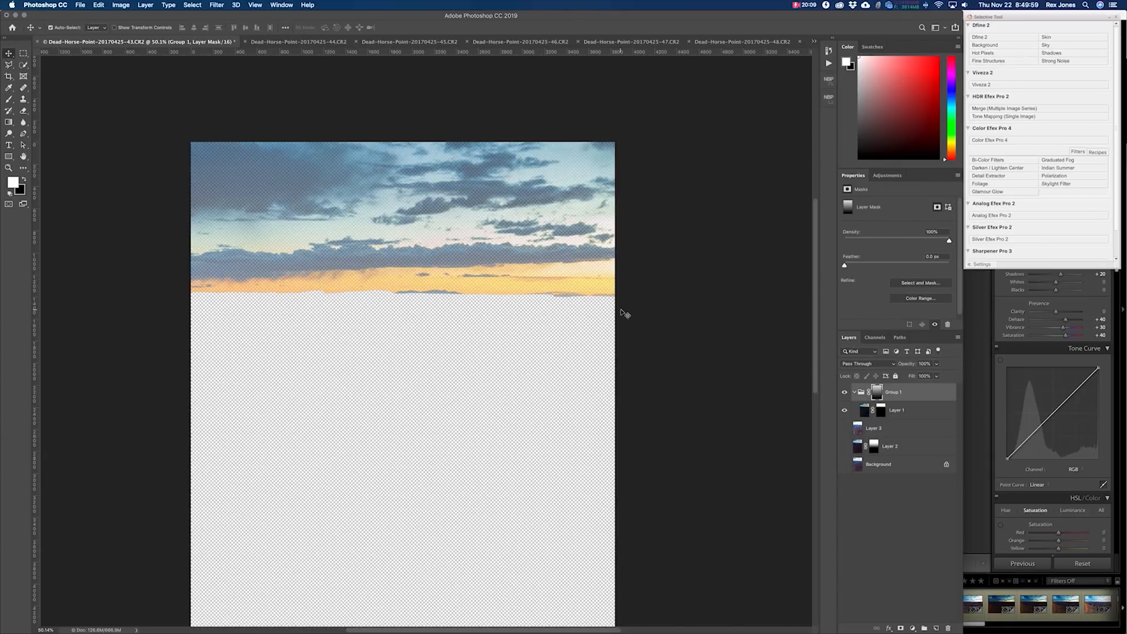
pyautogui.press('super+minus')
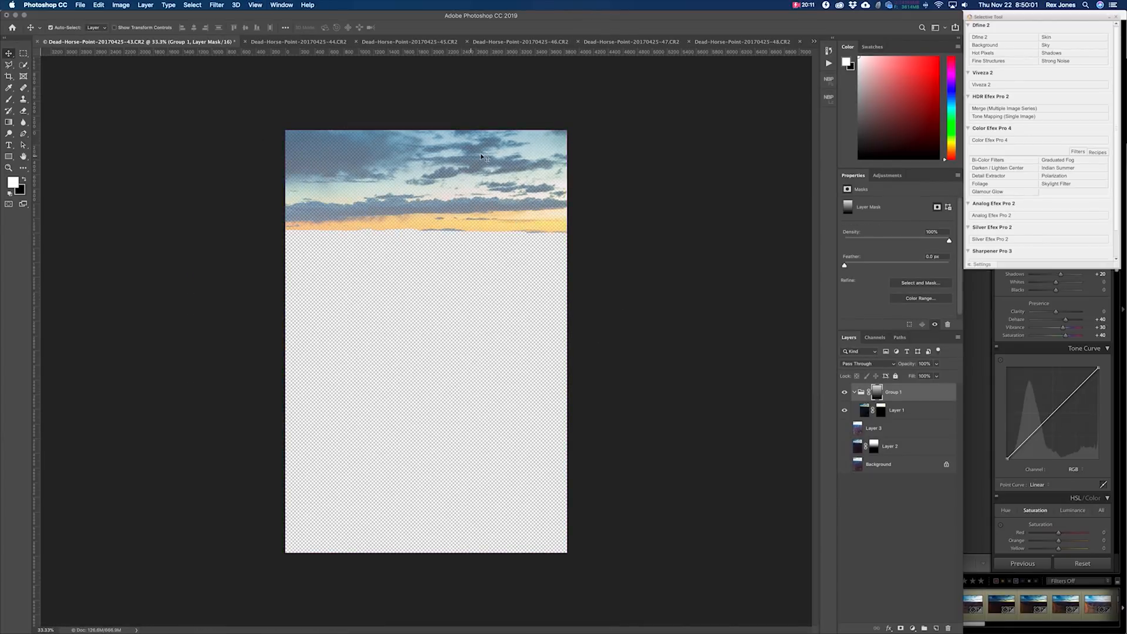
pyautogui.press('g')
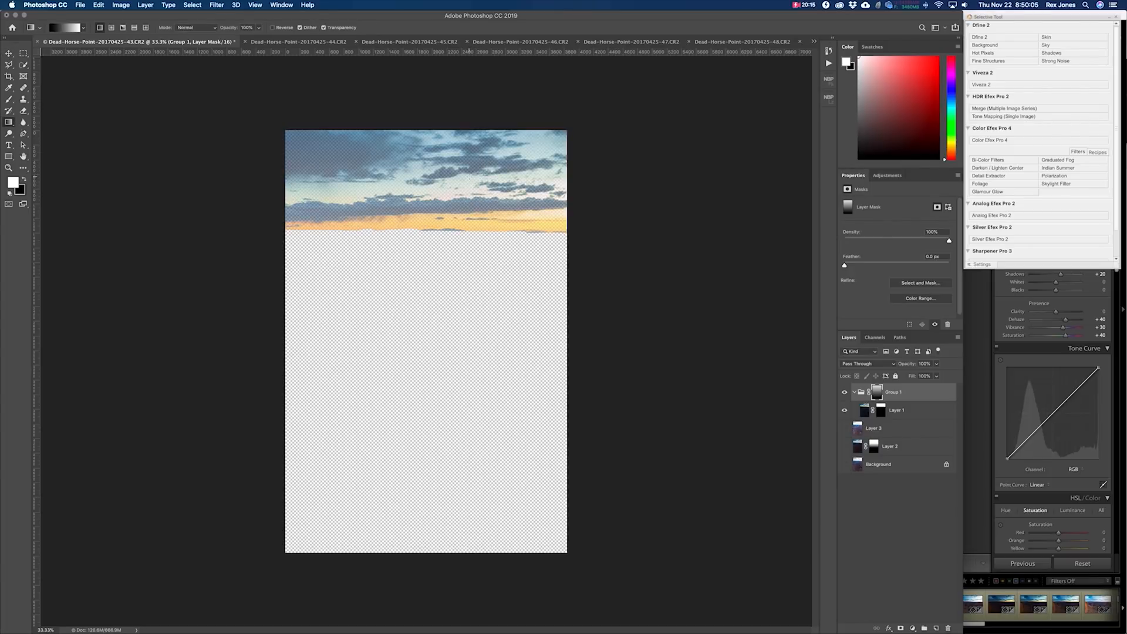
pyautogui.moveTo(469, 176); pyautogui.dragTo(502, 556)
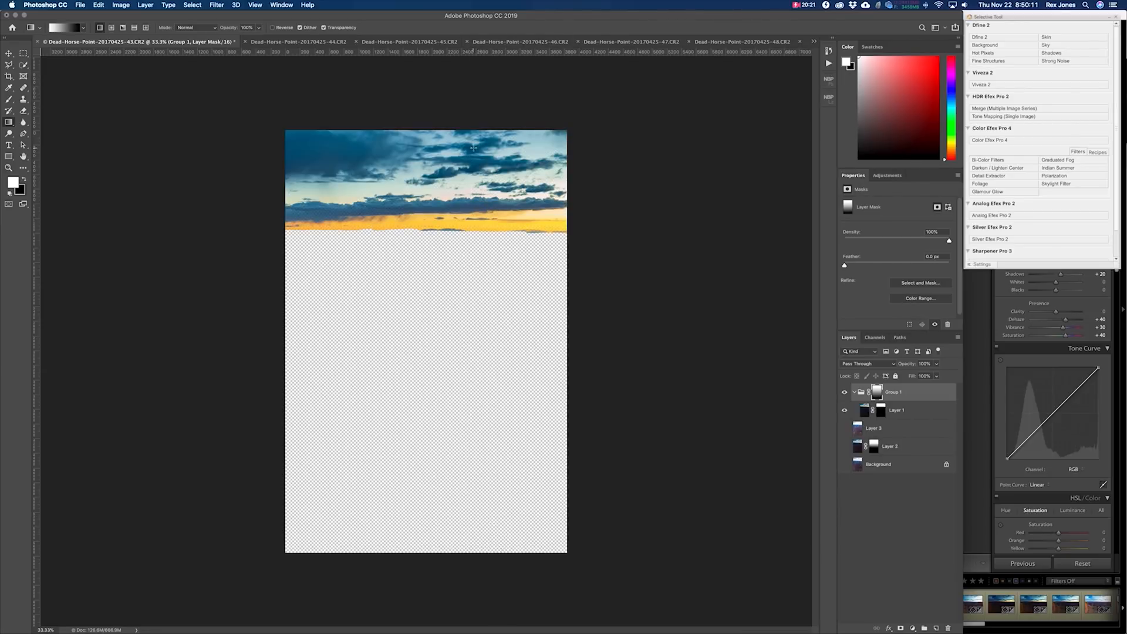
# Deselect Group 1 and turn the Background and Layer 2 back on beneath the isolated sky
pyautogui.press('super+1')
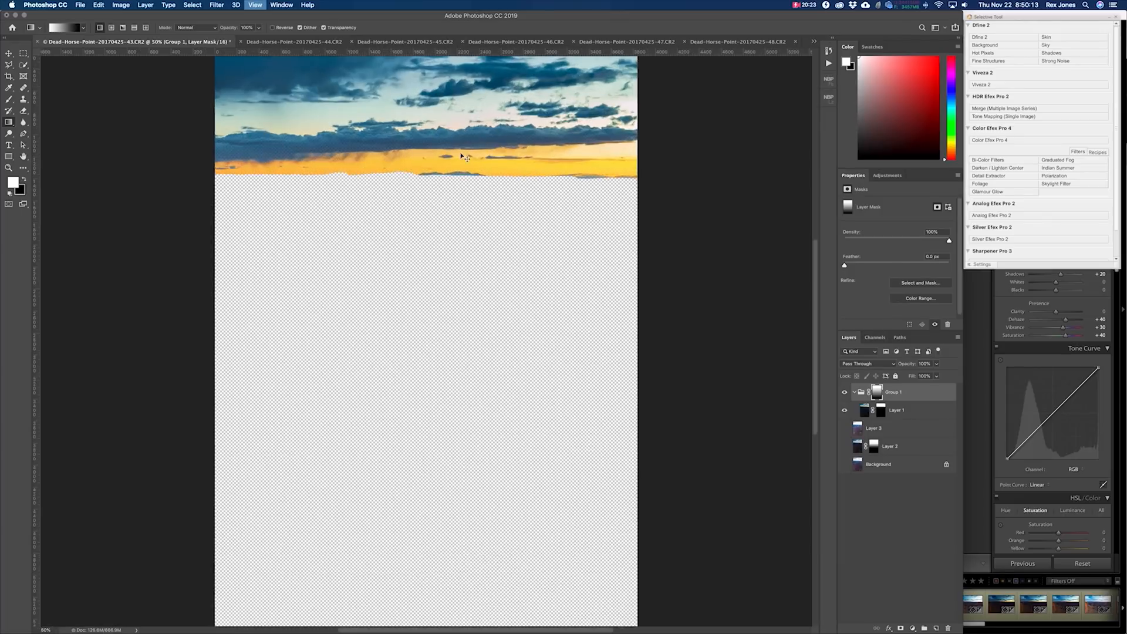
pyautogui.scroll(-3, 517, 277)
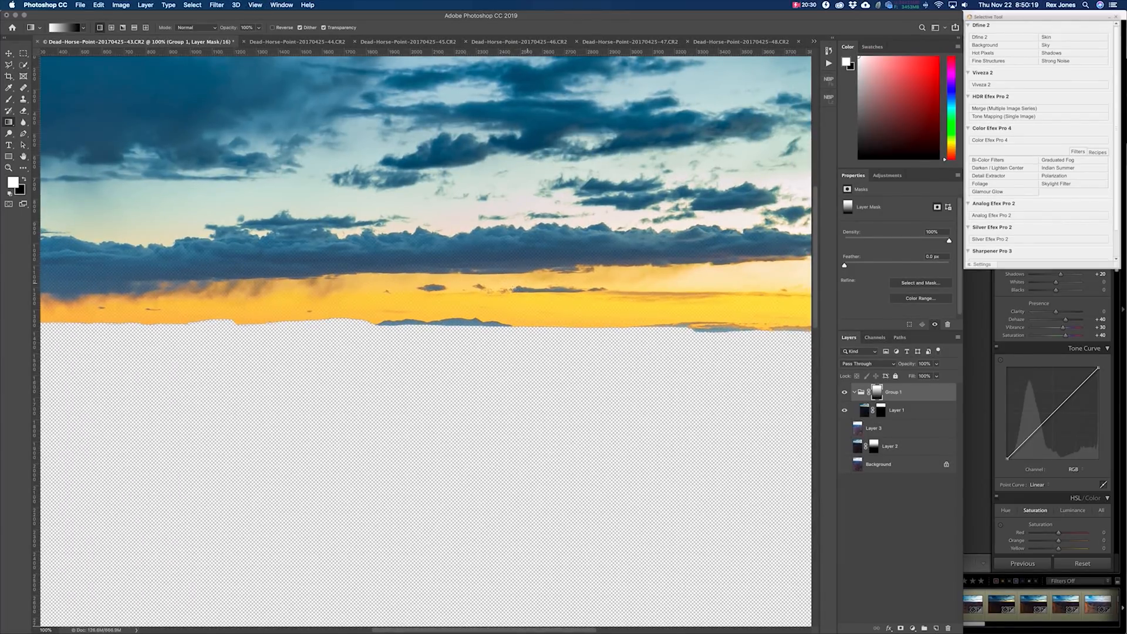
pyautogui.click(878, 521)
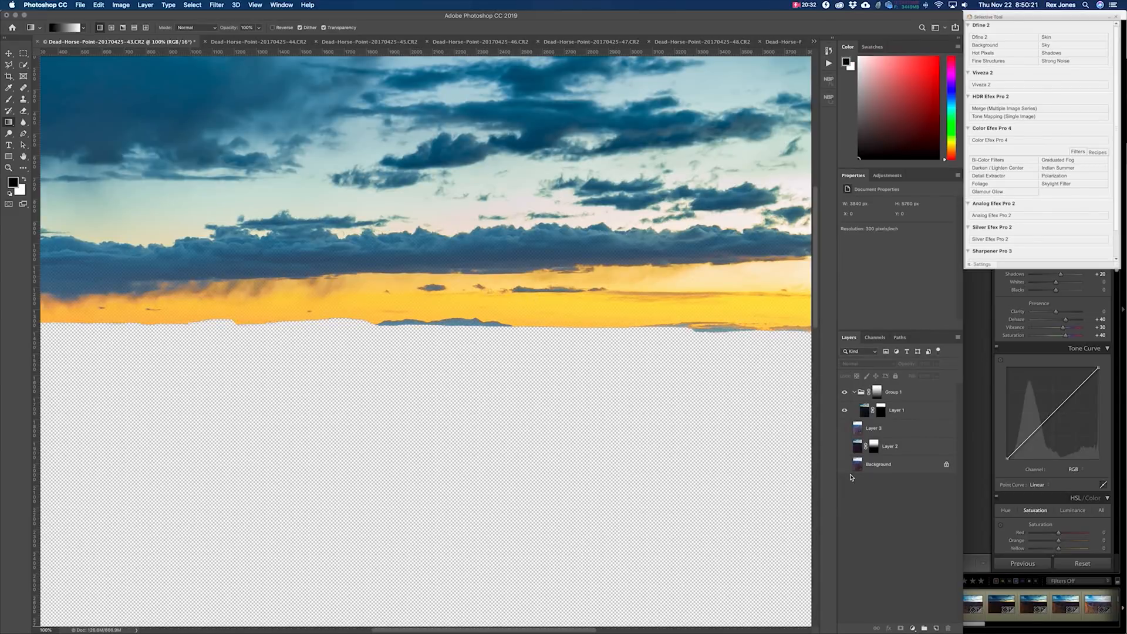
pyautogui.click(844, 463)
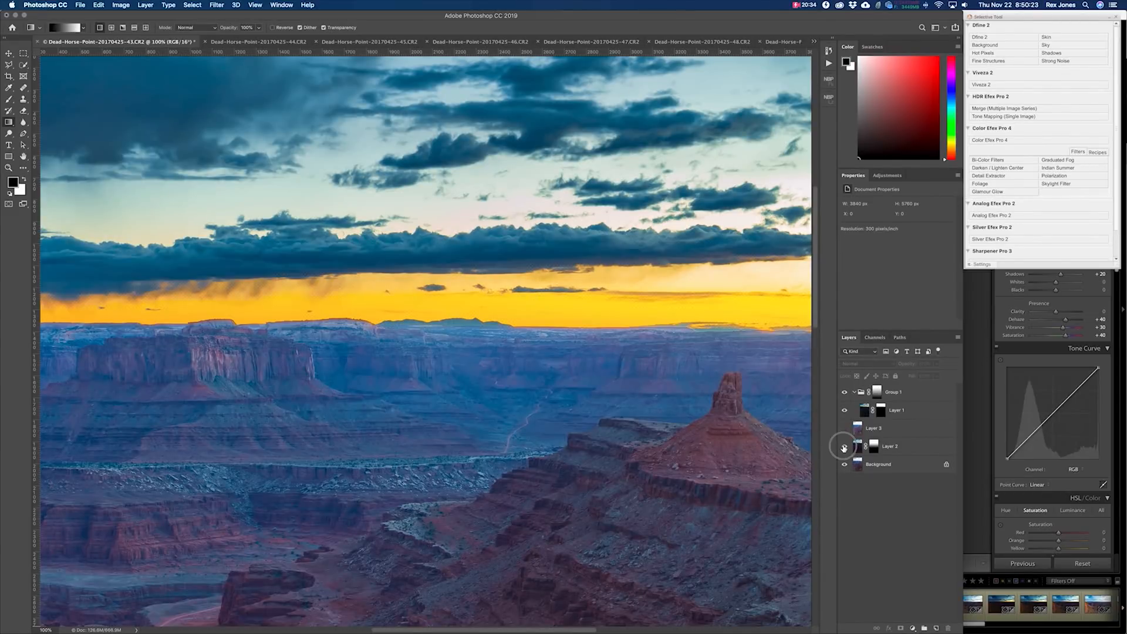
pyautogui.click(844, 447)
# Compare the horizon area with Group 1 hidden and shown
pyautogui.click(844, 393)
pyautogui.click(844, 394)
pyautogui.click(844, 392)
pyautogui.click(844, 393)
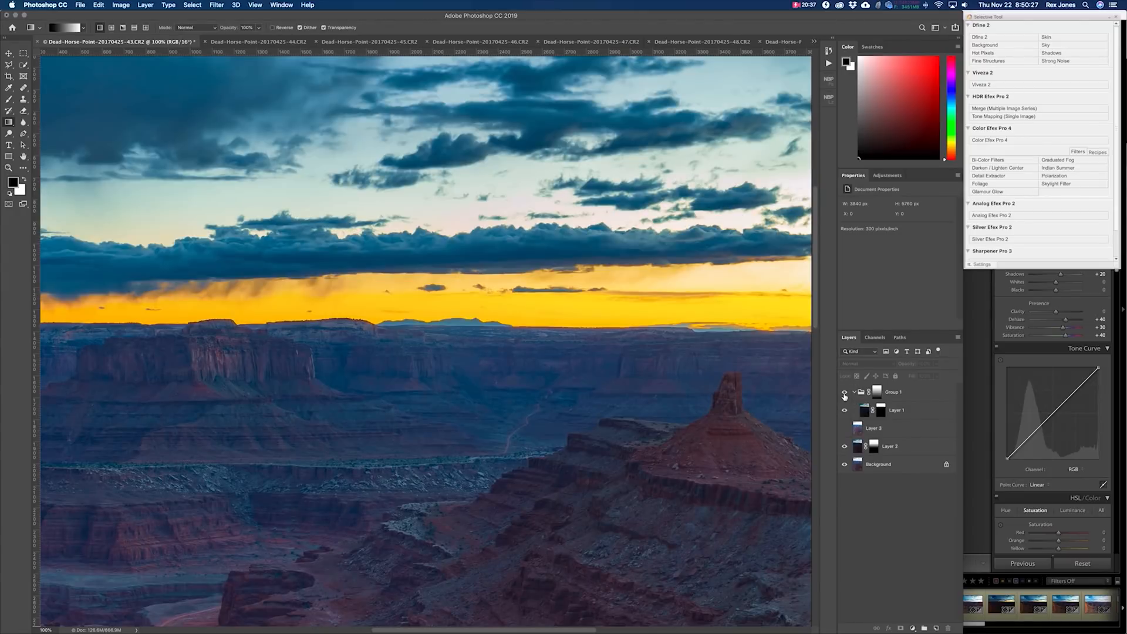
pyautogui.press('v')
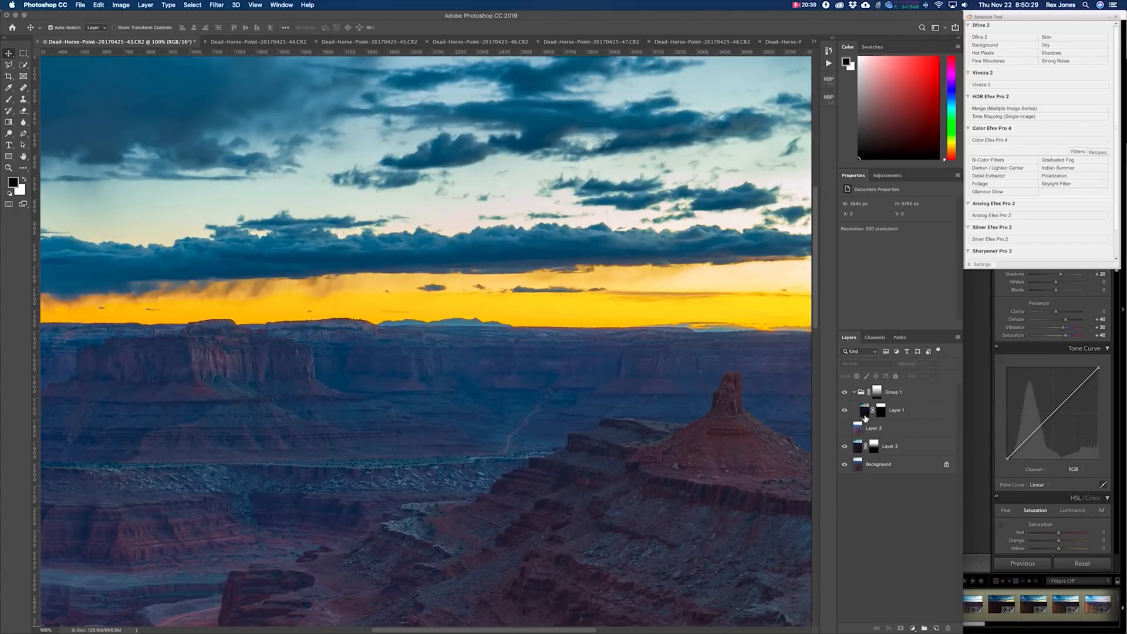
# Collapse Group 1, compare the whole image with and without it, and inspect the horizon blend up close
pyautogui.click(854, 392)
pyautogui.press('super+minus')
pyautogui.press('super+minus')
pyautogui.press('super+minus')
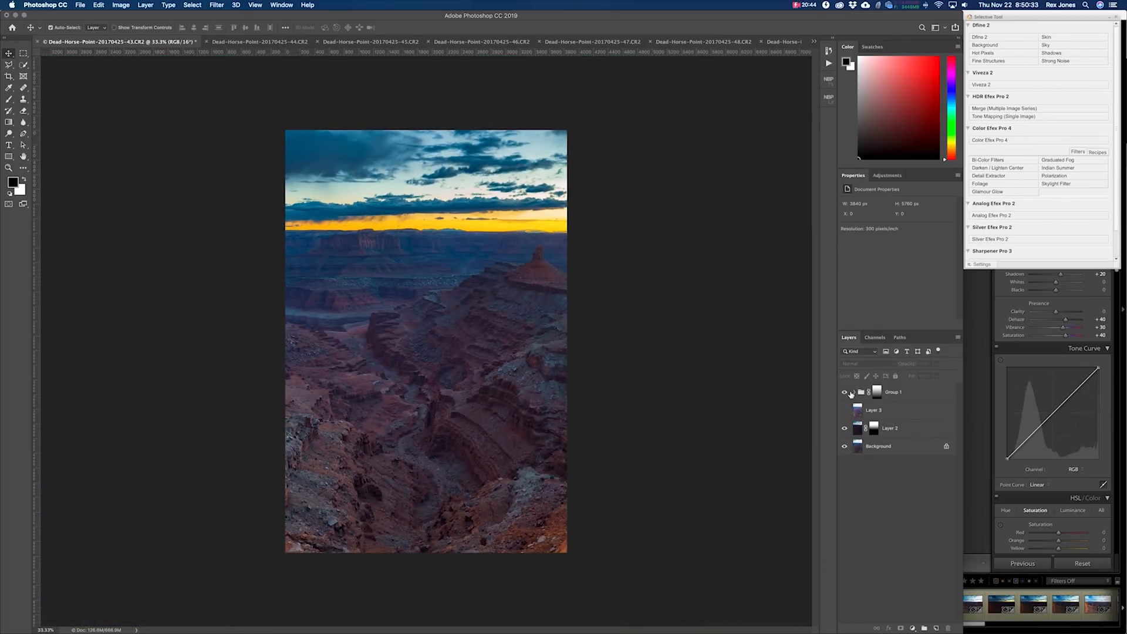
pyautogui.click(845, 392)
pyautogui.click(845, 392)
pyautogui.press('z')
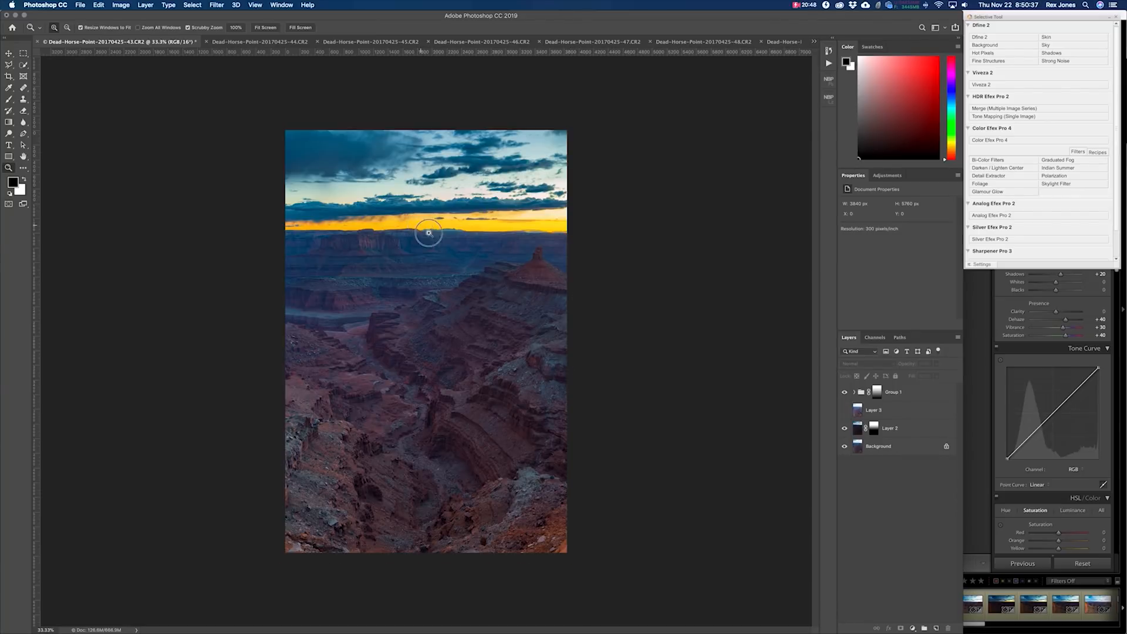
pyautogui.moveTo(428, 232); pyautogui.dragTo(459, 265)
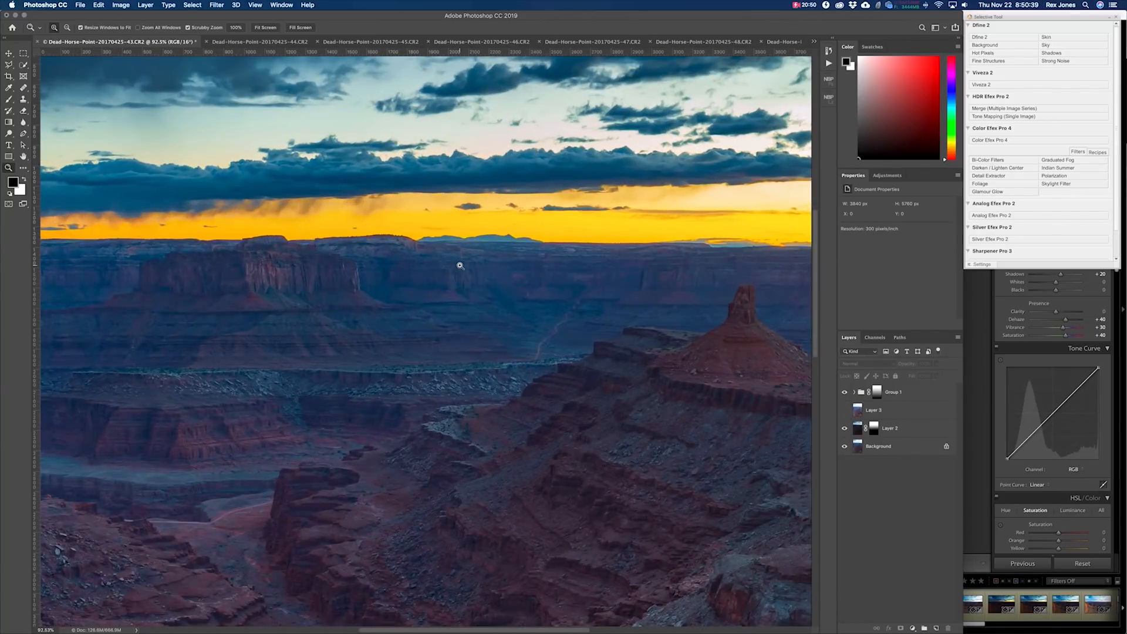
pyautogui.press('super+minus')
pyautogui.press('super+minus')
pyautogui.press('super+minus')
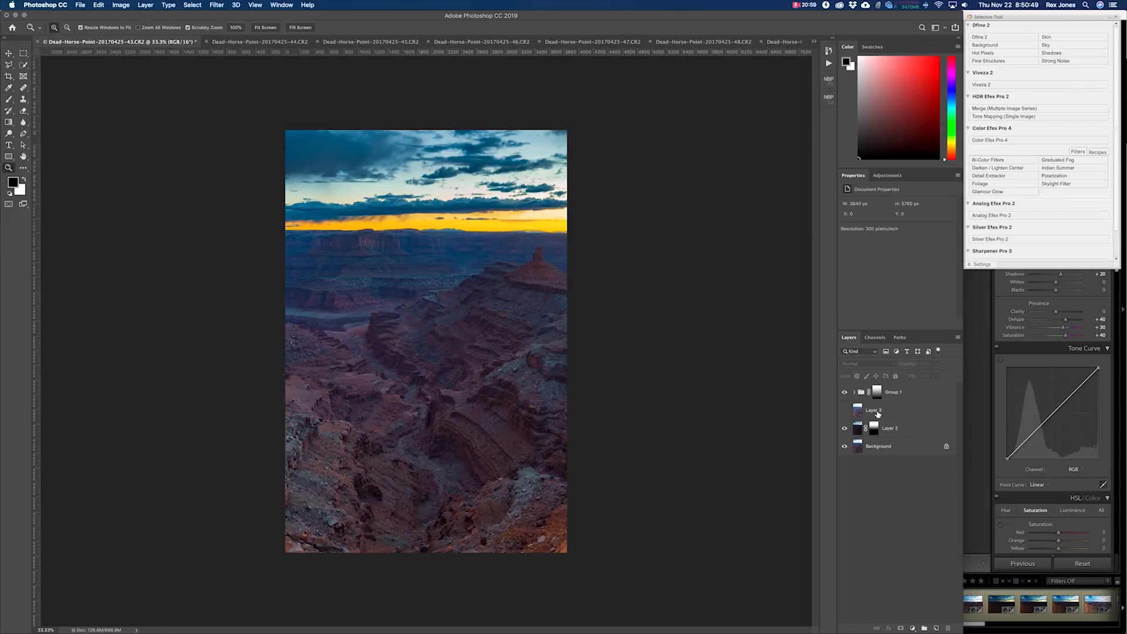
# Expand Group 1 and add a Hue/Saturation adjustment layer directly above Layer 1 inside it
pyautogui.click(854, 392)
pyautogui.click(900, 409)
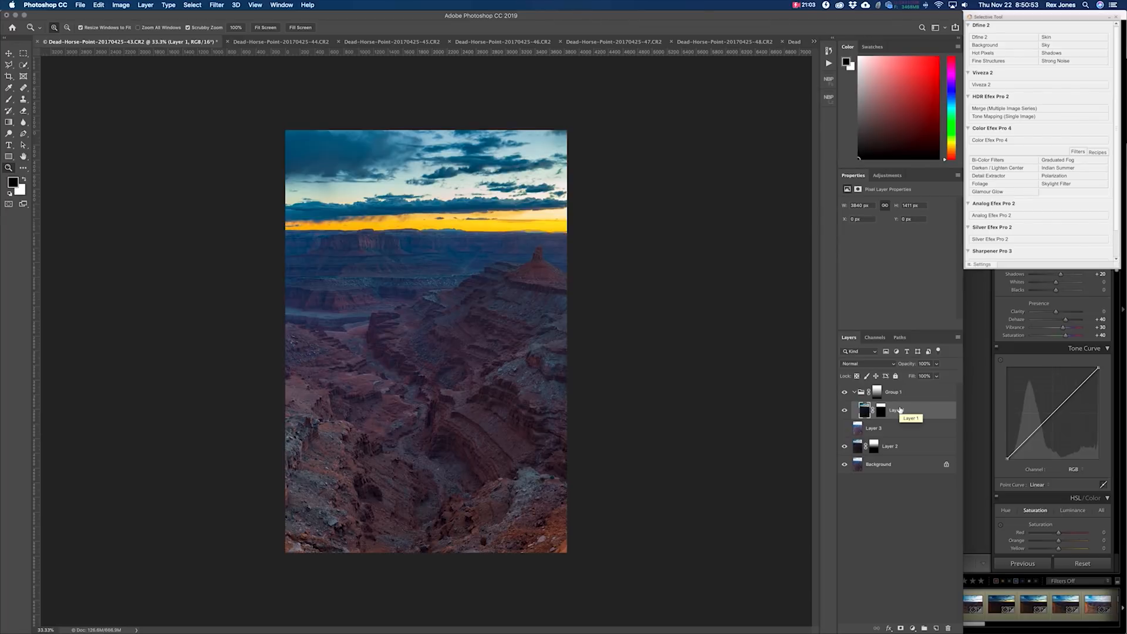
pyautogui.click(145, 5)
pyautogui.moveTo(175, 123)
pyautogui.click(292, 170)
pyautogui.click(643, 294)
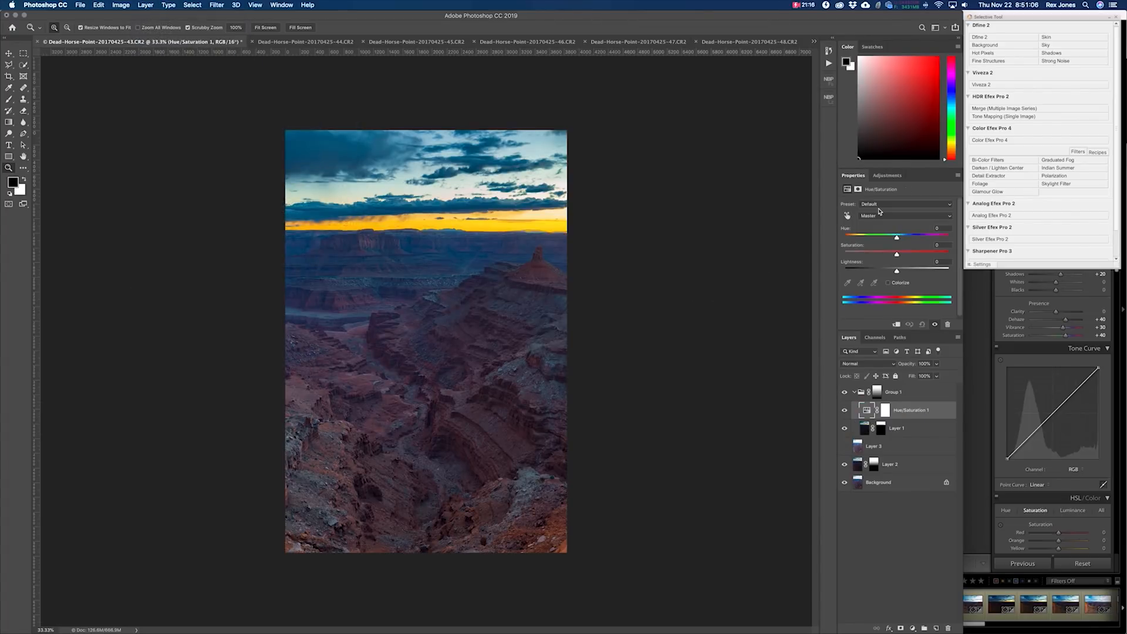
# Target the Yellows in the Hue/Saturation adjustment, lower their saturation to -100 and compare the sky with the adjustment off and on
pyautogui.click(875, 214)
pyautogui.click(879, 231)
pyautogui.moveTo(896, 254); pyautogui.dragTo(812, 254)
pyautogui.click(845, 410)
pyautogui.click(844, 409)
# Widen the Yellows color range toward the reds and reset its saturation to 0
pyautogui.moveTo(477, 225); pyautogui.dragTo(520, 289)
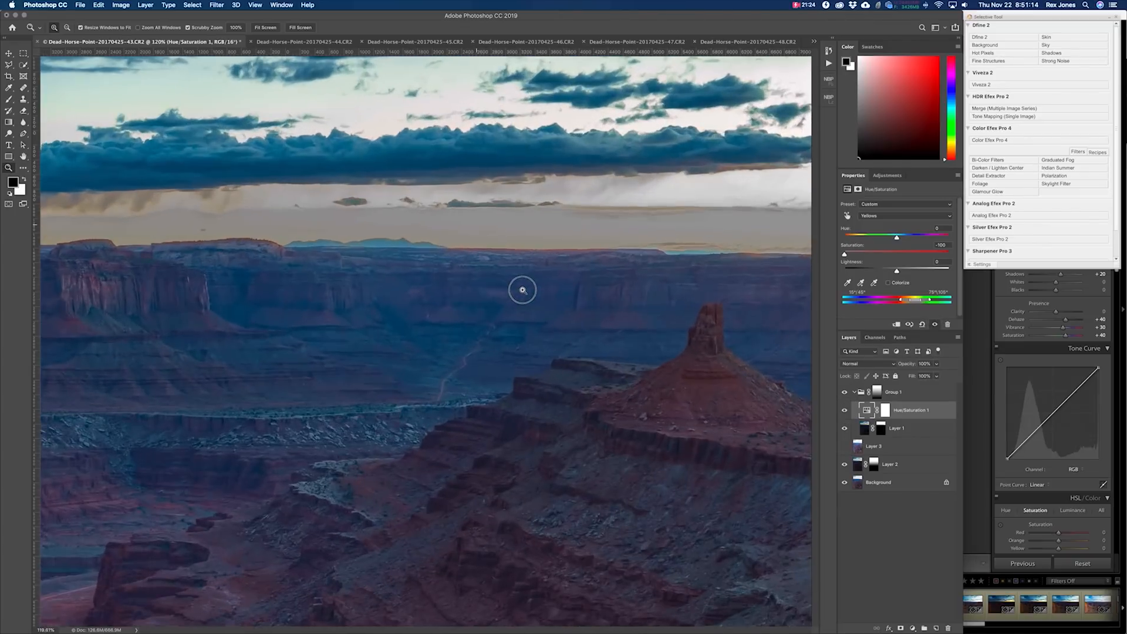
pyautogui.scroll(2, 535, 244)
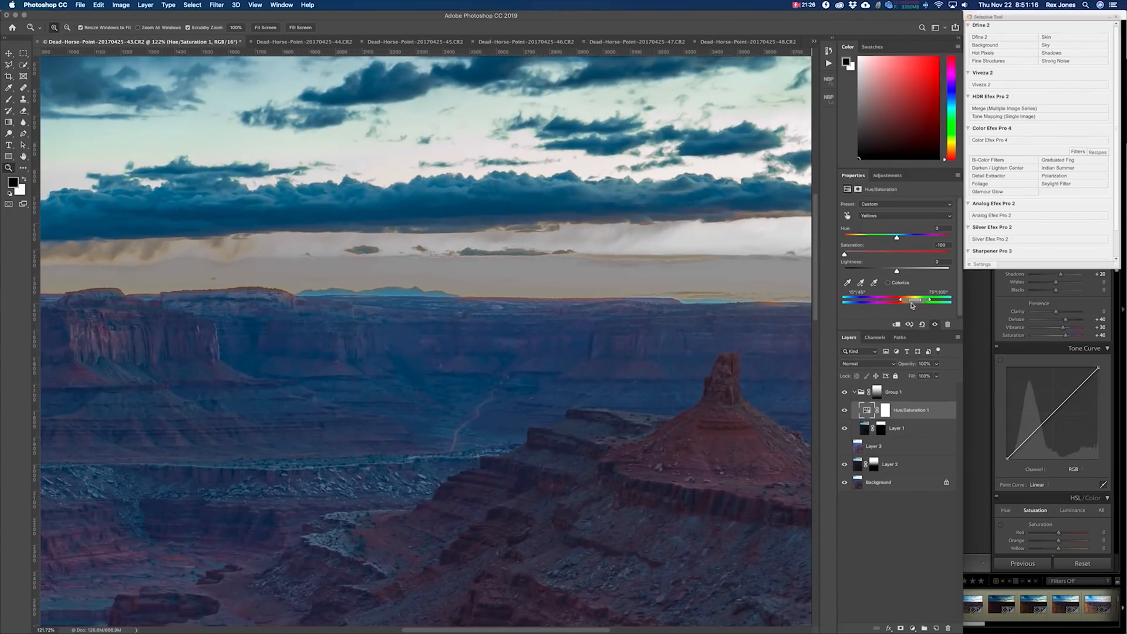
pyautogui.moveTo(906, 302); pyautogui.dragTo(895, 303)
pyautogui.click(940, 245)
pyautogui.write('0')
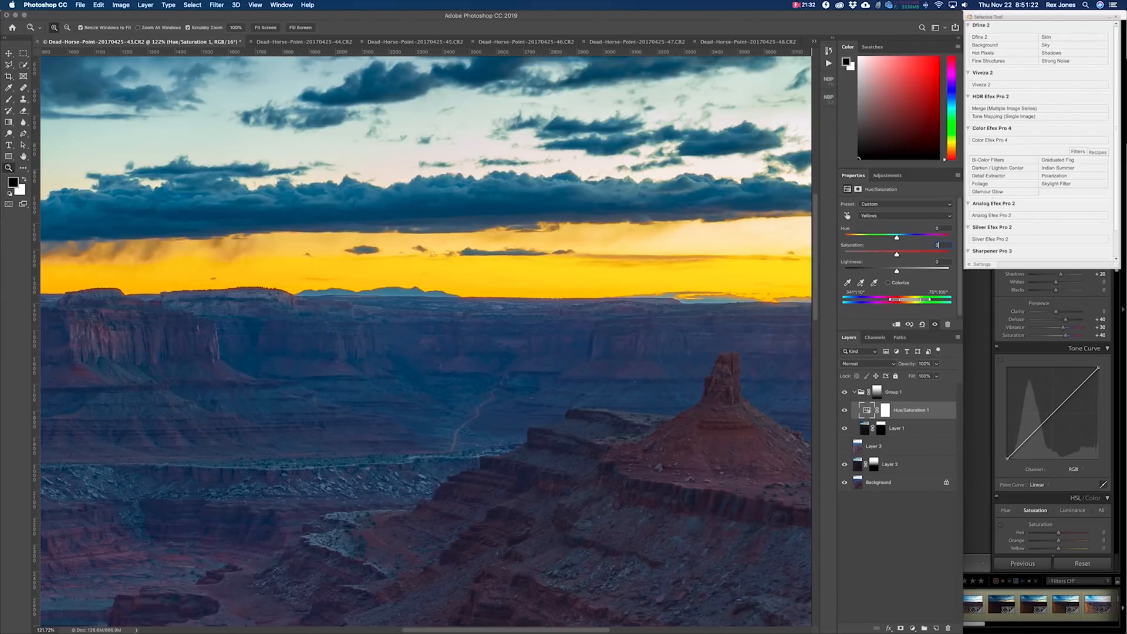
# Set the Yellows saturation to -20 and lightness to +20 to soften the glow at the horizon
pyautogui.press('super+0')
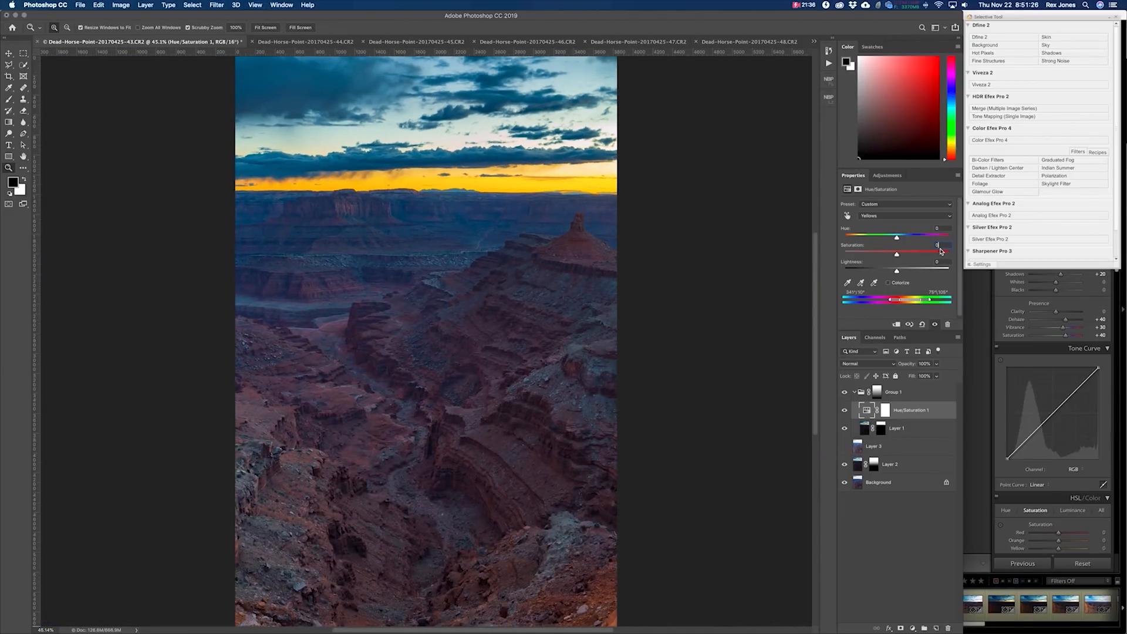
pyautogui.hotkey('shift', 'Down')
pyautogui.hotkey('shift', 'Down')
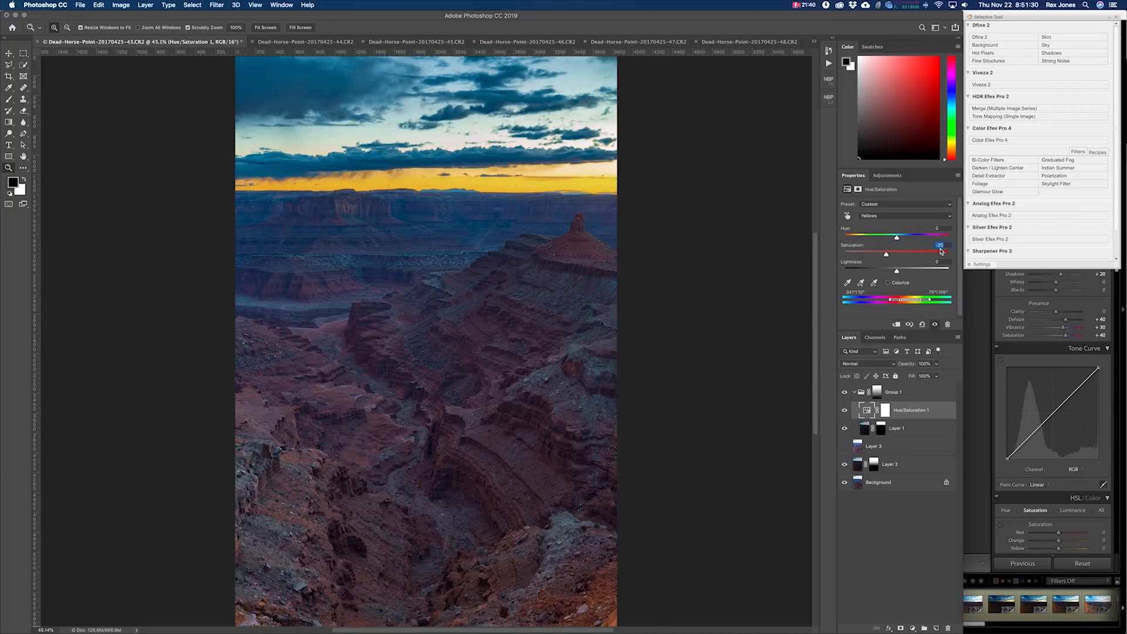
pyautogui.hotkey('shift', 'Up')
pyautogui.press('super+minus')
pyautogui.press('super+minus')
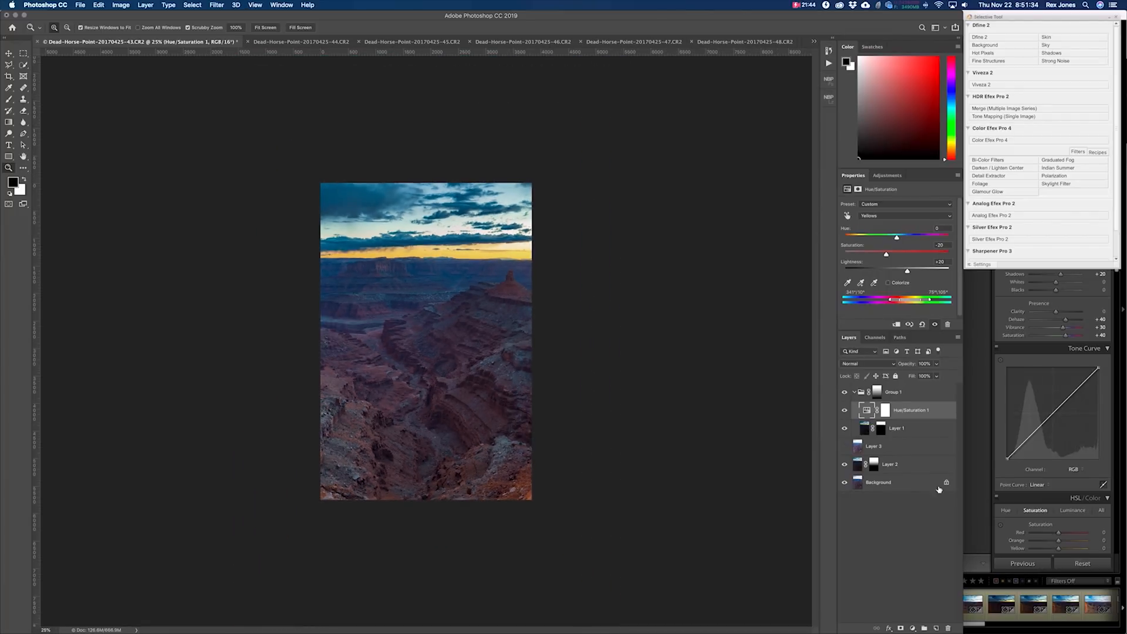
# Compare the image with the Hue/Saturation adjustment layer hidden and shown
pyautogui.click(911, 513)
pyautogui.click(844, 411)
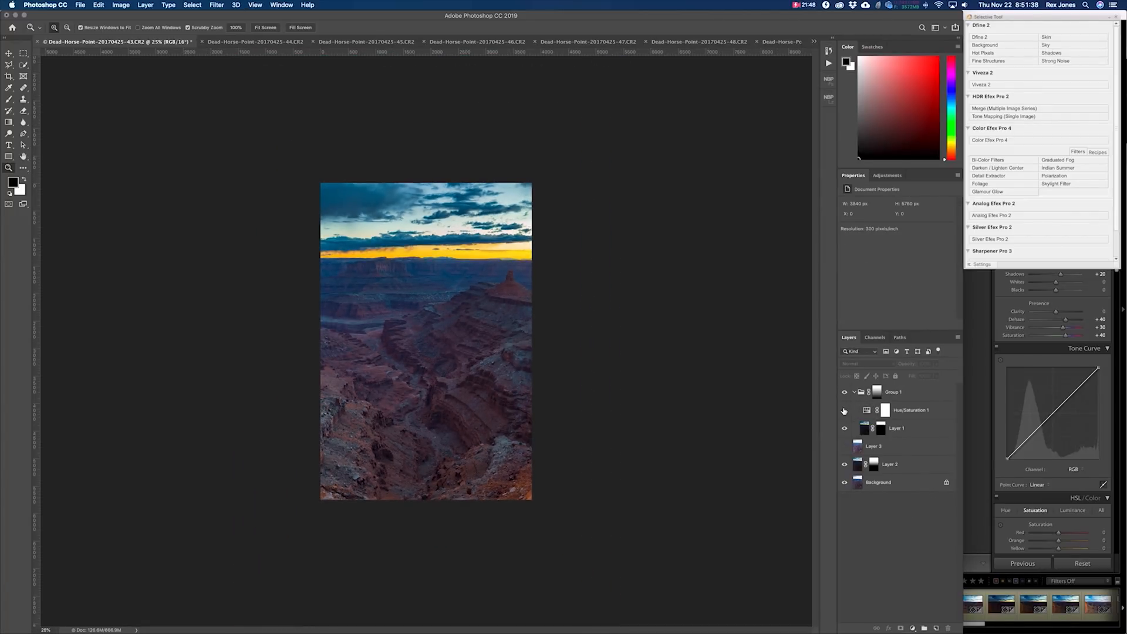
pyautogui.click(844, 410)
pyautogui.click(903, 413)
pyautogui.press('v')
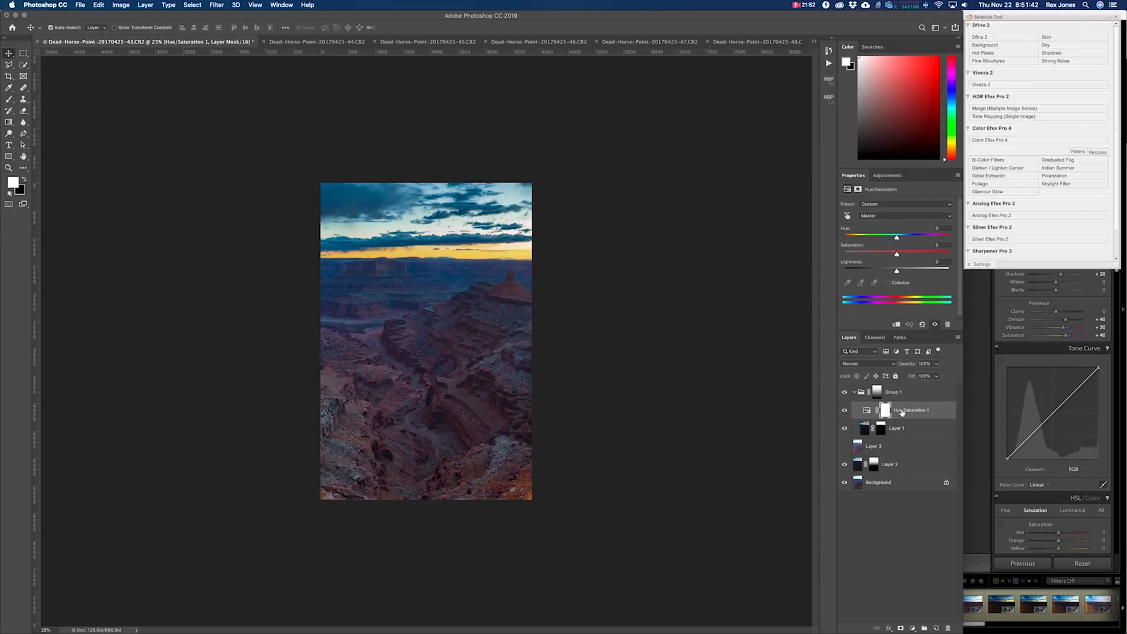
pyautogui.click(888, 535)
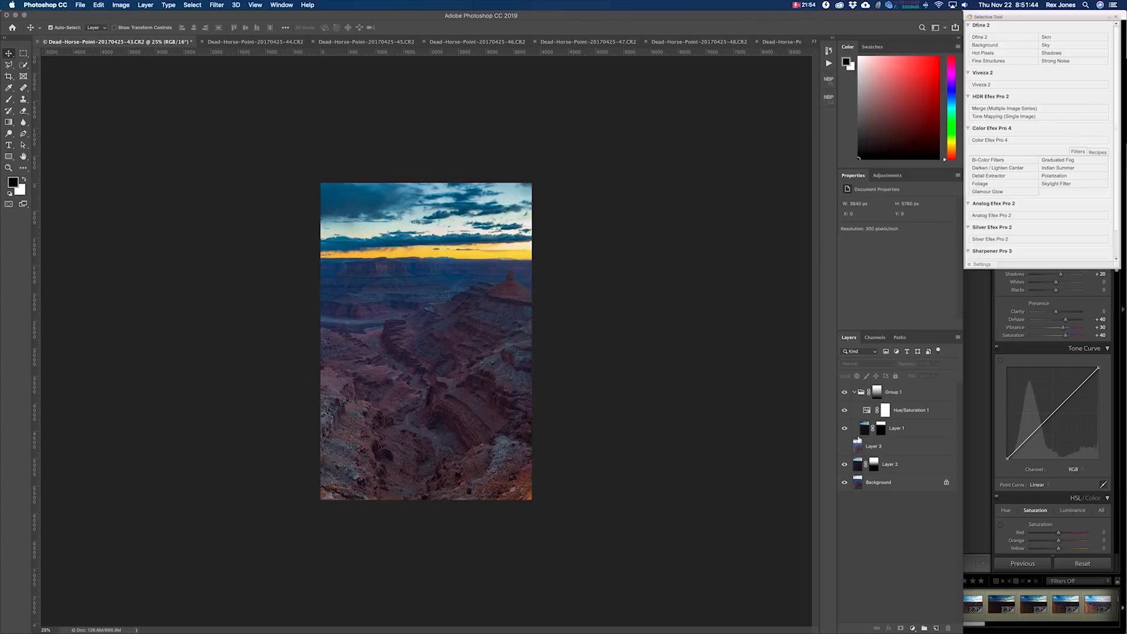
# Collapse Group 1, make Layer 3 visible and move it above the group
pyautogui.click(853, 393)
pyautogui.click(871, 410)
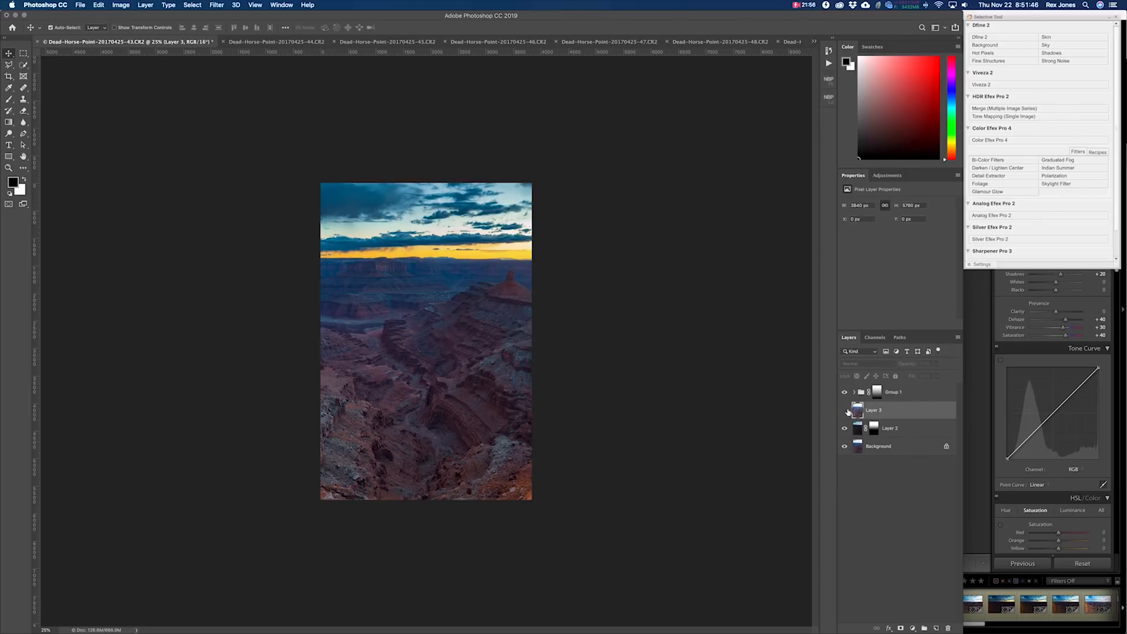
pyautogui.click(844, 411)
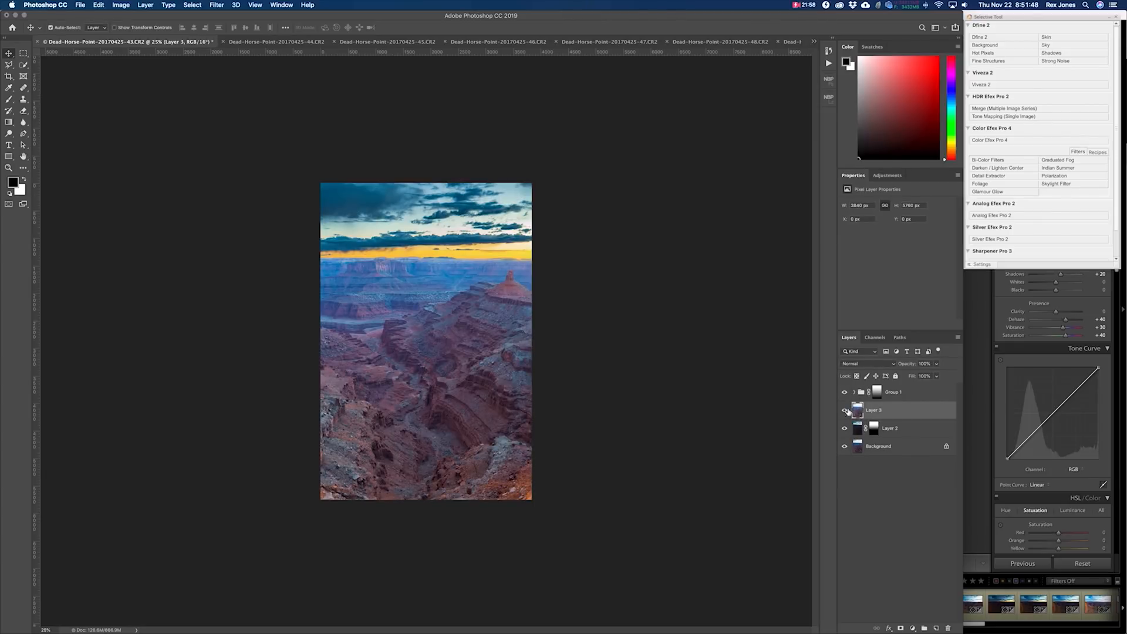
pyautogui.press('super+bracketright')
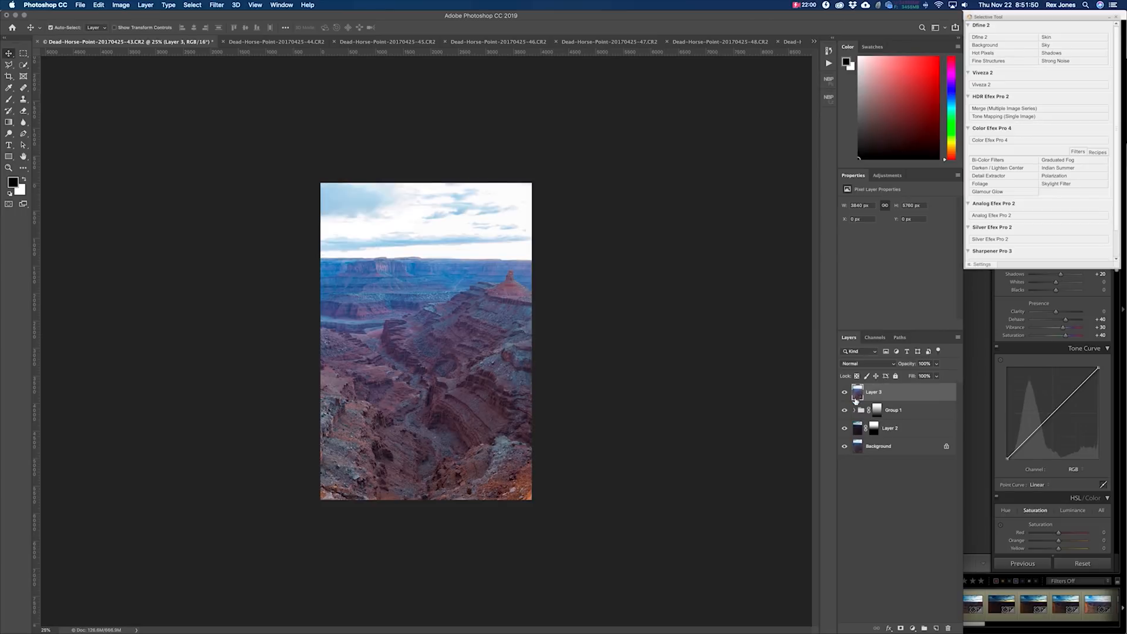
# Compare the blend with Layer 3, leave Layer 3 hidden and merge the visible layers into the Background
pyautogui.click(845, 393)
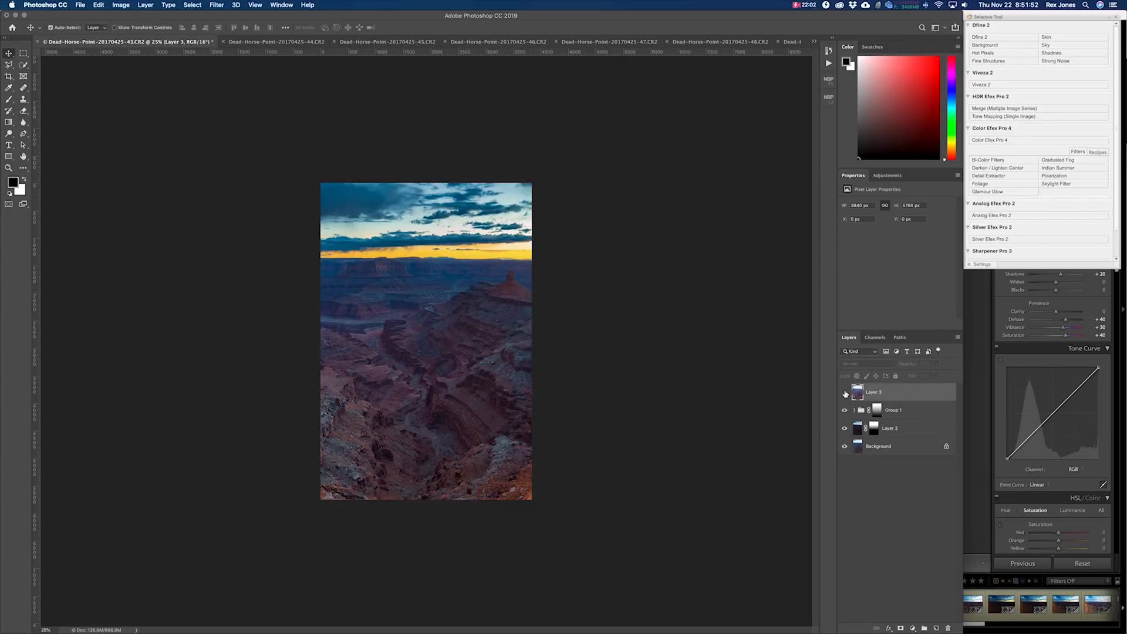
pyautogui.click(845, 393)
pyautogui.click(845, 393)
pyautogui.rightClick(882, 449)
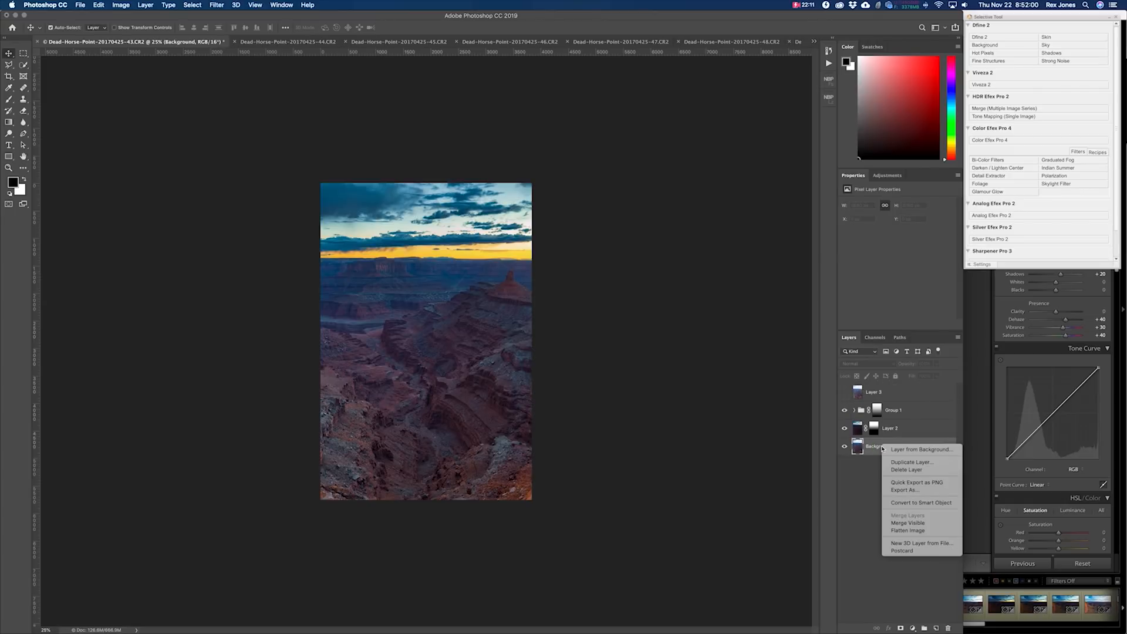
pyautogui.click(900, 524)
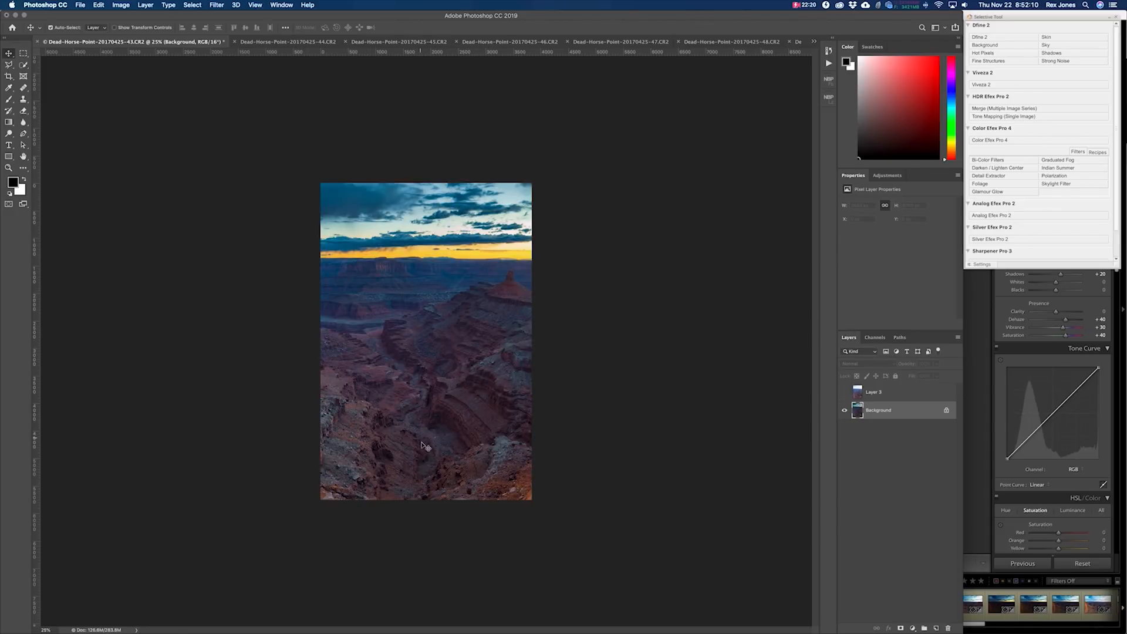
# Load the luminosity of the composite RGB channel as a selection
pyautogui.click(874, 338)
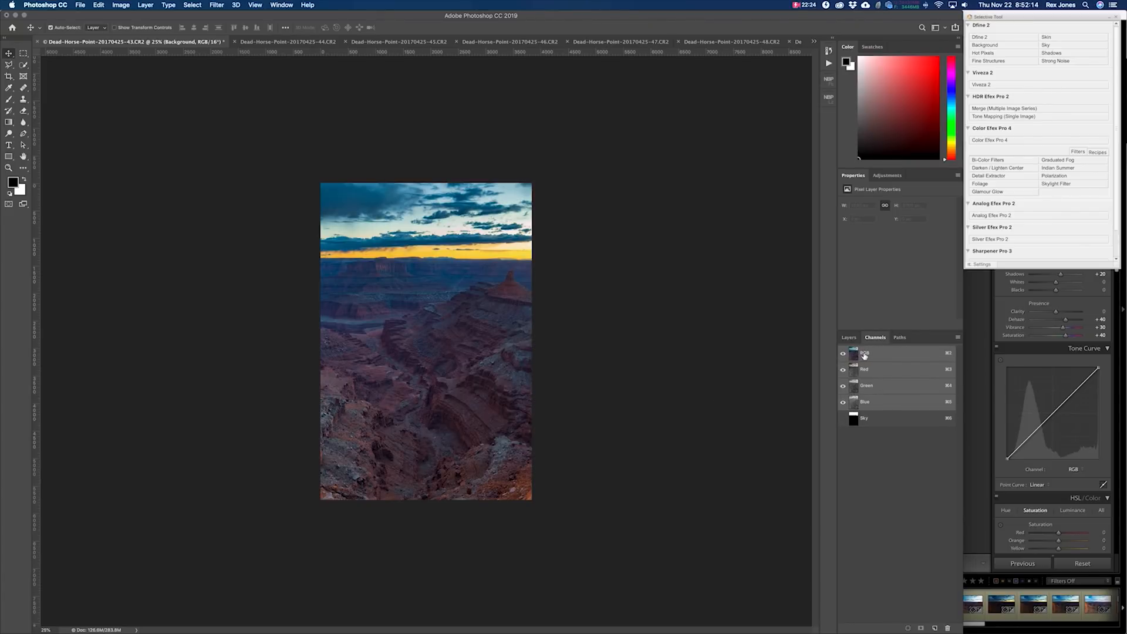
pyautogui.moveTo(863, 354); pyautogui.dragTo(909, 626)
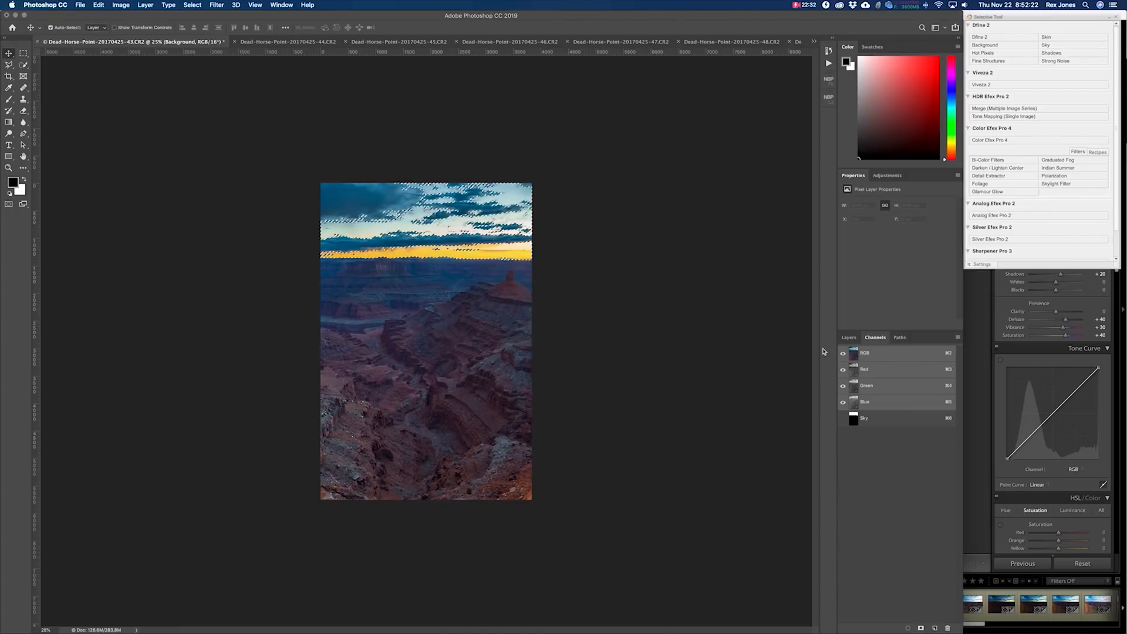
# Examine the luminosity selection in Quick Mask mode, both as a red overlay and as a grayscale mask, and return to the selection
pyautogui.press('q')
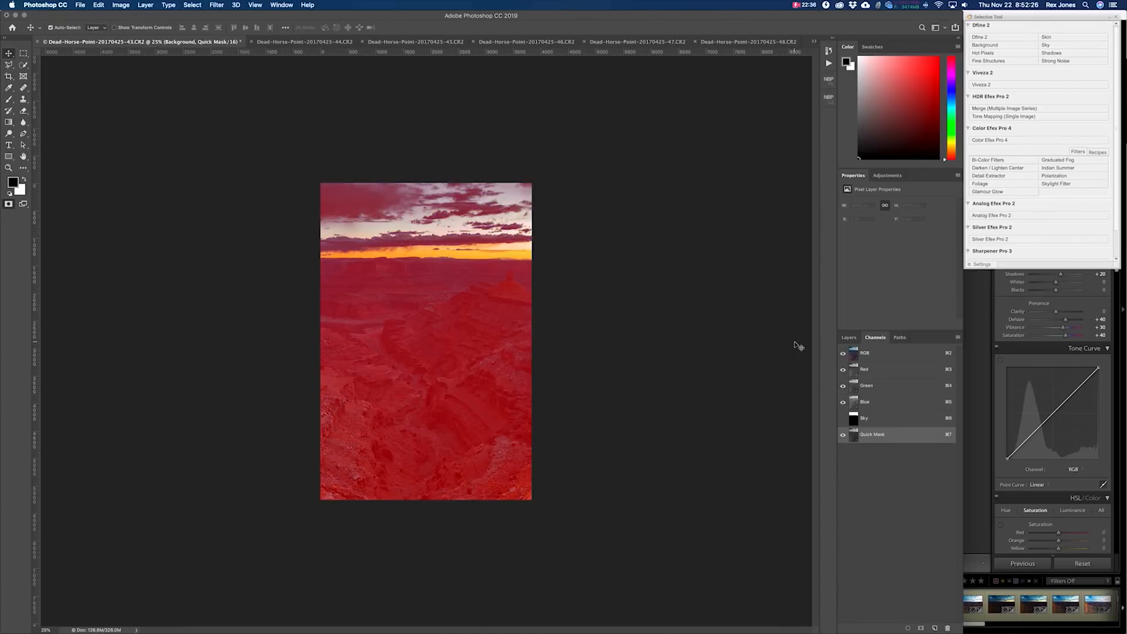
pyautogui.click(844, 354)
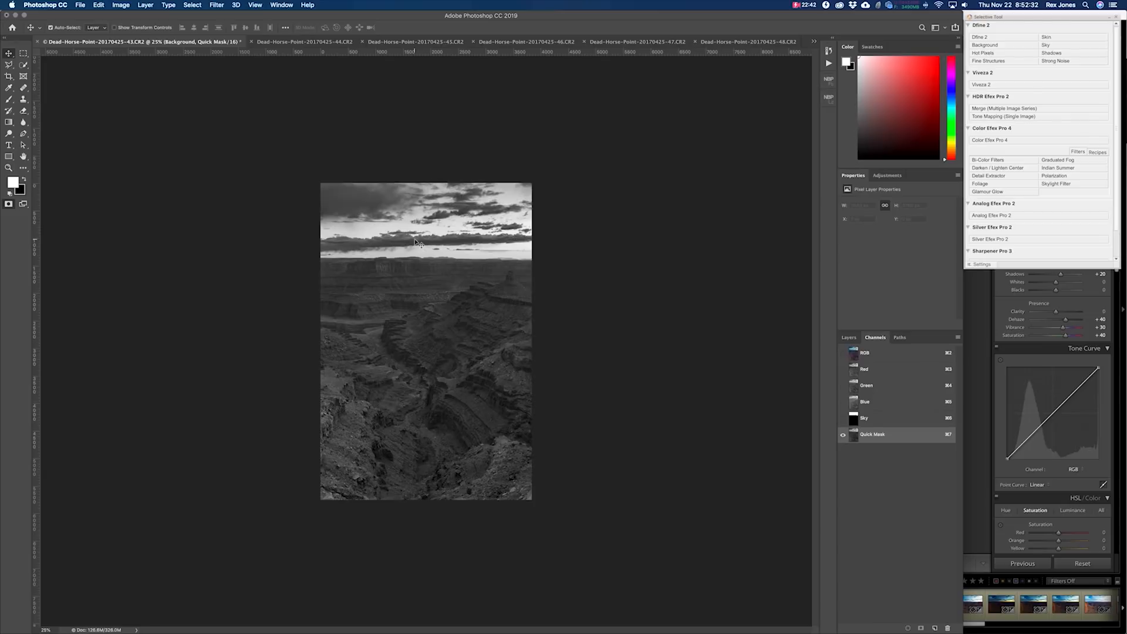
pyautogui.click(843, 354)
pyautogui.press('x')
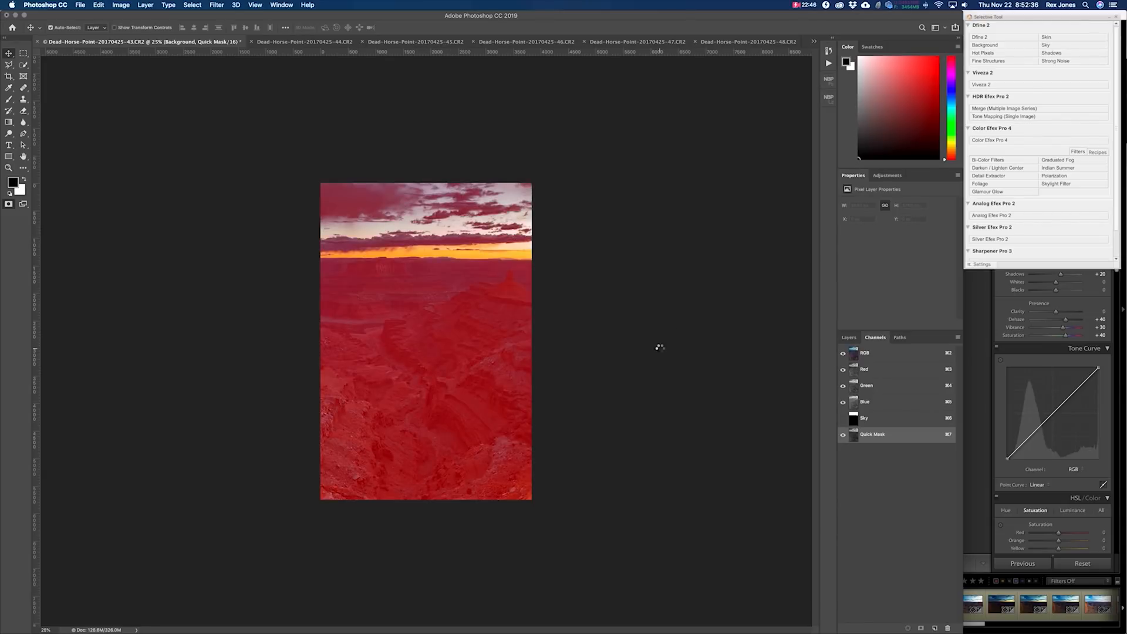
pyautogui.press('q')
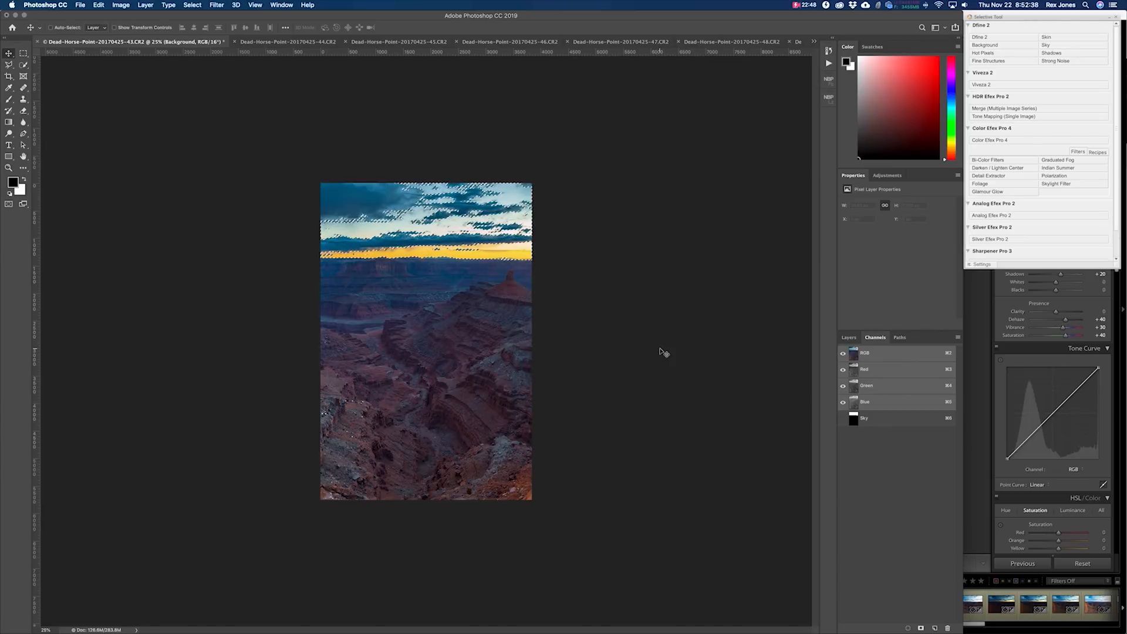
# Invert the luminosity selection, save it as a new channel named "Darks 1", and deselect
pyautogui.press('super+shift+i')
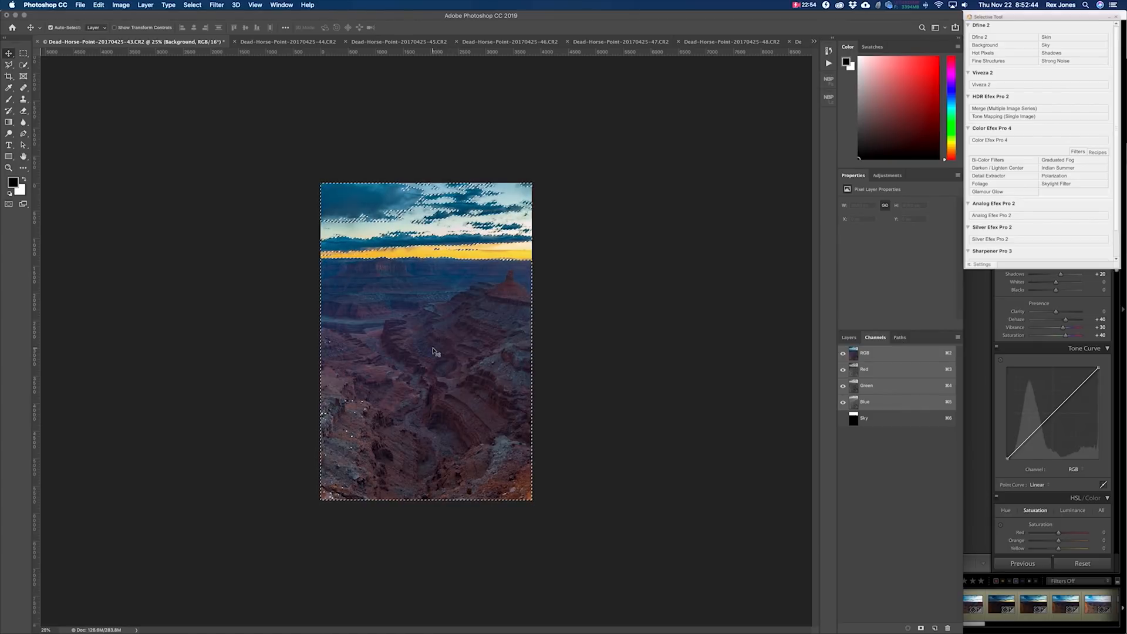
pyautogui.click(192, 4)
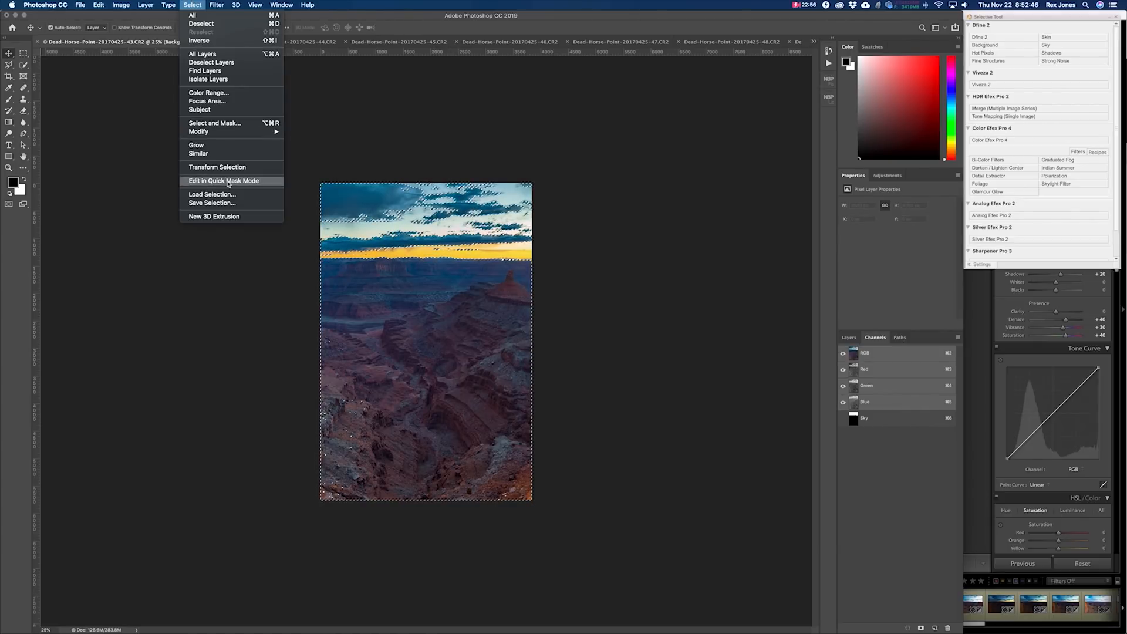
pyautogui.click(230, 204)
pyautogui.write('Darks 1')
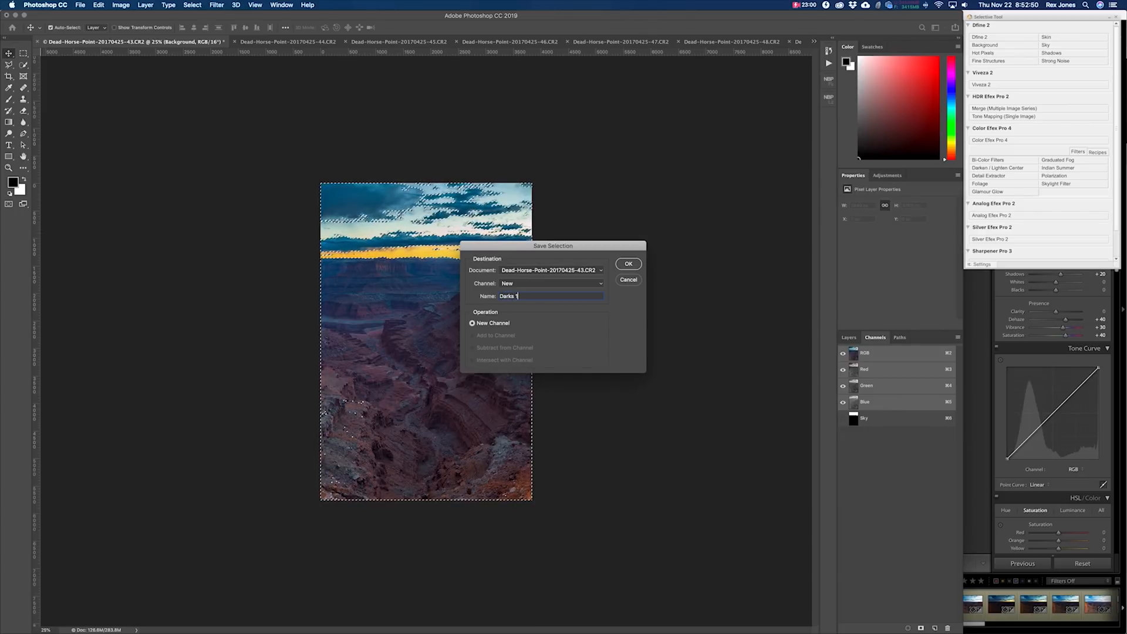
pyautogui.press('Return')
pyautogui.press('super+d')
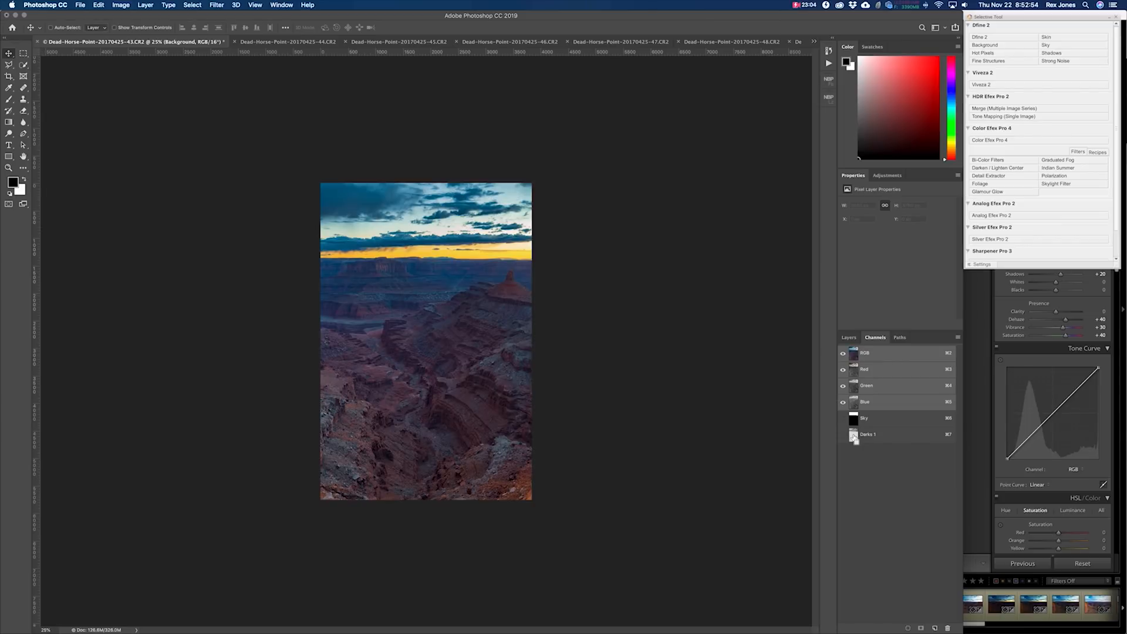
# Load the Darks 1 channel as a selection, intersect it with itself, and save the result as channel "Darks 2"
pyautogui.keyDown('super'); pyautogui.click(854, 436); pyautogui.keyUp('super')
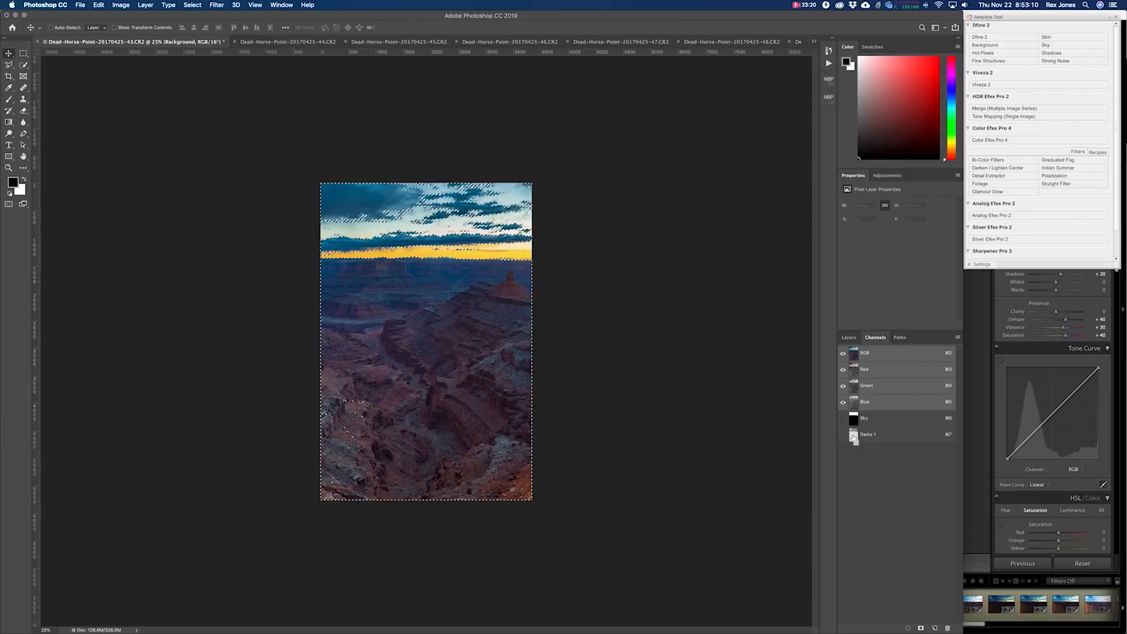
pyautogui.keyDown('super'); pyautogui.click(854, 436); pyautogui.keyUp('super')
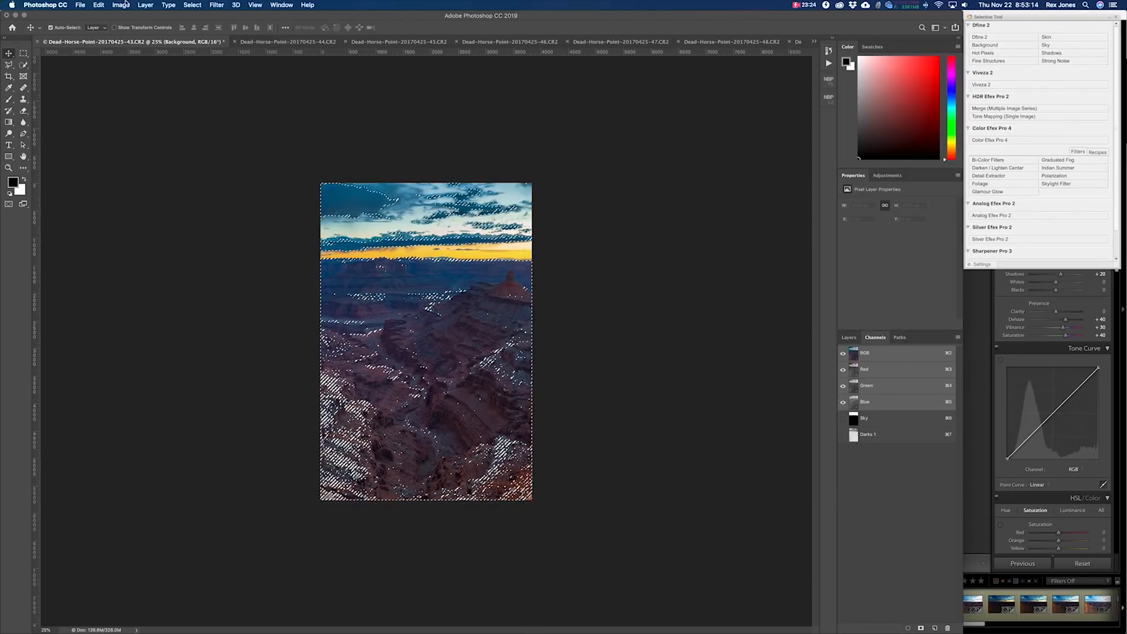
pyautogui.click(192, 4)
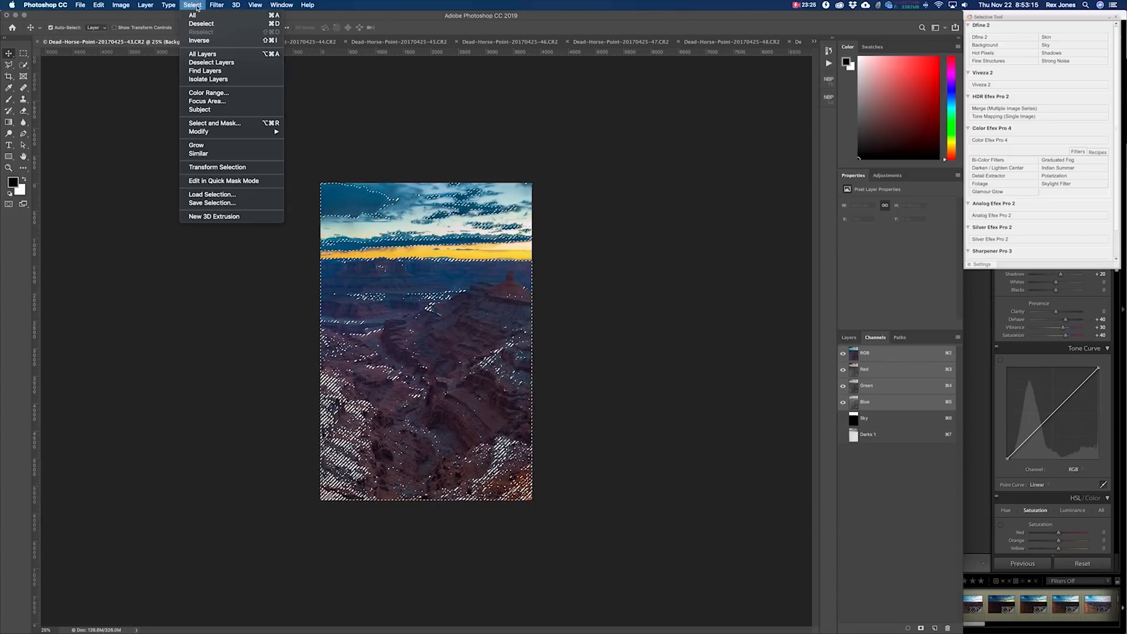
pyautogui.click(236, 209)
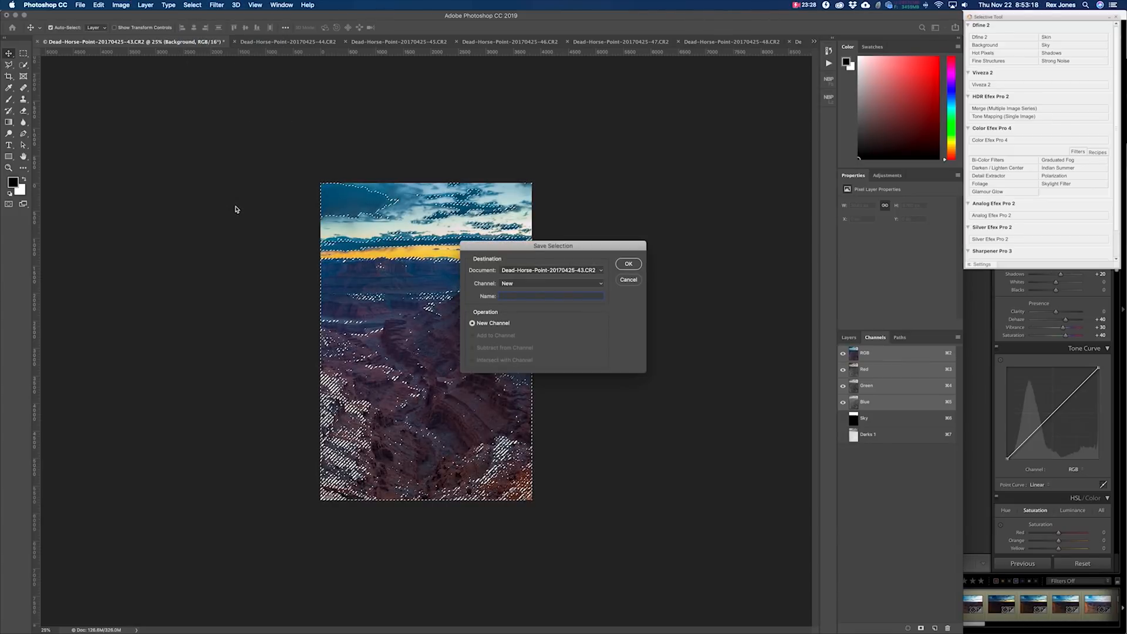
pyautogui.write('Darks 2')
pyautogui.press('Return')
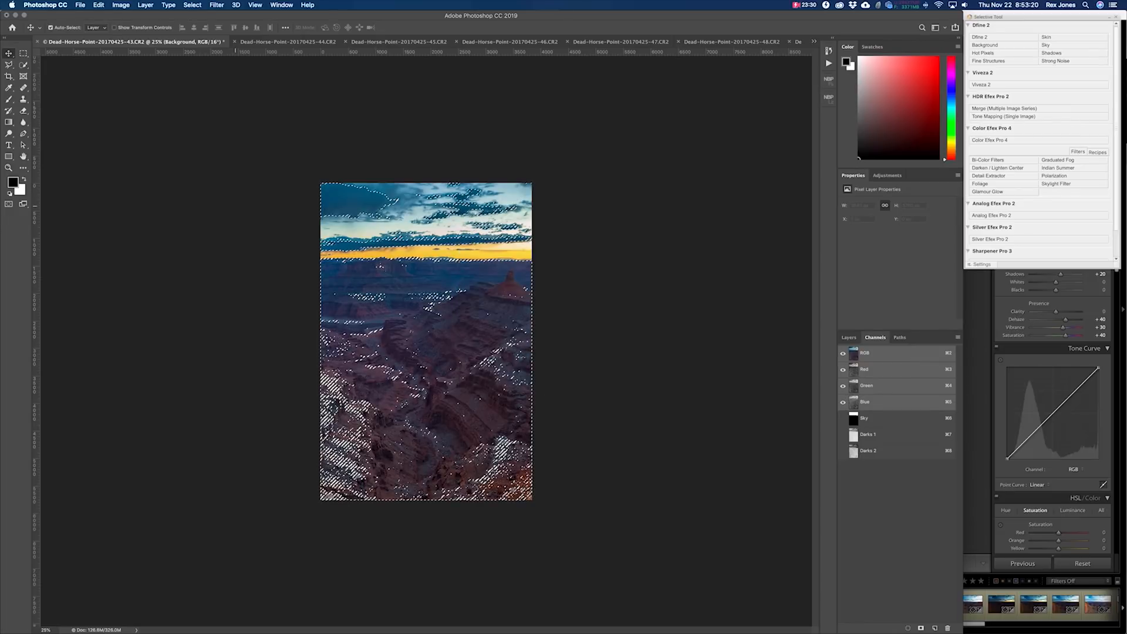
# Intersect the selection with the Darks 2 channel and save it as a new channel named "Darks 3 [12.5%]"
pyautogui.keyDown('alt'); pyautogui.keyDown('shift'); pyautogui.keyDown('super'); pyautogui.click(854, 455); pyautogui.keyUp('super'); pyautogui.keyUp('shift'); pyautogui.keyUp('alt')
pyautogui.click(192, 5)
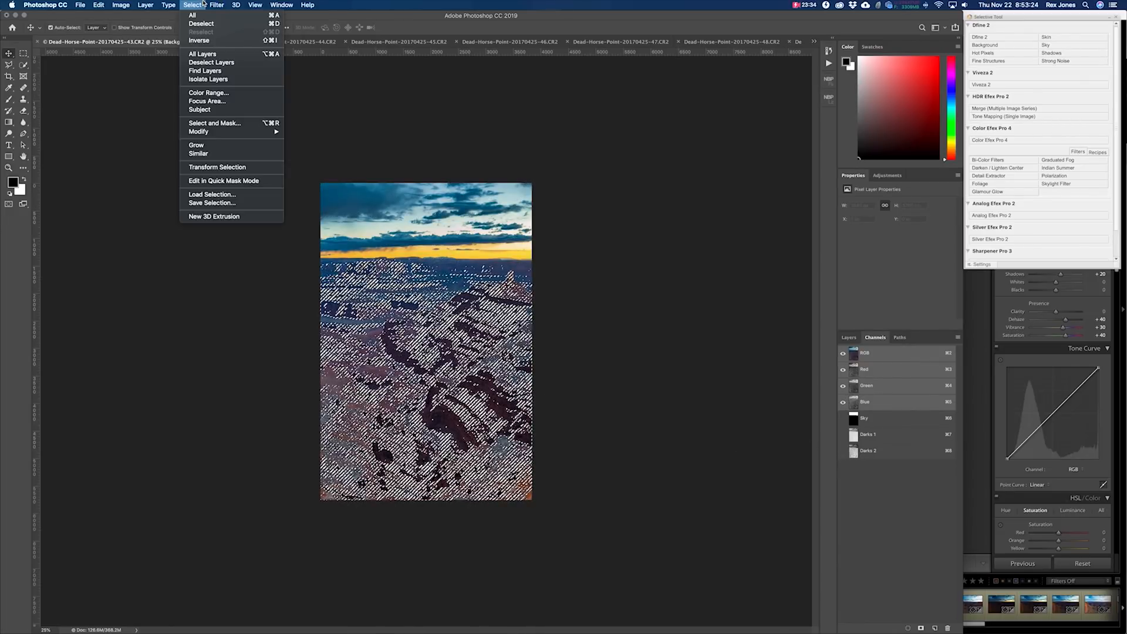
pyautogui.click(225, 203)
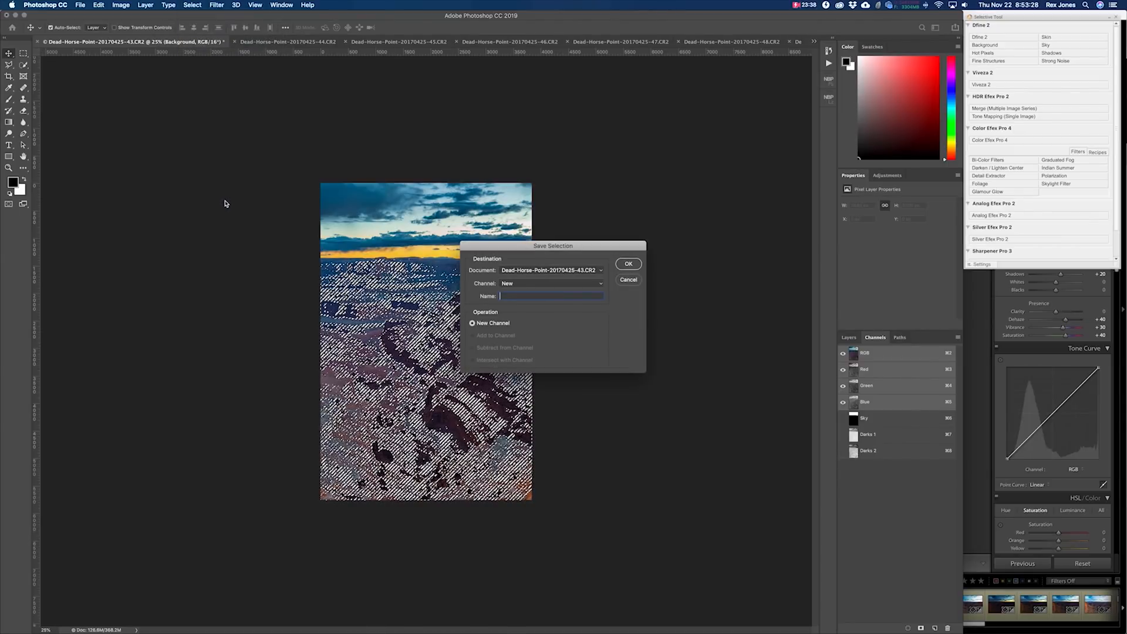
pyautogui.write('Darks 3 12')
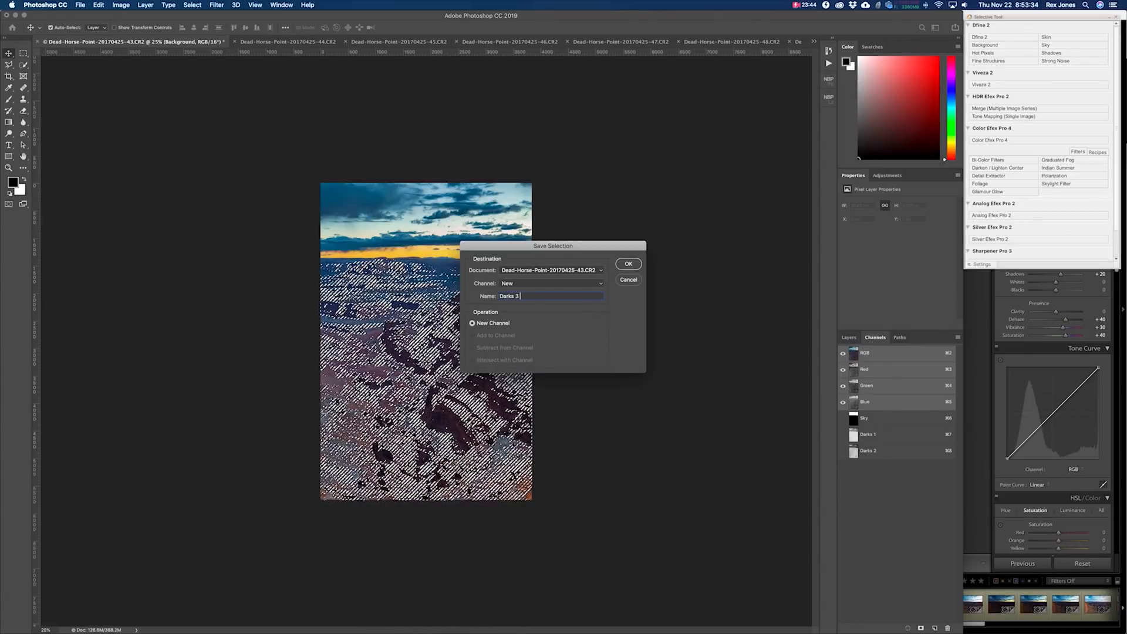
pyautogui.write('.5%')
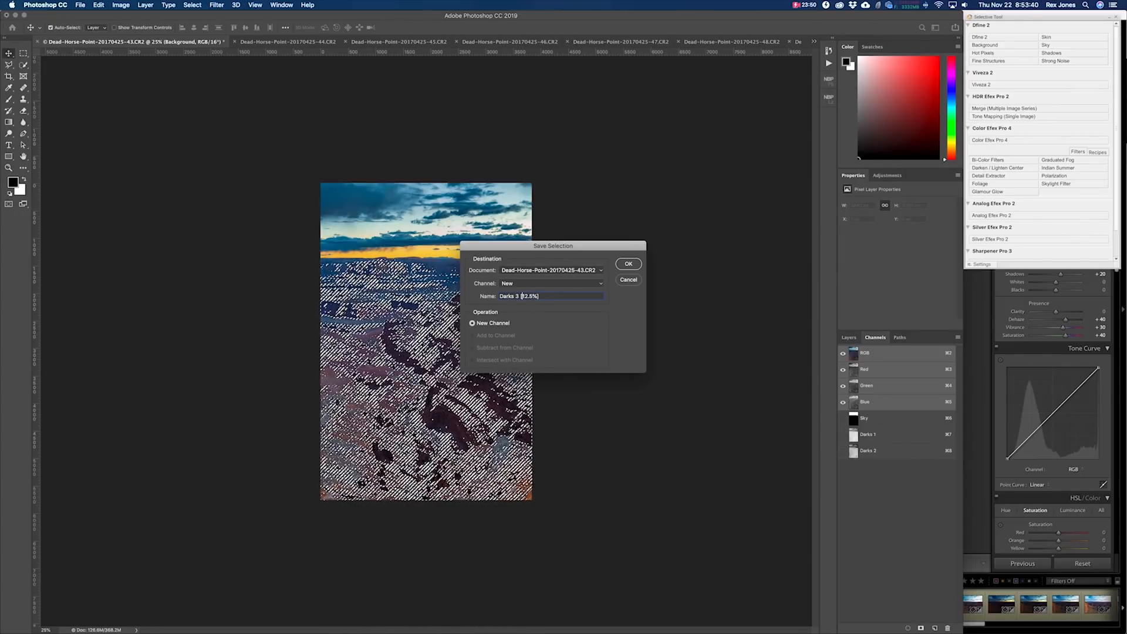
pyautogui.press('Return')
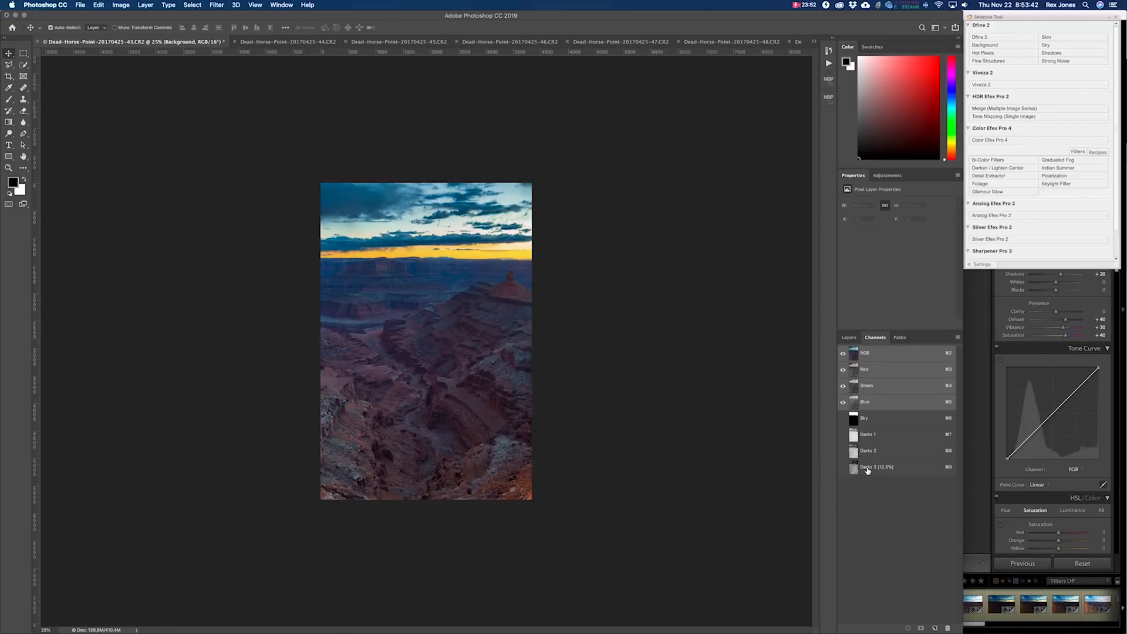
# Display the Darks 3 channel, narrow its selection by intersecting it with itself, and save that as channel "Darks 4"
pyautogui.click(867, 468)
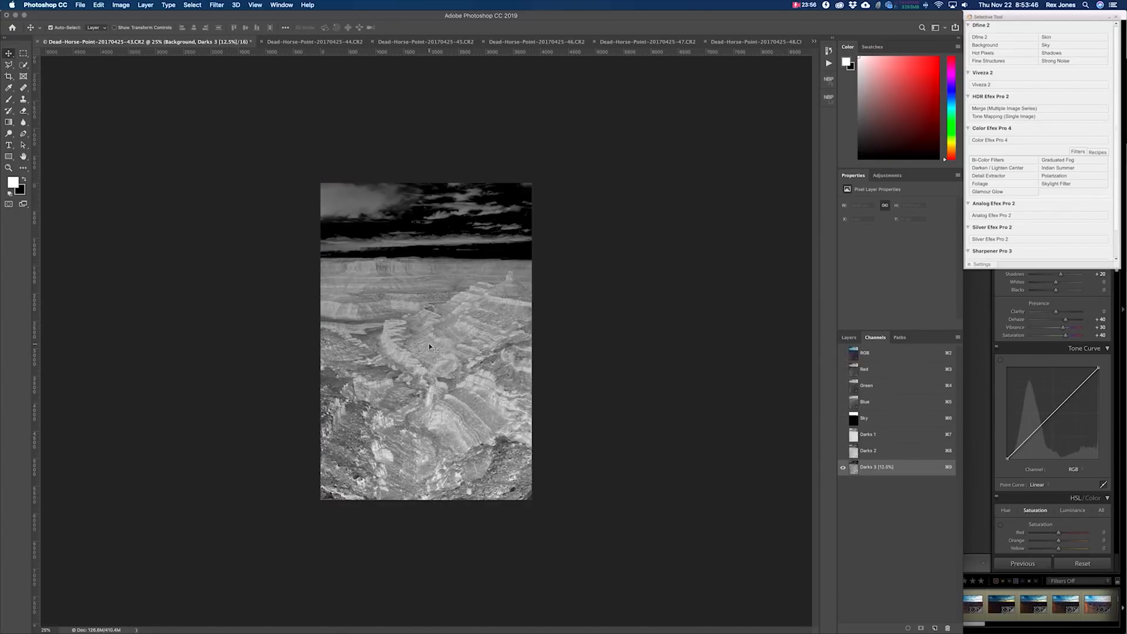
pyautogui.keyDown('super'); pyautogui.click(854, 468); pyautogui.keyUp('super')
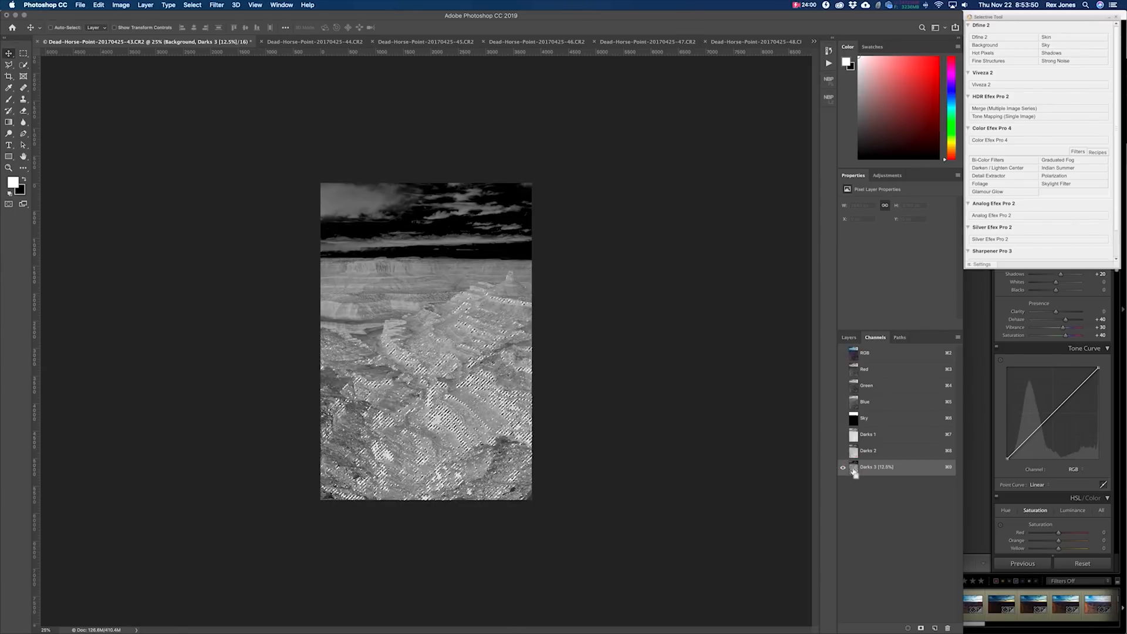
pyautogui.click(192, 5)
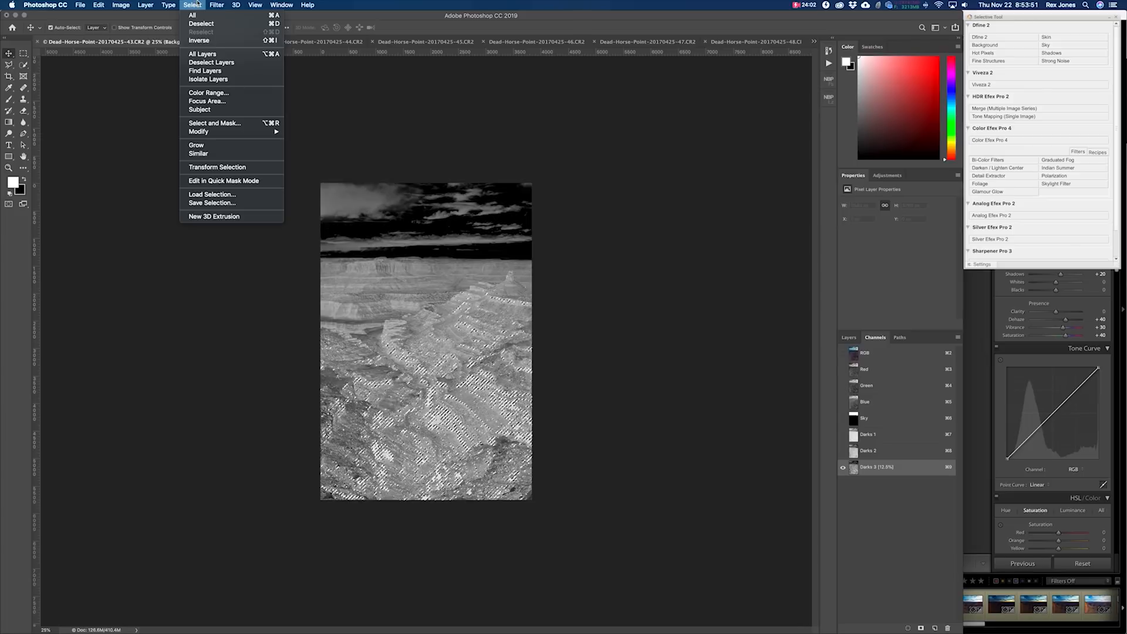
pyautogui.click(236, 204)
pyautogui.write('Darks 4')
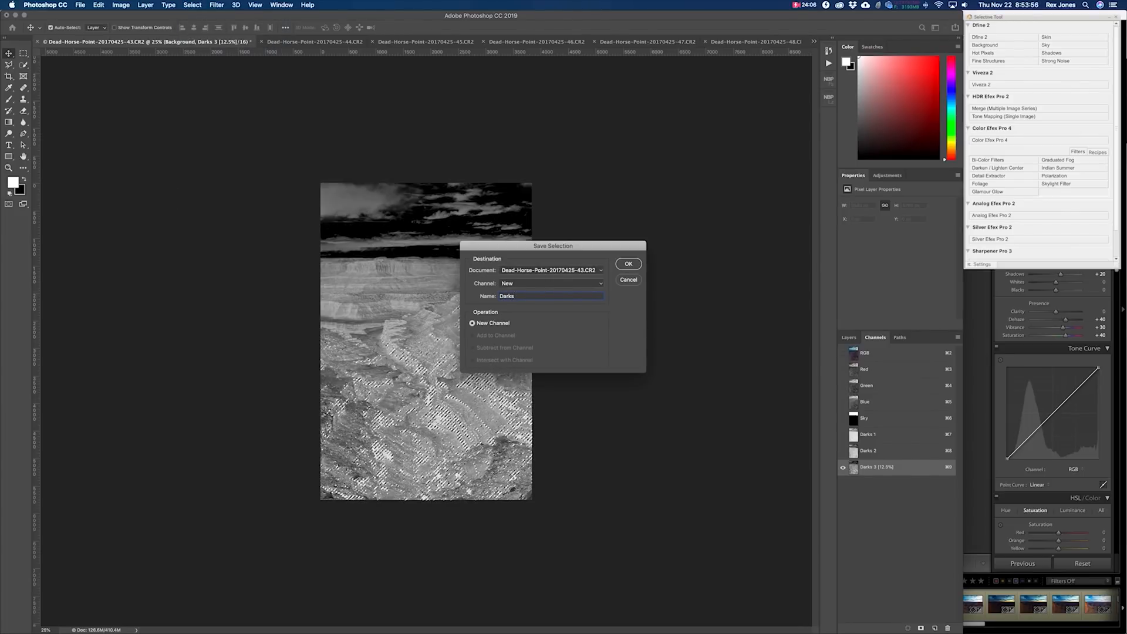
pyautogui.press('Return')
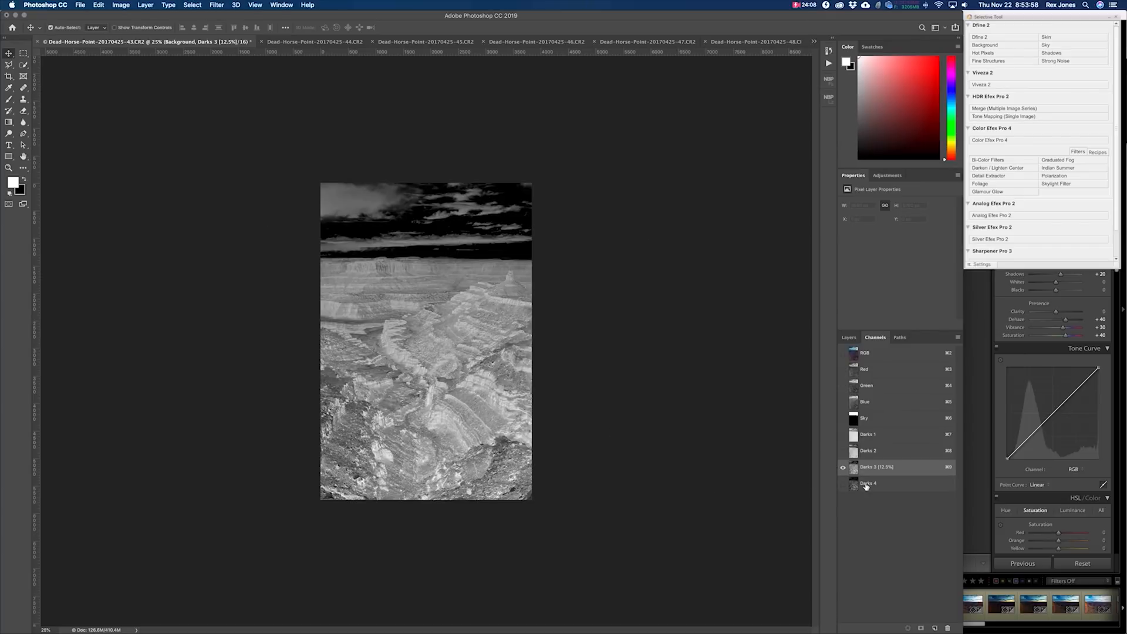
# Display the Darks 4 channel, intersect its selection with itself, and save the narrower selection as channel "Darks 5"
pyautogui.click(863, 483)
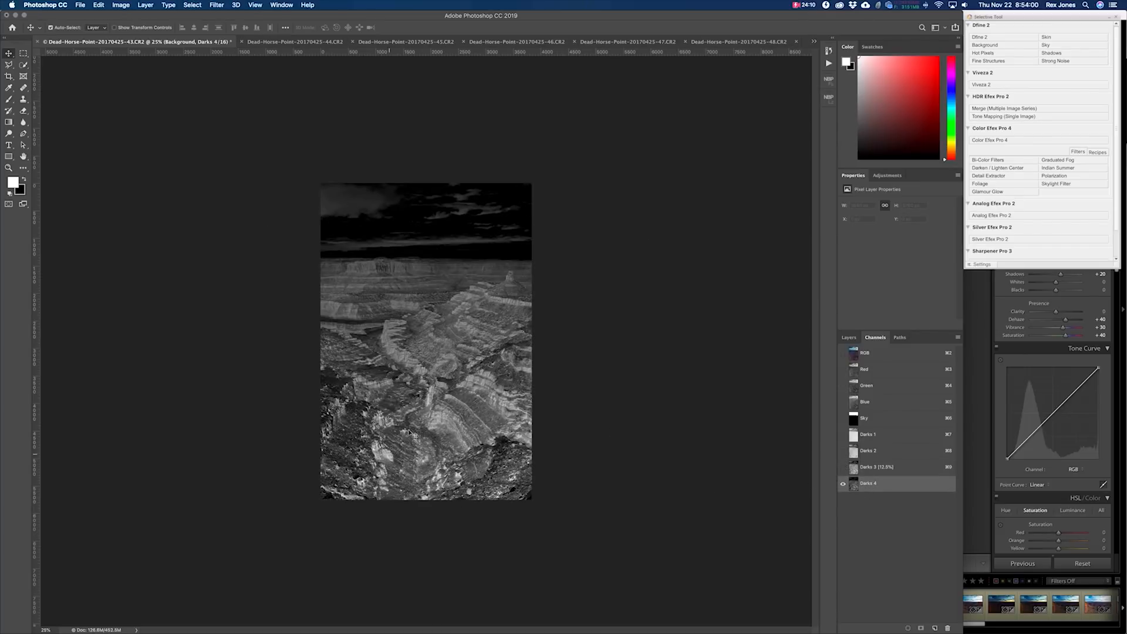
pyautogui.keyDown('super'); pyautogui.click(854, 483); pyautogui.keyUp('super')
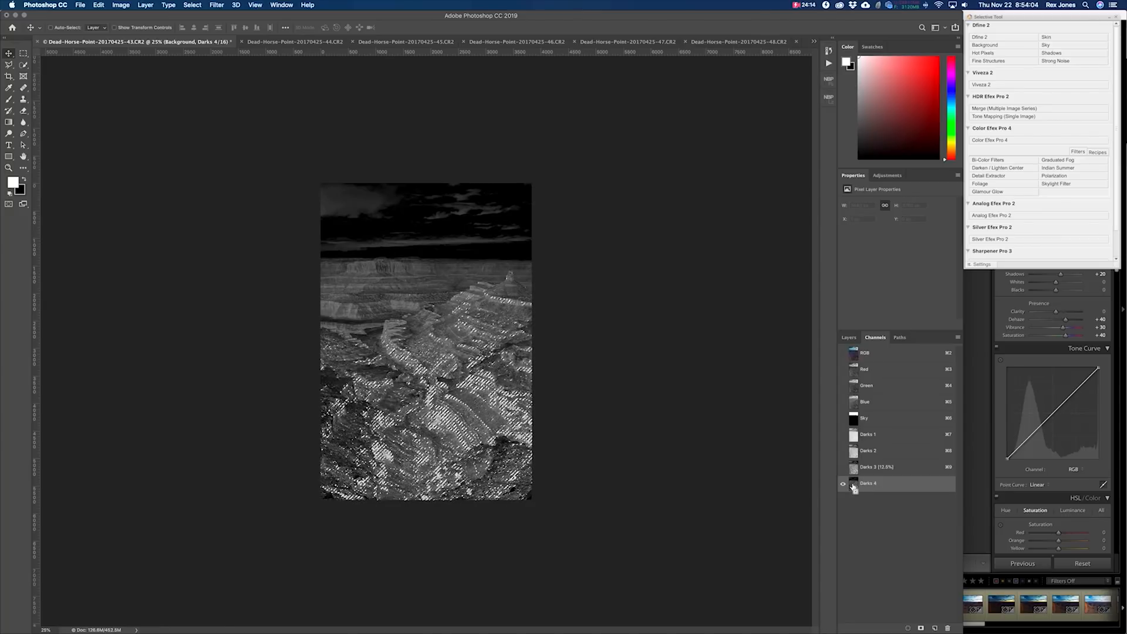
pyautogui.click(192, 5)
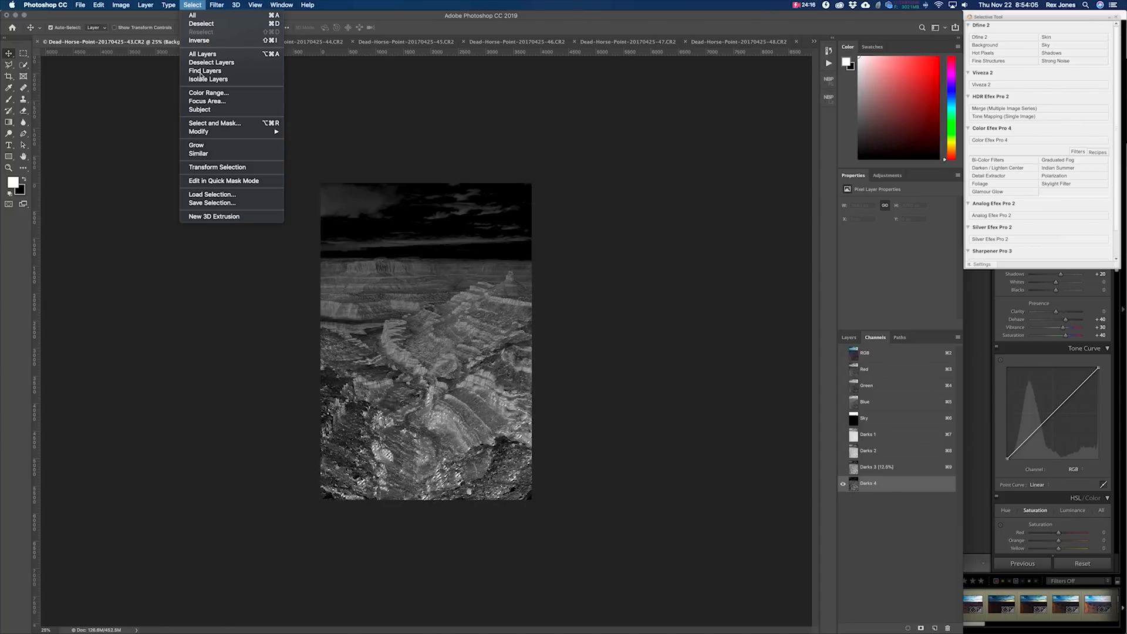
pyautogui.click(216, 202)
pyautogui.write('Darks 5')
pyautogui.press('Return')
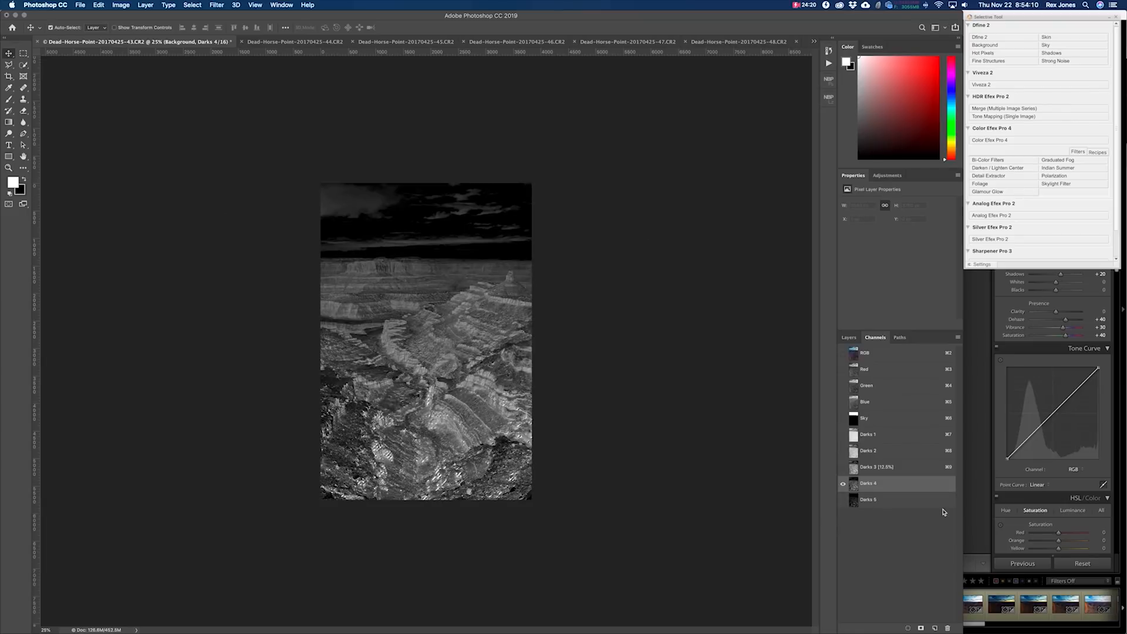
# View the Darks 5 channel, return to the composite RGB channel, and load Darks 5 as a selection
pyautogui.click(894, 503)
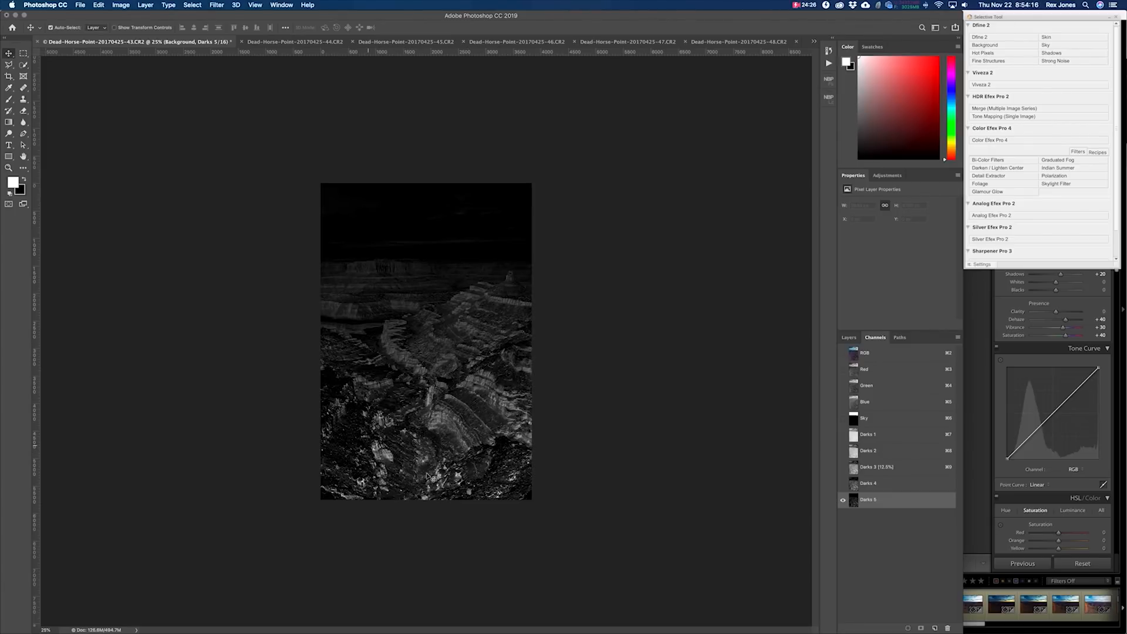
pyautogui.click(886, 355)
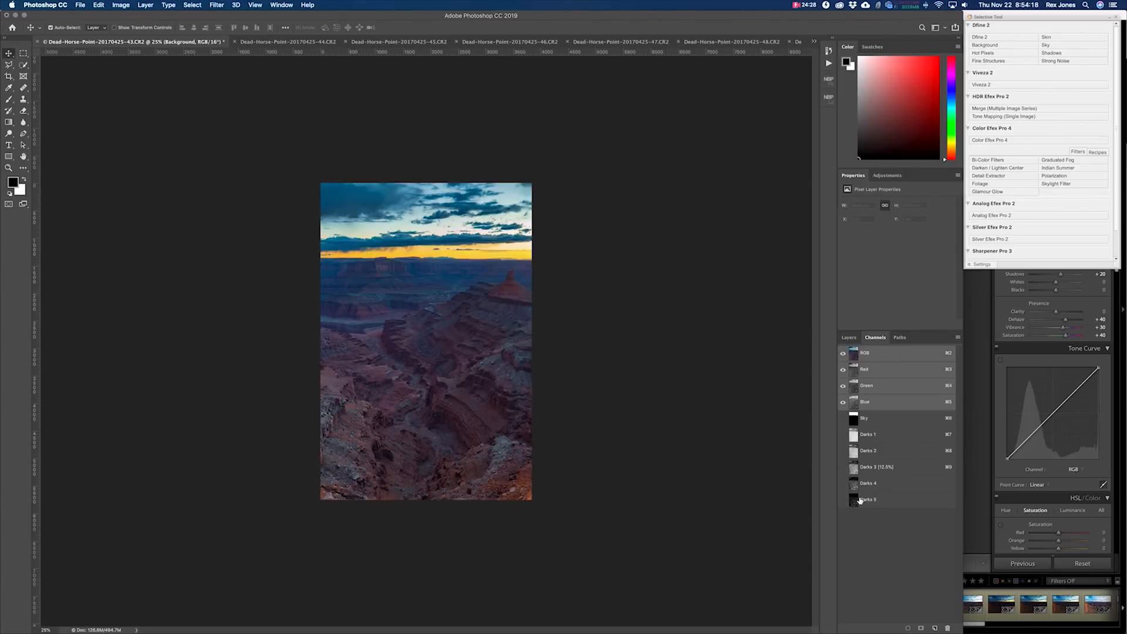
pyautogui.keyDown('super'); pyautogui.click(855, 501); pyautogui.keyUp('super')
# Make Layer 3 visible and add a layer mask to it that reveals the Darks 5 selection
pyautogui.click(849, 338)
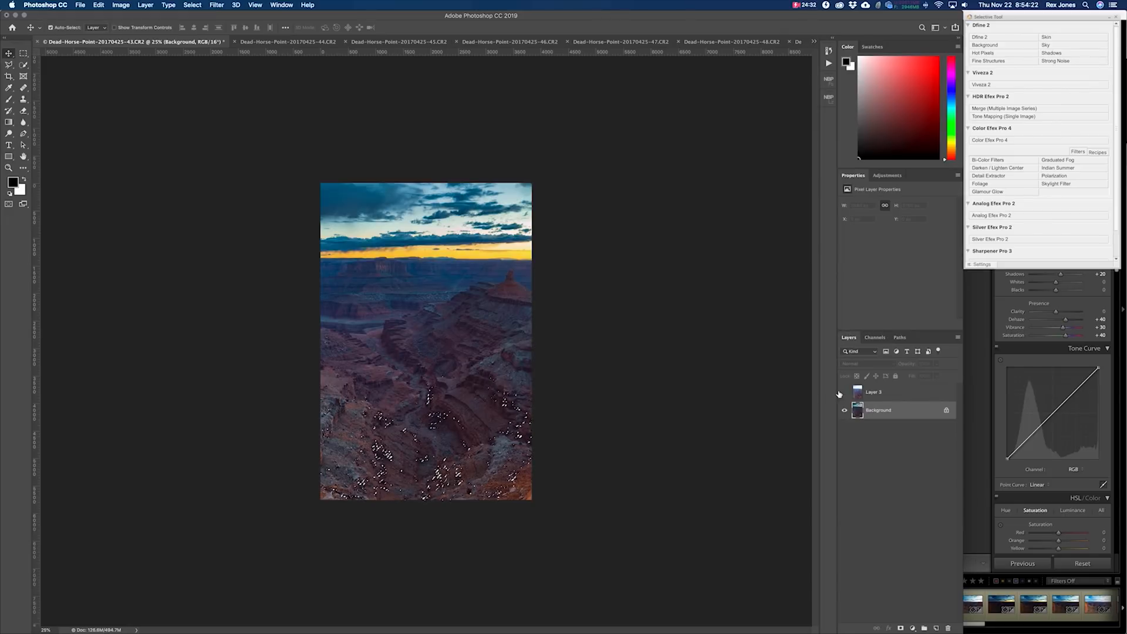
pyautogui.click(845, 392)
pyautogui.click(878, 393)
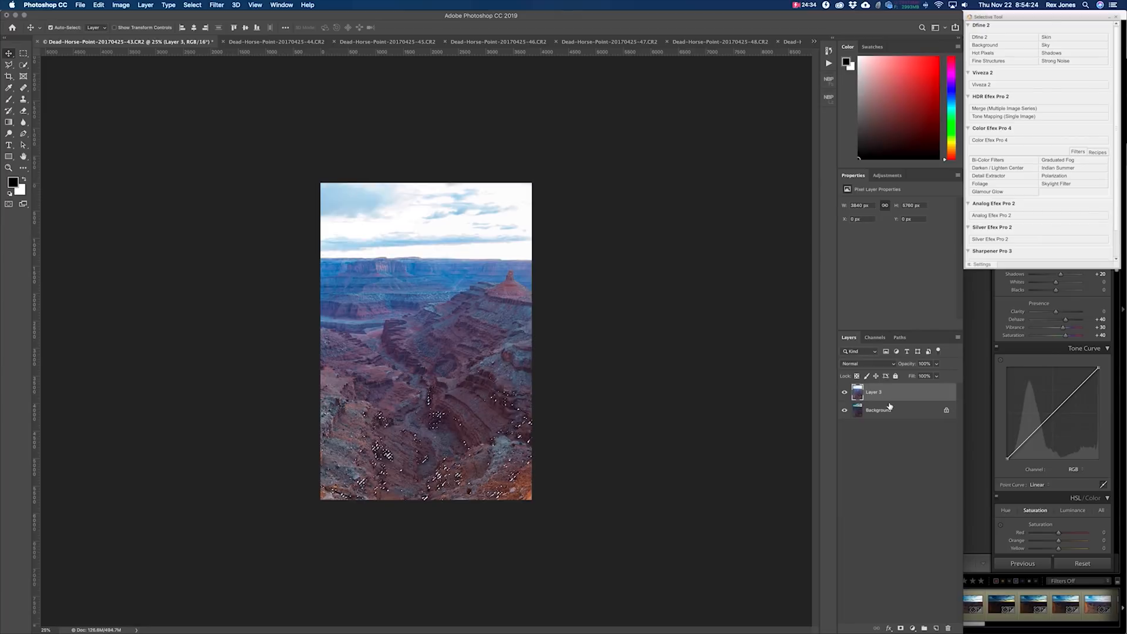
pyautogui.click(152, 5)
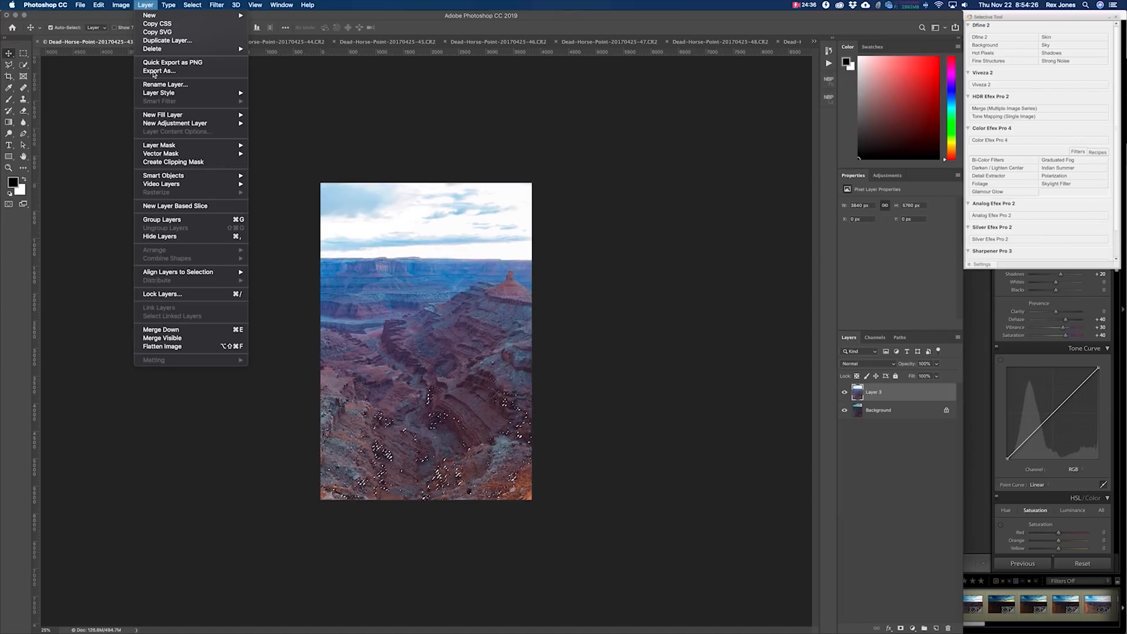
pyautogui.moveTo(194, 145)
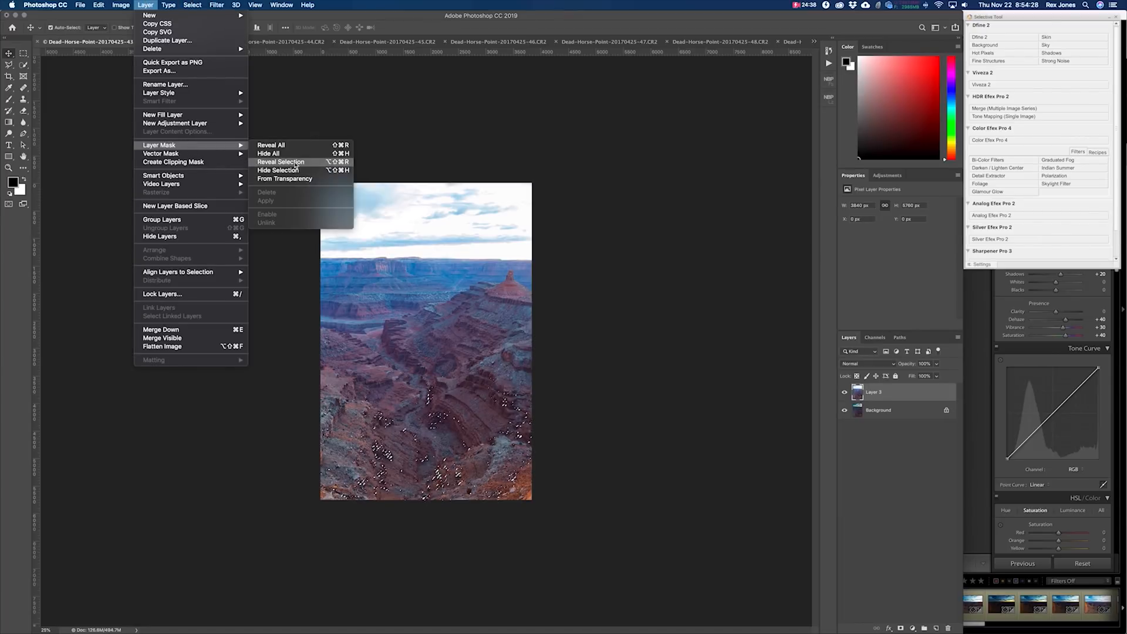
pyautogui.click(294, 170)
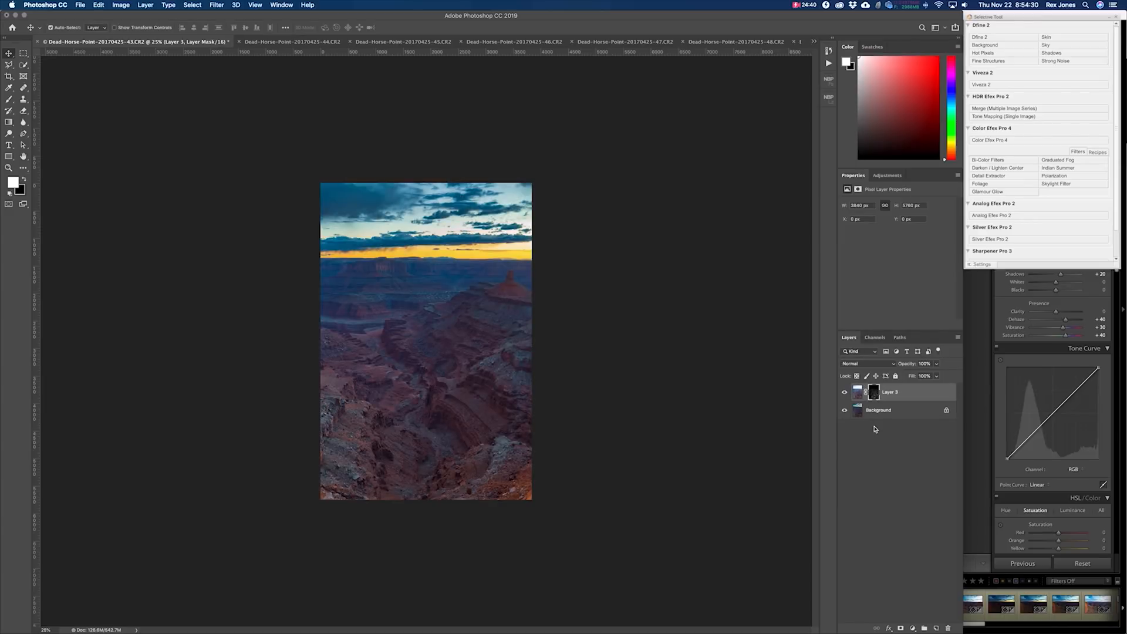
# Examine Layer 3 without the Background, the Background without Layer 3, and the layer mask itself, leaving both layers visible
pyautogui.click(845, 410)
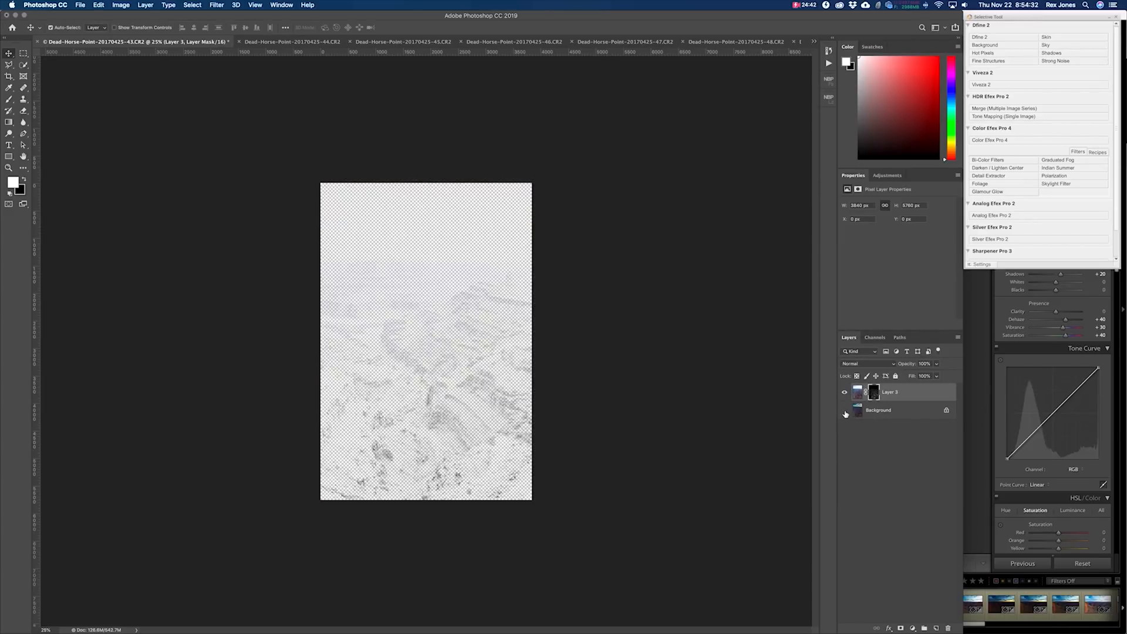
pyautogui.click(844, 410)
pyautogui.click(844, 392)
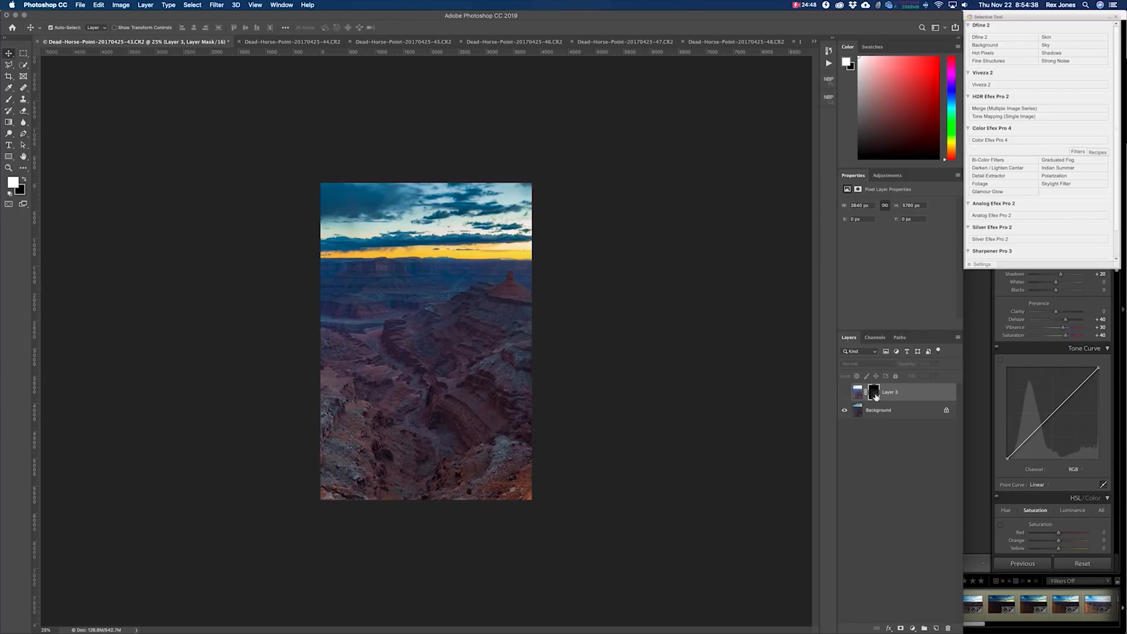
pyautogui.keyDown('alt'); pyautogui.click(875, 395); pyautogui.keyUp('alt')
pyautogui.keyDown('alt'); pyautogui.click(873, 395); pyautogui.keyUp('alt')
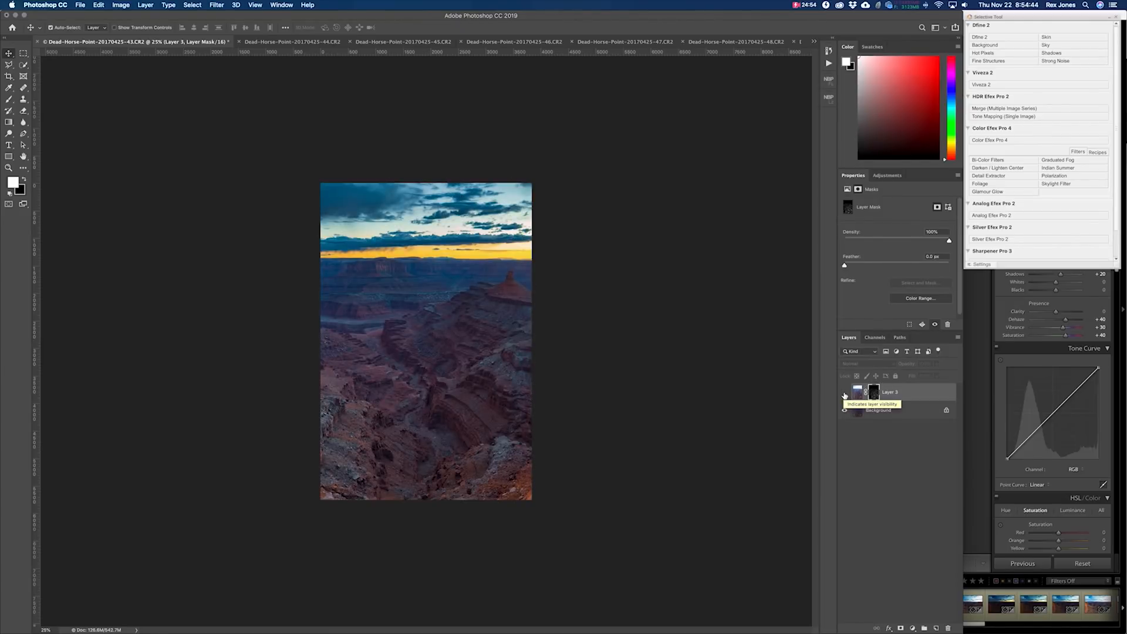
pyautogui.click(844, 394)
# Inspect the canyon floor up close, comparing the image with Layer 3 on and off and with its mask disabled and enabled
pyautogui.press('z')
pyautogui.moveTo(428, 430); pyautogui.dragTo(679, 390)
pyautogui.press('v')
pyautogui.click(843, 393)
pyautogui.click(844, 393)
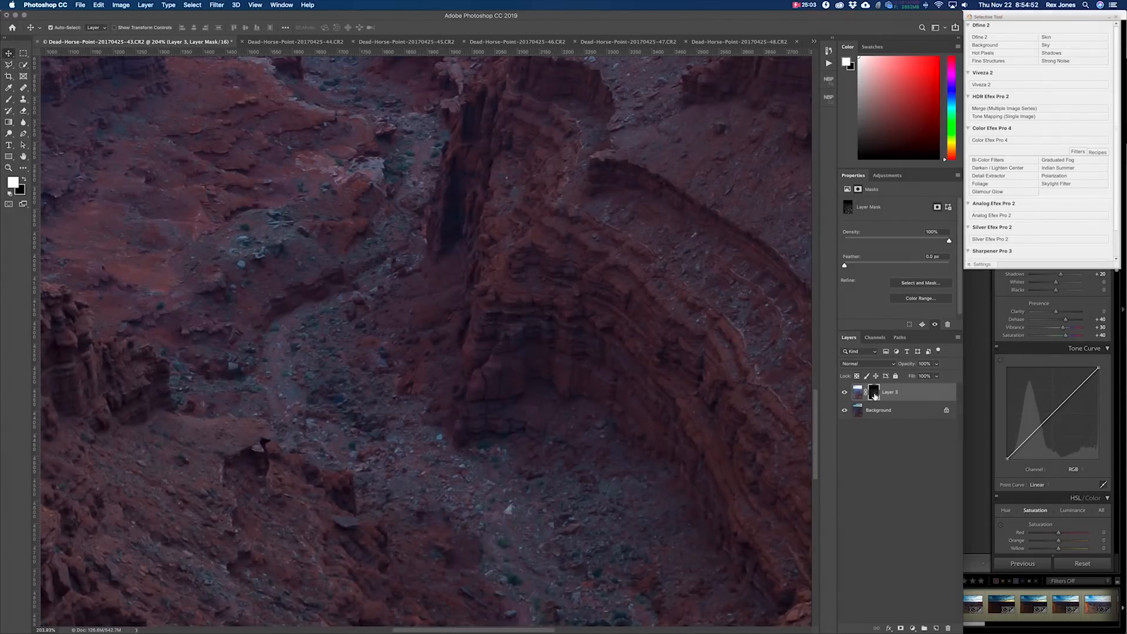
pyautogui.keyDown('shift'); pyautogui.click(874, 394); pyautogui.keyUp('shift')
pyautogui.keyDown('shift'); pyautogui.click(874, 394); pyautogui.keyUp('shift')
pyautogui.moveTo(329, 476); pyautogui.dragTo(509, 286)
pyautogui.moveTo(336, 439); pyautogui.dragTo(248, 491)
pyautogui.moveTo(595, 200); pyautogui.dragTo(592, 324)
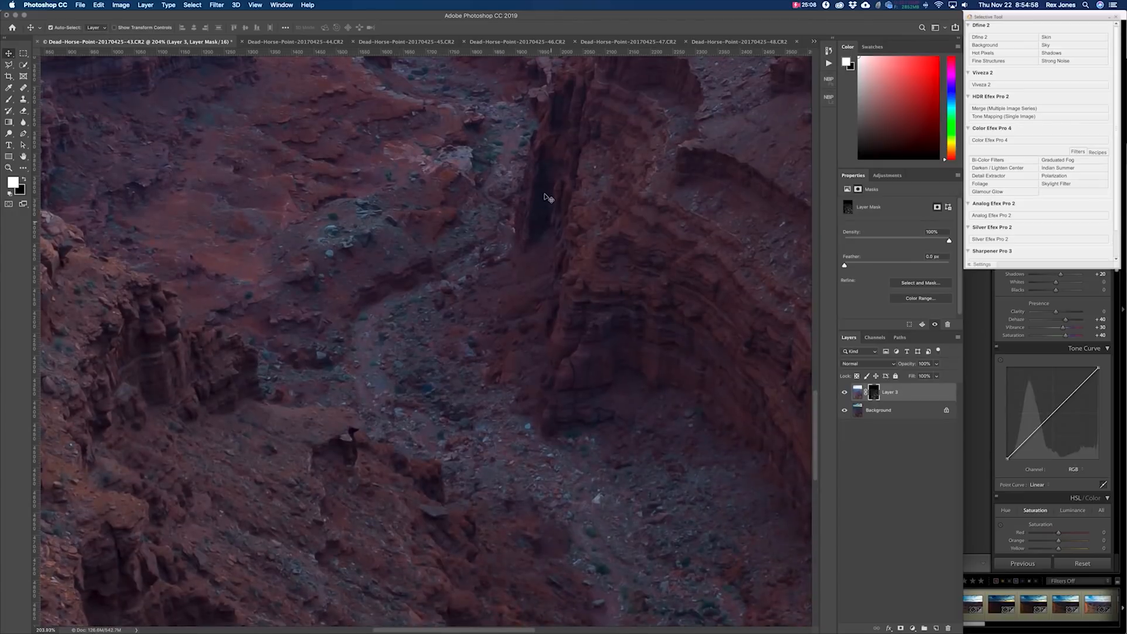
# Inspect the lower canyon floor up close, and hide Layer 3 to view the whole image without it
pyautogui.moveTo(462, 351); pyautogui.dragTo(536, 231)
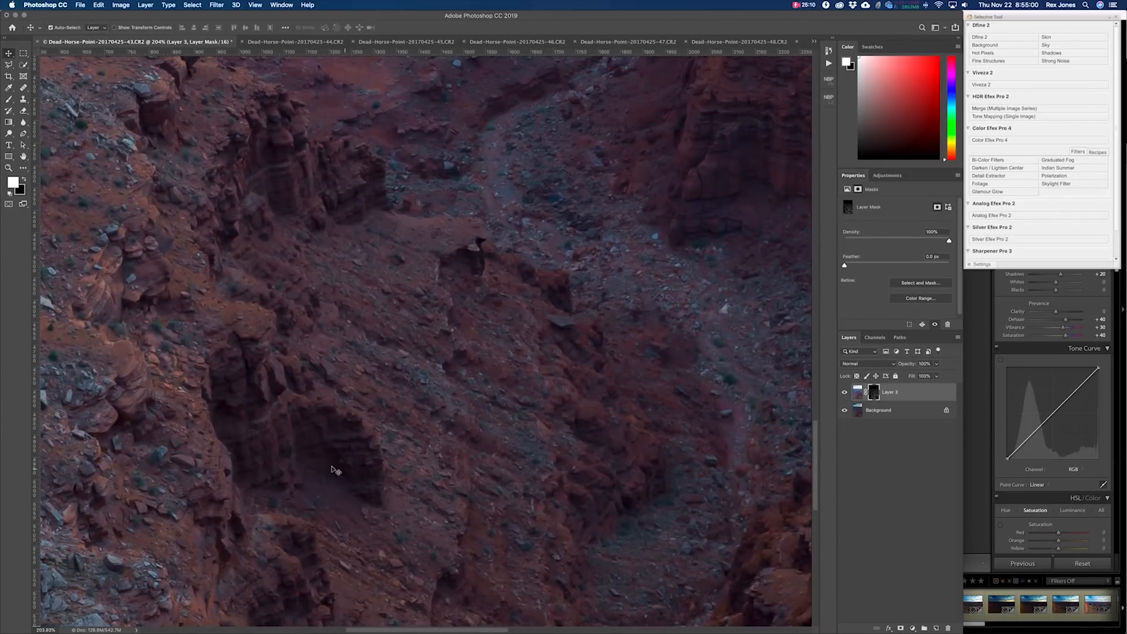
pyautogui.moveTo(465, 483); pyautogui.dragTo(248, 294)
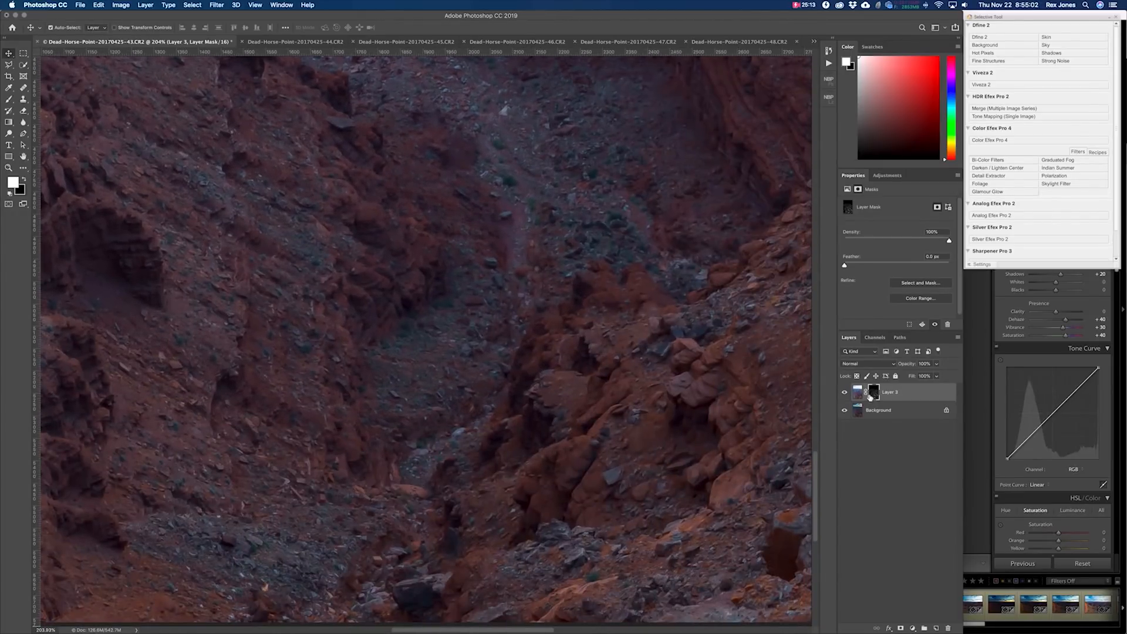
pyautogui.click(844, 393)
pyautogui.press('super+0')
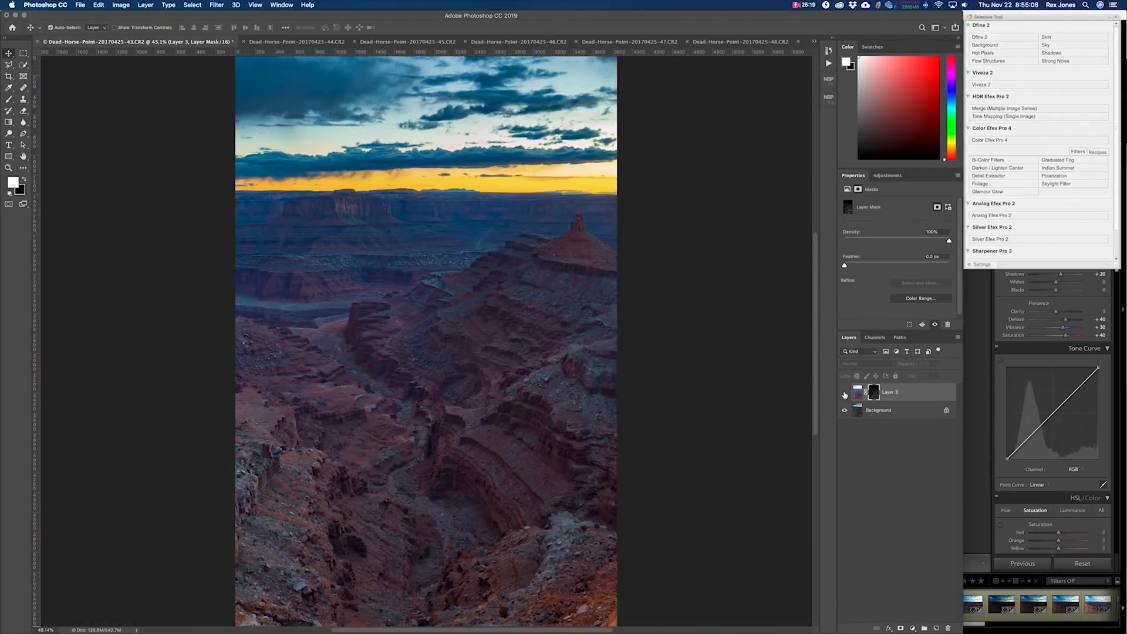
# Load Layer 3's mask as a selection and add a Curves adjustment layer masked by it
pyautogui.click(845, 395)
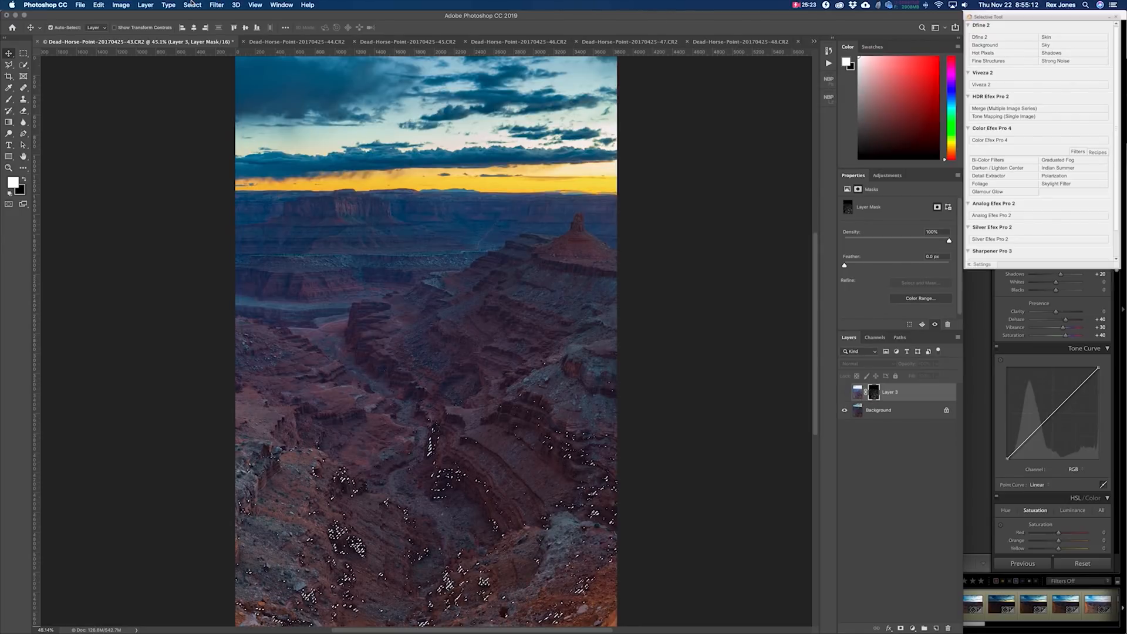
pyautogui.click(145, 4)
pyautogui.moveTo(186, 126)
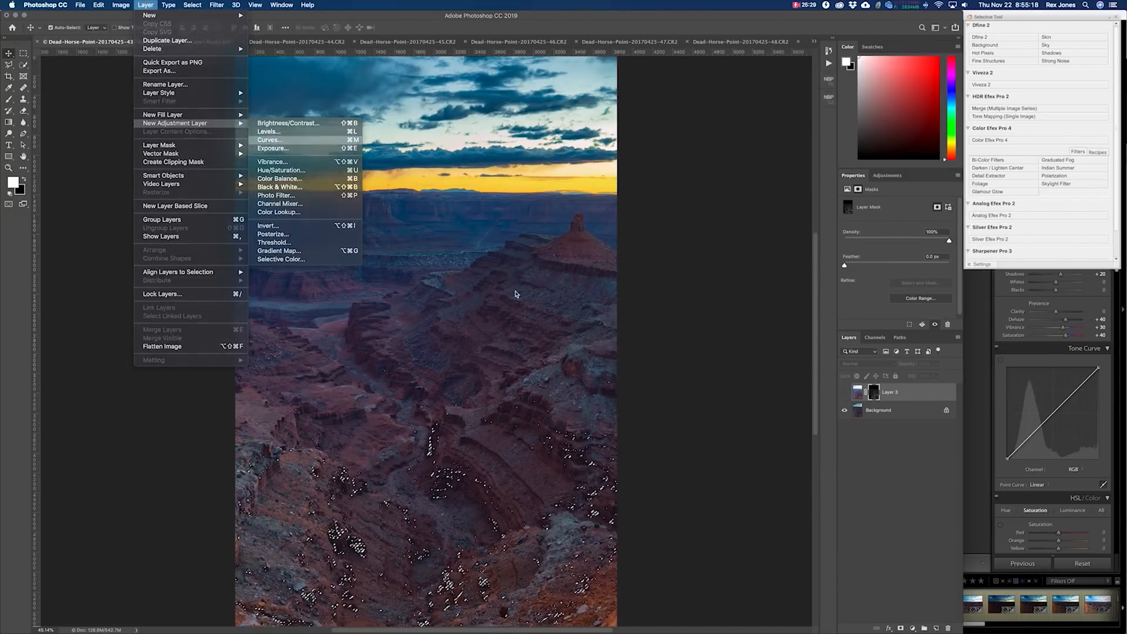
pyautogui.click(270, 140)
pyautogui.press('Return')
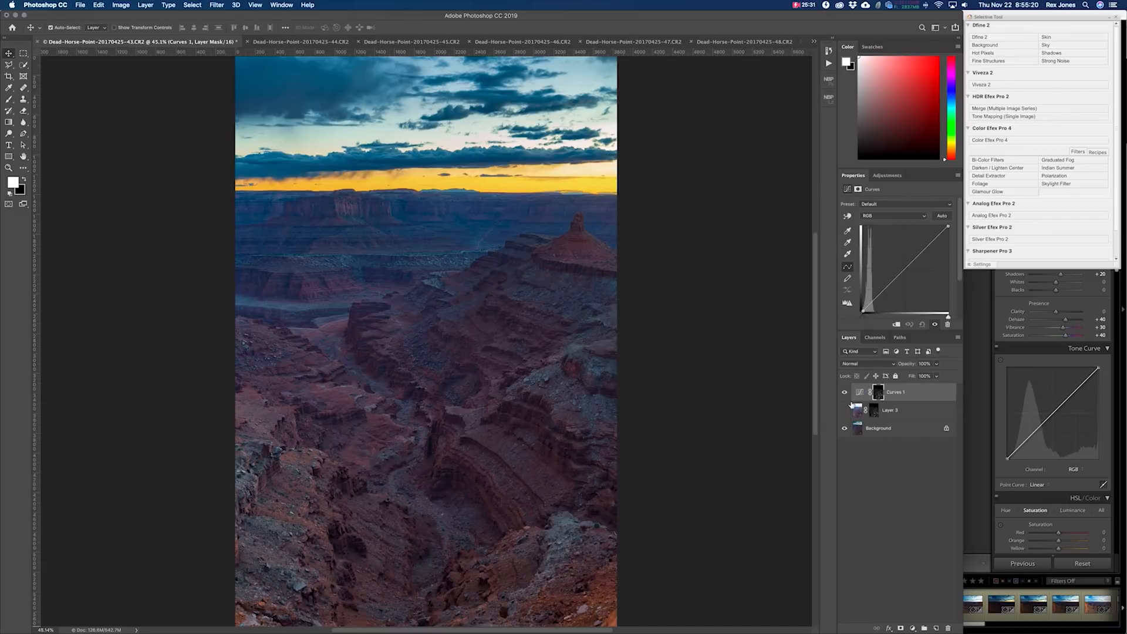
# Lift the darker tones on the Curves 1 curve to brighten the masked shadows, and check the layer's mask on its own
pyautogui.click(877, 392)
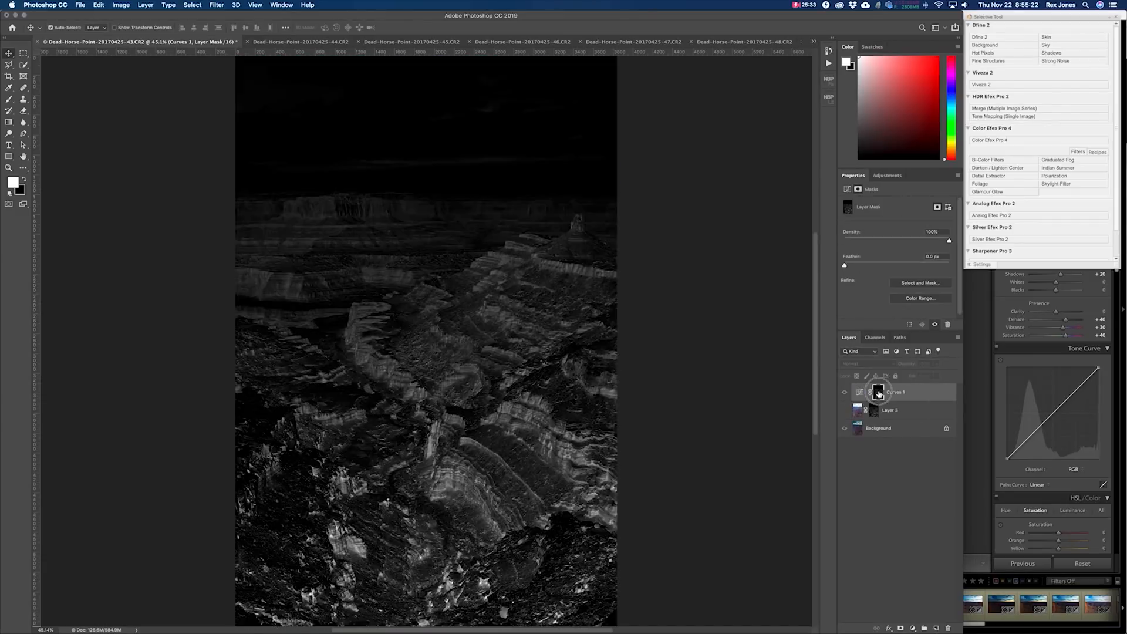
pyautogui.click(859, 392)
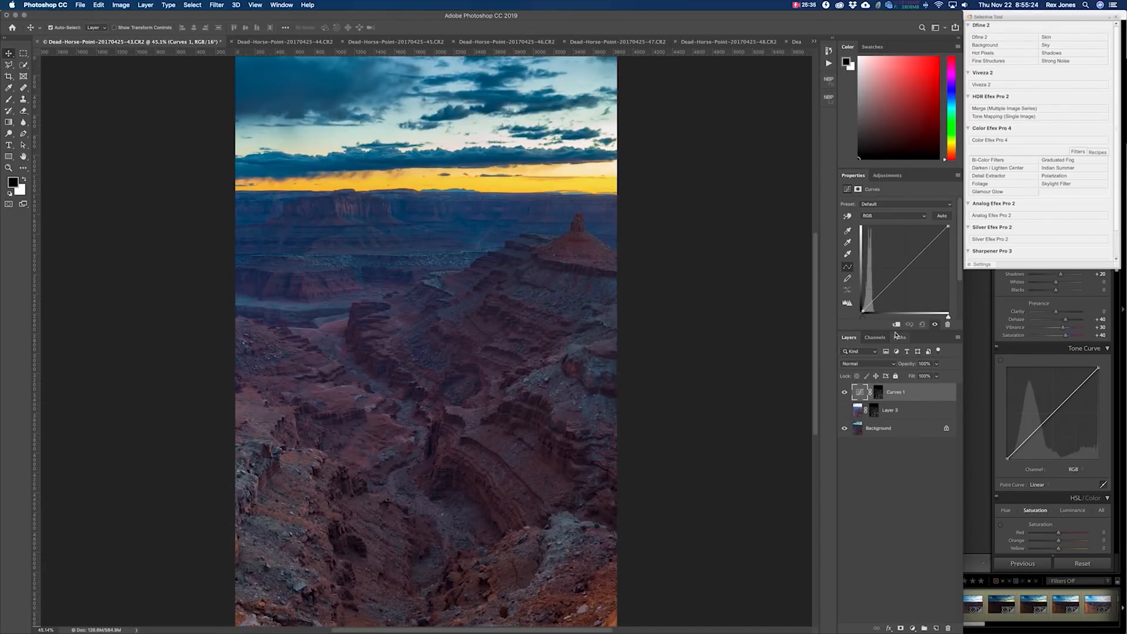
pyautogui.moveTo(905, 268)
pyautogui.mouseDown()
pyautogui.moveTo(883, 257)
pyautogui.moveTo(883, 270)
pyautogui.mouseUp()
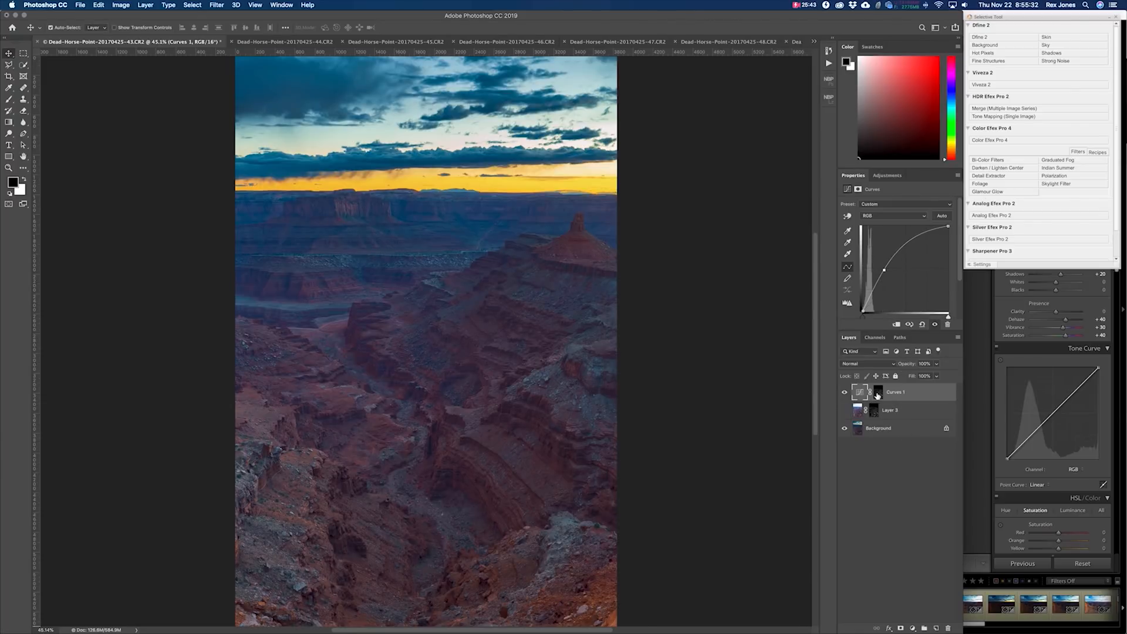
pyautogui.keyDown('alt'); pyautogui.click(878, 392); pyautogui.keyUp('alt')
pyautogui.keyDown('alt'); pyautogui.click(879, 393); pyautogui.keyUp('alt')
pyautogui.click(859, 395)
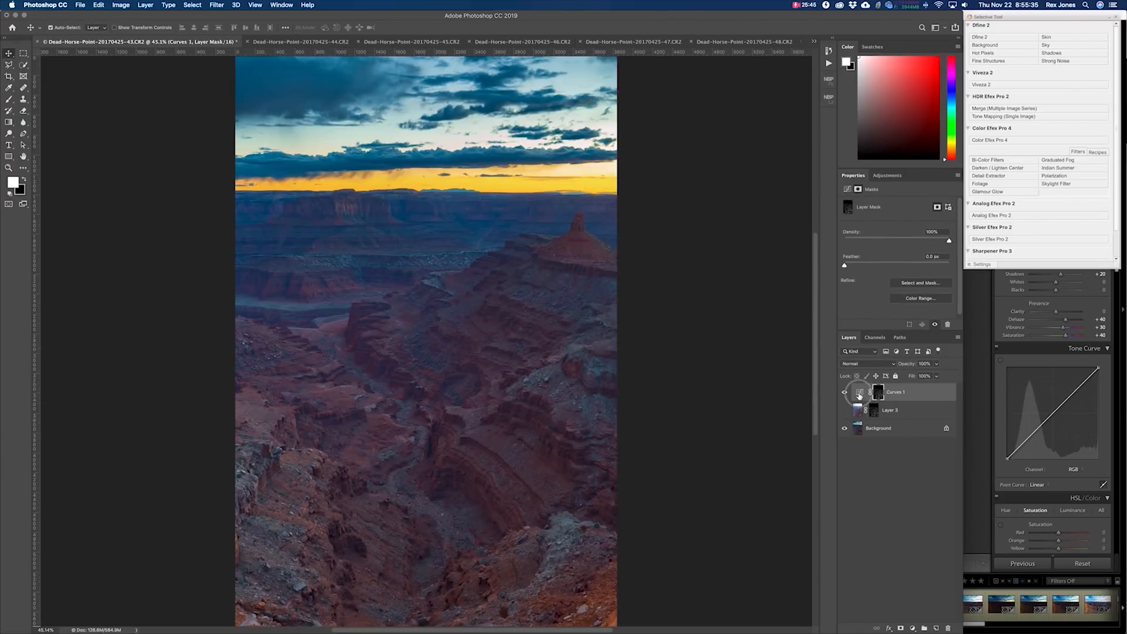
# Hide Curves 1, compare the image with Layer 3 on and off, and examine Layer 3's mask
pyautogui.click(866, 432)
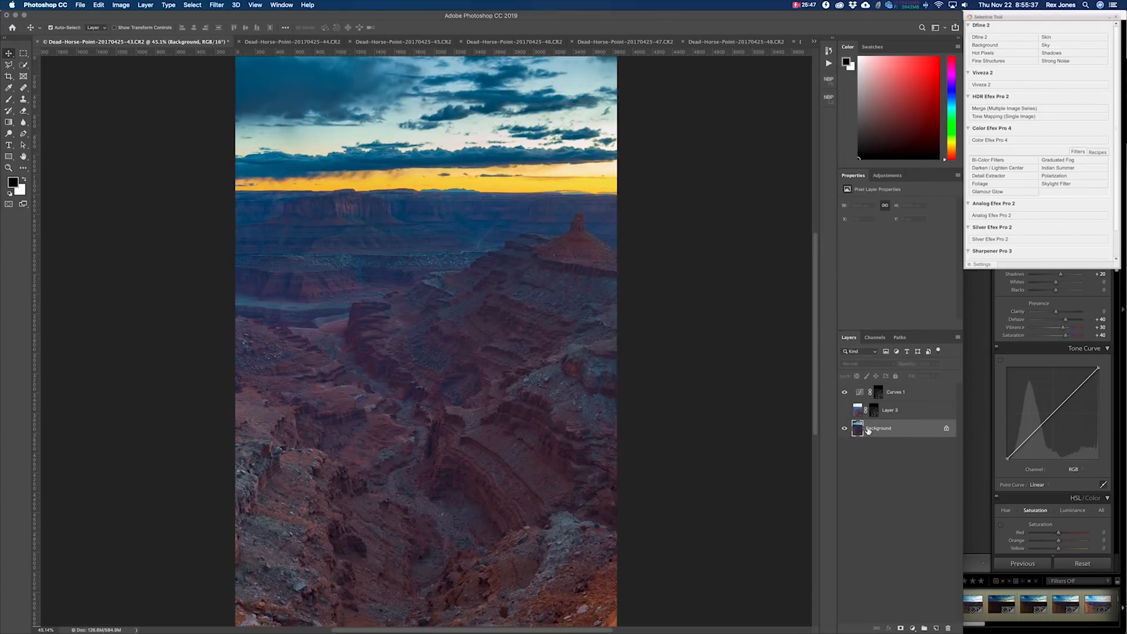
pyautogui.click(845, 392)
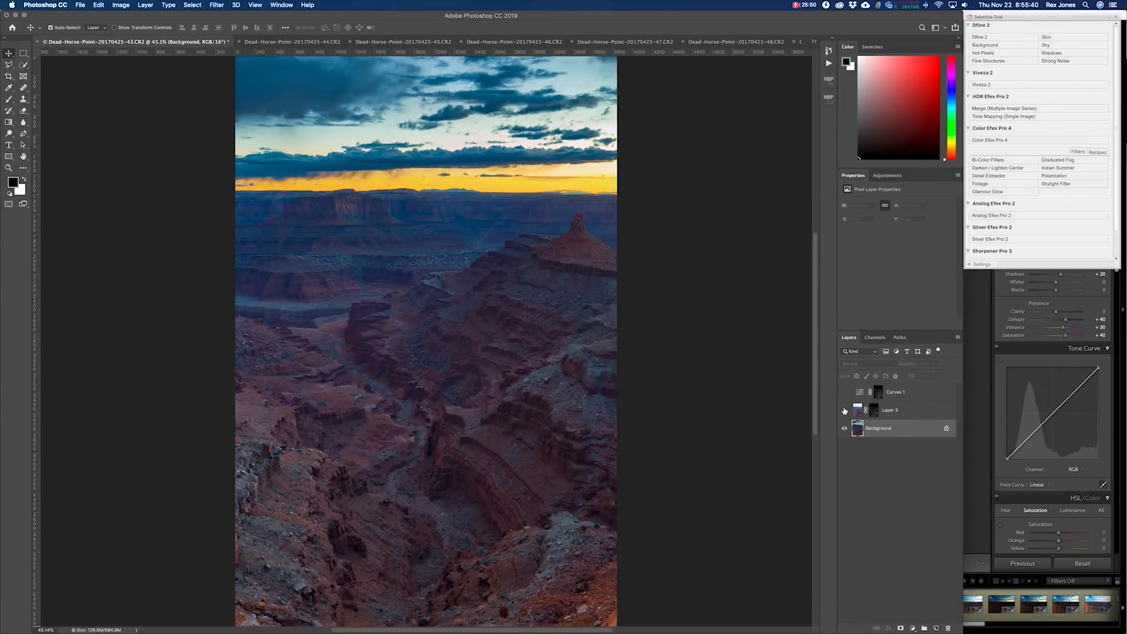
pyautogui.click(874, 411)
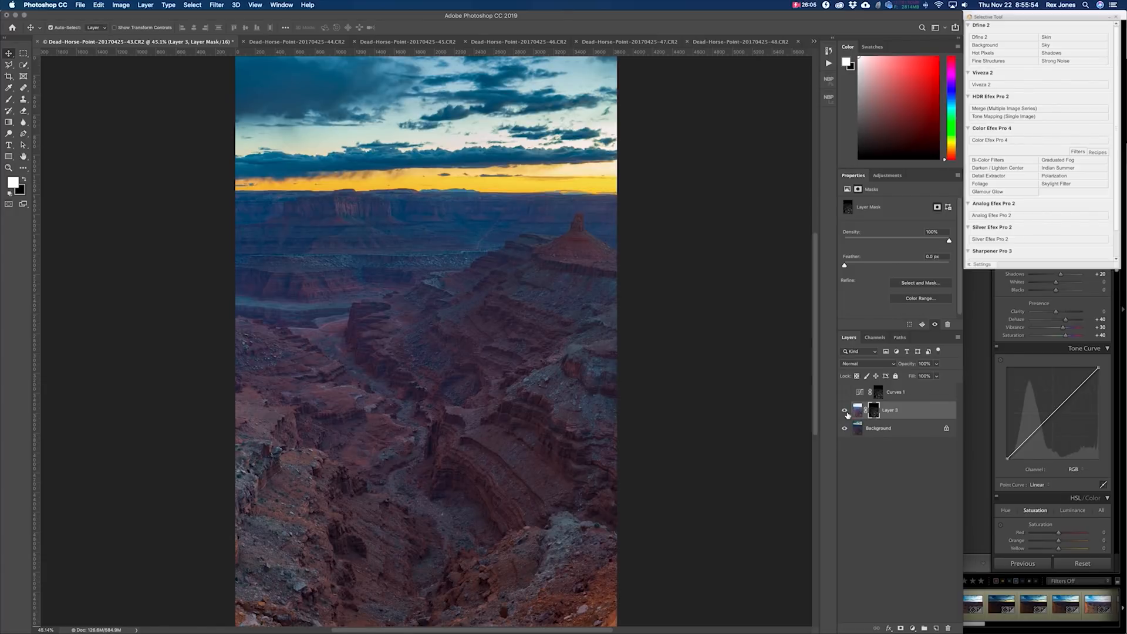
pyautogui.click(844, 412)
pyautogui.click(844, 412)
pyautogui.keyDown('alt'); pyautogui.click(872, 413); pyautogui.keyUp('alt')
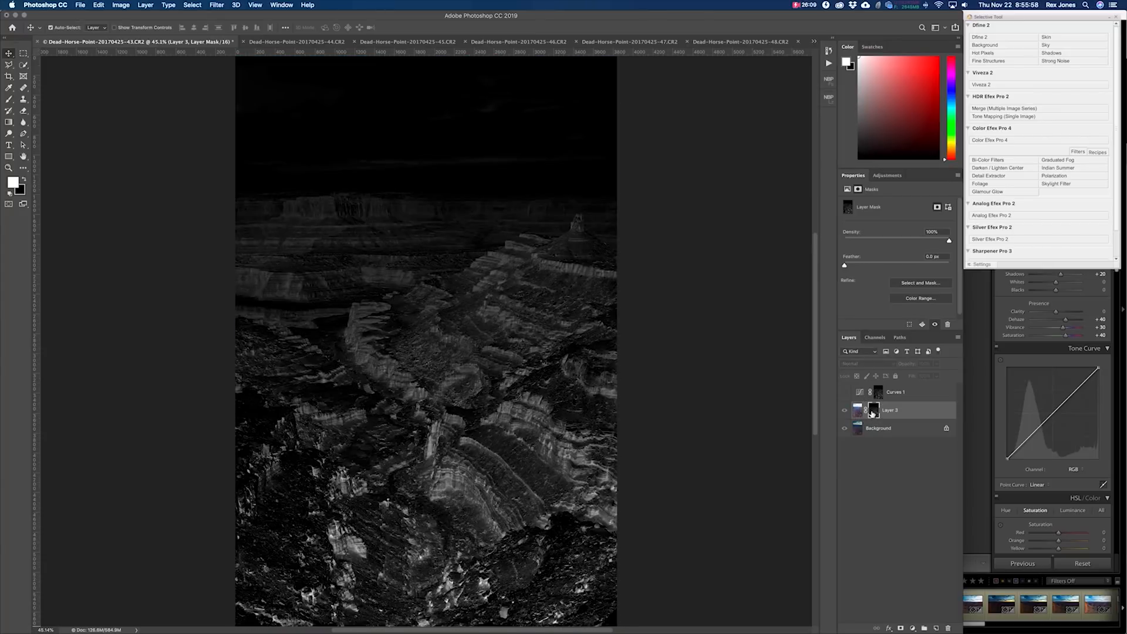
pyautogui.click(873, 443)
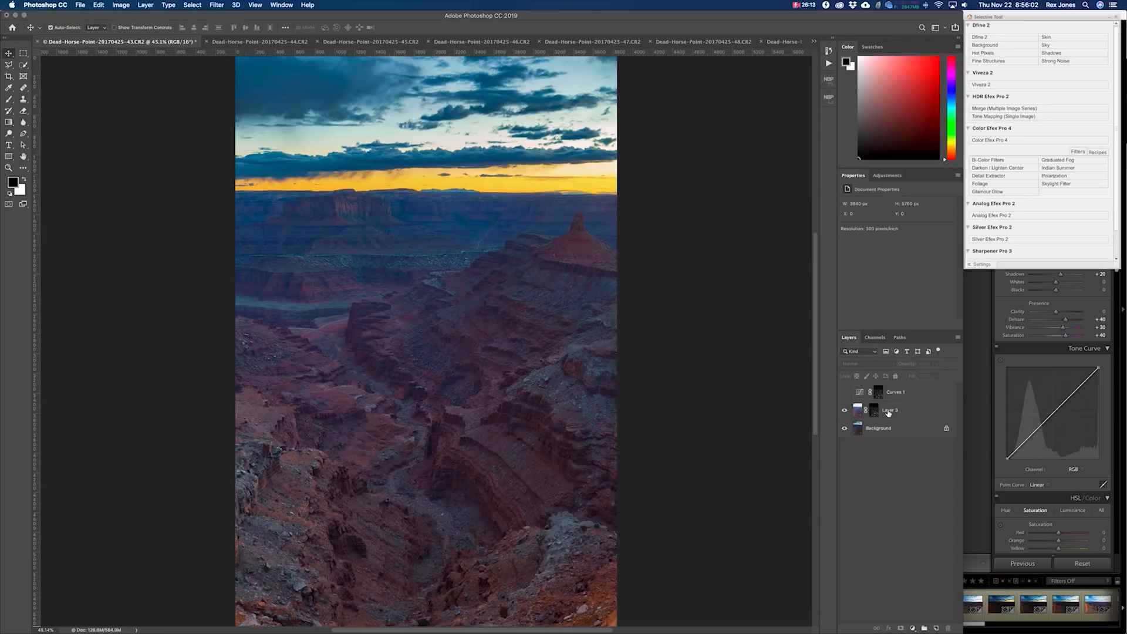
# Put Layer 3 into a group and add a black layer mask to the group
pyautogui.click(886, 411)
pyautogui.press('super+g')
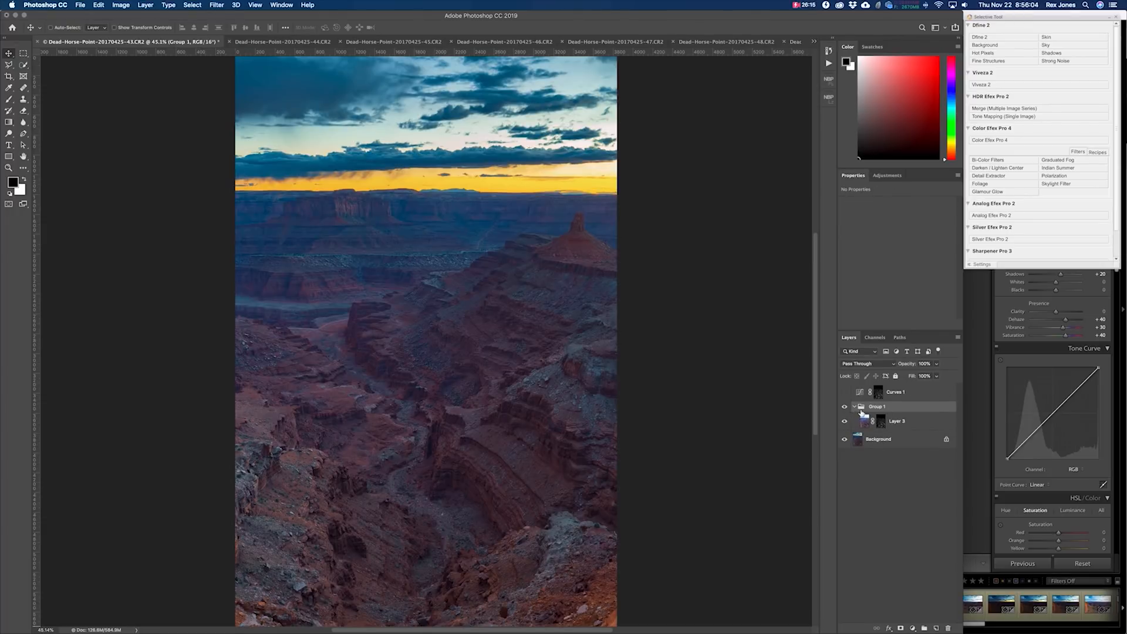
pyautogui.moveTo(869, 415); pyautogui.dragTo(872, 410)
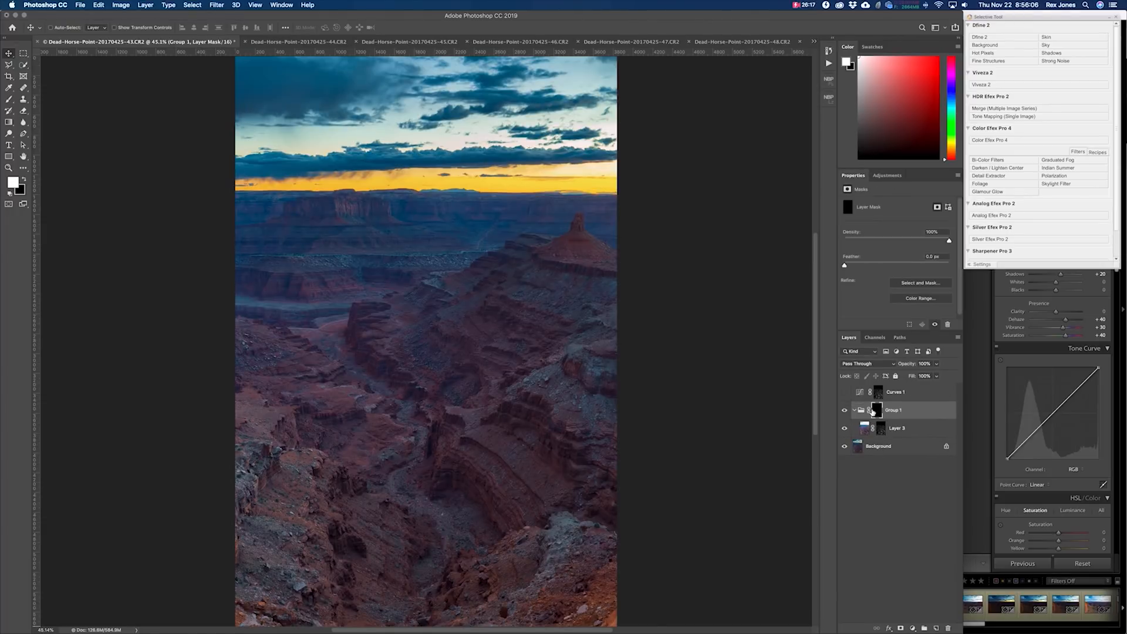
# Draw a gradient on the Group 1 mask with the Gradient tool, revealing the canyon foreground and hiding the sky
pyautogui.press('super+minus')
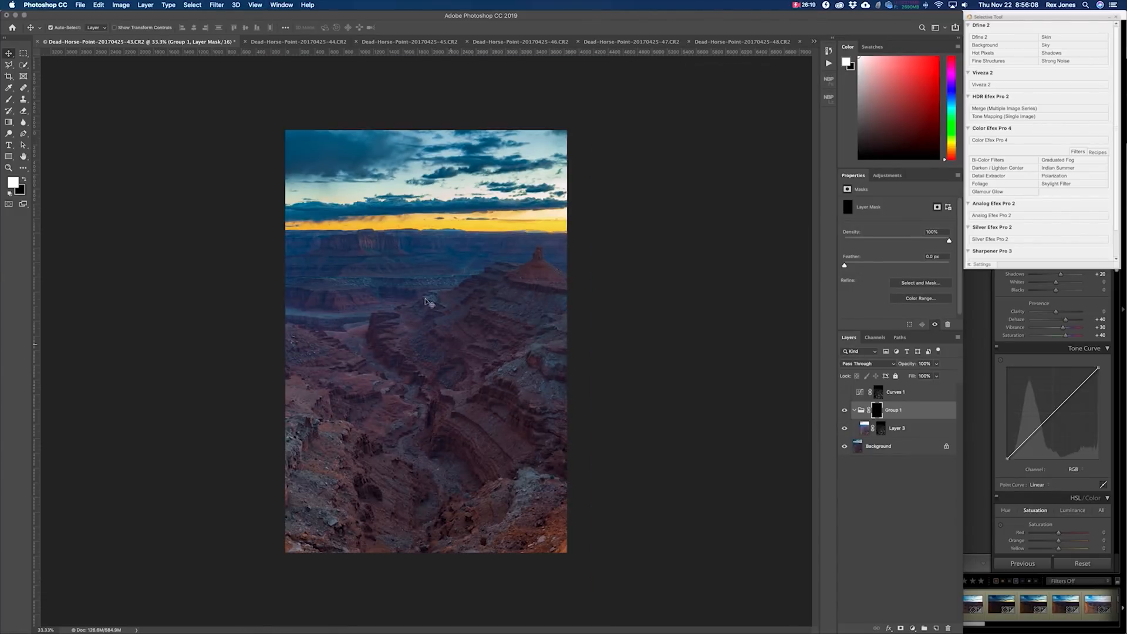
pyautogui.press('g')
pyautogui.keyDown('shift'); pyautogui.click(877, 411); pyautogui.keyUp('shift')
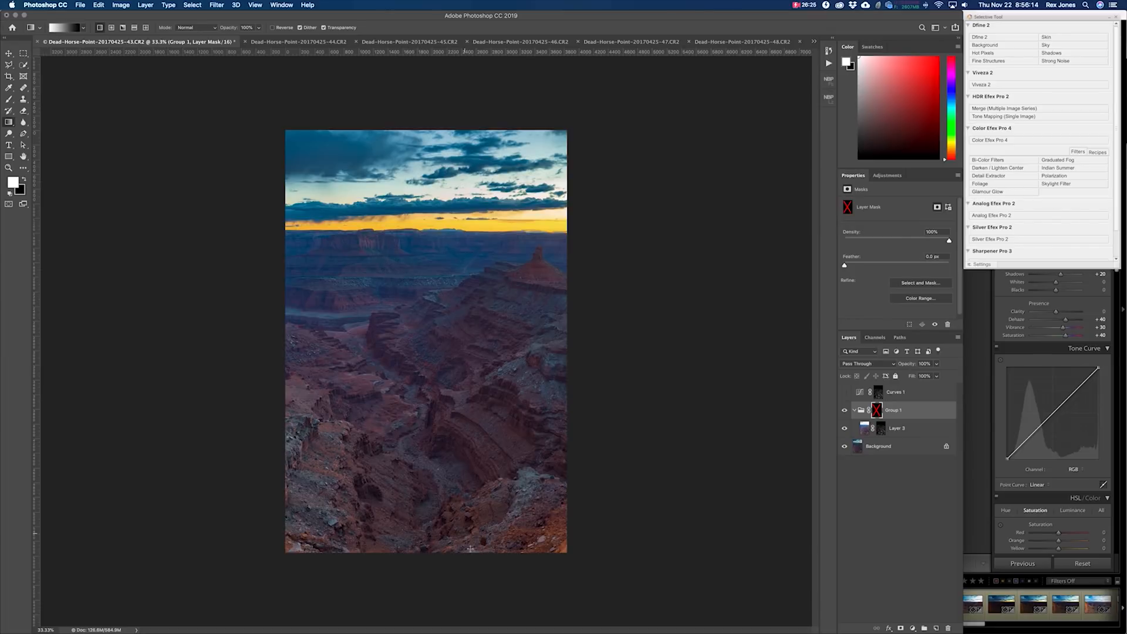
pyautogui.keyDown('shift'); pyautogui.click(876, 417); pyautogui.keyUp('shift')
pyautogui.moveTo(392, 353); pyautogui.dragTo(406, 235)
pyautogui.moveTo(419, 403); pyautogui.dragTo(434, 260)
pyautogui.press('v')
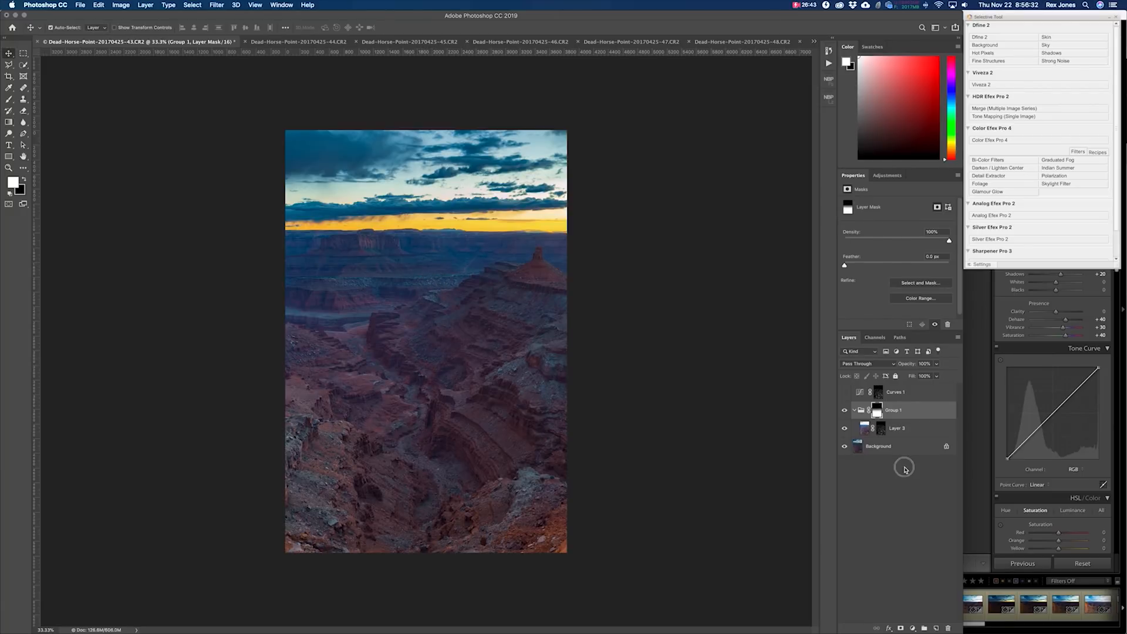
# Collapse Group 1, compare the image with the group on and off, and make Curves 1 visible
pyautogui.click(854, 410)
pyautogui.click(845, 410)
pyautogui.click(845, 410)
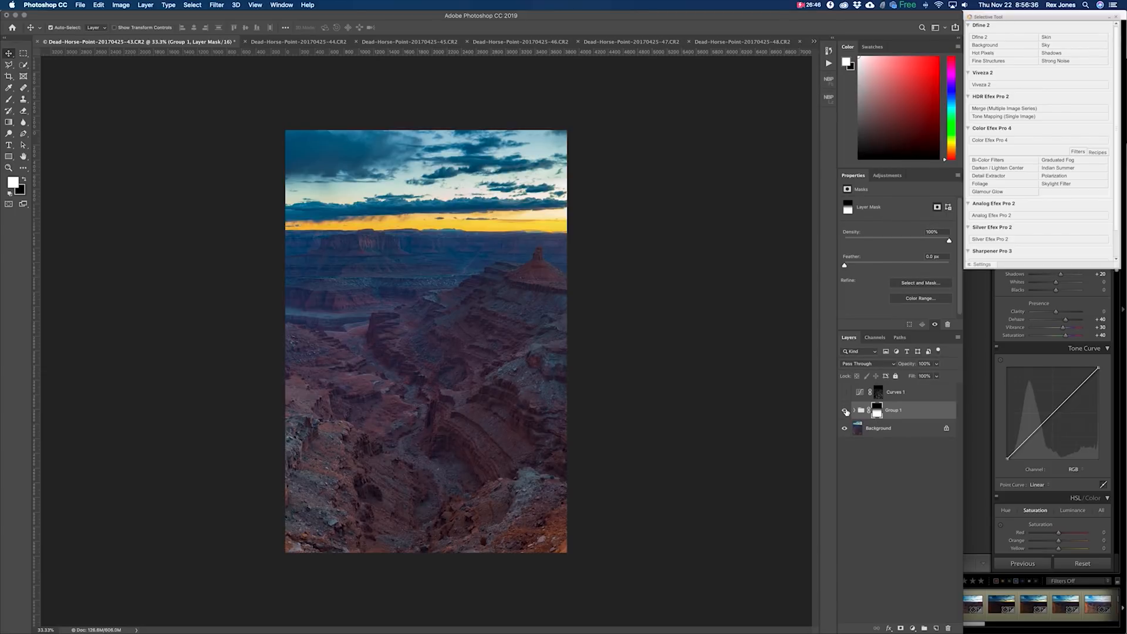
pyautogui.click(845, 410)
pyautogui.click(844, 410)
pyautogui.click(844, 392)
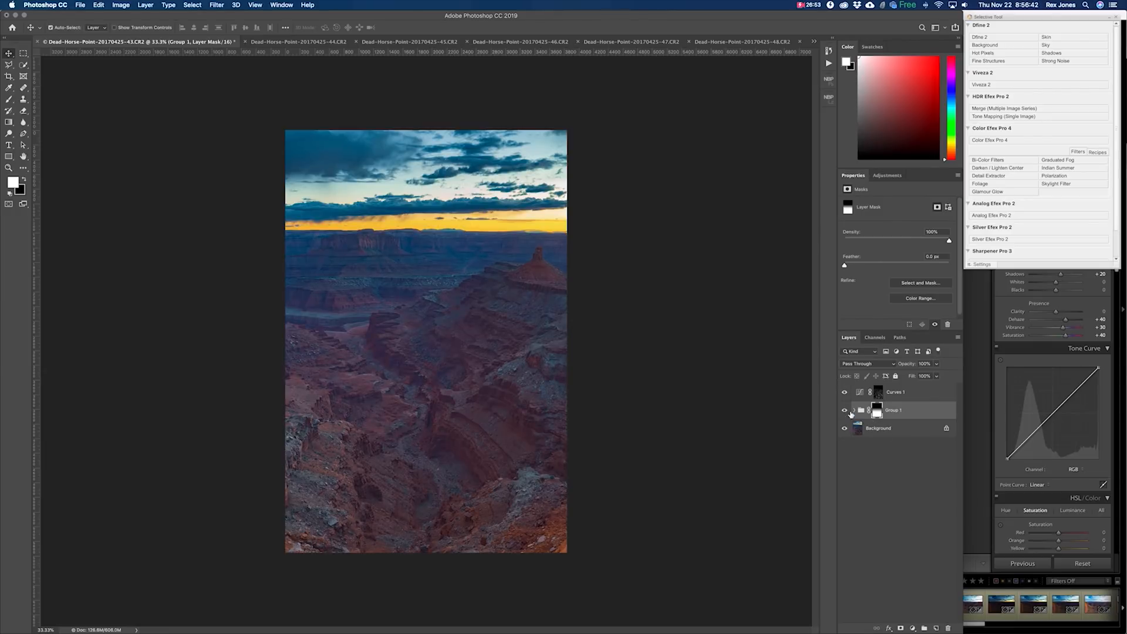
# Delete the Curves 1 layer and Group 1, keeping only the Background, and save the image
pyautogui.click(893, 397)
pyautogui.press('Delete')
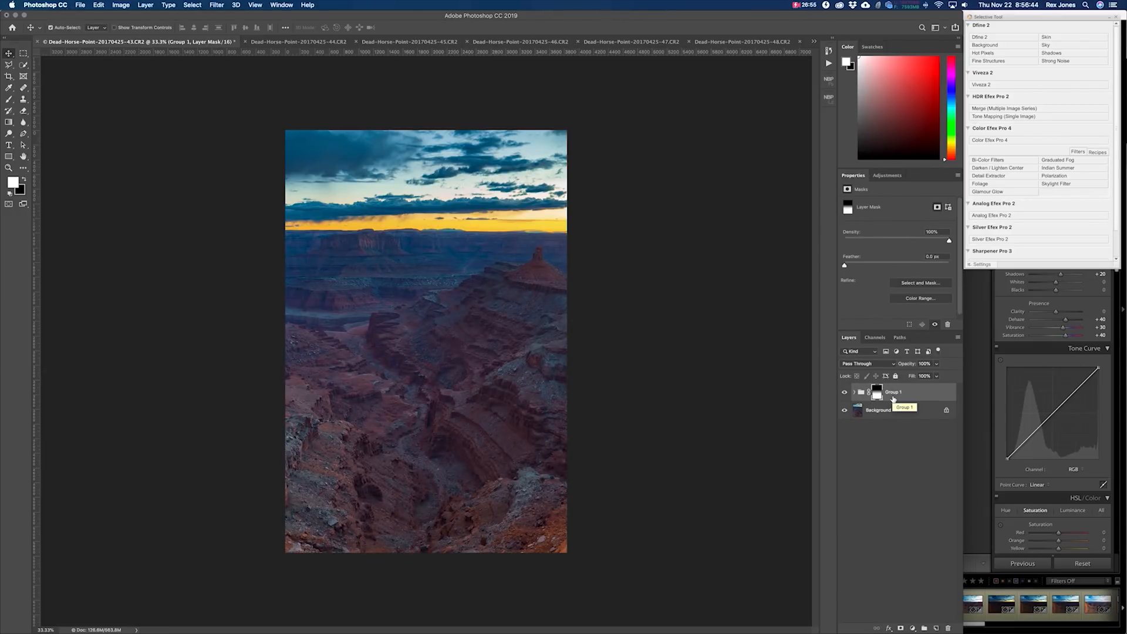
pyautogui.press('Delete')
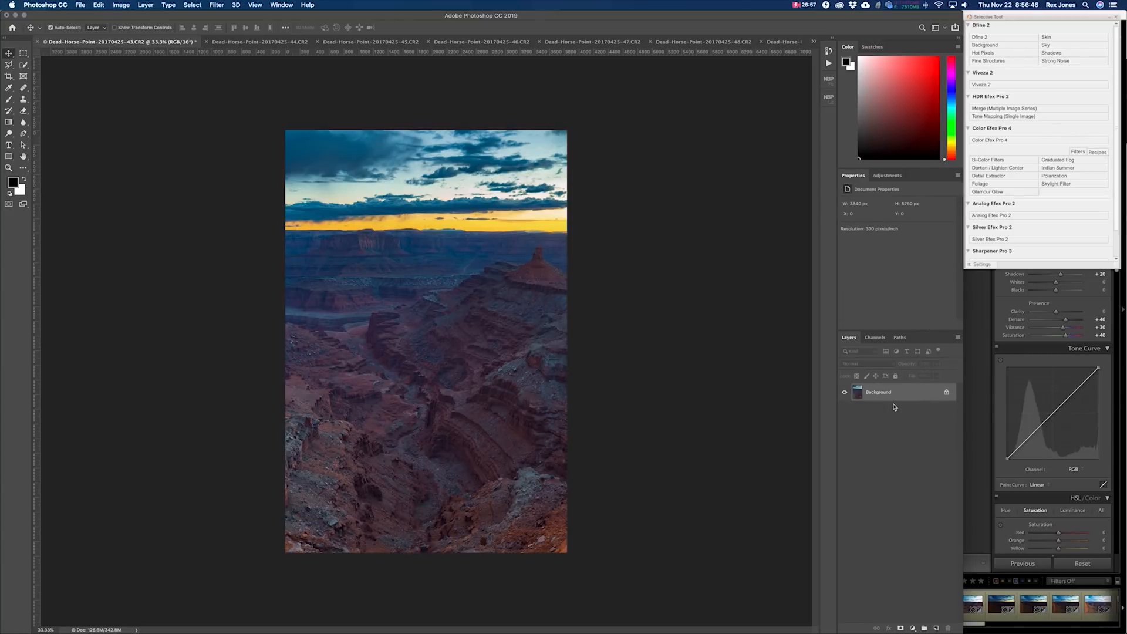
pyautogui.press('super+s')
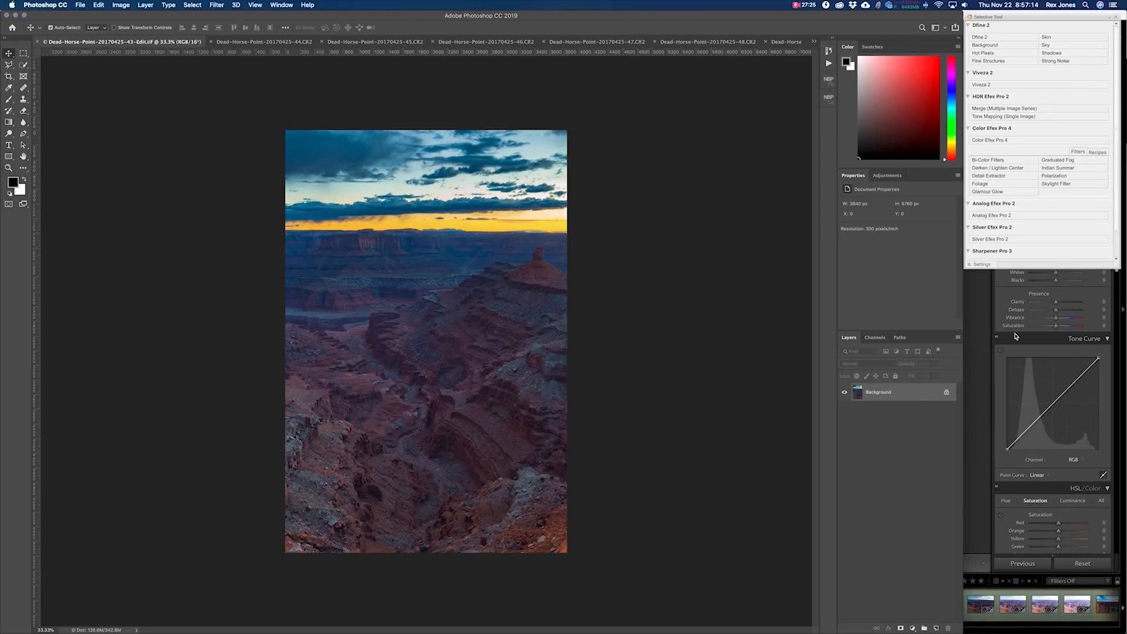
pyautogui.click(984, 353)
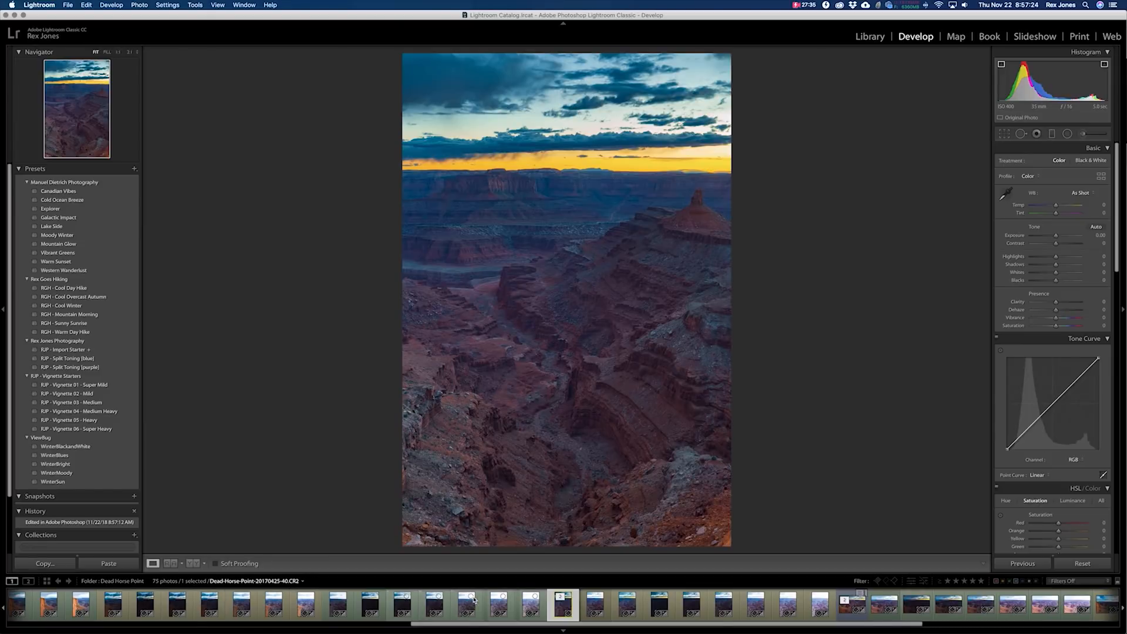
pyautogui.click(595, 606)
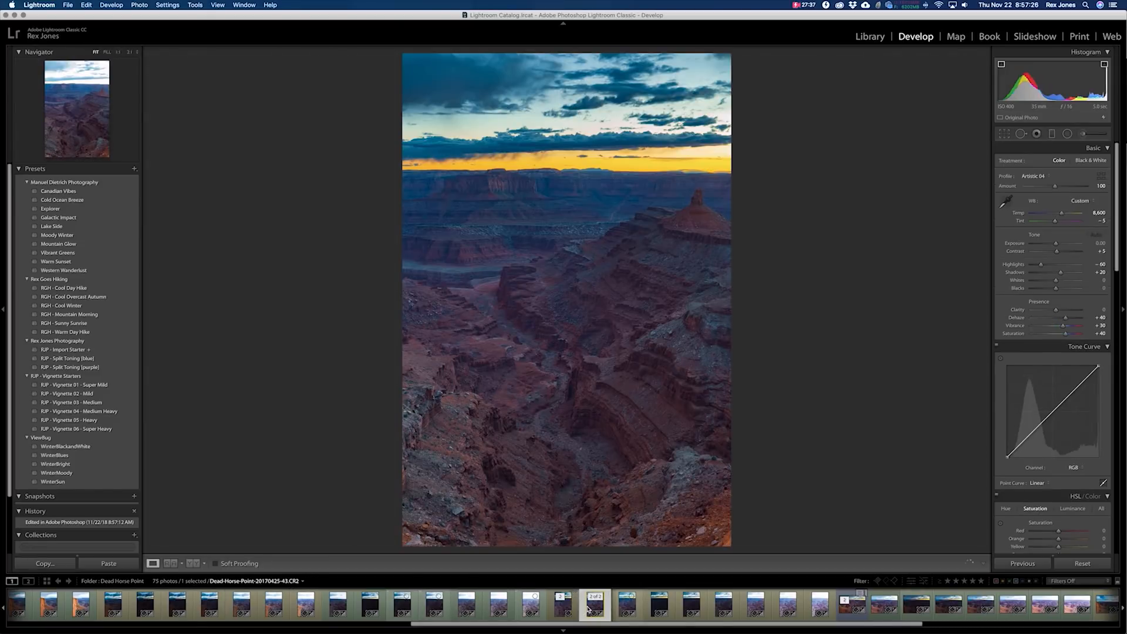
pyautogui.press('super+shift+v')
pyautogui.click(624, 608)
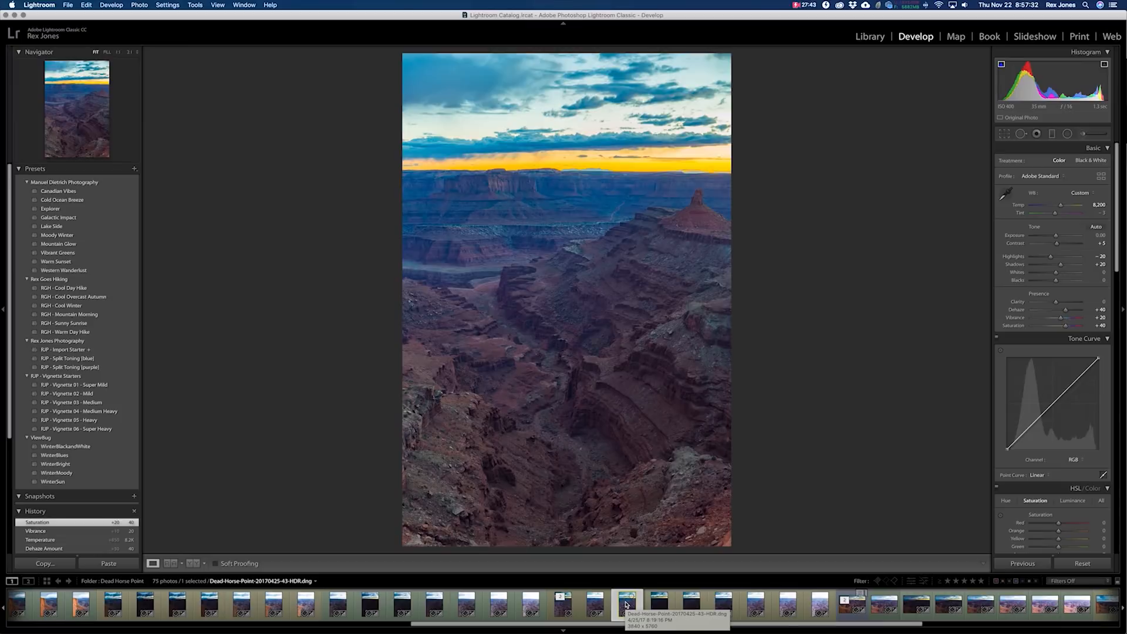
pyautogui.click(563, 607)
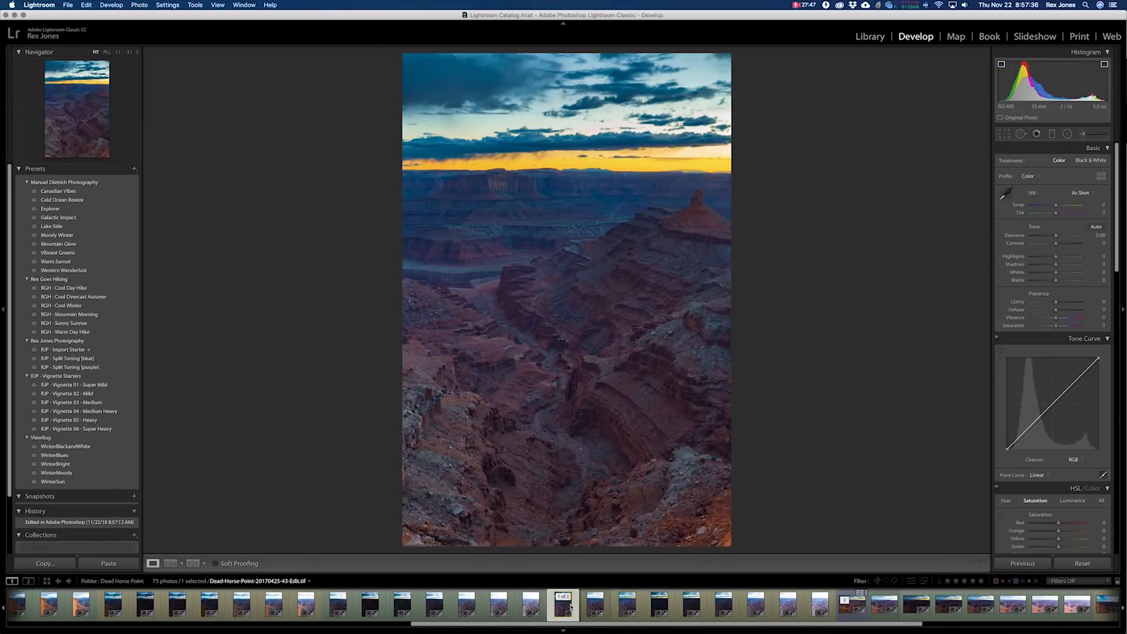
pyautogui.click(623, 610)
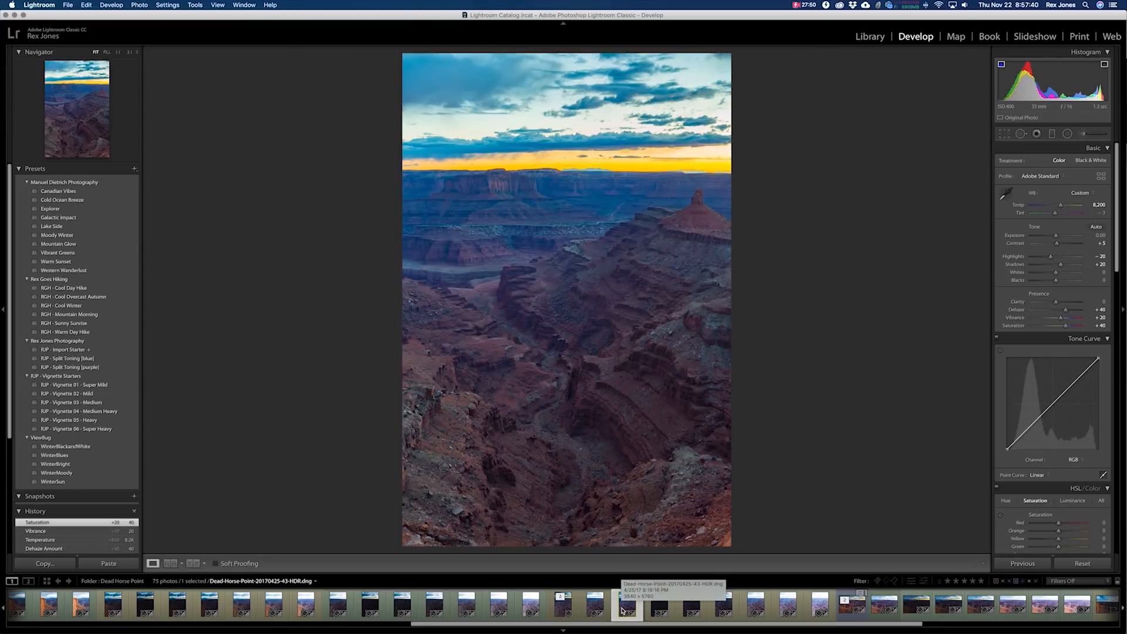
pyautogui.moveTo(1050, 257); pyautogui.dragTo(972, 267)
pyautogui.click(559, 610)
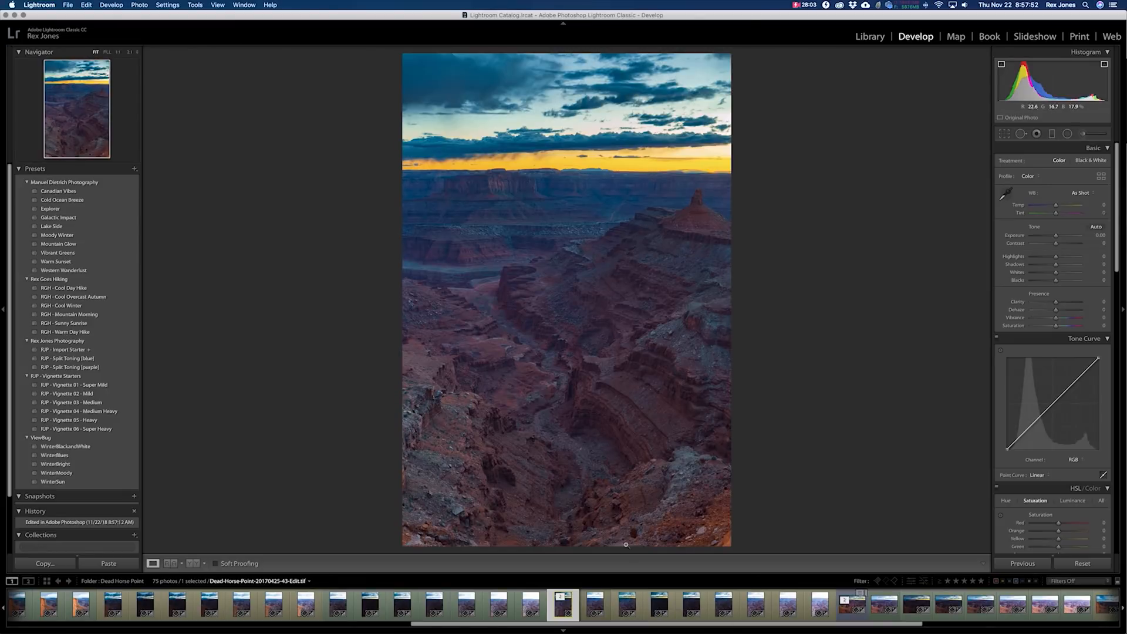
pyautogui.click(624, 605)
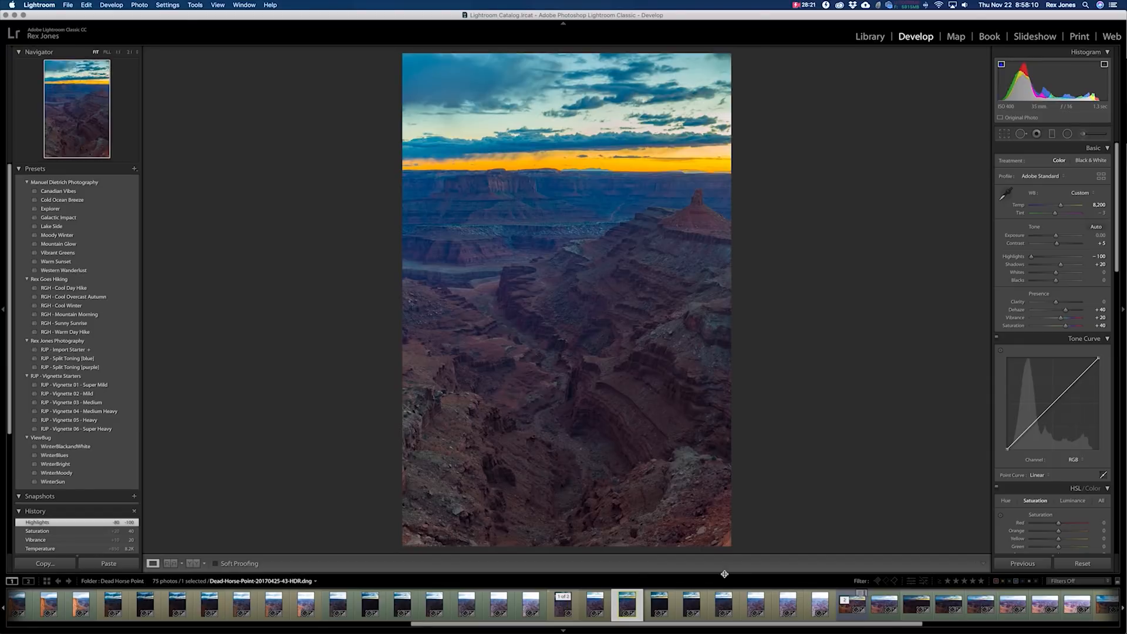
# Narrow the filmstrip to the manual blend and the HDR image by colour label, and compare the two images
pyautogui.rightClick(626, 606)
pyautogui.moveTo(689, 474)
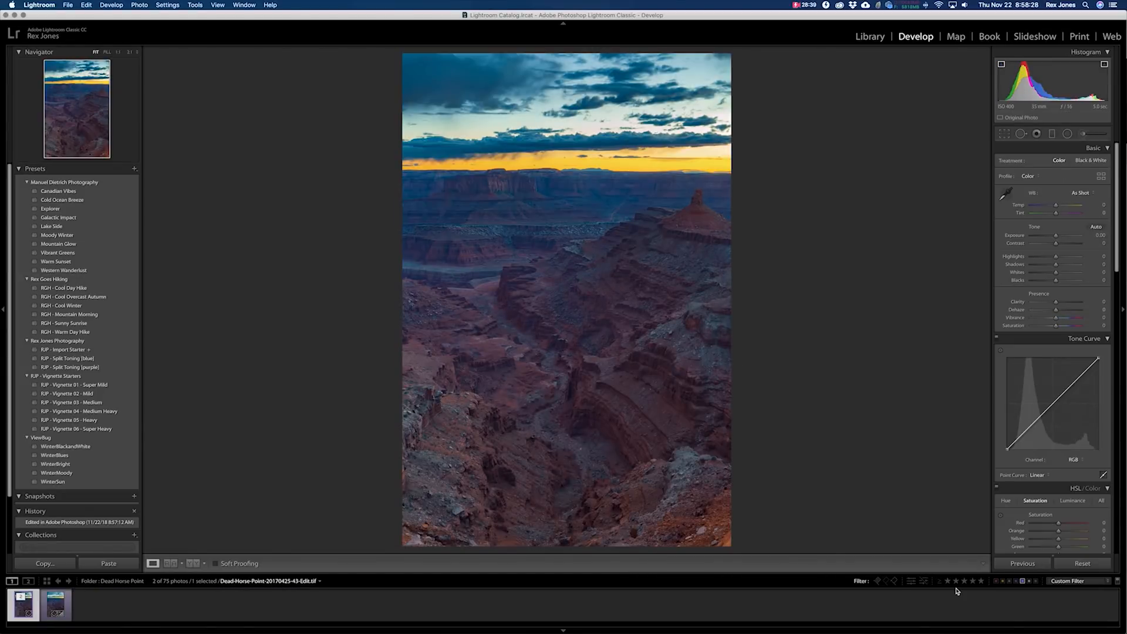
pyautogui.press('Right')
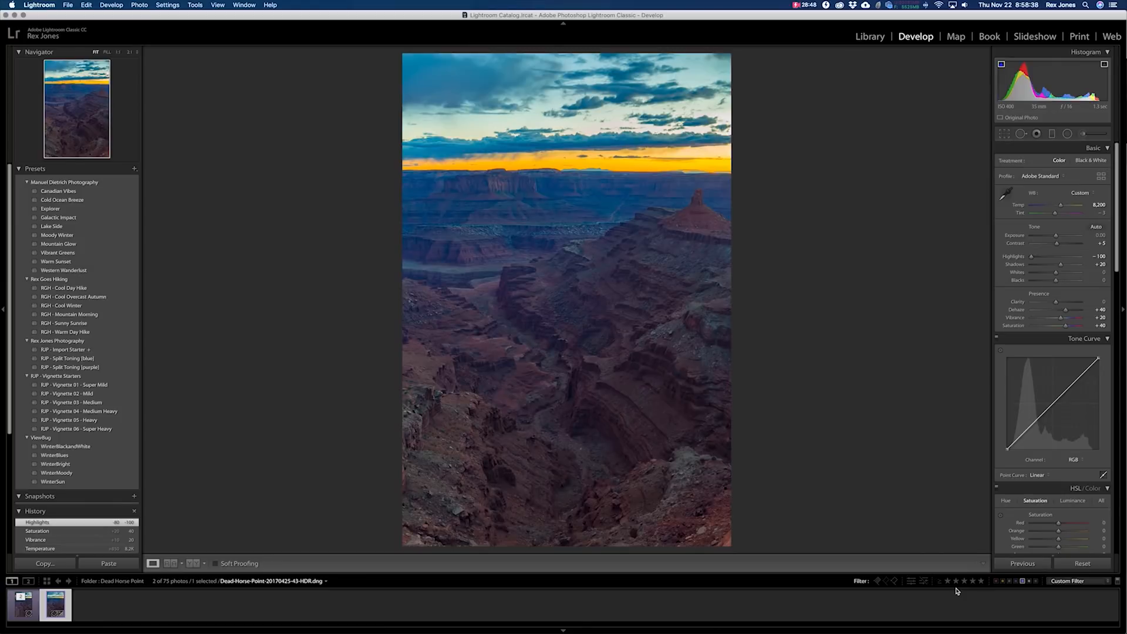
pyautogui.press('Left')
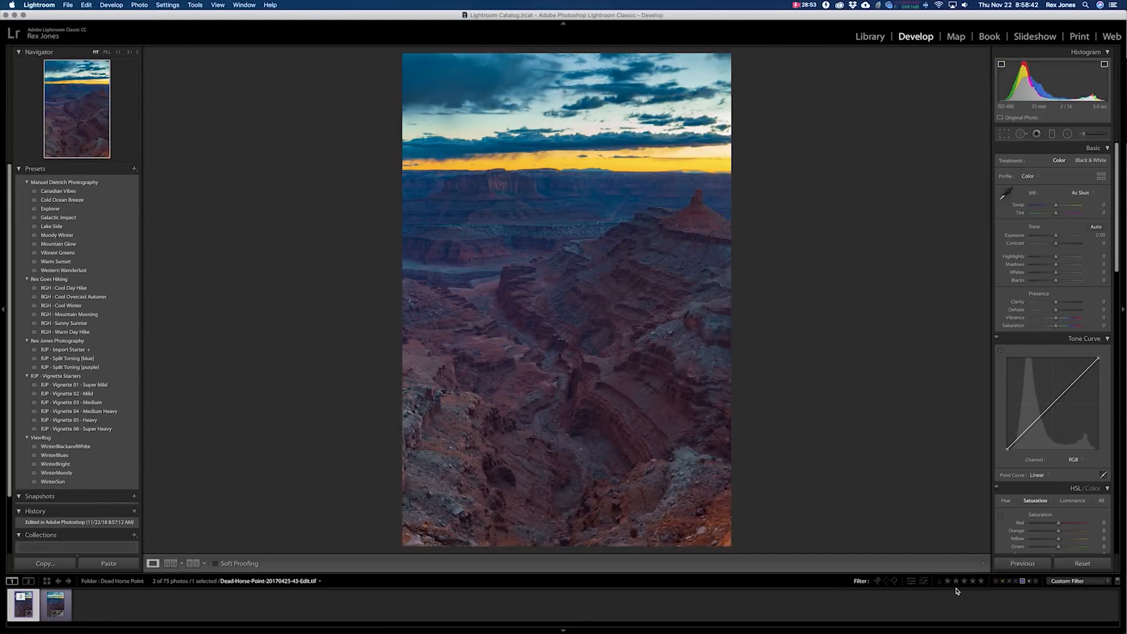
pyautogui.press('Right')
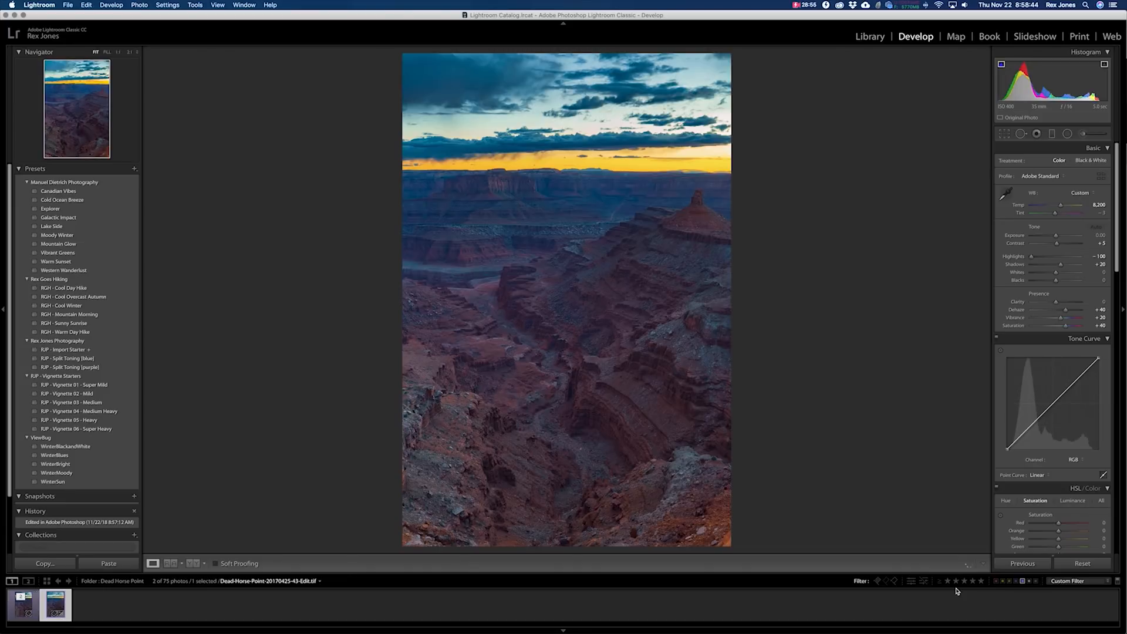
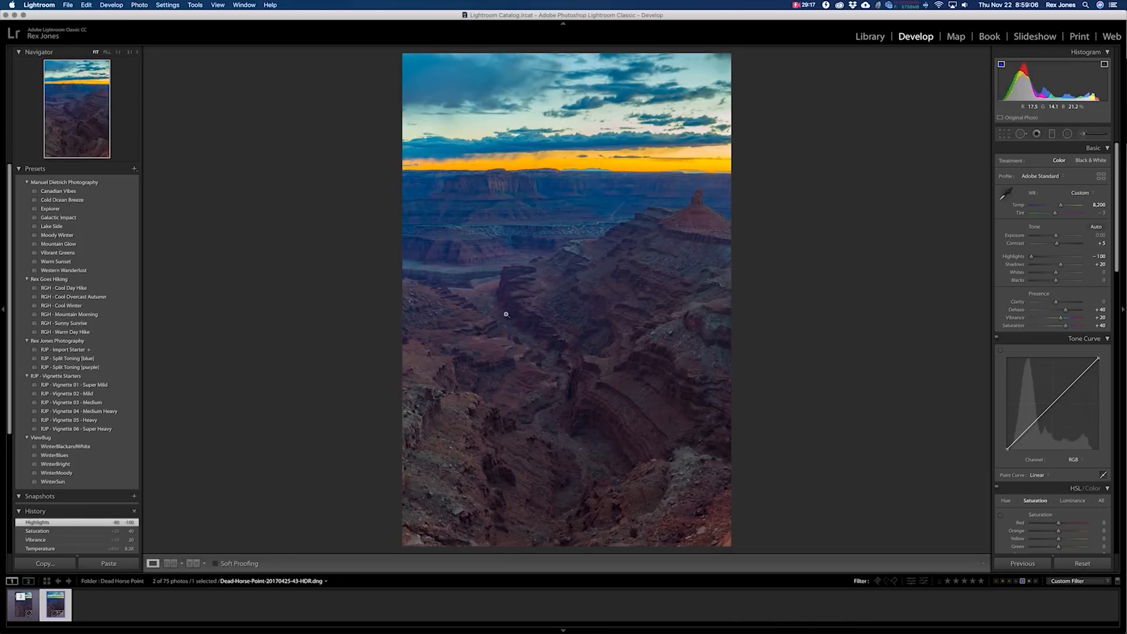
pyautogui.click(21, 607)
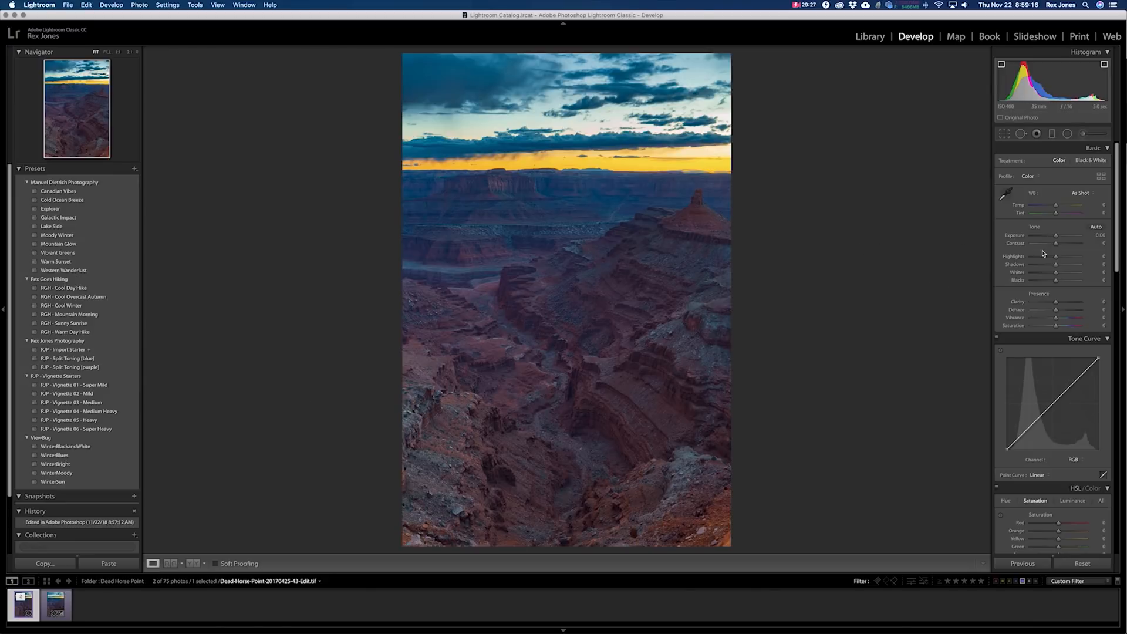
pyautogui.moveTo(1051, 262); pyautogui.dragTo(979, 266)
pyautogui.press('super+z')
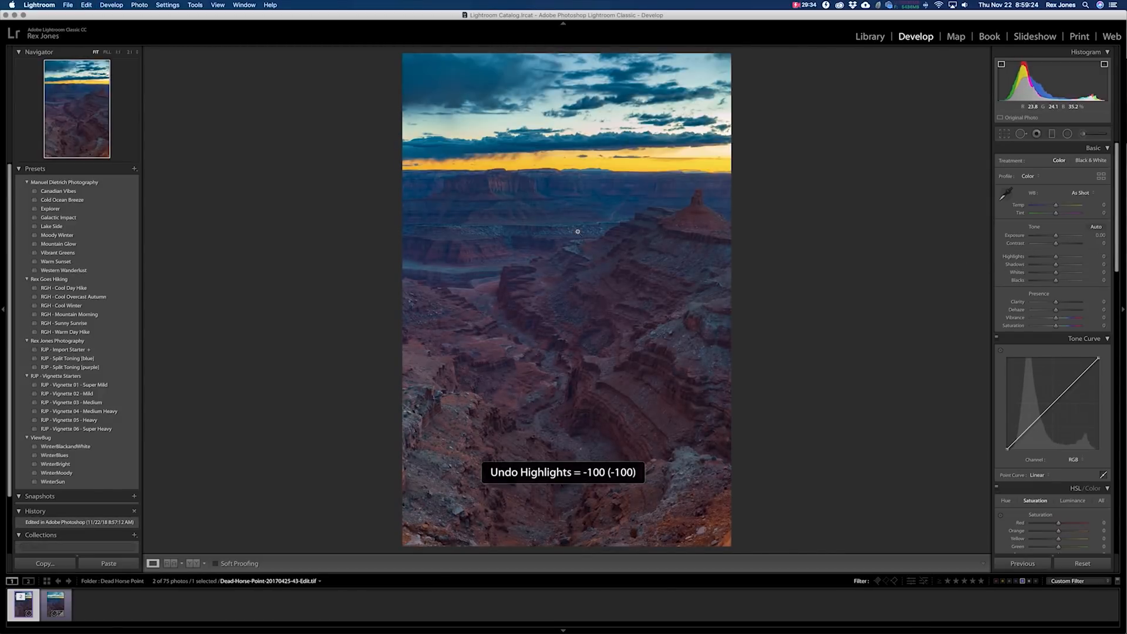
pyautogui.click(52, 611)
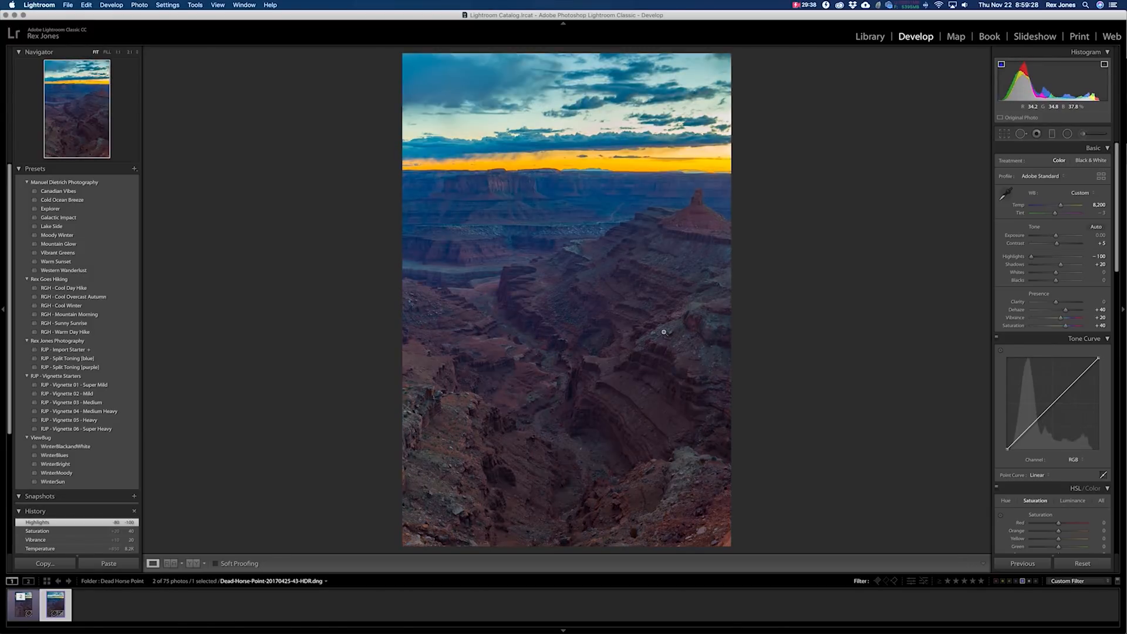
pyautogui.press('Left')
pyautogui.press('Right')
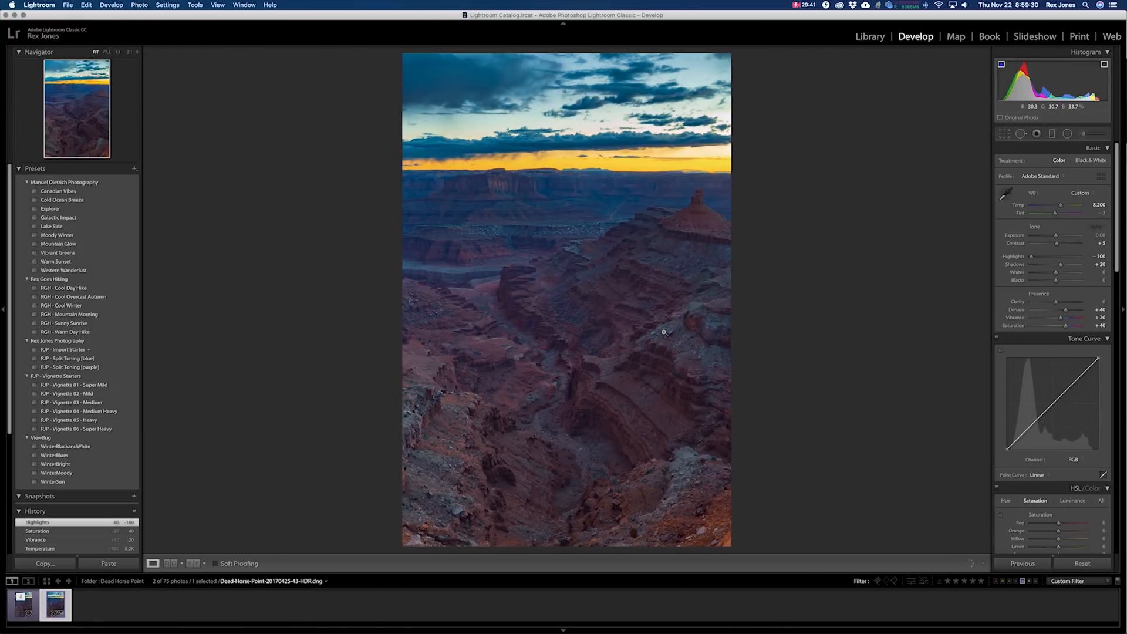
pyautogui.press('Left')
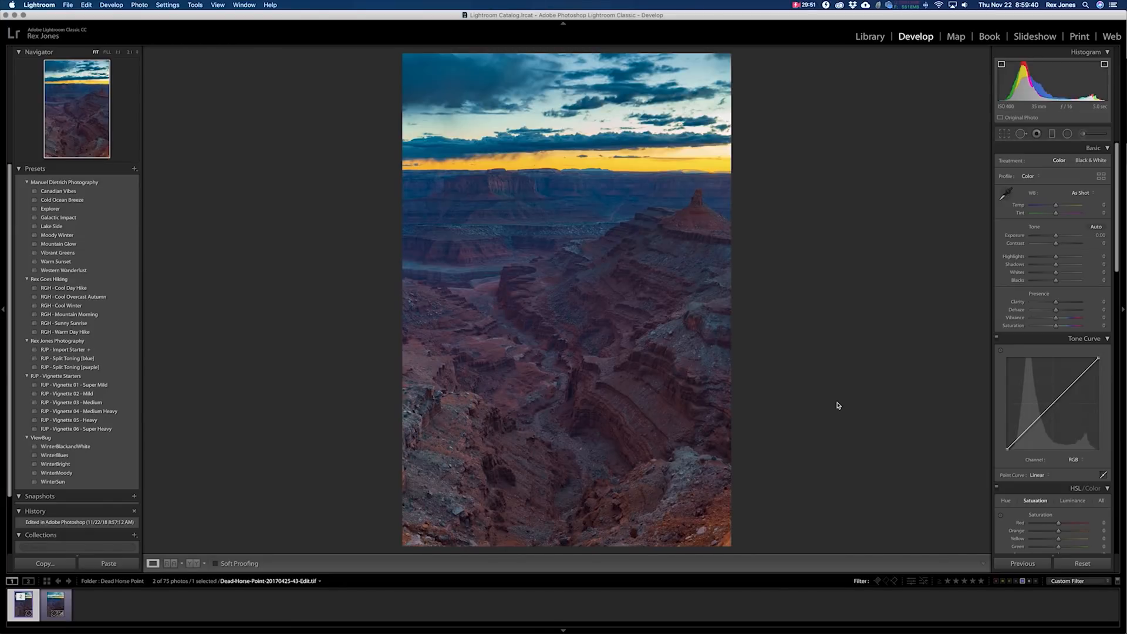
# Turn off the filmstrip filter and compare the manual blend with Dead-Horse-Point-20170425-44.CR2 and the HDR image
pyautogui.click(1117, 581)
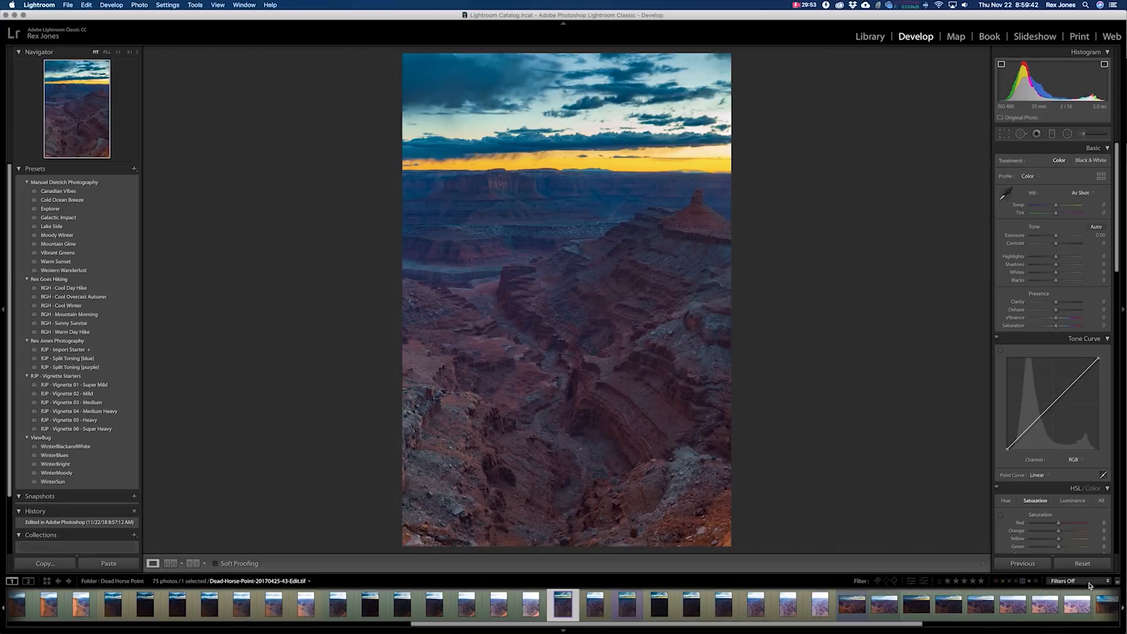
pyautogui.click(660, 605)
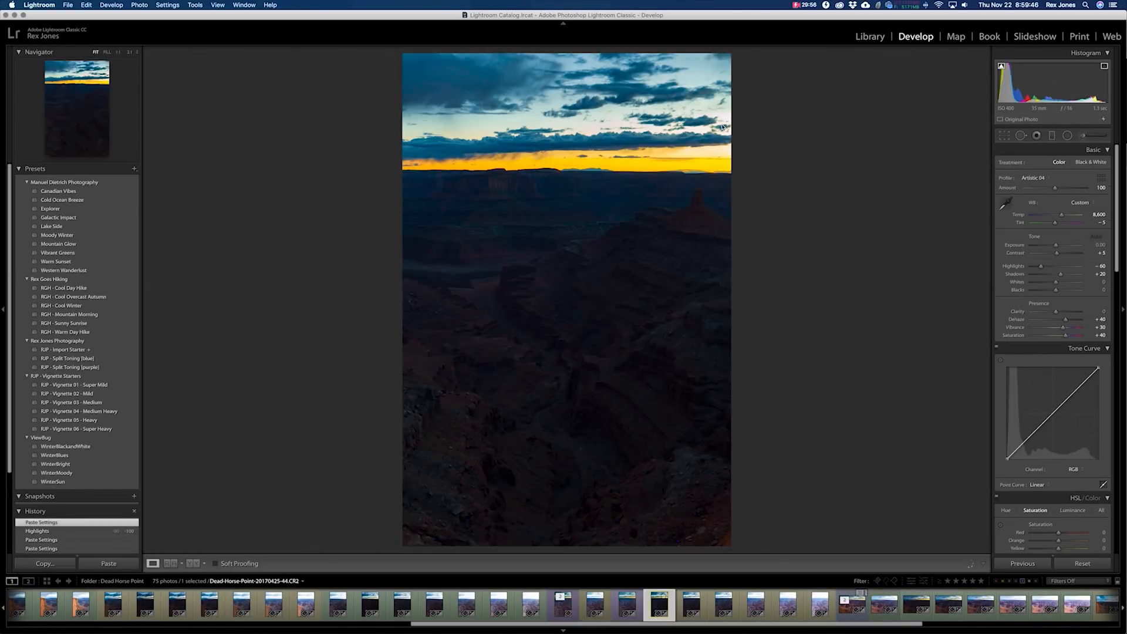
pyautogui.click(622, 608)
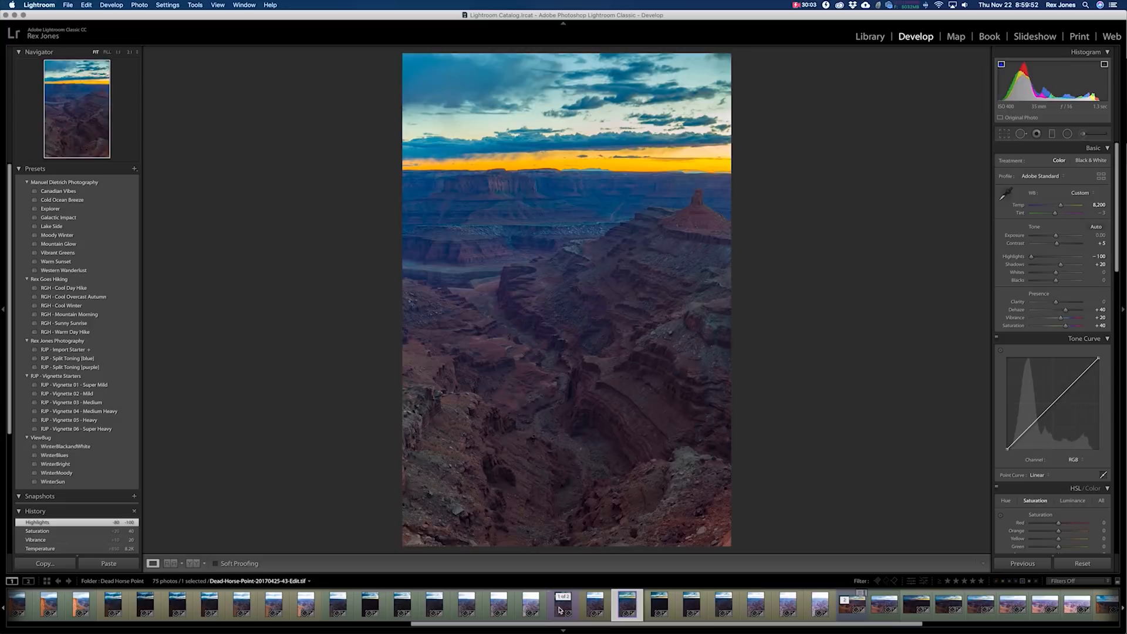
pyautogui.click(558, 608)
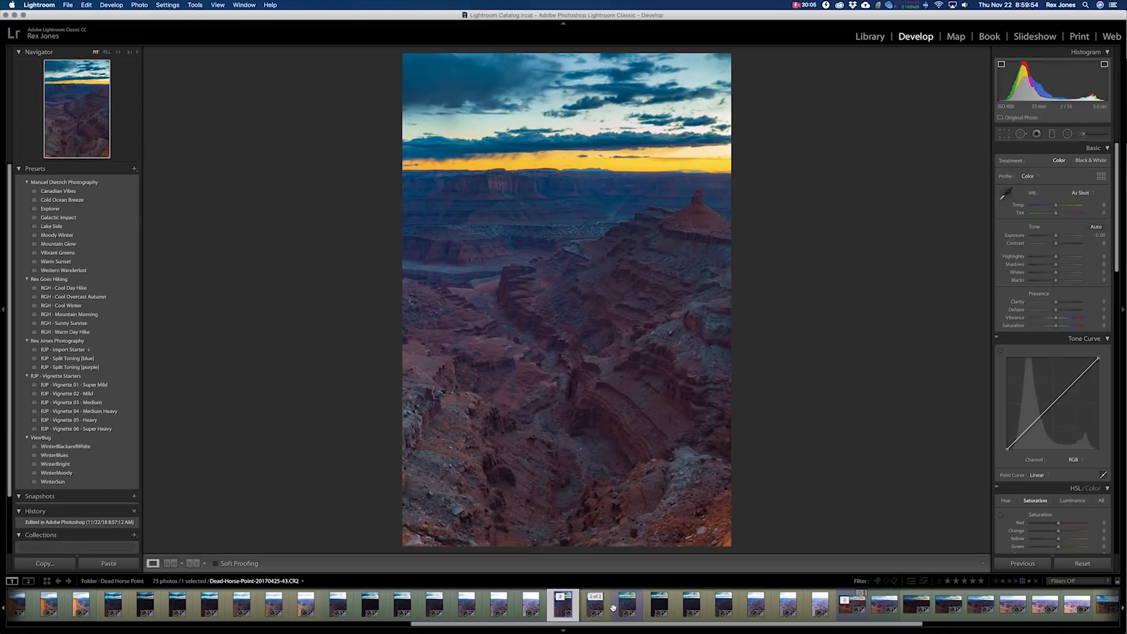
pyautogui.click(660, 607)
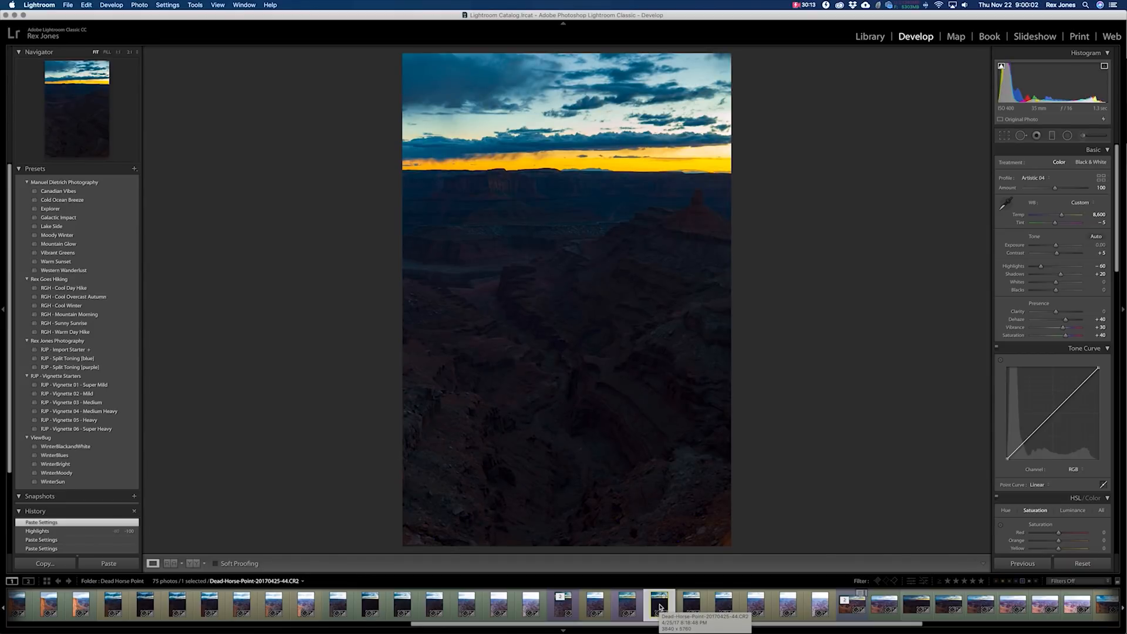
pyautogui.click(561, 608)
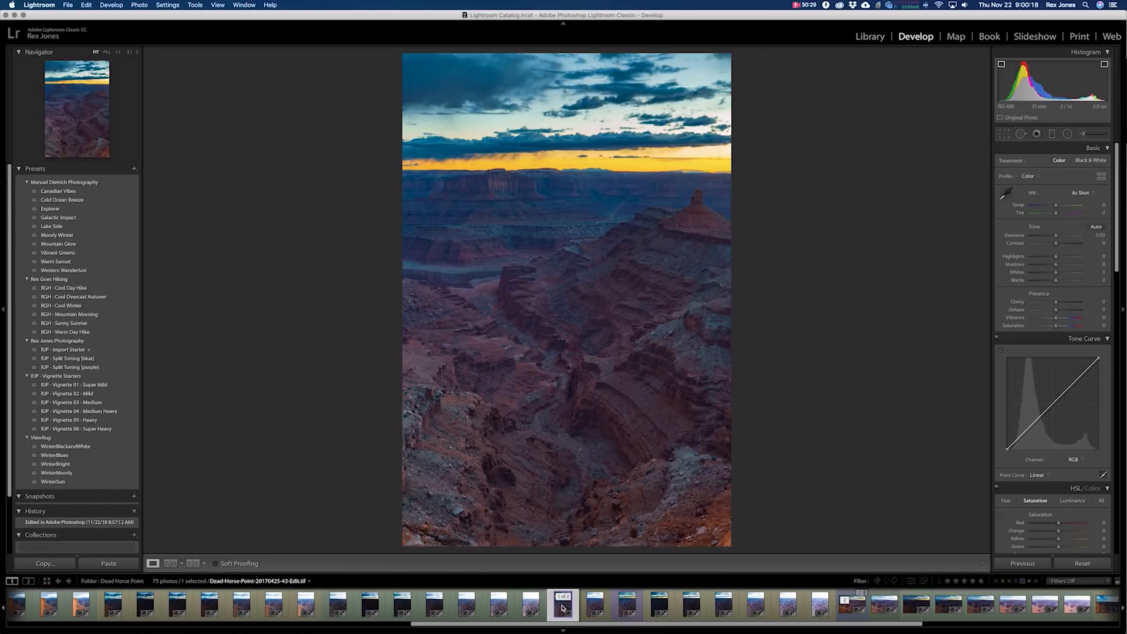
pyautogui.click(561, 606)
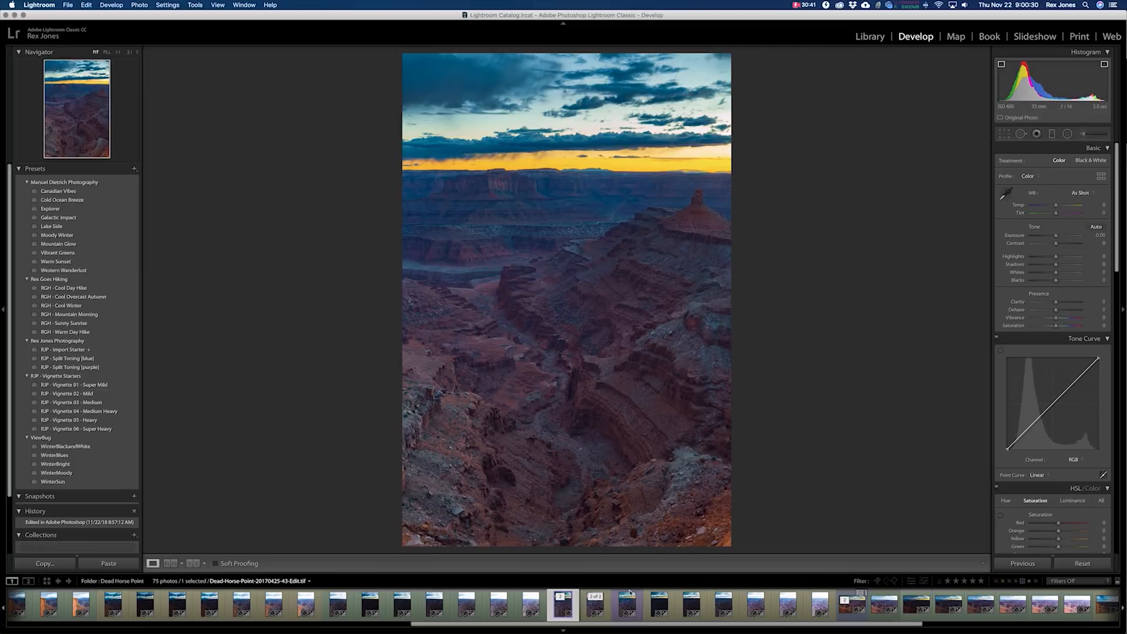
# Find the earlier cliff shot Dead-Horse-Point-20170425-22.CR2 in the filmstrip and view it
pyautogui.hscroll(-3, 659, 606)
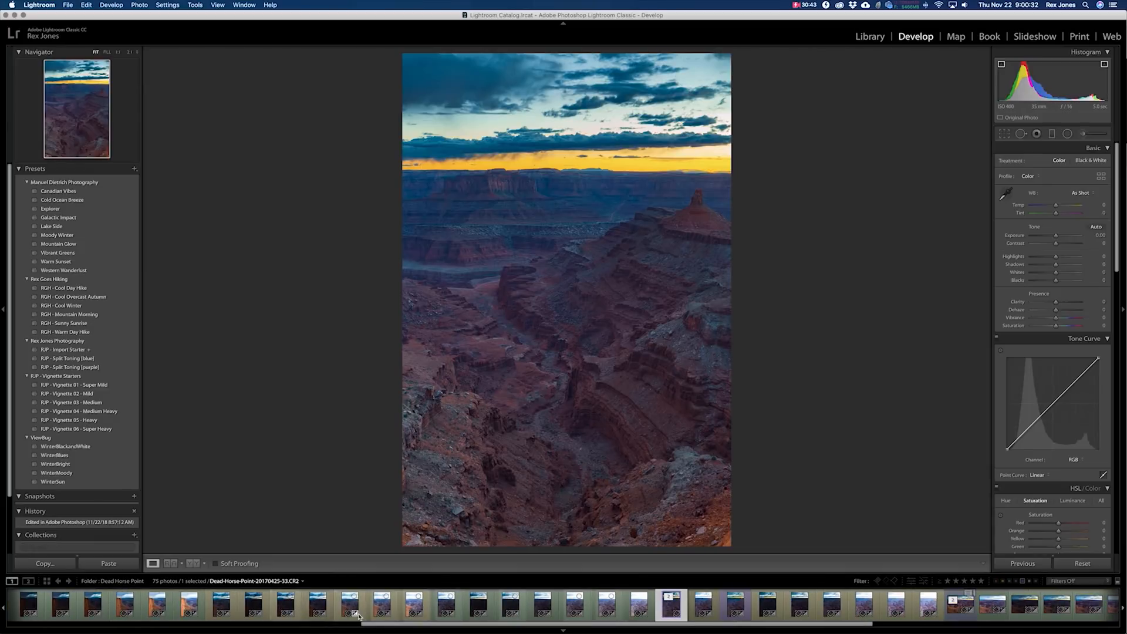
pyautogui.hscroll(-3, 92, 606)
pyautogui.click(94, 606)
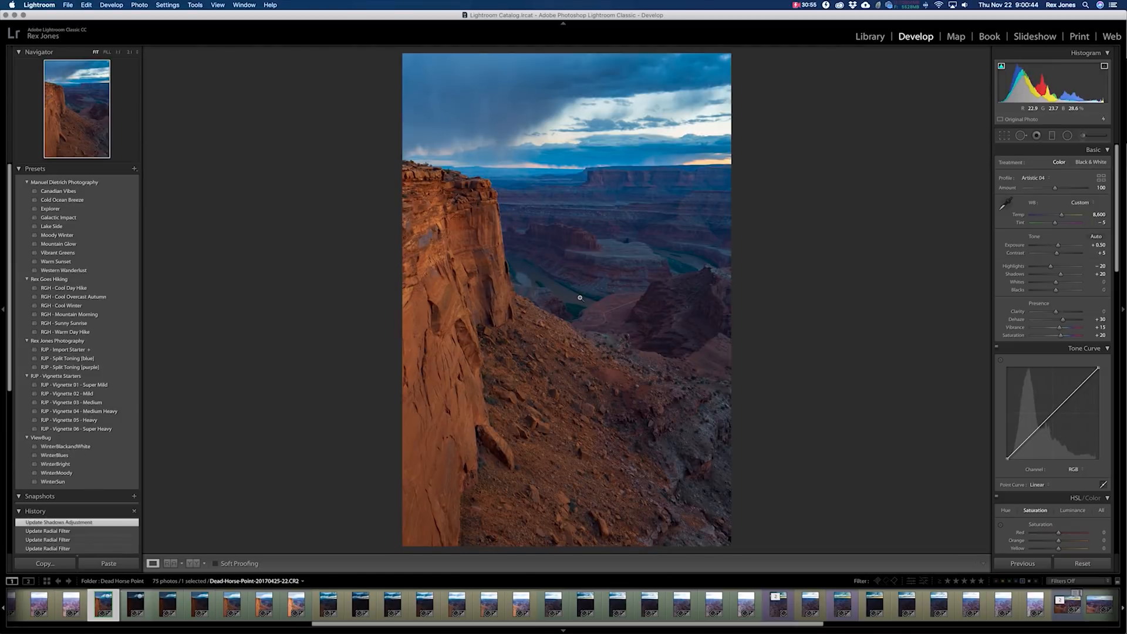
# Return to the manually blended TIFF and compare it once more with the HDR merge, ending on the TIFF
pyautogui.click(779, 602)
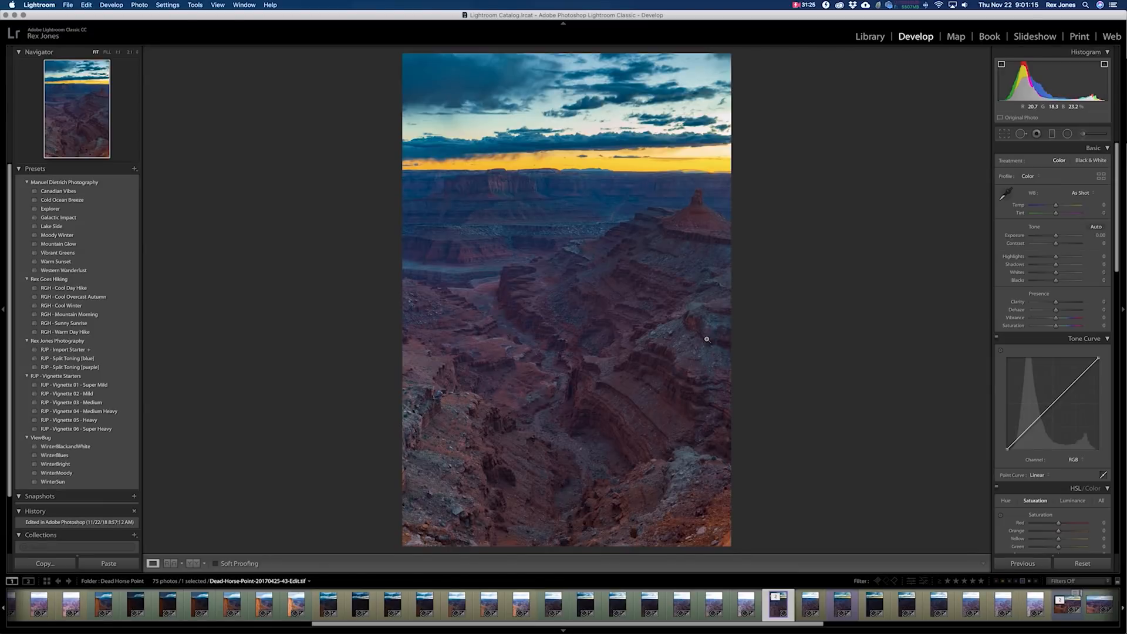
pyautogui.click(836, 609)
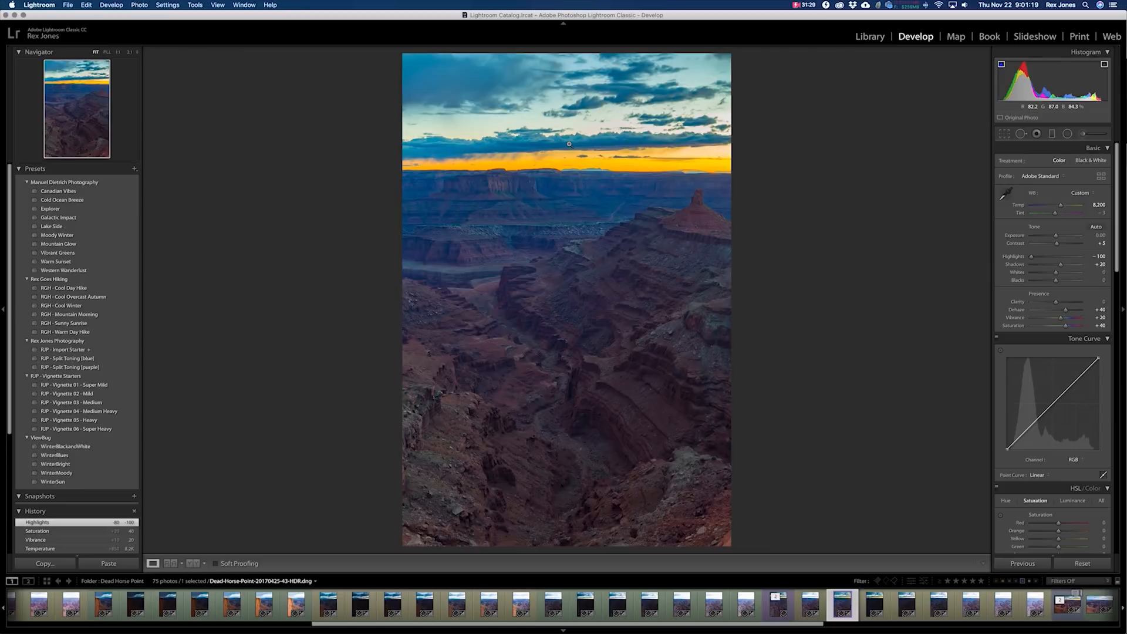
pyautogui.click(773, 611)
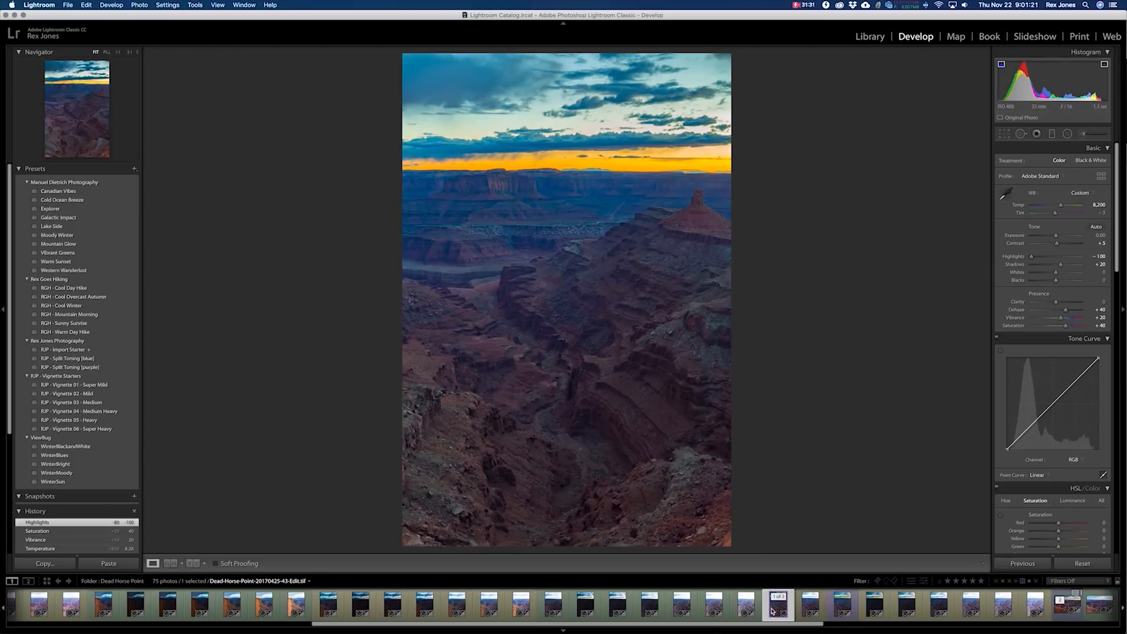